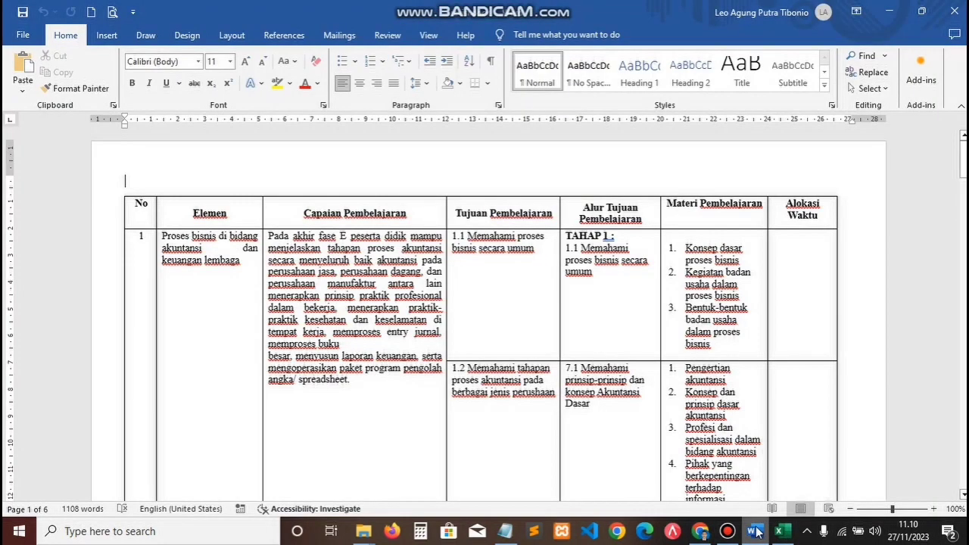
Step: Try to log in to e-Rapor SMK with the account e-mail and password
{"action": "left_click", "coordinate": [755, 531]}
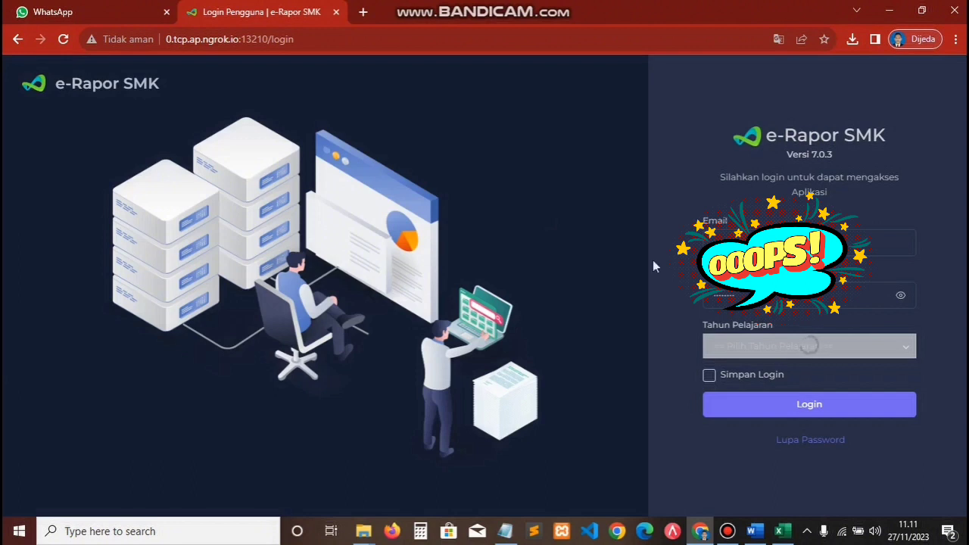
{"action": "left_click", "coordinate": [772, 243]}
{"action": "left_click", "coordinate": [744, 295]}
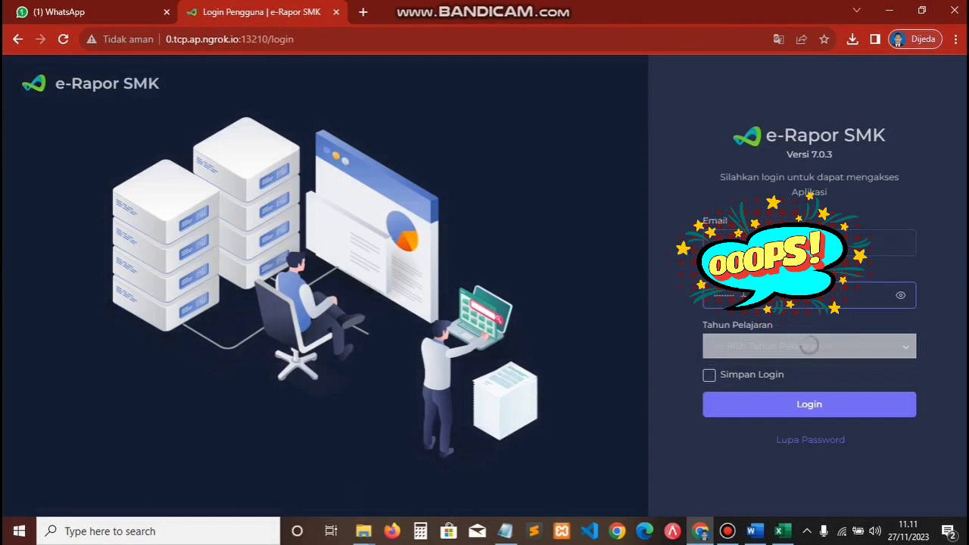
{"action": "left_click", "coordinate": [584, 241]}
{"action": "left_click", "coordinate": [760, 408]}
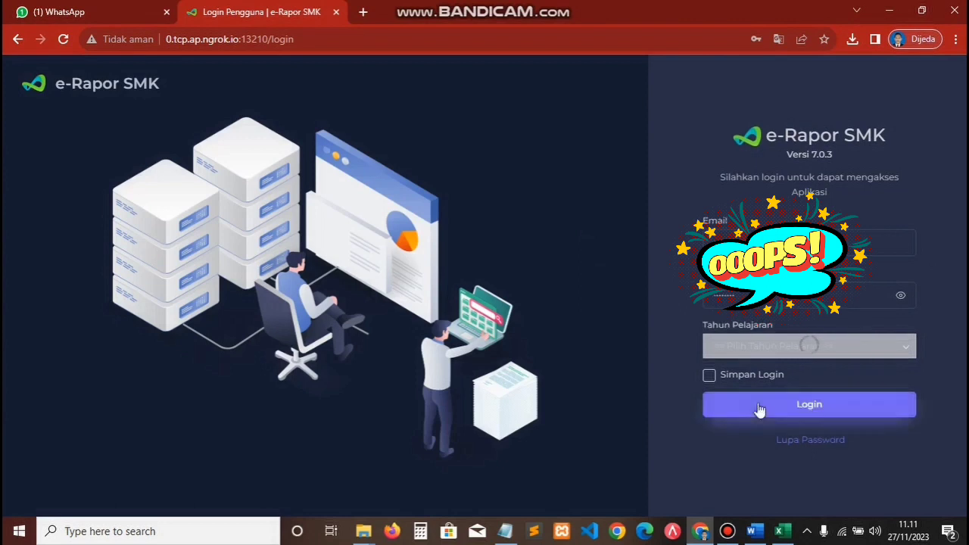
{"action": "left_click", "coordinate": [760, 409]}
{"action": "left_click", "coordinate": [759, 408]}
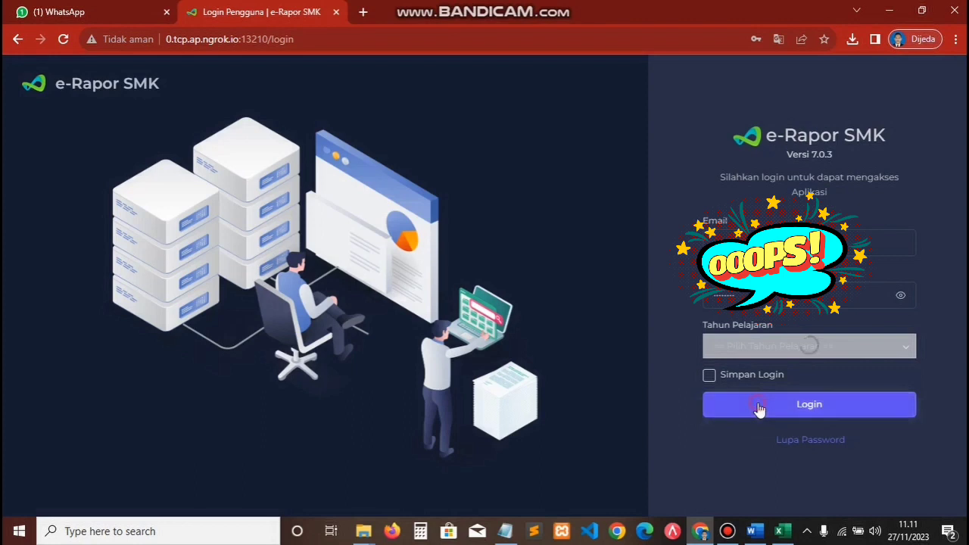
Step: Reload the login page and log in with the account e-mail and password from Notepad, dismissing the browser's offer to save the password
{"action": "left_click", "coordinate": [63, 39]}
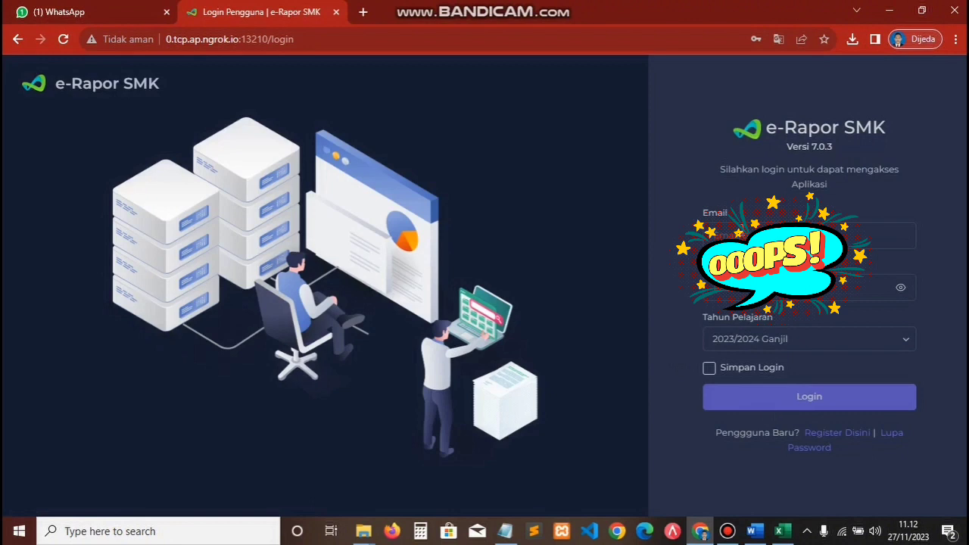
{"action": "left_click", "coordinate": [743, 232]}
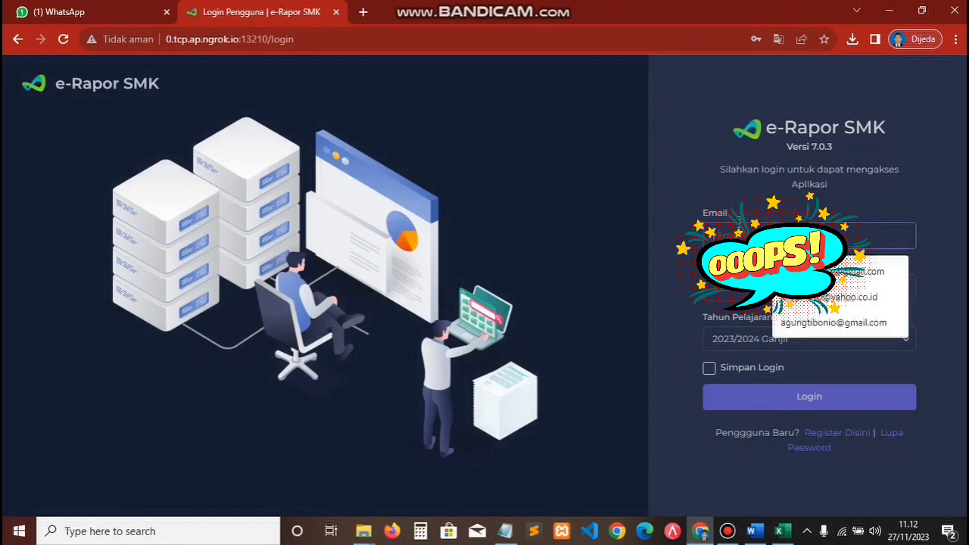
{"action": "left_click", "coordinate": [504, 531]}
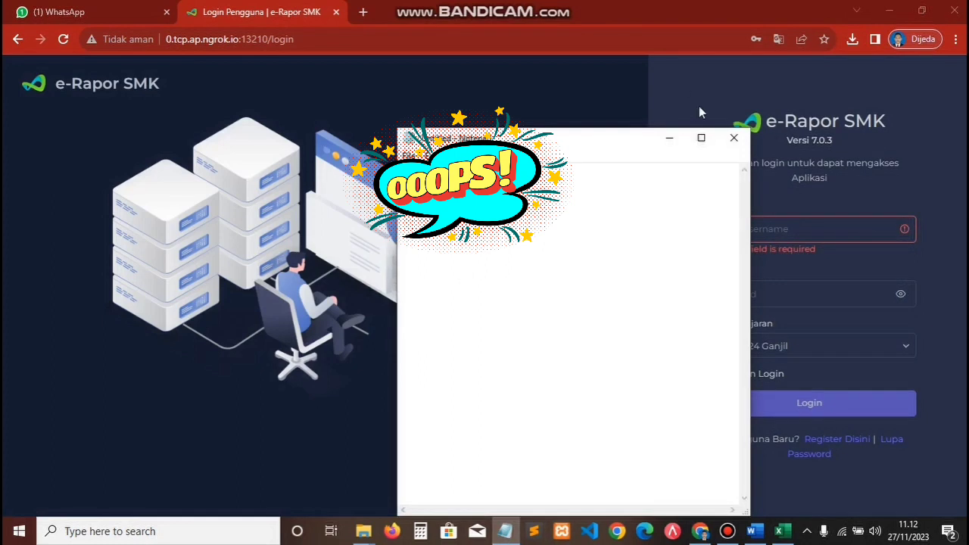
{"action": "left_click", "coordinate": [669, 137]}
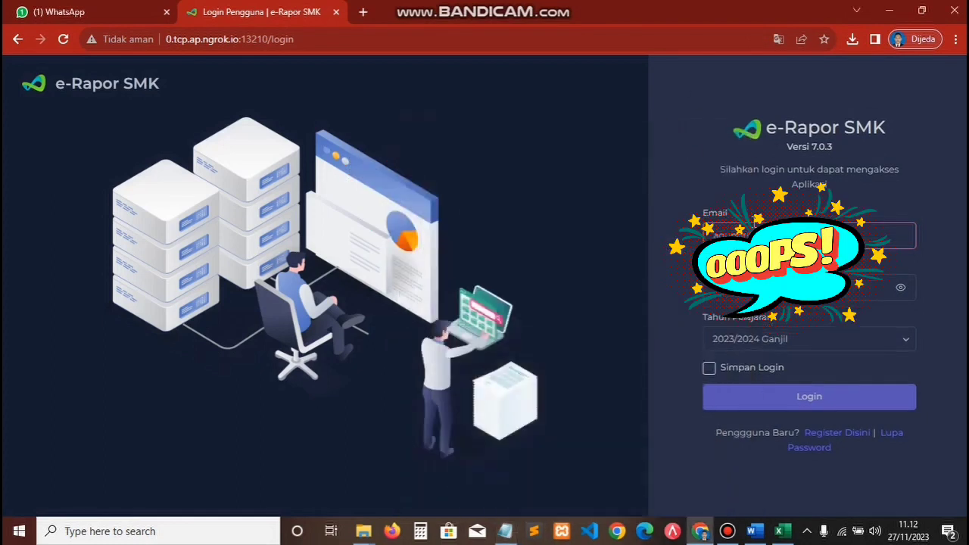
{"action": "left_click", "coordinate": [506, 530]}
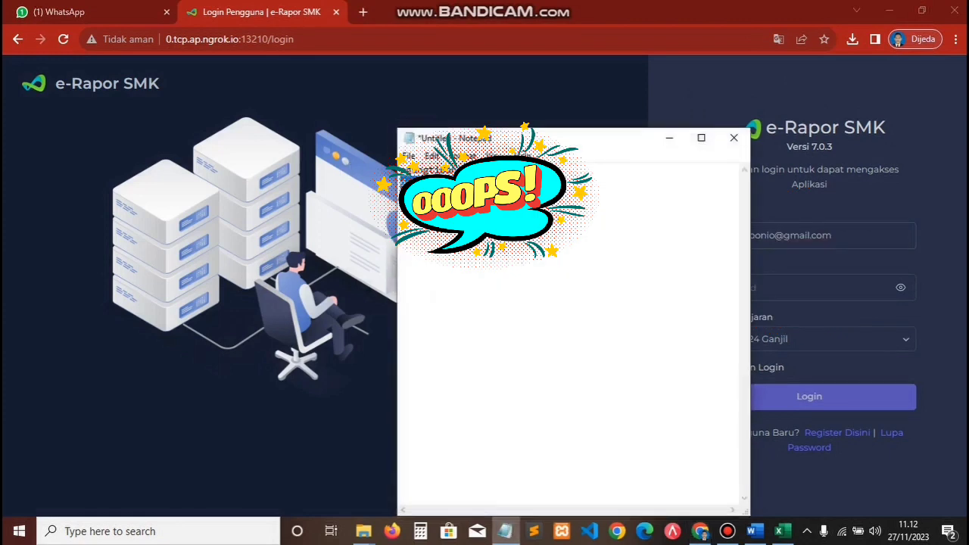
{"action": "left_click", "coordinate": [669, 137]}
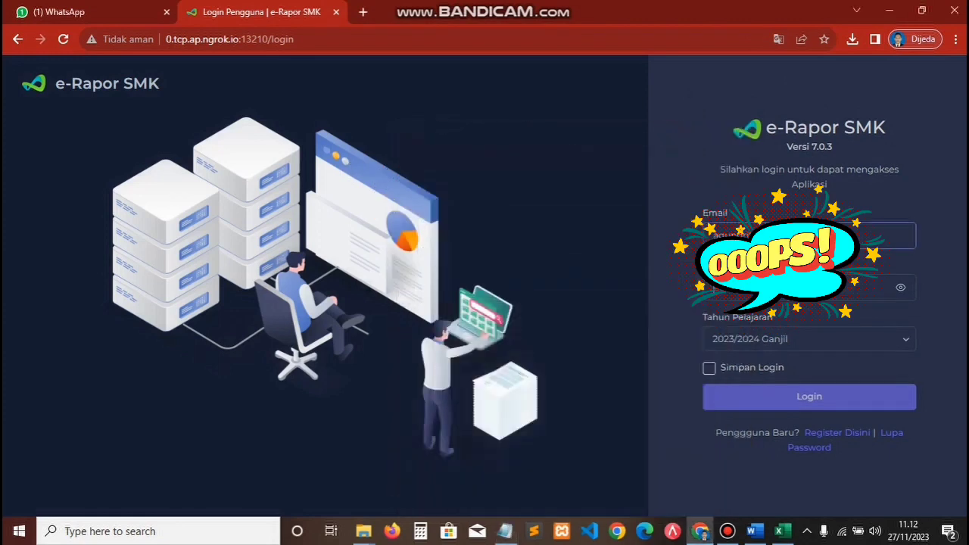
{"action": "left_click", "coordinate": [791, 400]}
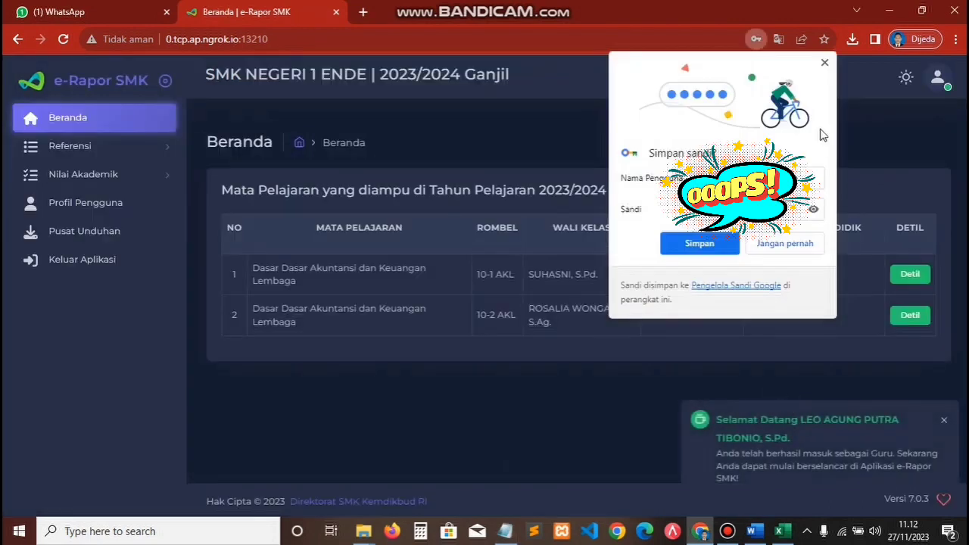
{"action": "left_click", "coordinate": [824, 65]}
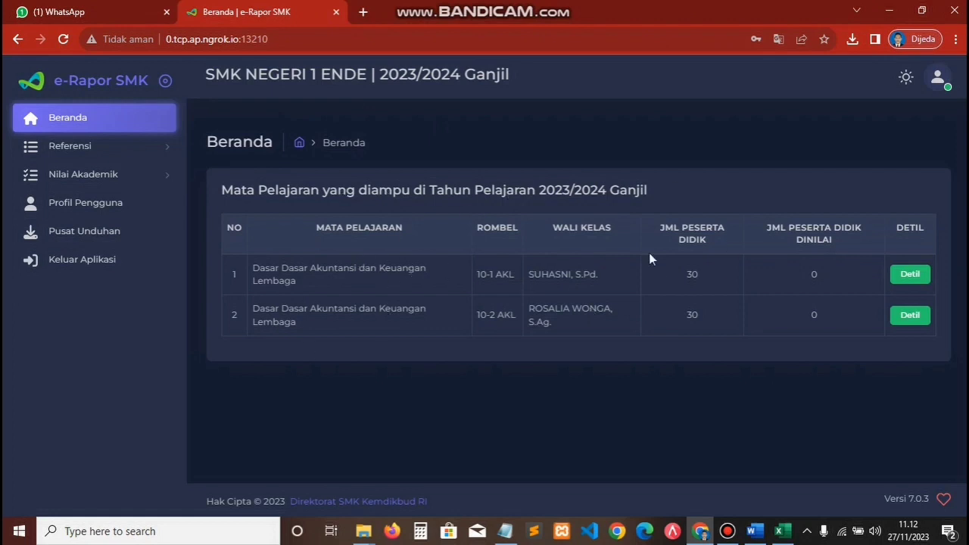
Step: Examine the assessment details of Dasar Dasar Akuntansi dan Keuangan Lembaga for class 10-1 AKL and close them
{"action": "left_click", "coordinate": [903, 284]}
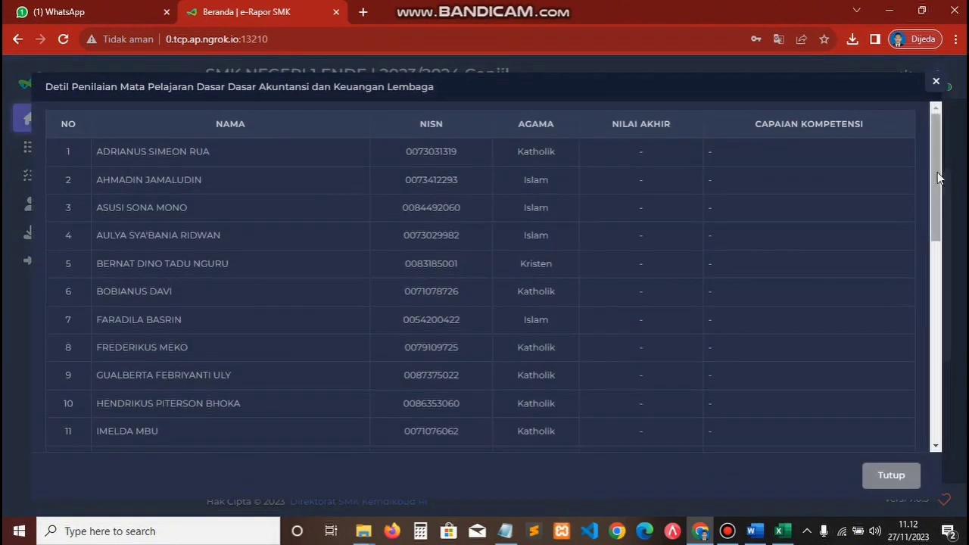
{"action": "left_click_drag", "start_coordinate": [937, 176], "coordinate": [939, 145]}
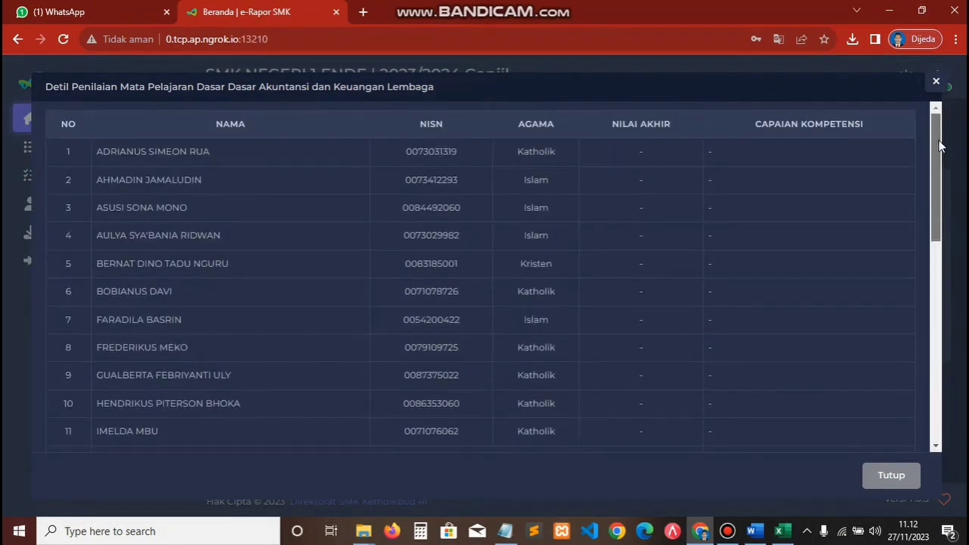
{"action": "left_click", "coordinate": [936, 82]}
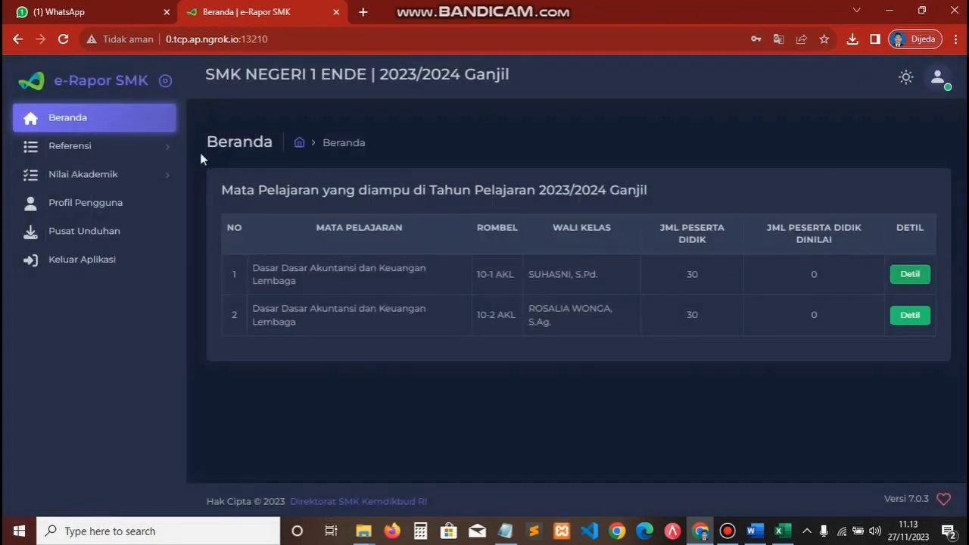
Step: Open the PD Aktif list of active students under Referensi and look through its entries
{"action": "left_click", "coordinate": [160, 147]}
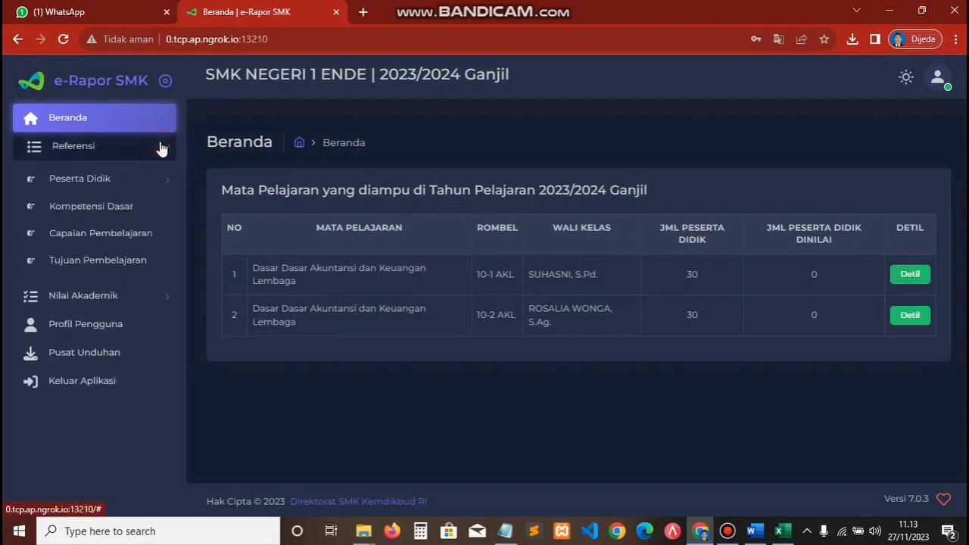
{"action": "left_click", "coordinate": [99, 183]}
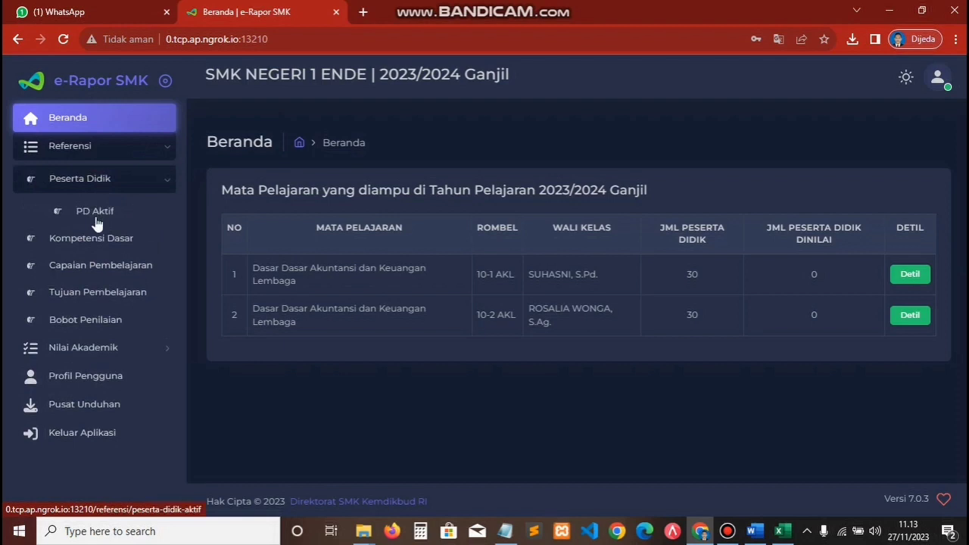
{"action": "left_click", "coordinate": [95, 221]}
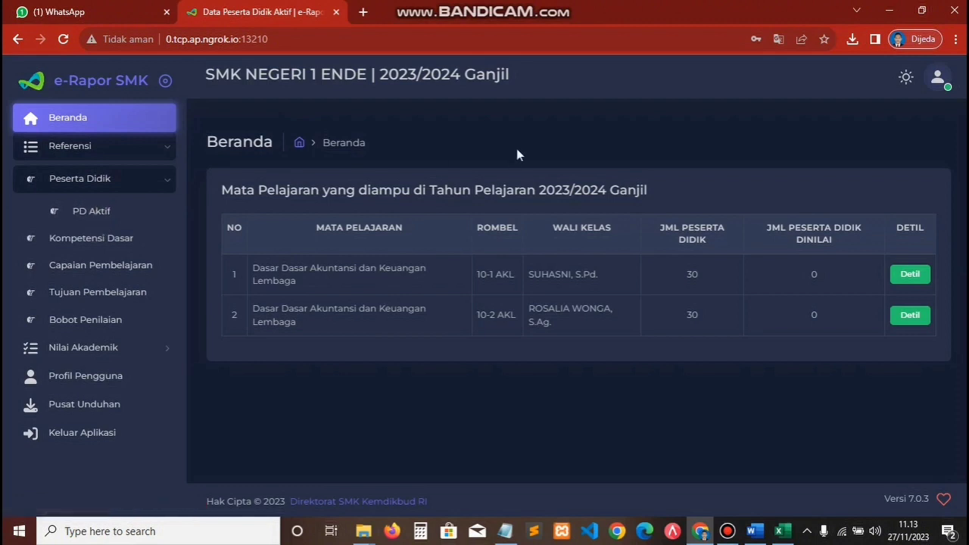
{"action": "scroll", "coordinate": [573, 340], "scroll_direction": "down", "scroll_amount": 3}
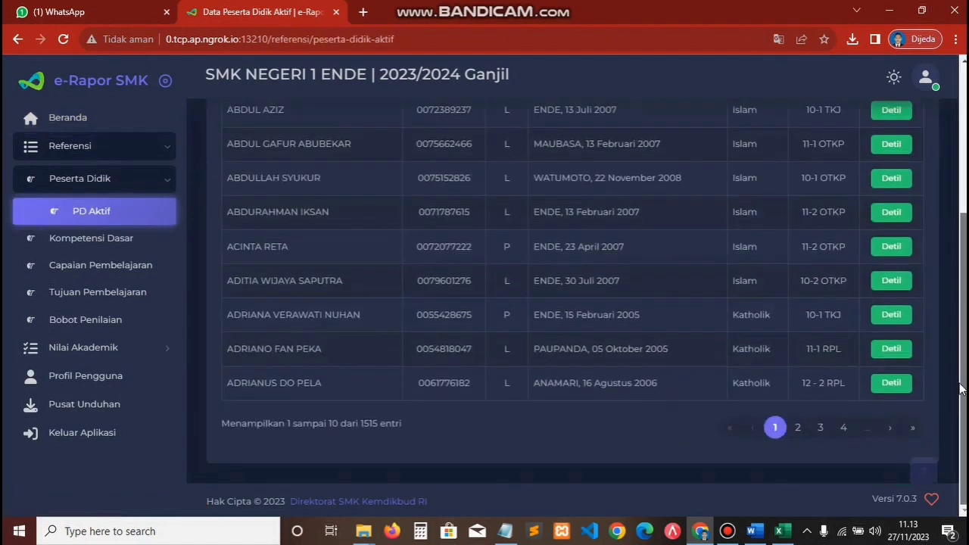
{"action": "scroll", "coordinate": [572, 340], "scroll_direction": "up", "scroll_amount": 3}
{"action": "scroll", "coordinate": [572, 340], "scroll_direction": "down", "scroll_amount": 1}
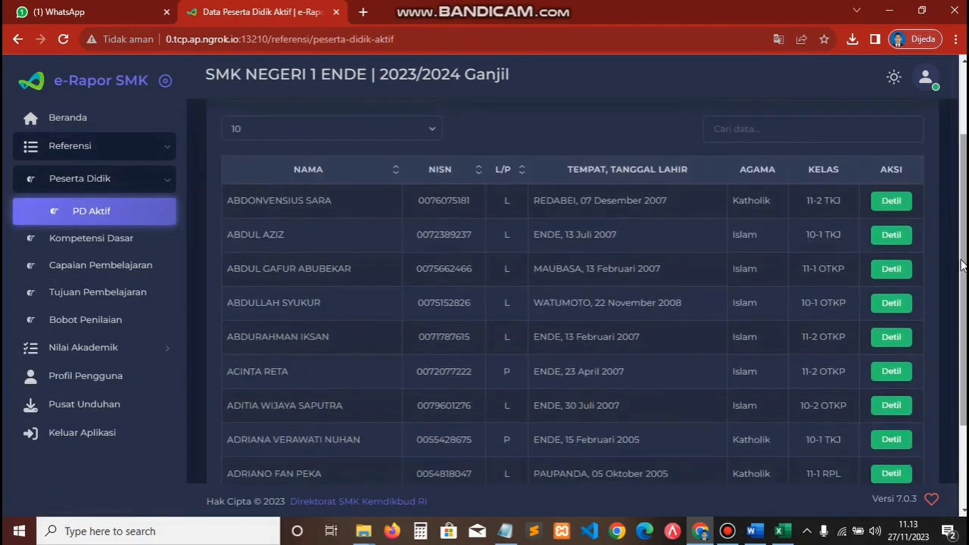
Step: View the first listed student's detail form from start to end and close it without updating
{"action": "left_click", "coordinate": [891, 201]}
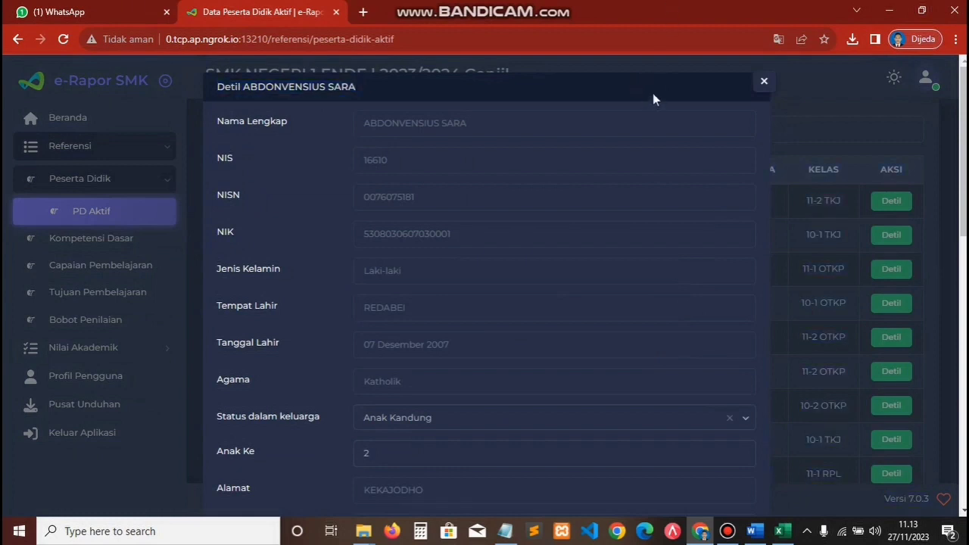
{"action": "left_click", "coordinate": [393, 454]}
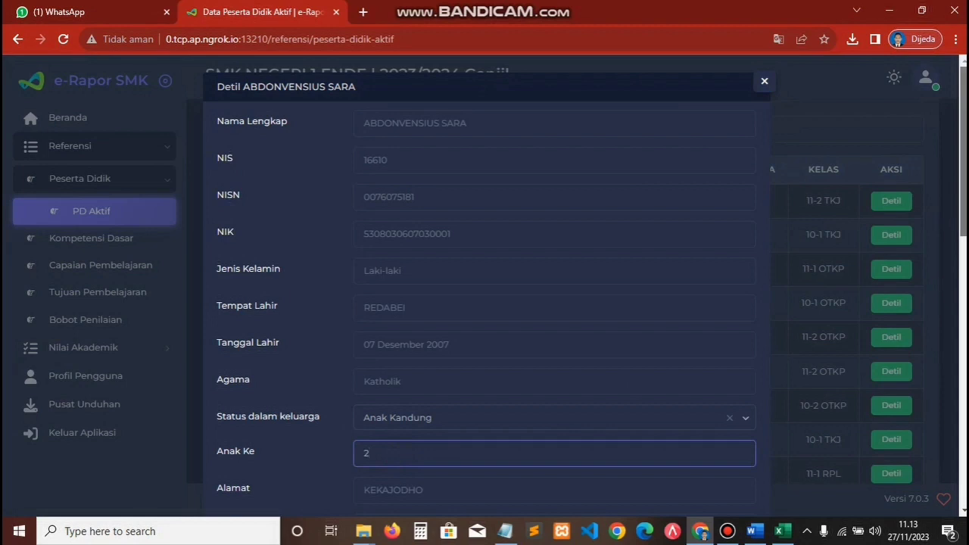
{"action": "scroll", "coordinate": [950, 502], "scroll_direction": "down", "scroll_amount": 10}
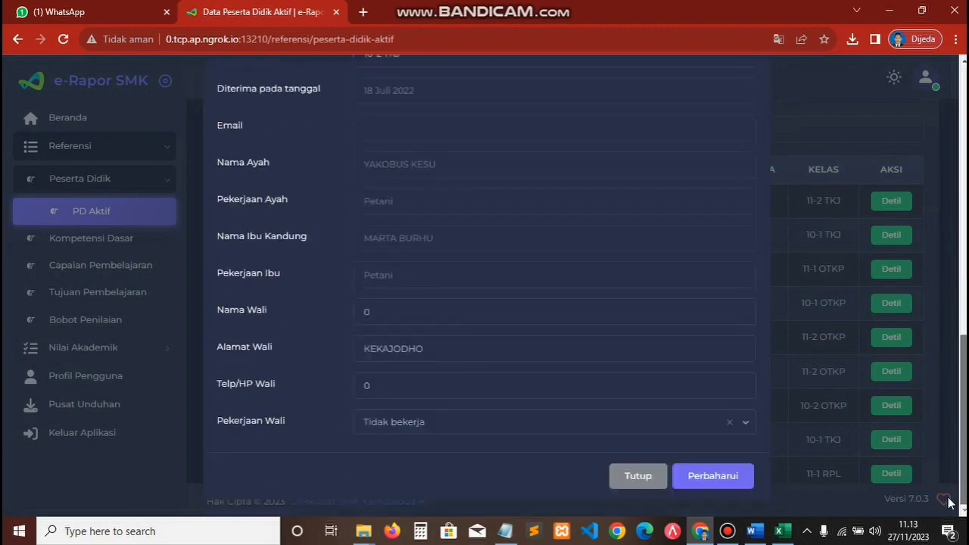
{"action": "scroll", "coordinate": [950, 503], "scroll_direction": "up", "scroll_amount": 10}
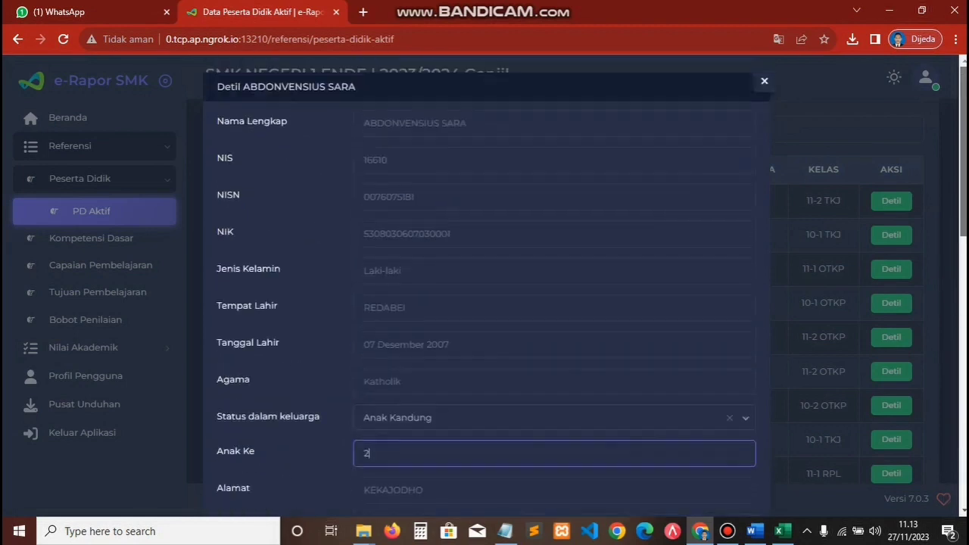
{"action": "left_click", "coordinate": [762, 81]}
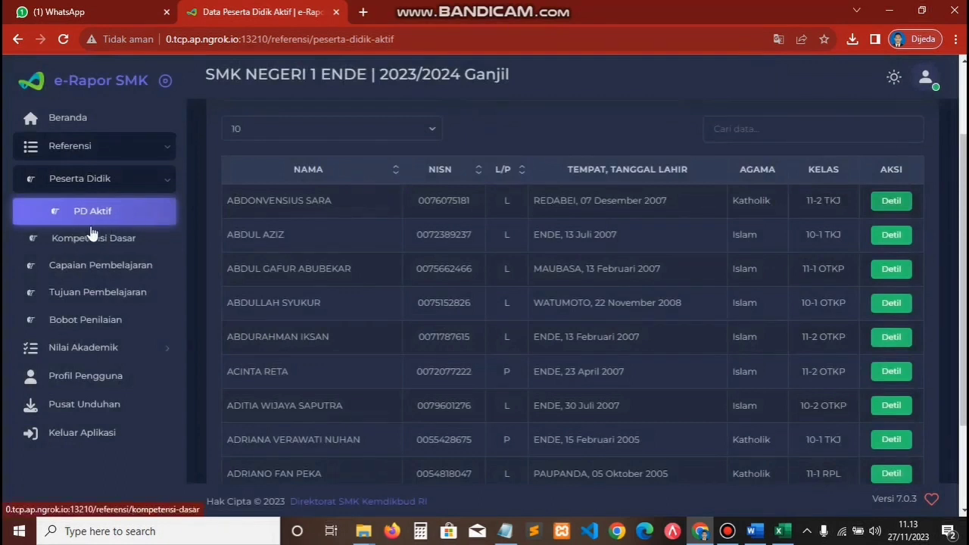
Step: Open the Kompetensi Dasar reference list, reload it, and examine the code and description of the K3LH competency
{"action": "left_click", "coordinate": [102, 182]}
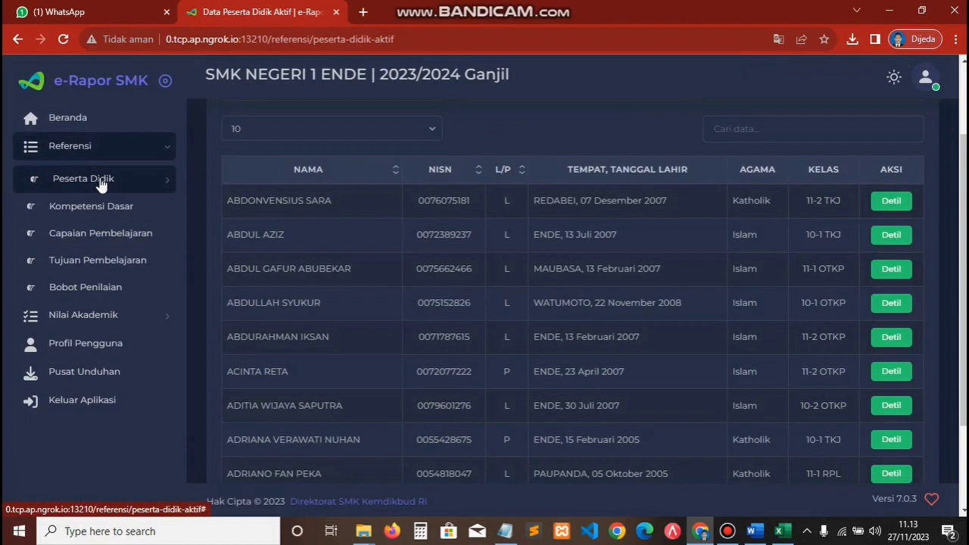
{"action": "left_click", "coordinate": [95, 214]}
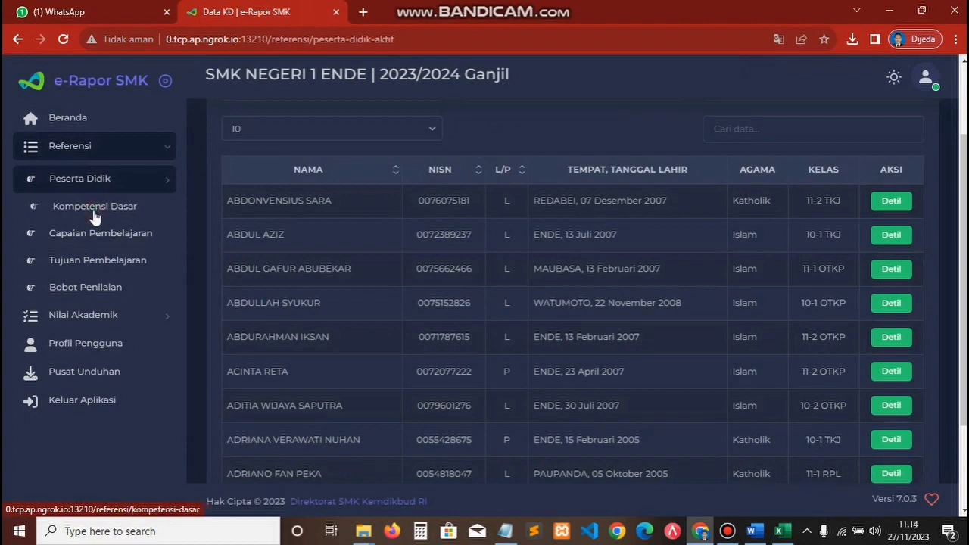
{"action": "left_click", "coordinate": [62, 42]}
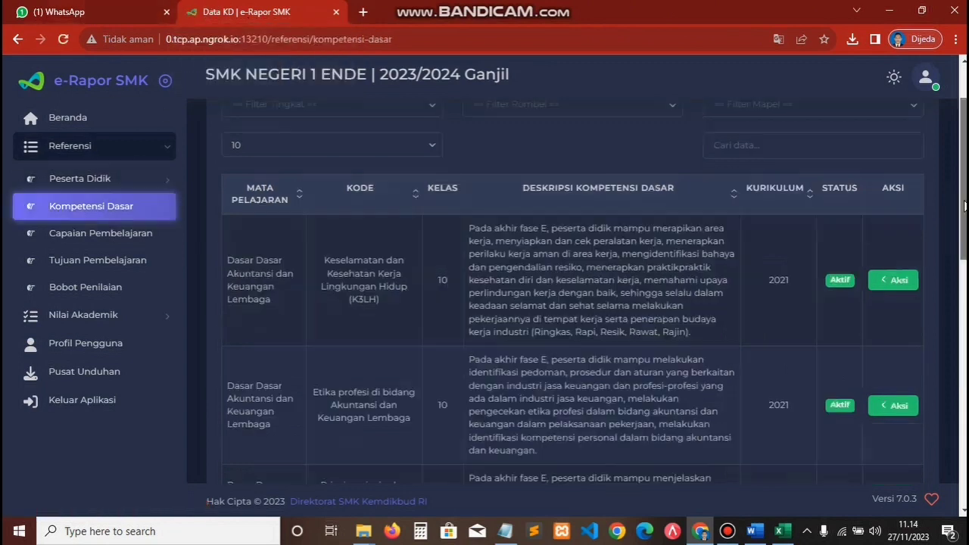
{"action": "scroll", "coordinate": [944, 316], "scroll_direction": "down", "scroll_amount": 5}
{"action": "left_click_drag", "start_coordinate": [963, 327], "coordinate": [965, 183]}
{"action": "left_click_drag", "start_coordinate": [325, 324], "coordinate": [386, 375]}
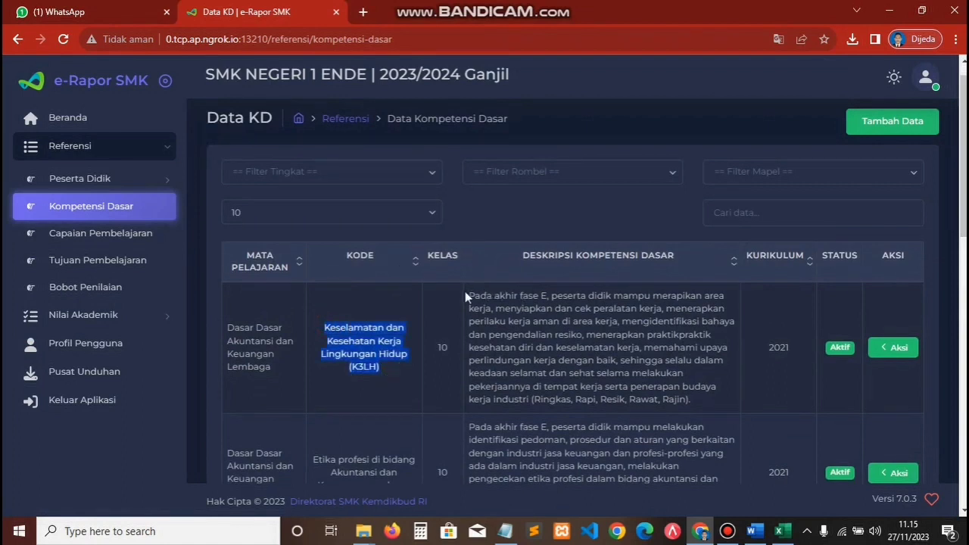
{"action": "left_click_drag", "start_coordinate": [467, 295], "coordinate": [705, 400]}
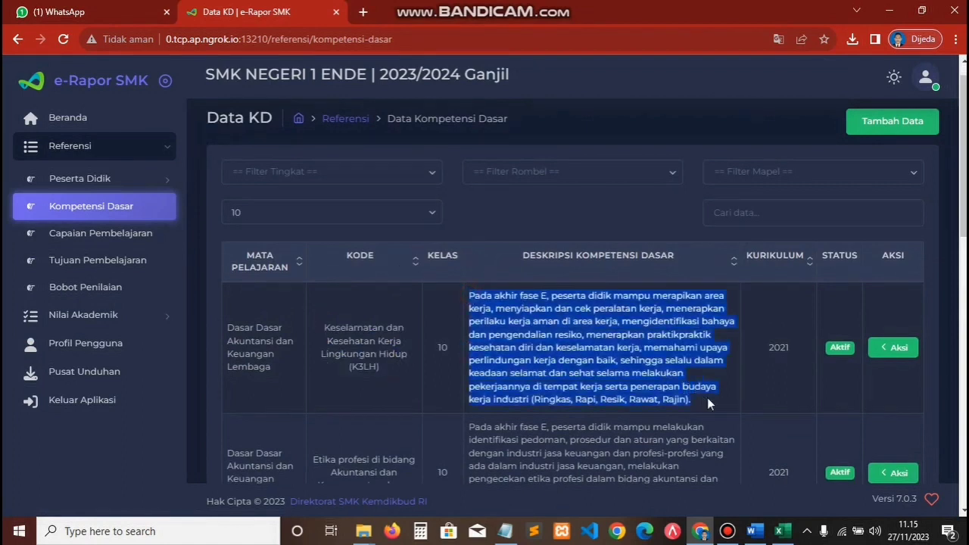
Step: View the available actions for the K3LH competency, open its Ubah Ringkasan form, and close it without saving
{"action": "left_click", "coordinate": [888, 352]}
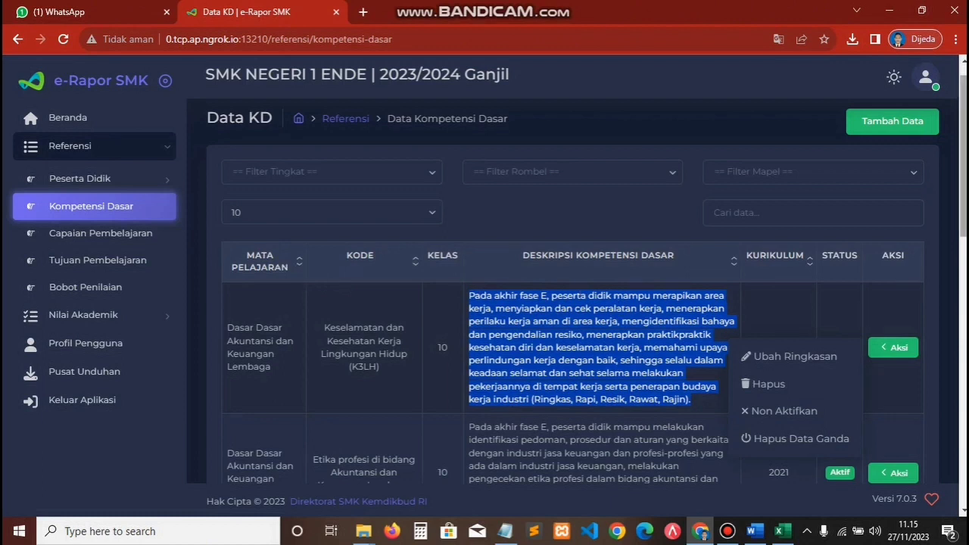
{"action": "scroll", "coordinate": [573, 302], "scroll_direction": "down", "scroll_amount": 2}
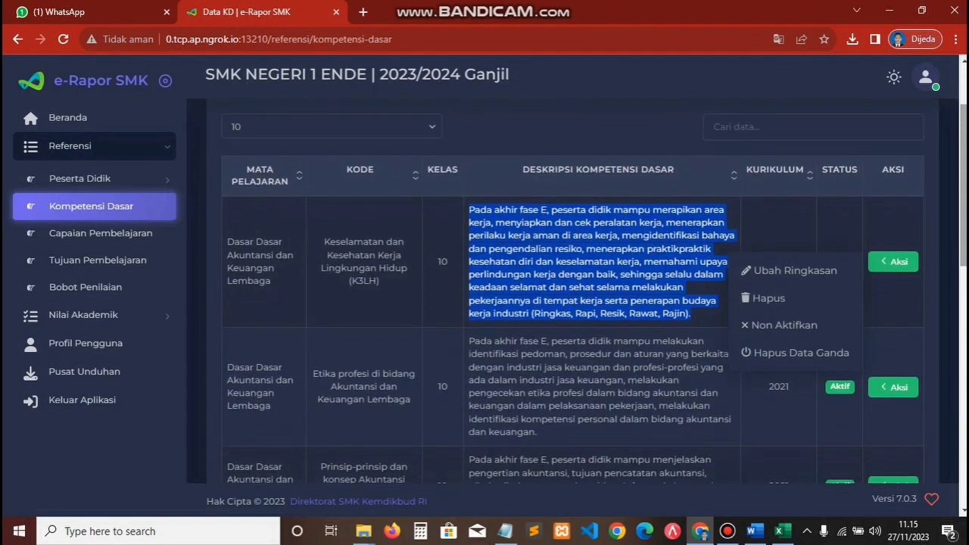
{"action": "scroll", "coordinate": [573, 303], "scroll_direction": "down", "scroll_amount": 1}
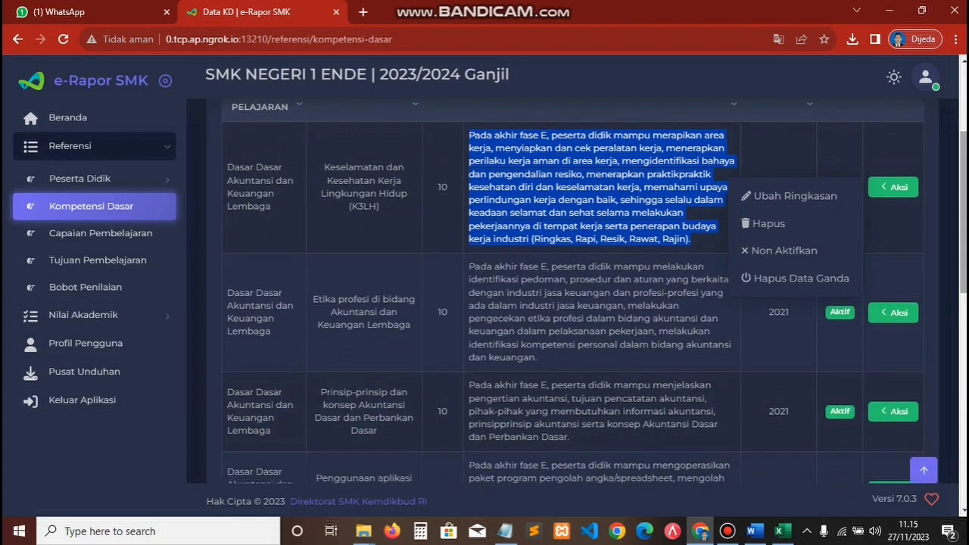
{"action": "left_click_drag", "start_coordinate": [962, 198], "coordinate": [962, 163]}
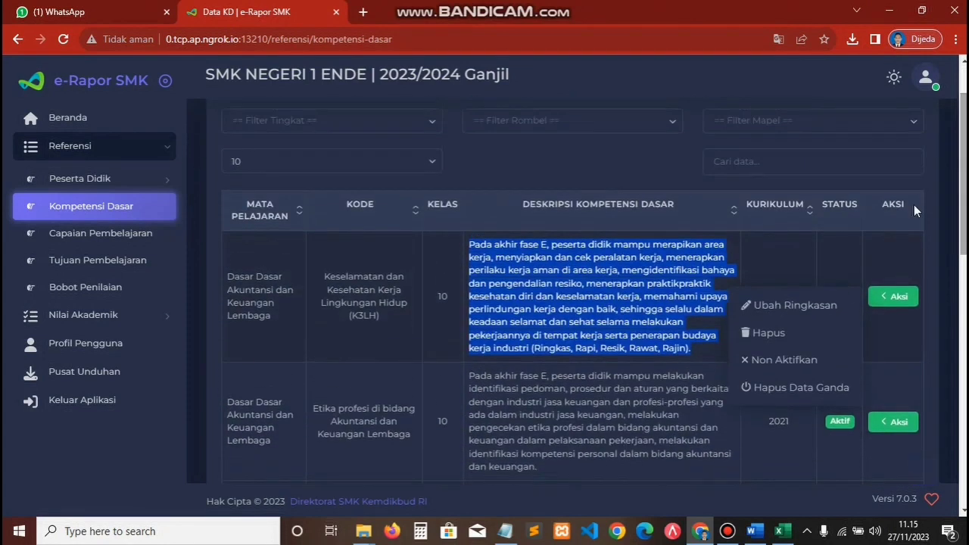
{"action": "left_click", "coordinate": [776, 318]}
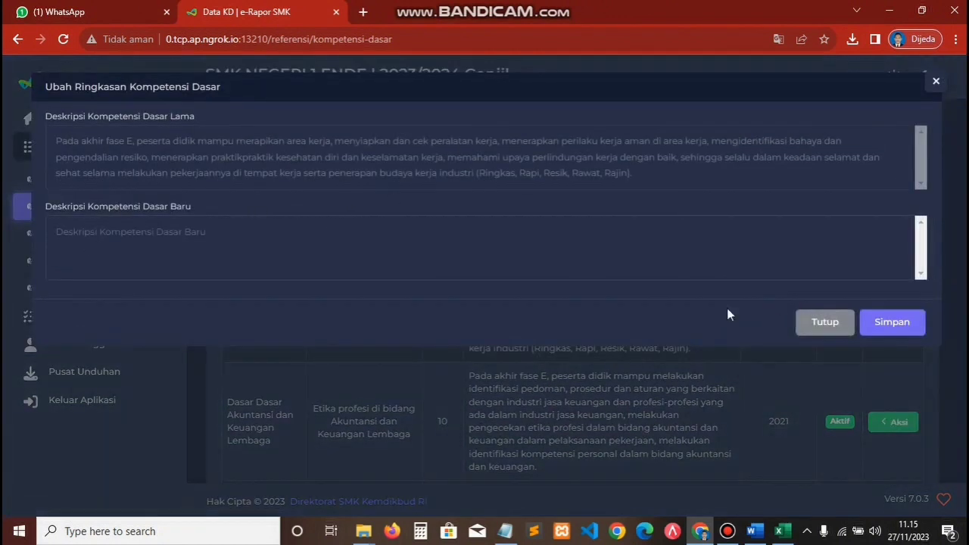
{"action": "left_click", "coordinate": [814, 330]}
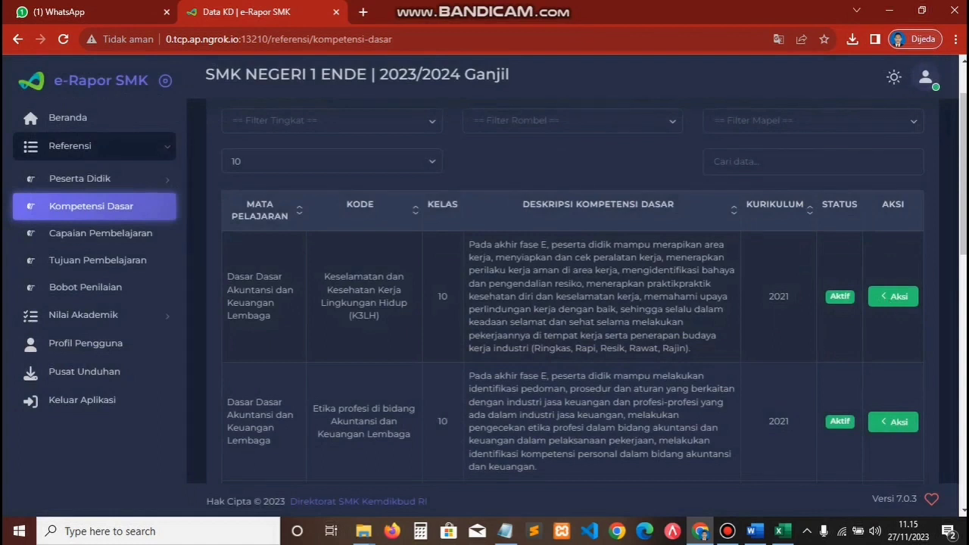
Step: Bring up the Hapus confirmation for the K3LH competency and cancel it
{"action": "scroll", "coordinate": [898, 227], "scroll_direction": "down", "scroll_amount": 1}
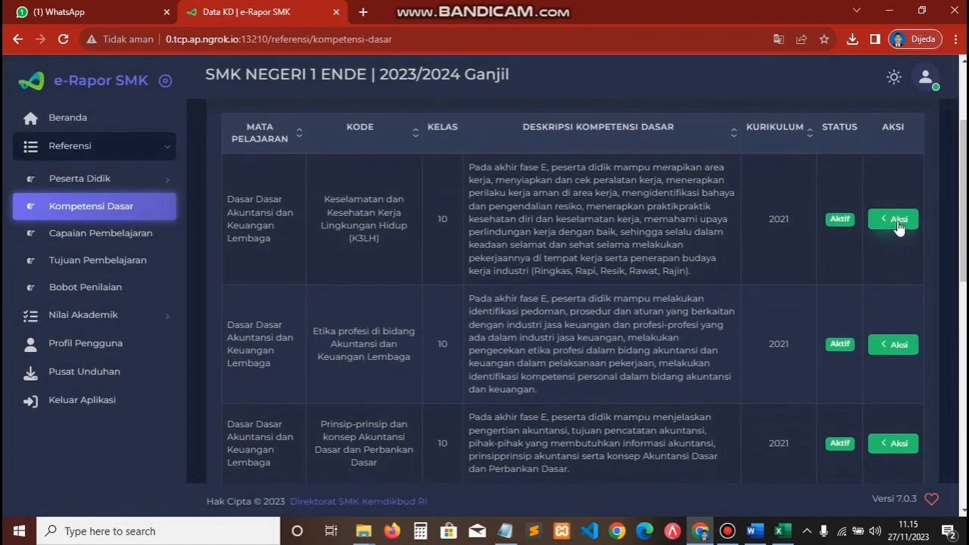
{"action": "left_click", "coordinate": [898, 221]}
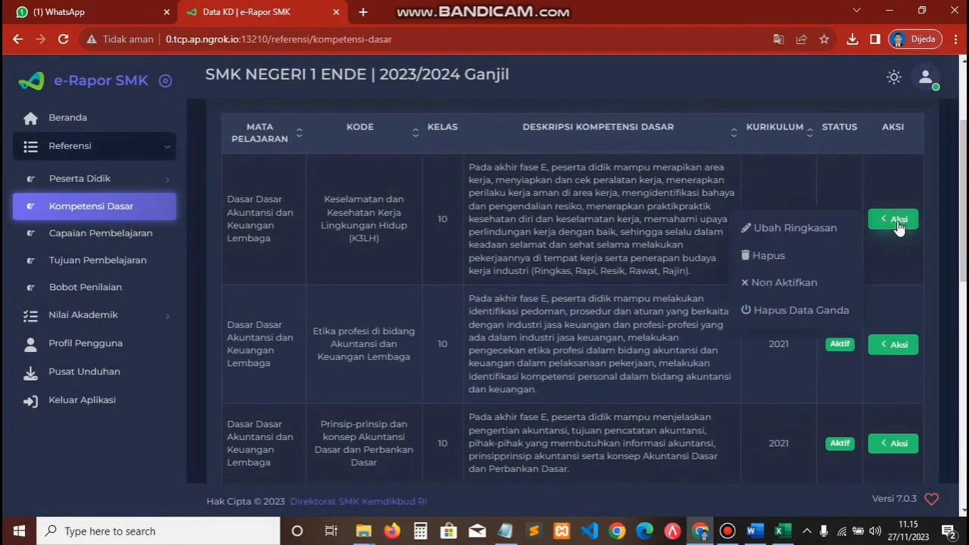
{"action": "left_click", "coordinate": [778, 258]}
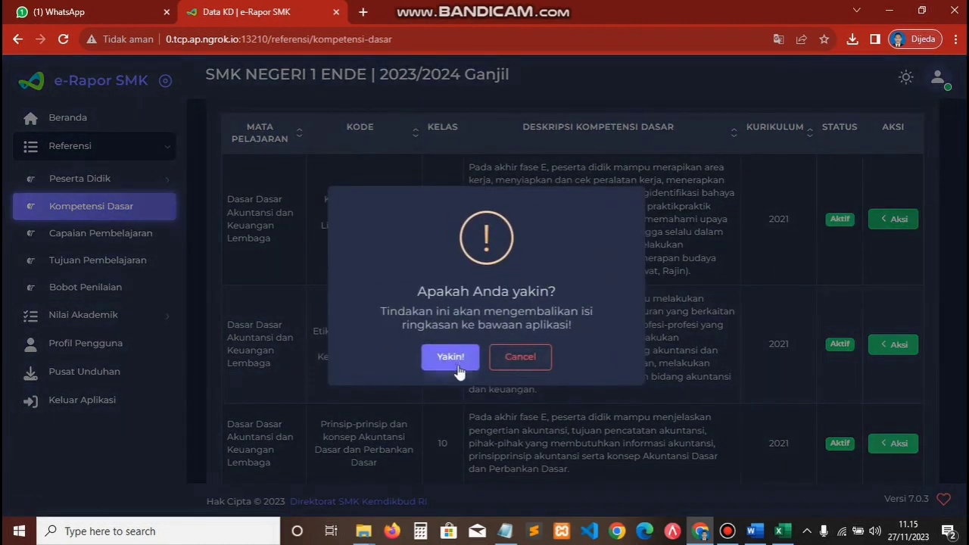
{"action": "left_click", "coordinate": [522, 357]}
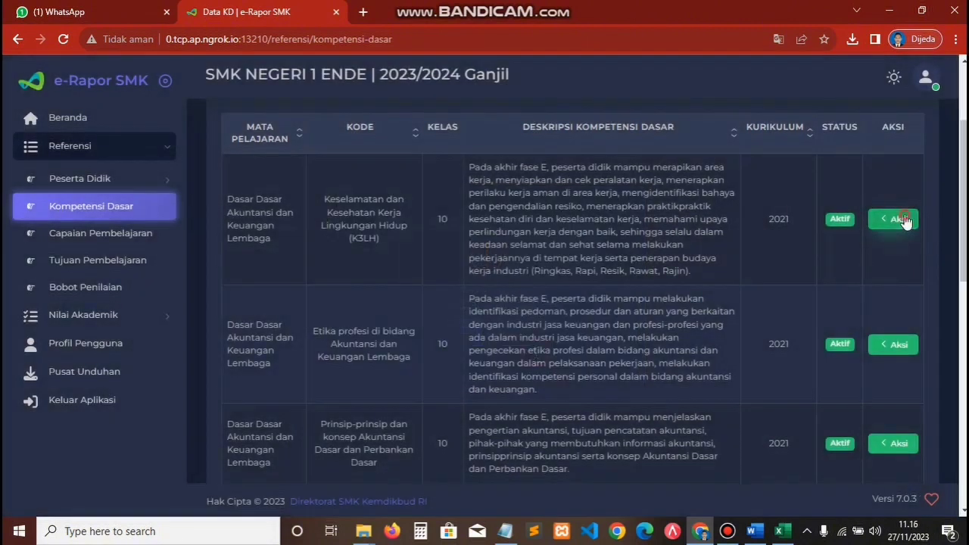
Step: Bring up the Non Aktifkan confirmation for the K3LH competency, cancel it, and check the Hapus Data Ganda option without running it
{"action": "left_click", "coordinate": [903, 219]}
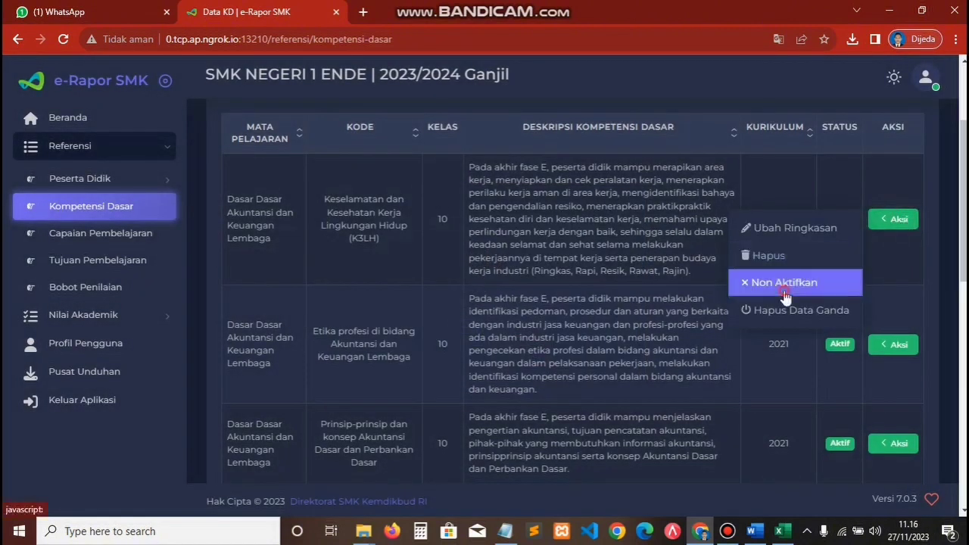
{"action": "left_click", "coordinate": [784, 295]}
{"action": "left_click", "coordinate": [535, 364]}
{"action": "left_click", "coordinate": [890, 221]}
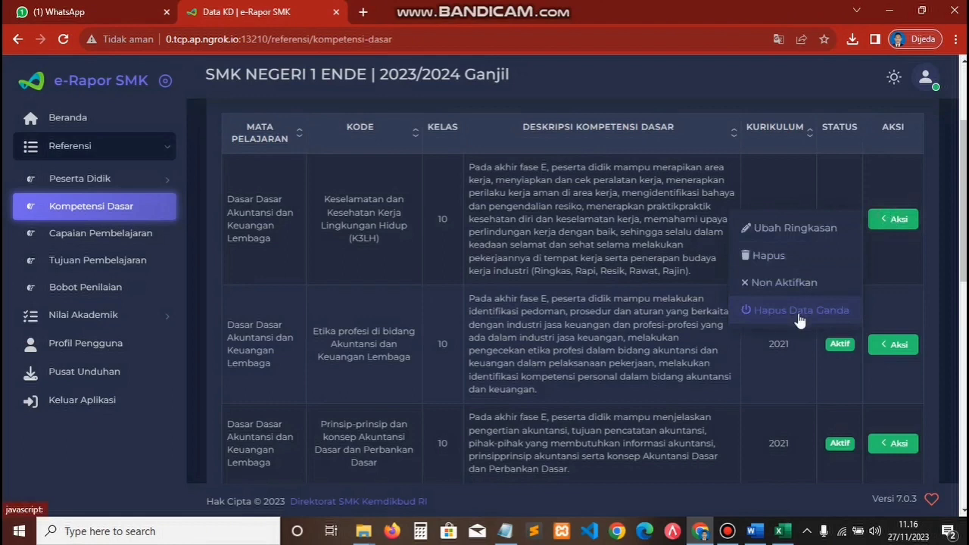
{"action": "left_click", "coordinate": [914, 174]}
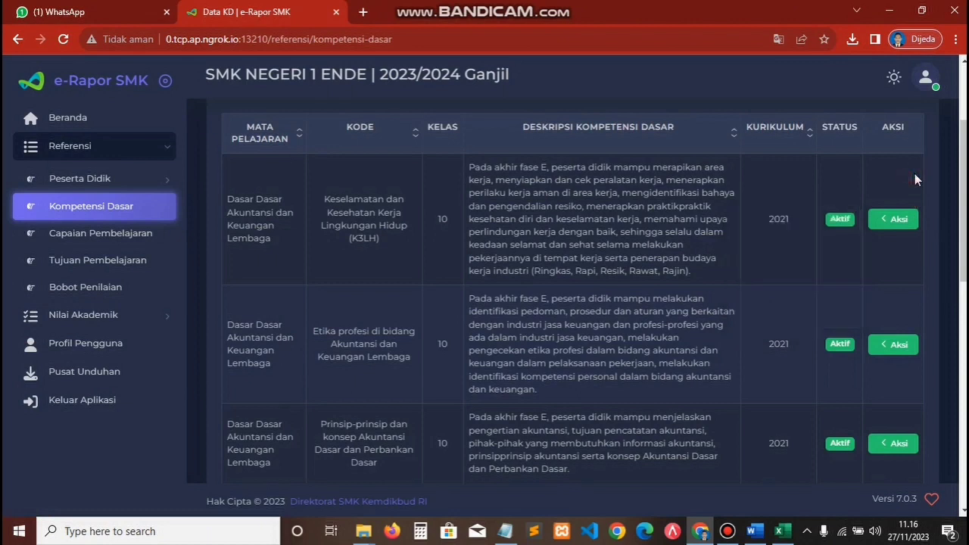
Step: Open the Capaian Pembelajaran reference list and examine its elements, descriptions, TP counts and statuses from start to end
{"action": "left_click", "coordinate": [133, 240]}
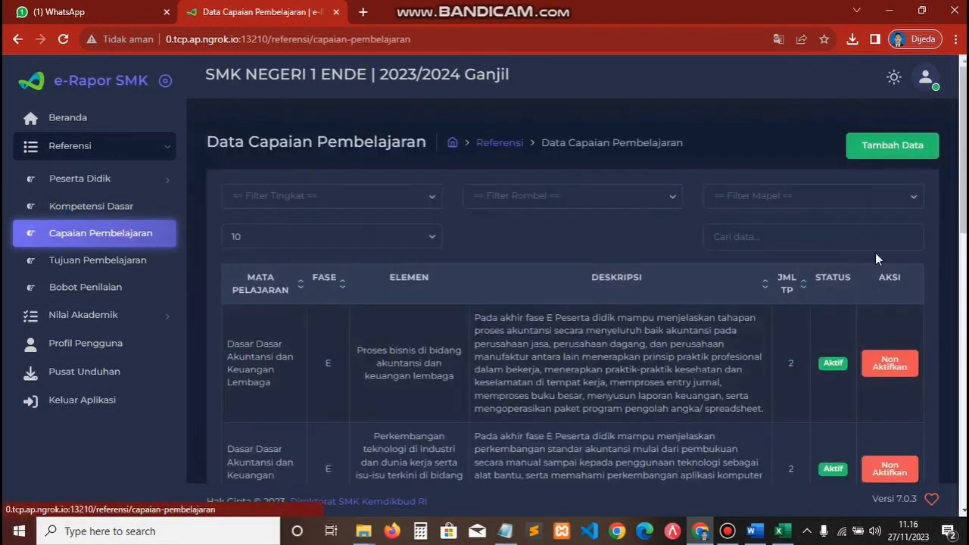
{"action": "scroll", "coordinate": [572, 302], "scroll_direction": "down", "scroll_amount": 10}
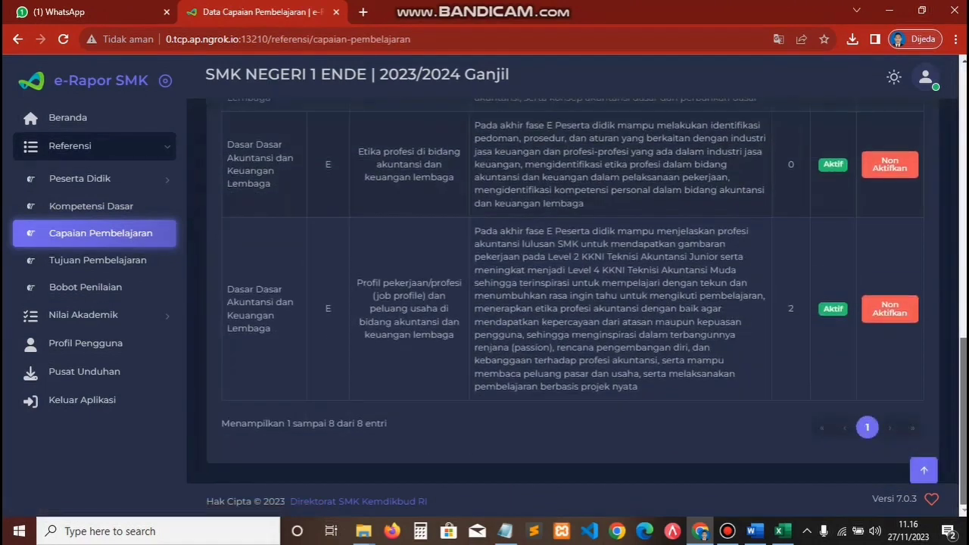
{"action": "scroll", "coordinate": [573, 303], "scroll_direction": "up", "scroll_amount": 10}
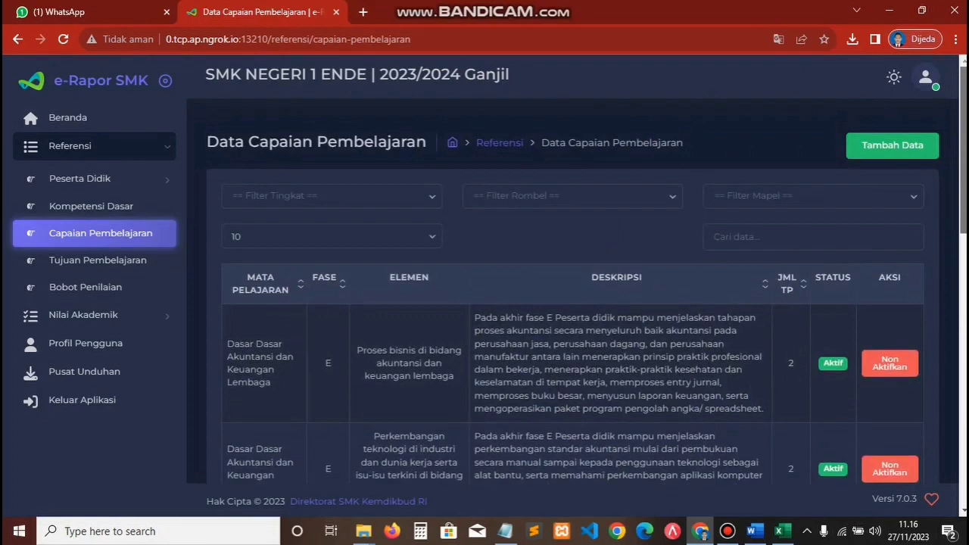
{"action": "scroll", "coordinate": [962, 422], "scroll_direction": "down", "scroll_amount": 10}
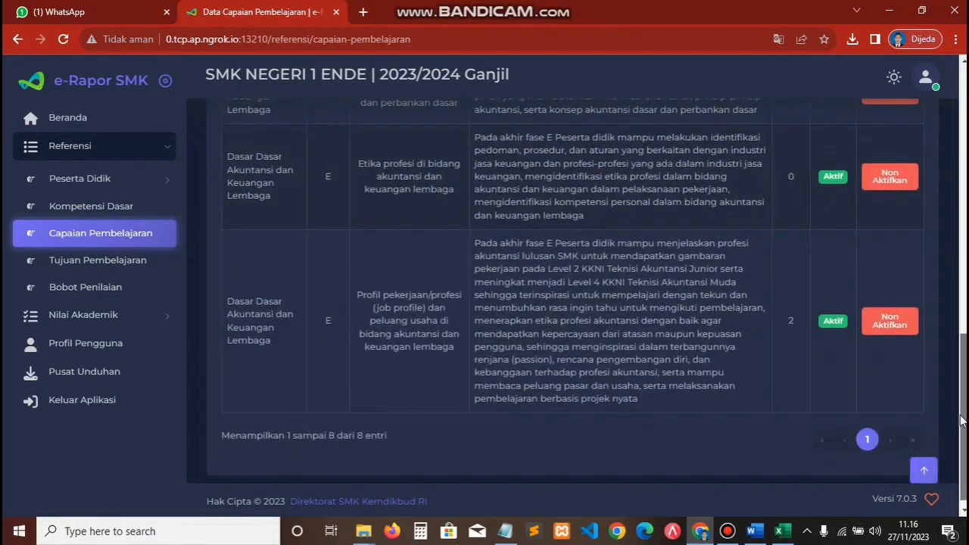
{"action": "scroll", "coordinate": [961, 422], "scroll_direction": "up", "scroll_amount": 10}
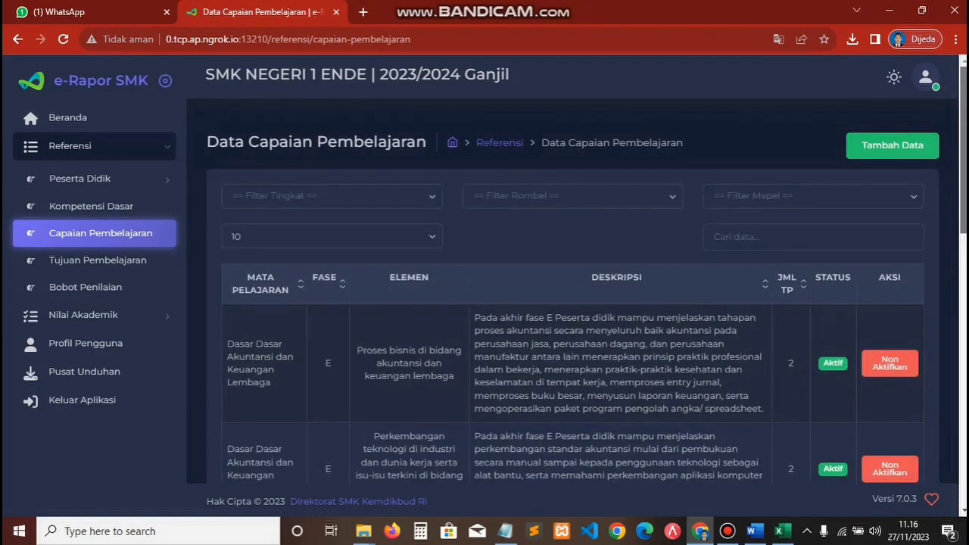
{"action": "scroll", "coordinate": [572, 287], "scroll_direction": "down", "scroll_amount": 1}
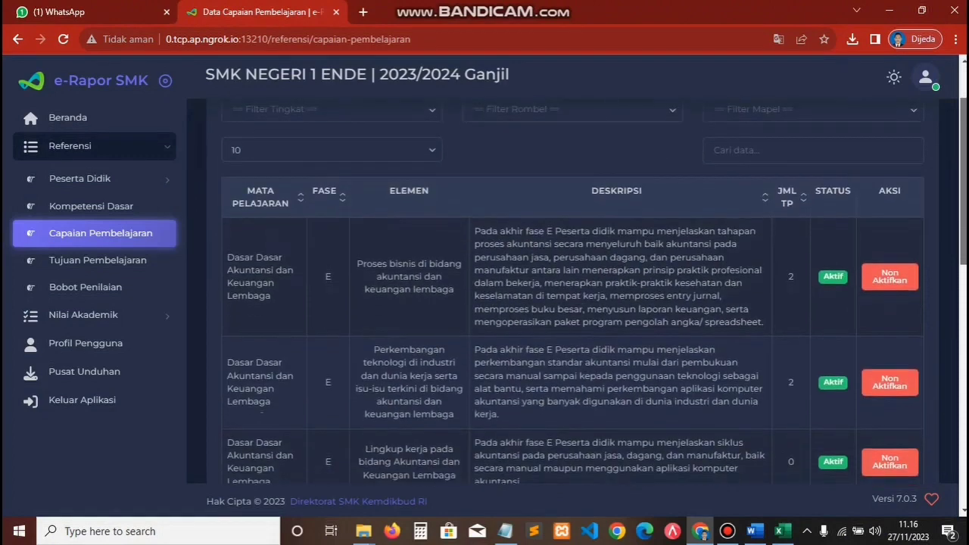
{"action": "scroll", "coordinate": [965, 168], "scroll_direction": "down", "scroll_amount": 6}
{"action": "scroll", "coordinate": [965, 168], "scroll_direction": "up", "scroll_amount": 8}
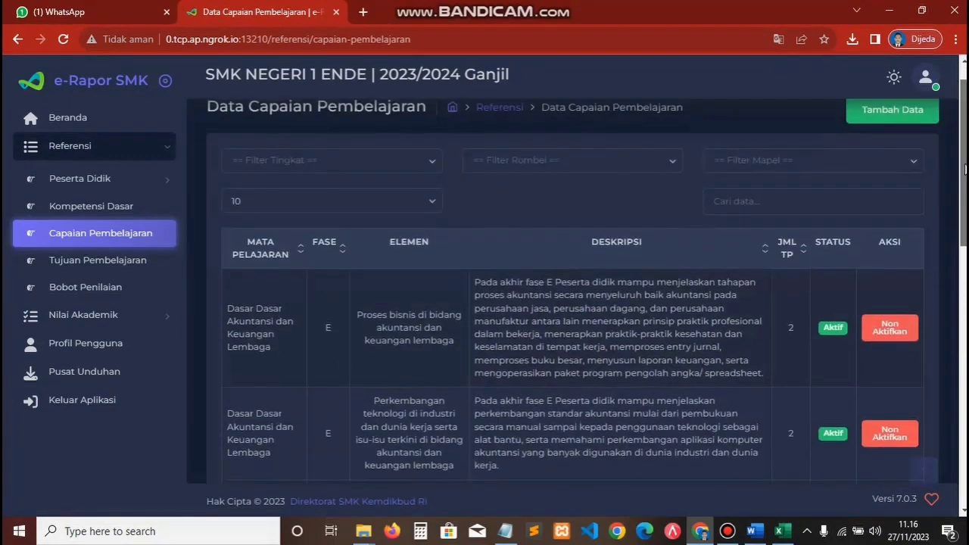
{"action": "scroll", "coordinate": [965, 168], "scroll_direction": "down", "scroll_amount": 1}
{"action": "scroll", "coordinate": [908, 155], "scroll_direction": "up", "scroll_amount": 2}
Step: View the blank form for adding a Capaian Pembelajaran, close it without saving, and review the list's deactivation actions
{"action": "left_click", "coordinate": [886, 148]}
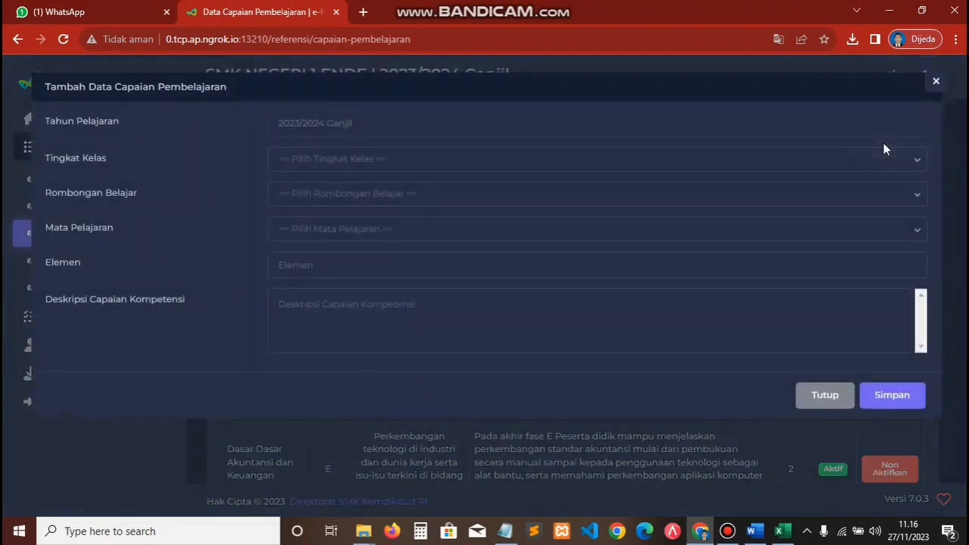
{"action": "left_click", "coordinate": [935, 81]}
{"action": "scroll", "coordinate": [964, 225], "scroll_direction": "down", "scroll_amount": 2}
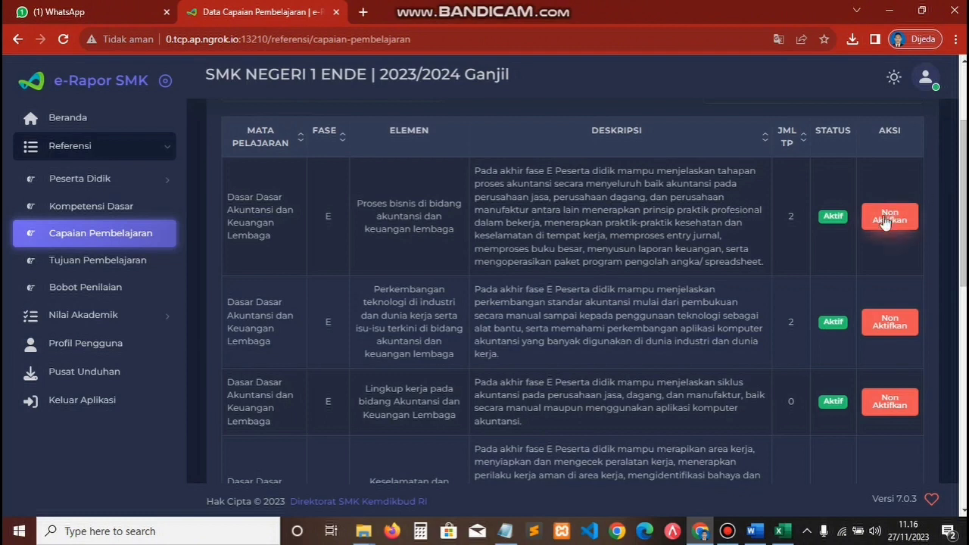
{"action": "left_click_drag", "start_coordinate": [963, 227], "coordinate": [964, 184]}
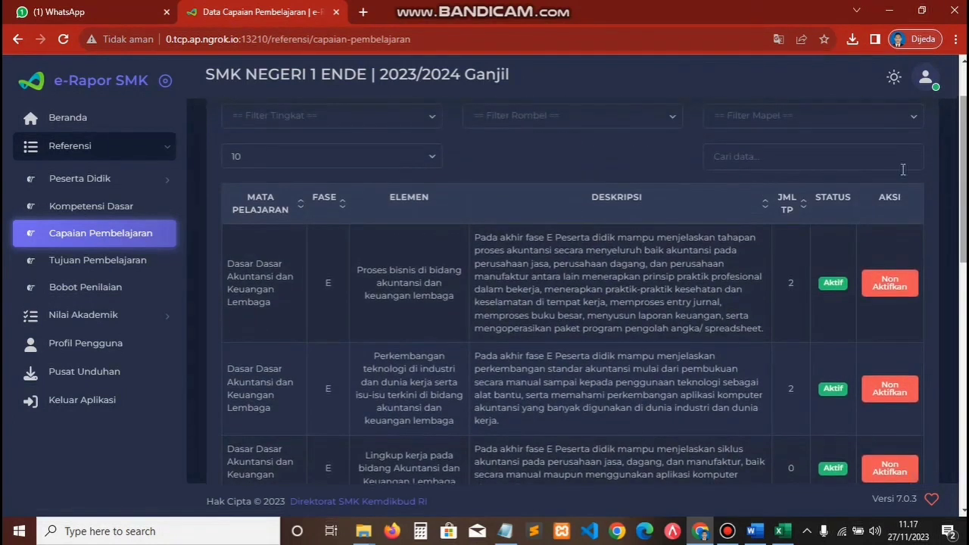
Step: Open the Tujuan Pembelajaran list, look through its entries, and view the blank add form before closing it unsaved
{"action": "left_click", "coordinate": [93, 271]}
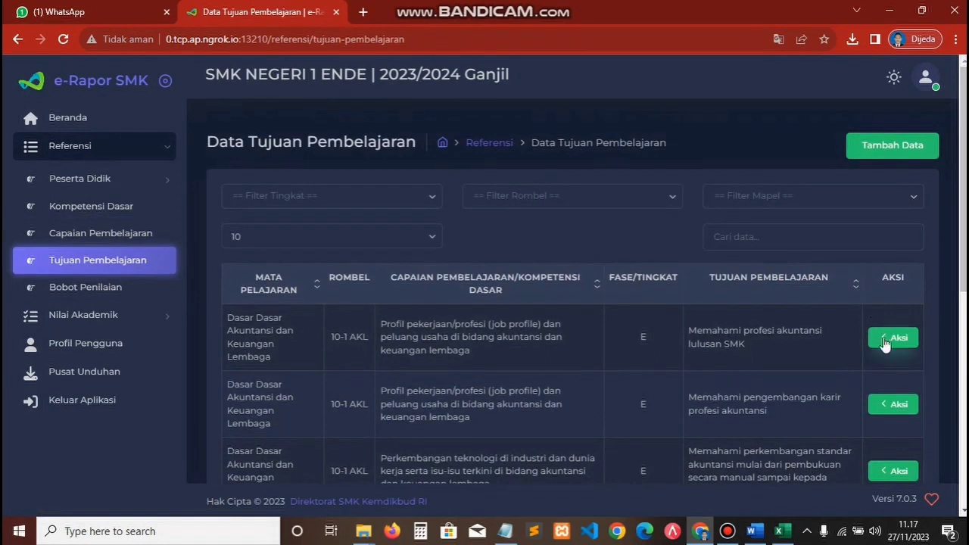
{"action": "mouse_move", "coordinate": [962, 226]}
{"action": "left_mouse_down"}
{"action": "mouse_move", "coordinate": [960, 411]}
{"action": "mouse_move", "coordinate": [962, 224]}
{"action": "left_mouse_up"}
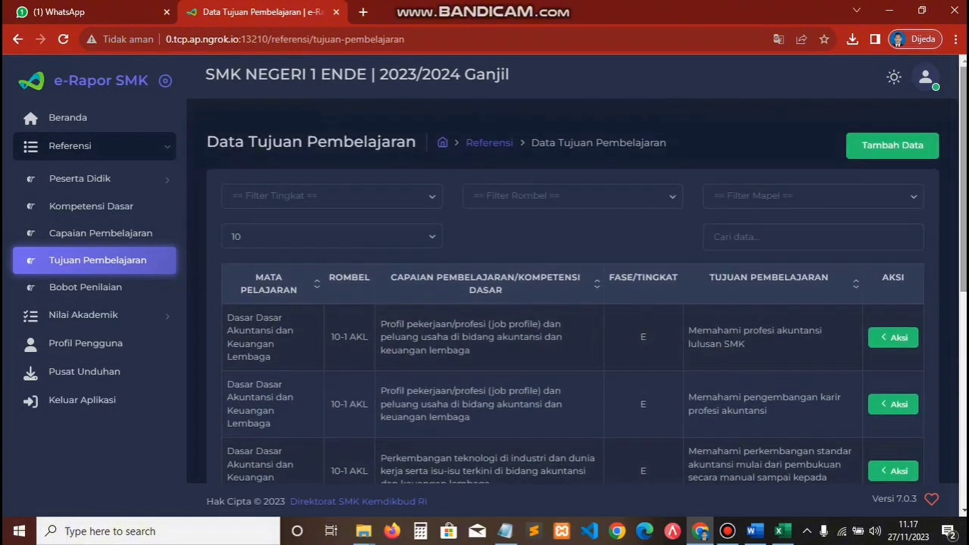
{"action": "scroll", "coordinate": [923, 454], "scroll_direction": "down", "scroll_amount": 10}
{"action": "left_click", "coordinate": [923, 470]}
{"action": "left_click", "coordinate": [886, 149]}
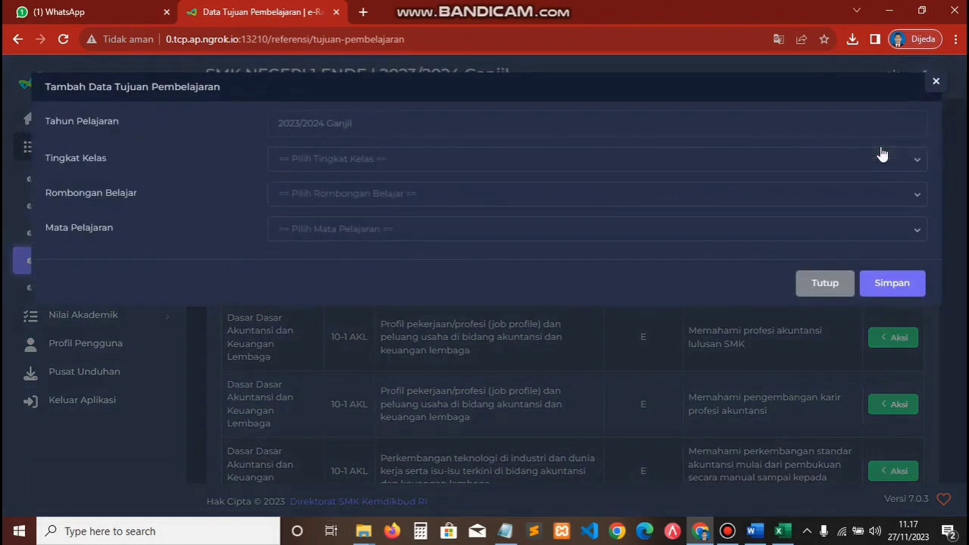
{"action": "left_click", "coordinate": [935, 81]}
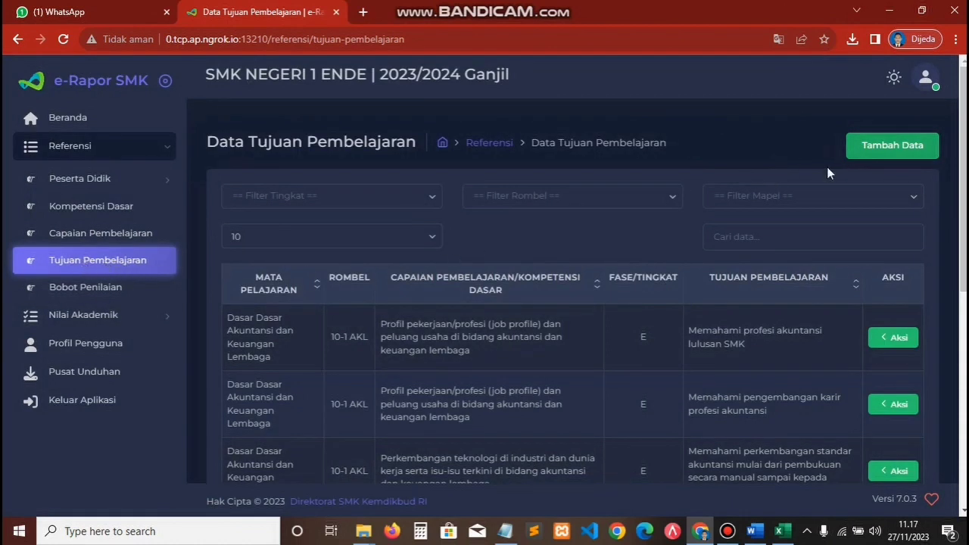
Step: Start a new Tujuan Pembelajaran entry for Kelas 10, class 10-2 AKL, with the subject Dasar Dasar Akuntansi dan Keuangan Lembaga
{"action": "left_click", "coordinate": [888, 149]}
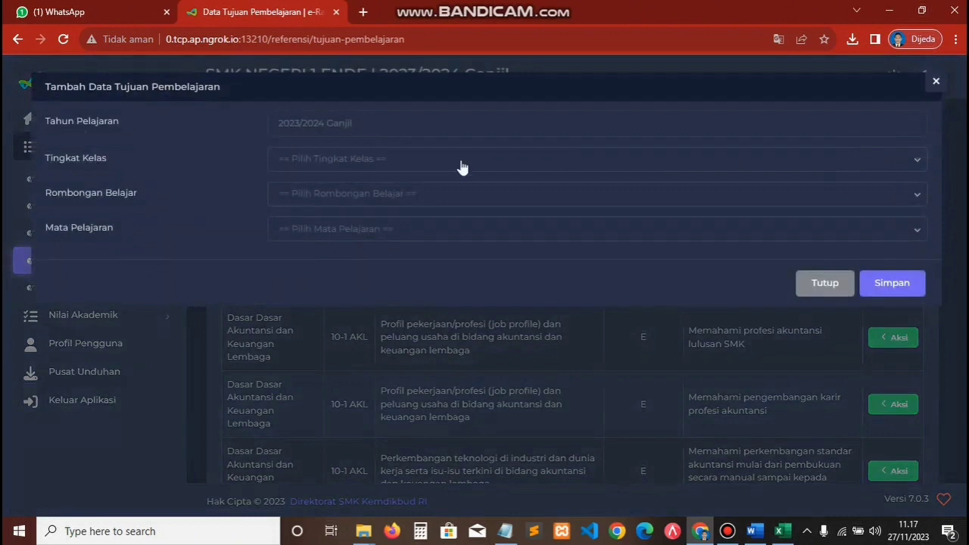
{"action": "left_click", "coordinate": [360, 165]}
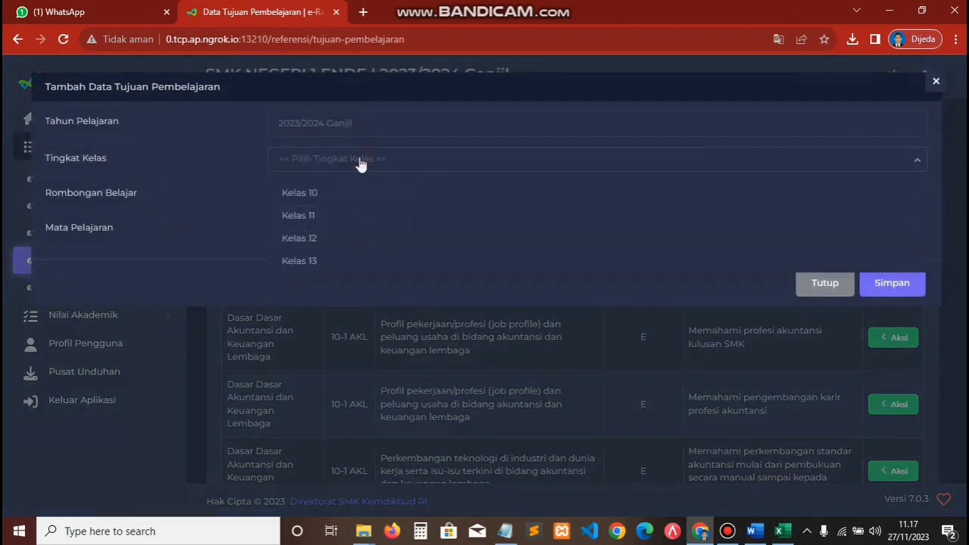
{"action": "left_click", "coordinate": [311, 198]}
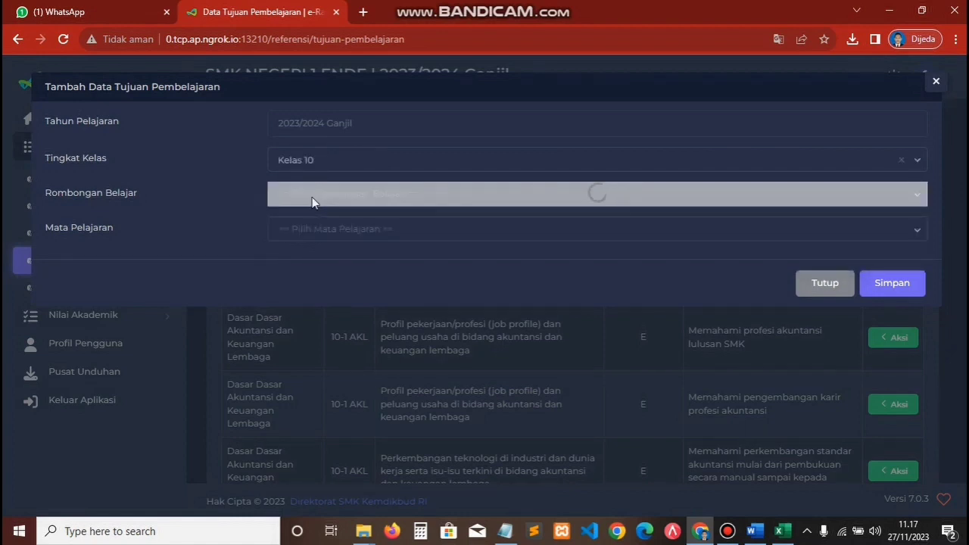
{"action": "left_click", "coordinate": [312, 198]}
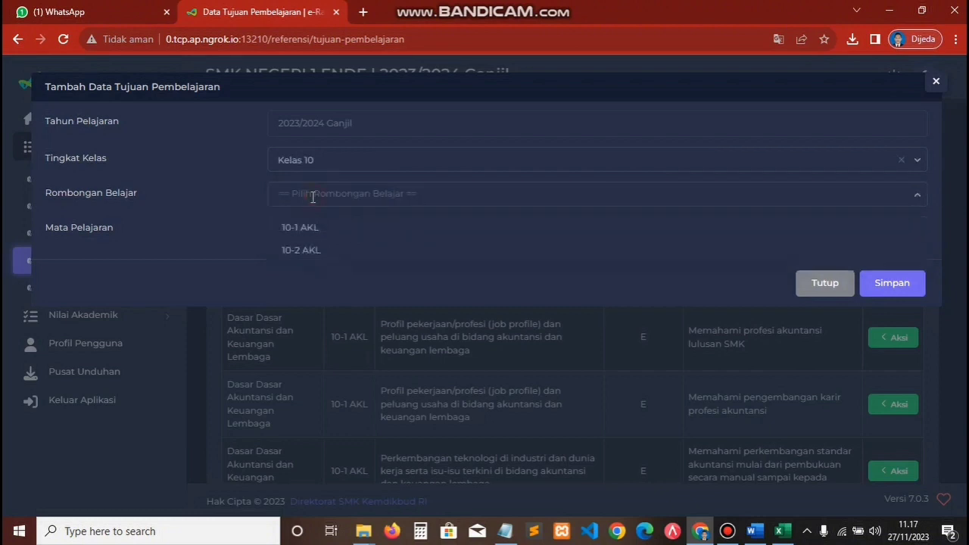
{"action": "left_click", "coordinate": [301, 250]}
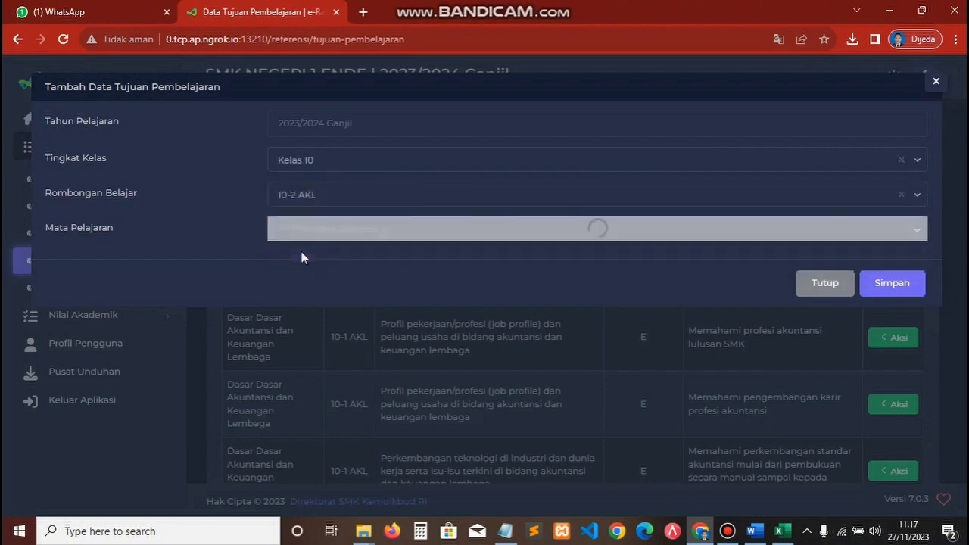
{"action": "left_click", "coordinate": [379, 227]}
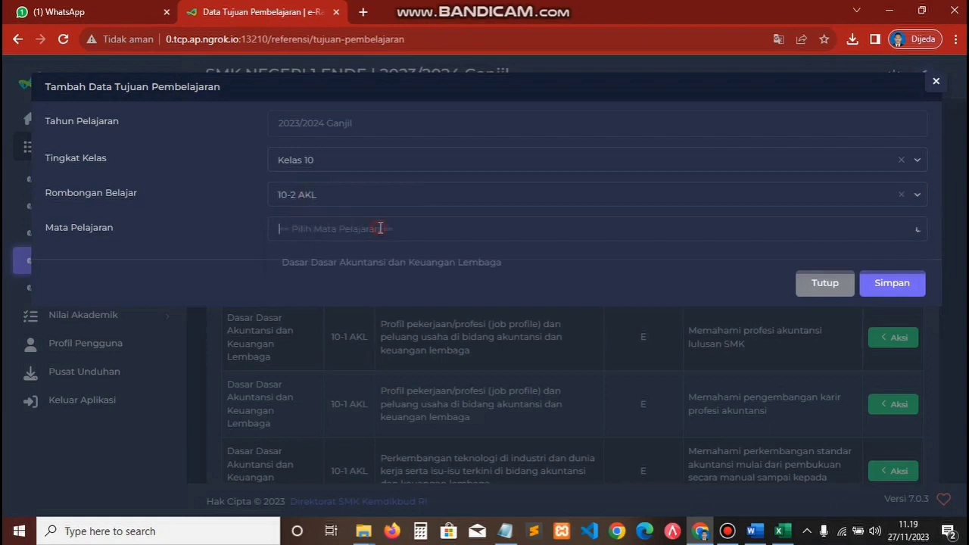
{"action": "left_click", "coordinate": [352, 265]}
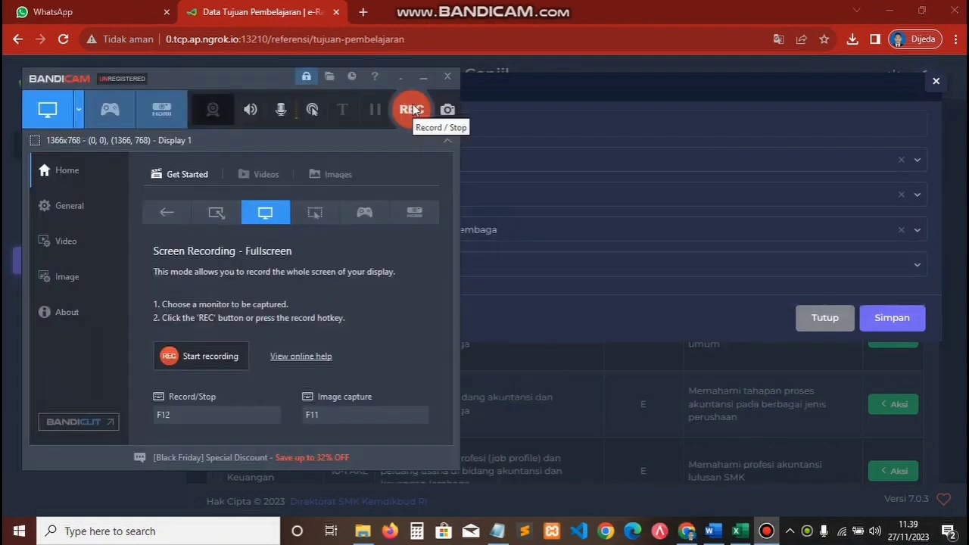
{"action": "left_click", "coordinate": [411, 110]}
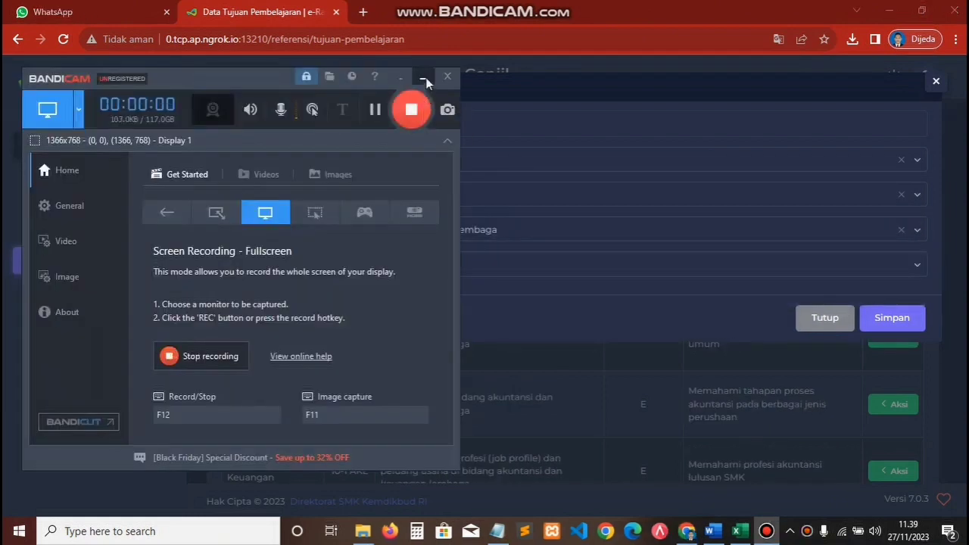
Step: Check revisi.docx in Word, return to the form, and select the Capaian Pembelajaran about explaining "tahapan proses akuntansi secara menyeluruh"
{"action": "left_click", "coordinate": [424, 79]}
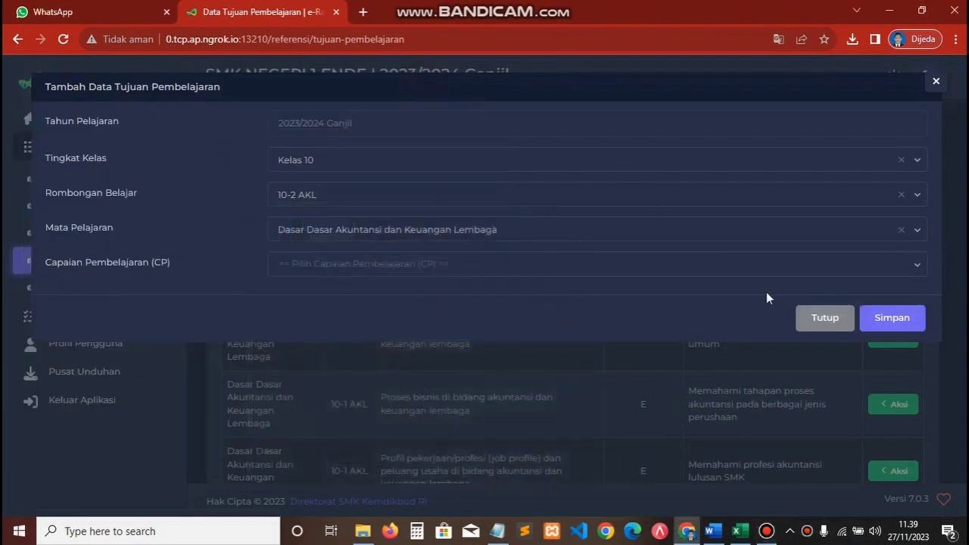
{"action": "left_click", "coordinate": [710, 273]}
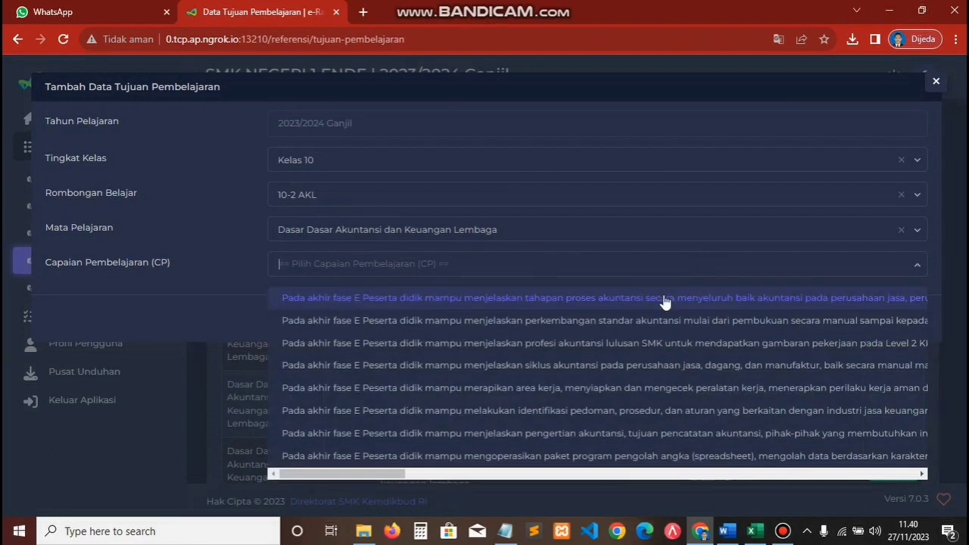
{"action": "left_click", "coordinate": [727, 530]}
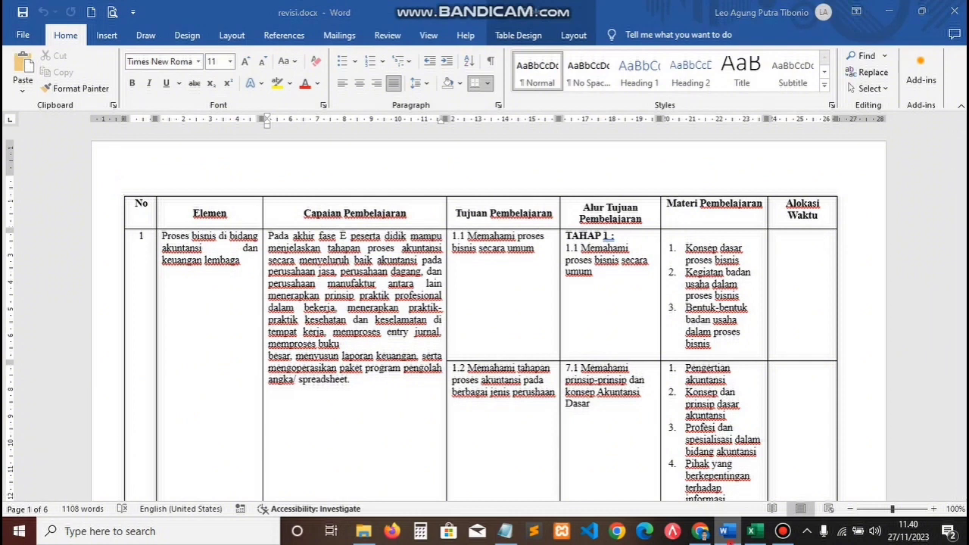
{"action": "key", "text": "alt+Tab"}
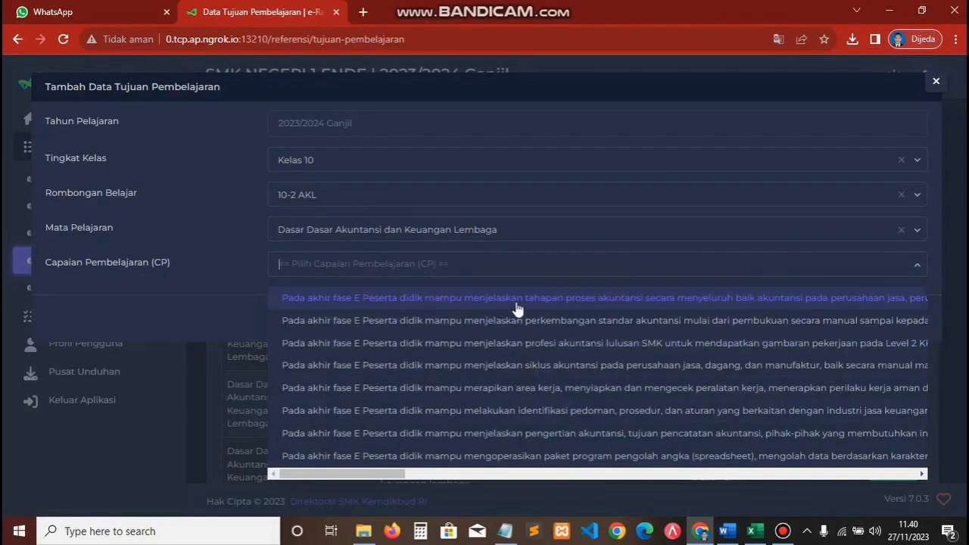
{"action": "left_click", "coordinate": [611, 305]}
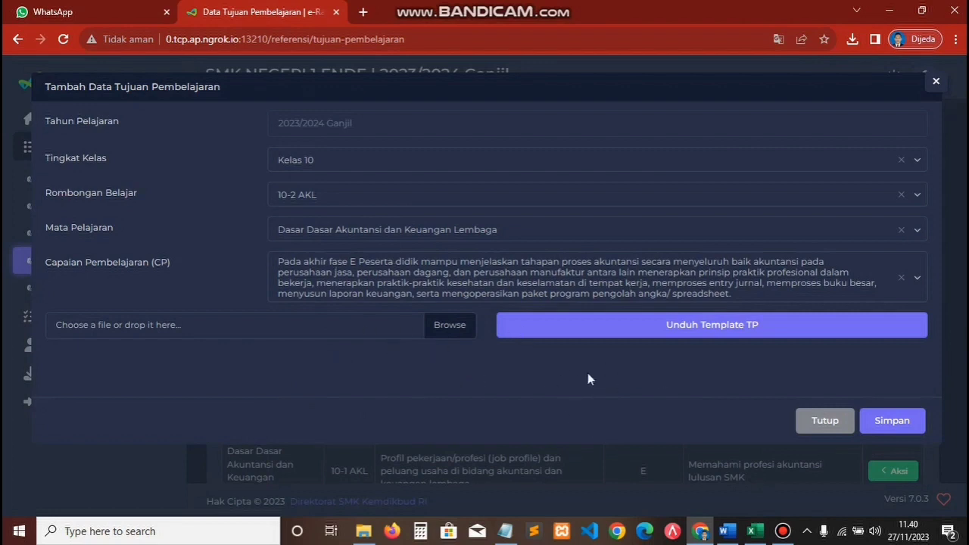
Step: Download the TP template for the selected Capaian Pembelajaran
{"action": "left_click", "coordinate": [647, 337]}
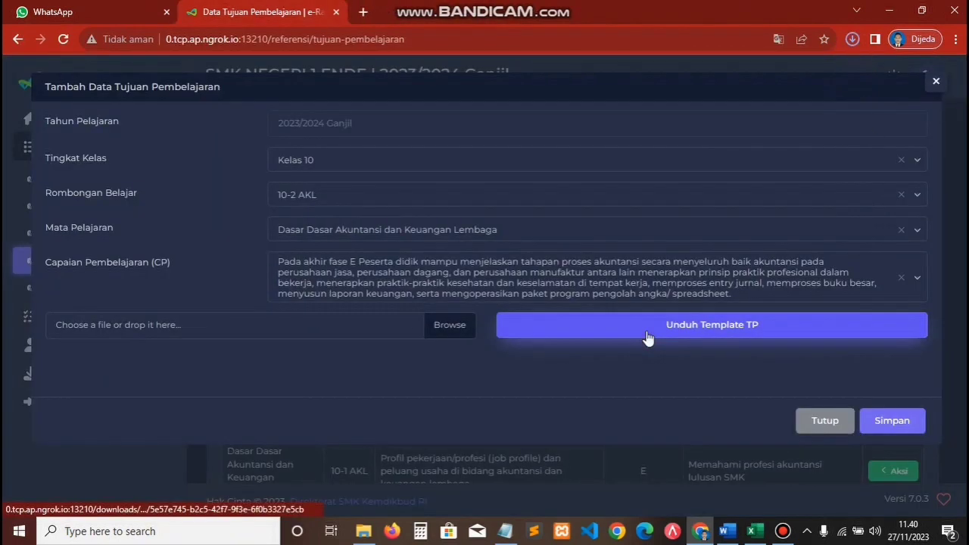
{"action": "left_click", "coordinate": [783, 532]}
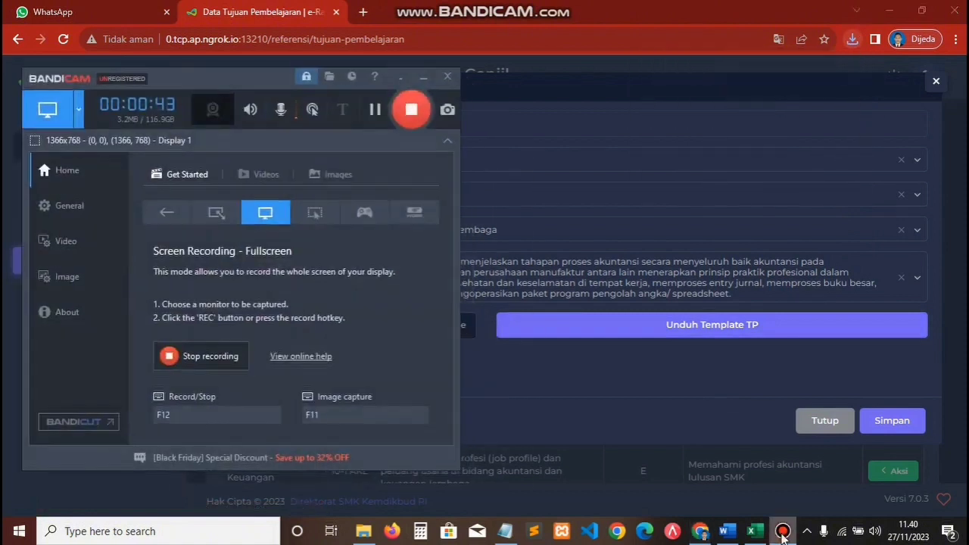
{"action": "left_click", "coordinate": [782, 533]}
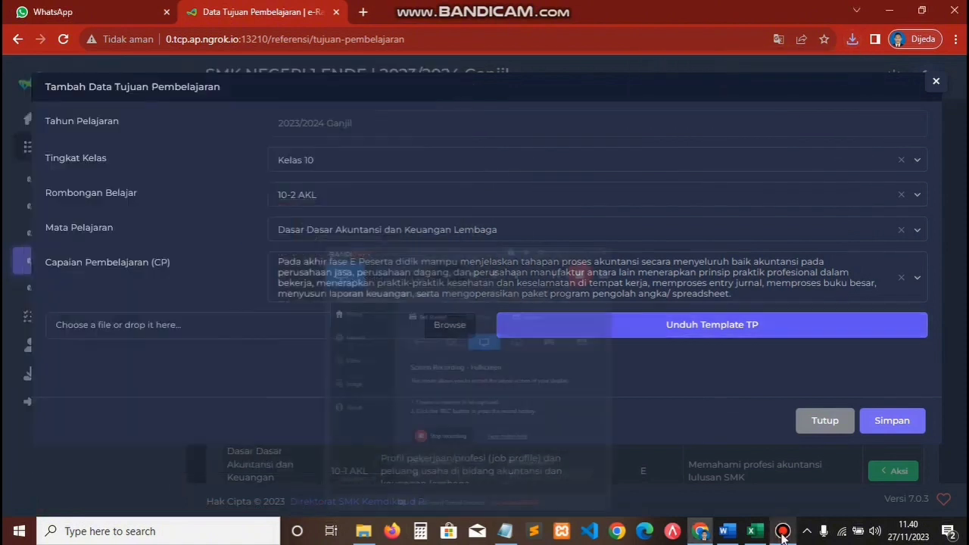
Step: Open the newly downloaded 10-2 AKL TP template in Excel, enable editing, and check its Capaian Pembelajaran text
{"action": "left_click", "coordinate": [853, 40]}
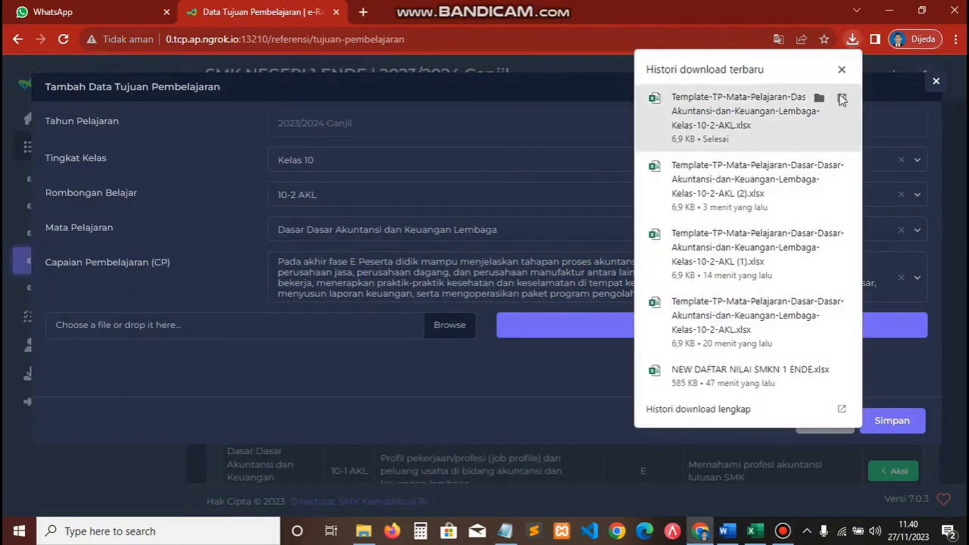
{"action": "left_click", "coordinate": [841, 100]}
{"action": "left_click", "coordinate": [844, 100]}
{"action": "left_click", "coordinate": [764, 535]}
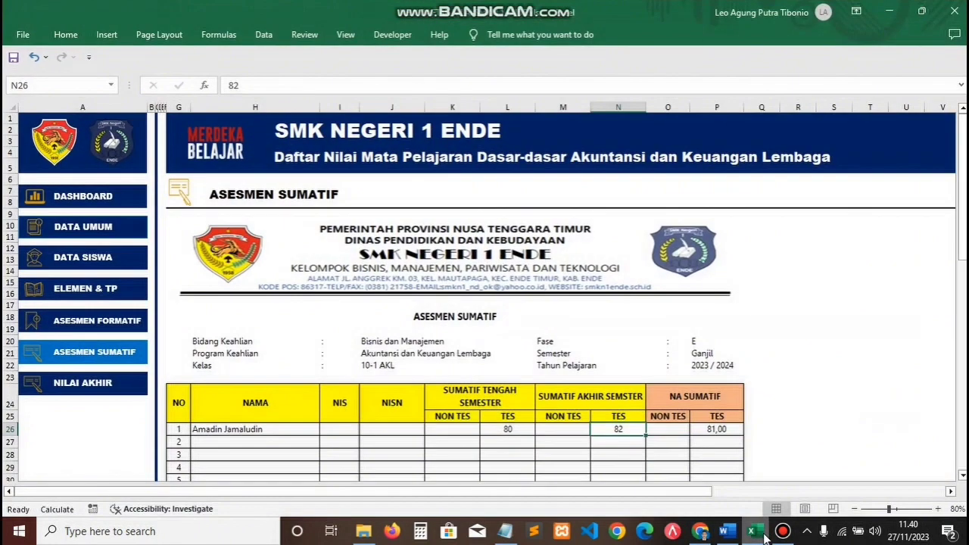
{"action": "left_click", "coordinate": [755, 531]}
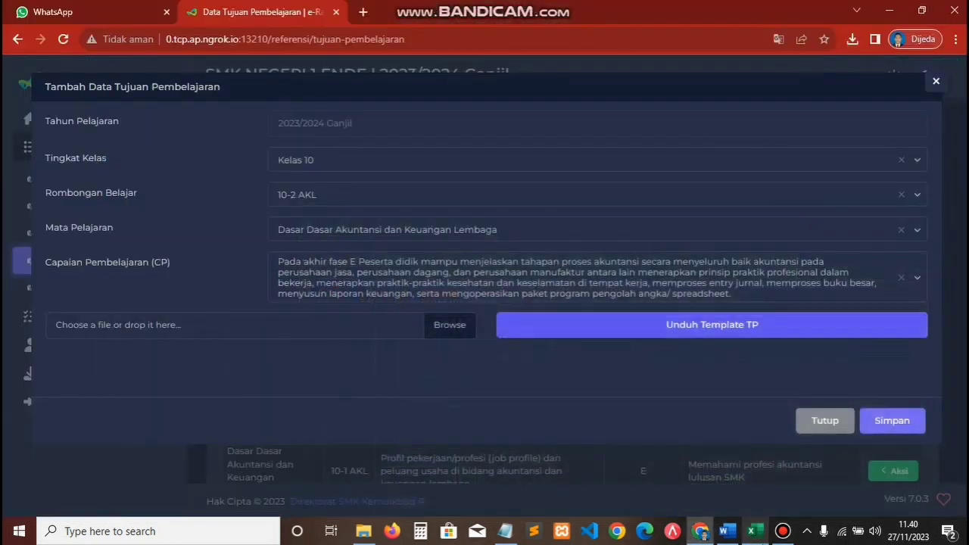
{"action": "left_click", "coordinate": [852, 39]}
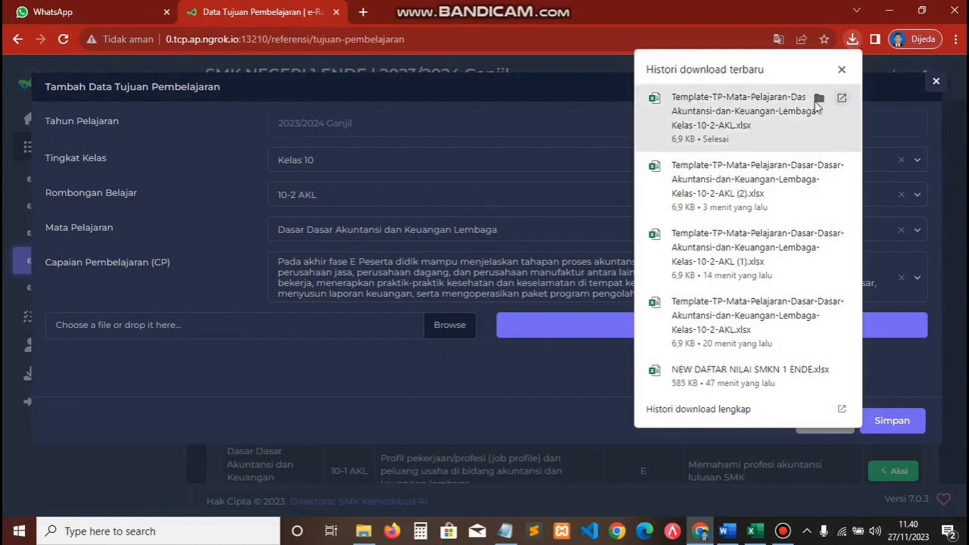
{"action": "left_click", "coordinate": [817, 98]}
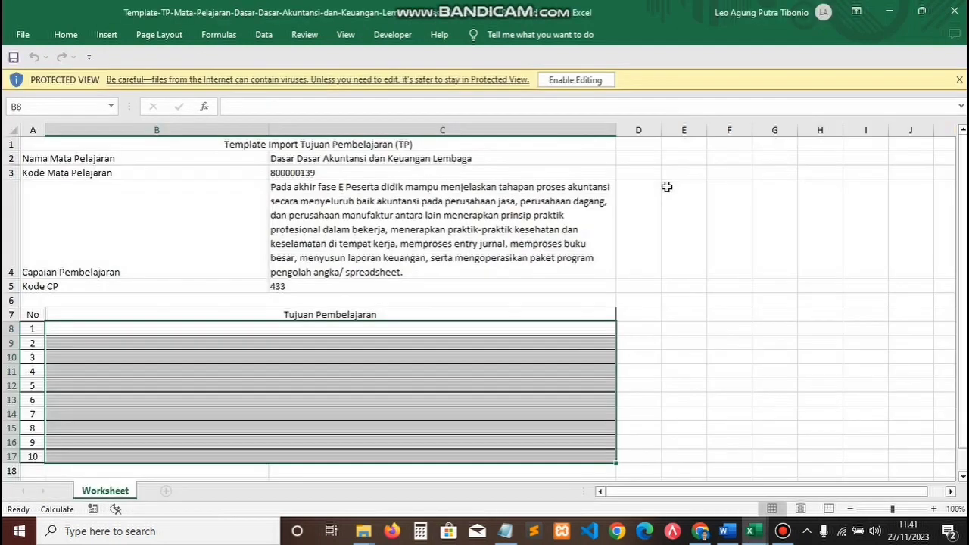
{"action": "left_click", "coordinate": [573, 81]}
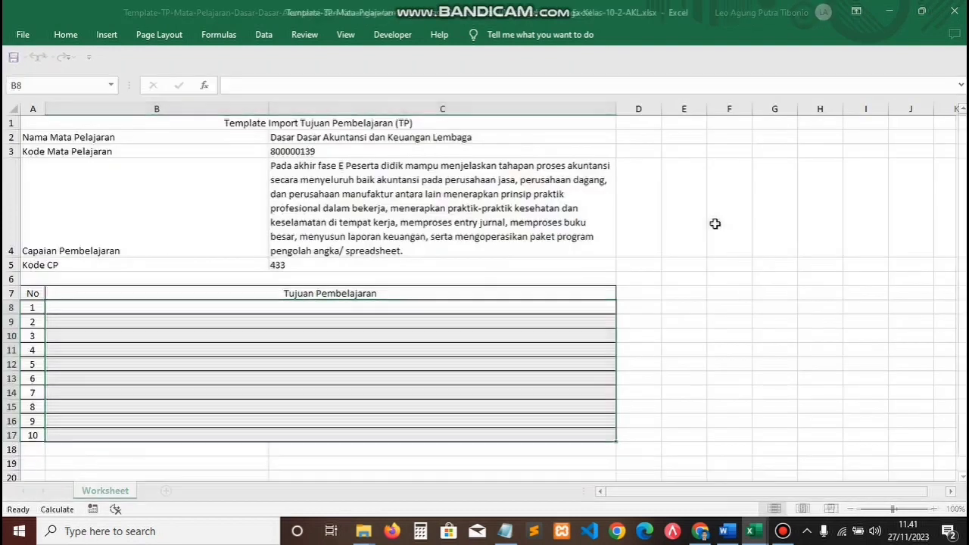
{"action": "left_click", "coordinate": [715, 224]}
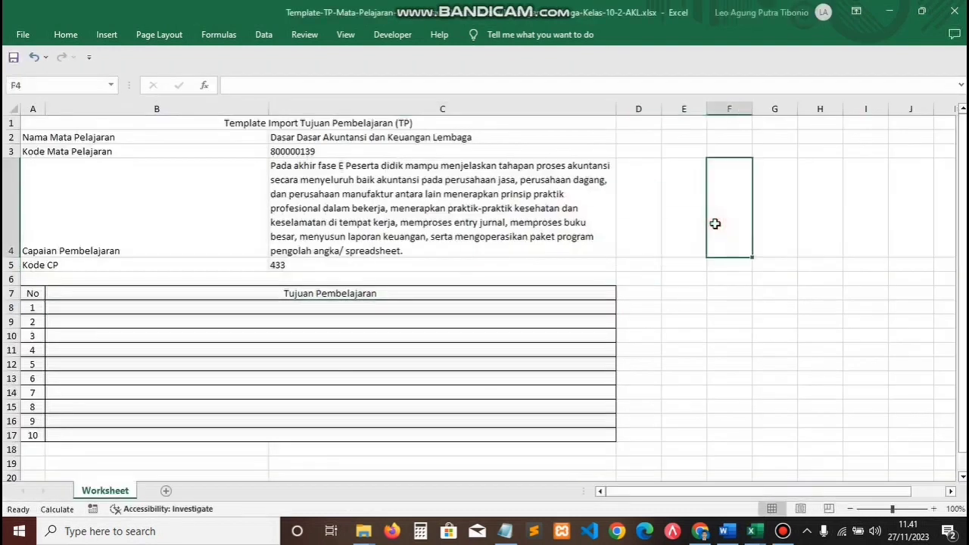
{"action": "left_click", "coordinate": [305, 196]}
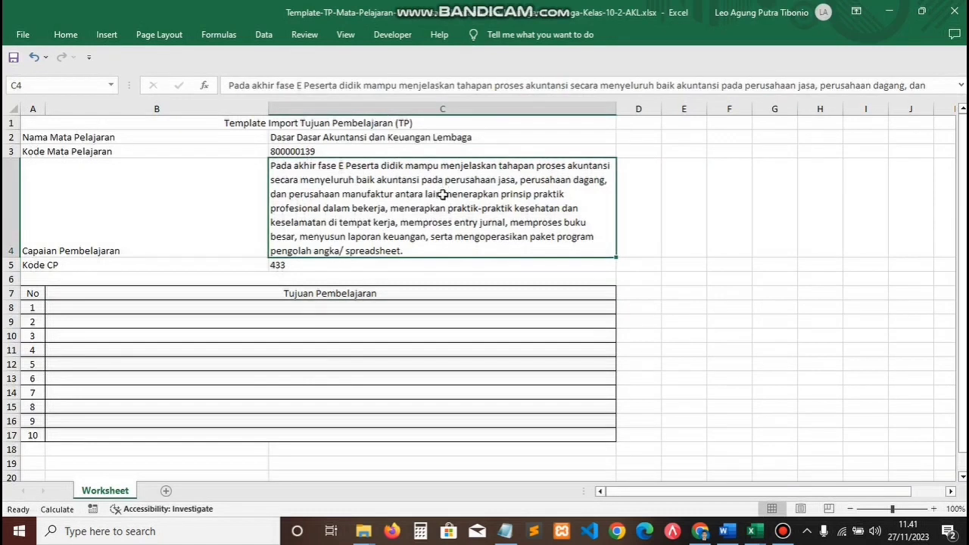
Step: Copy objective 1.1, "Memahami proses bisnis secara umum", without its number from revisi.docx in Word into Tujuan Pembelajaran row 1 of the Excel template
{"action": "left_click", "coordinate": [202, 306]}
{"action": "left_click", "coordinate": [704, 533]}
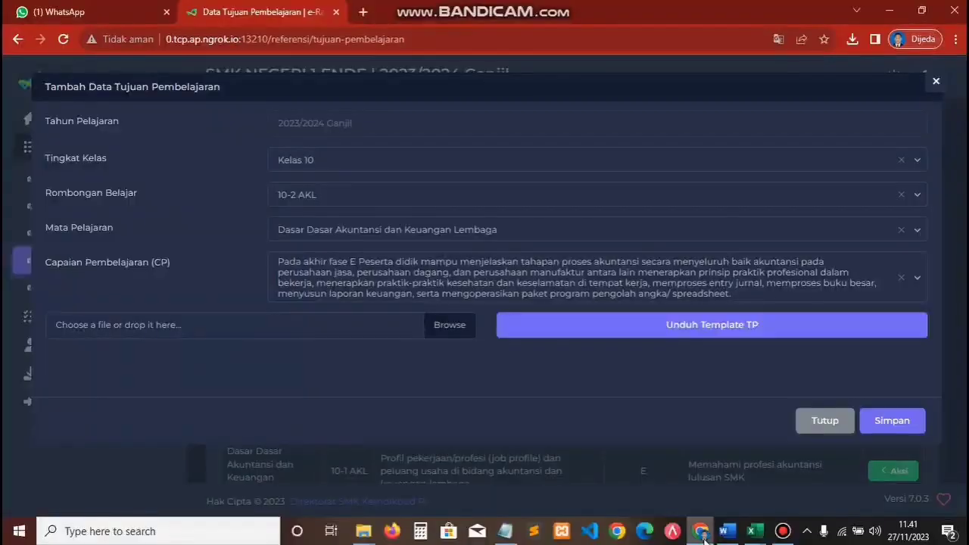
{"action": "left_click", "coordinate": [712, 534]}
{"action": "left_click", "coordinate": [725, 532]}
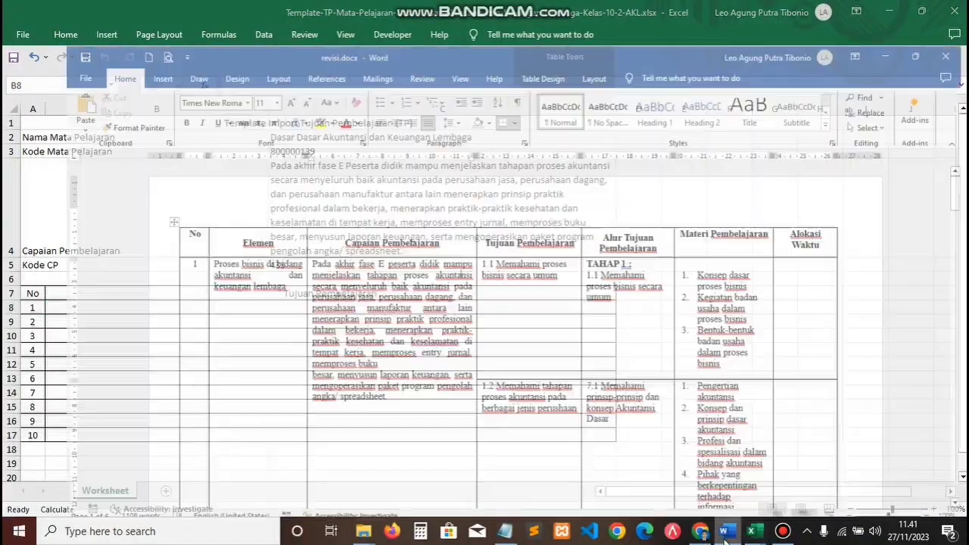
{"action": "left_click_drag", "start_coordinate": [351, 236], "coordinate": [405, 302]}
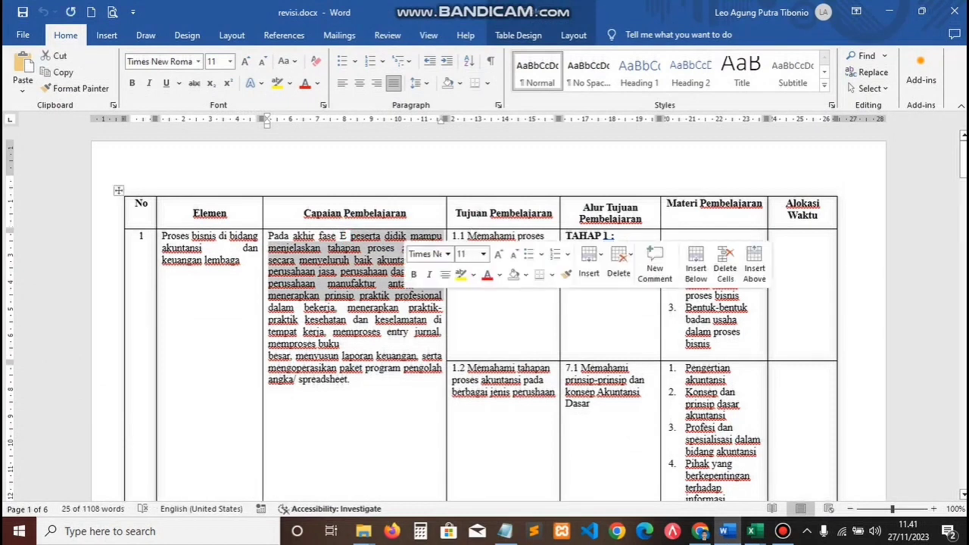
{"action": "mouse_move", "coordinate": [963, 162]}
{"action": "left_mouse_down"}
{"action": "mouse_move", "coordinate": [964, 175]}
{"action": "mouse_move", "coordinate": [963, 161]}
{"action": "left_mouse_up"}
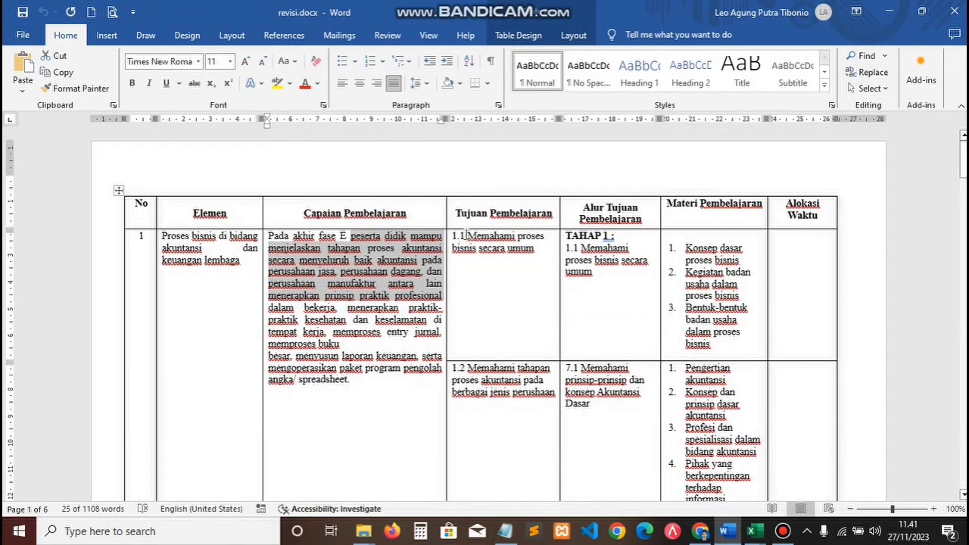
{"action": "left_click_drag", "start_coordinate": [466, 236], "coordinate": [529, 258]}
{"action": "key", "text": "ctrl+c"}
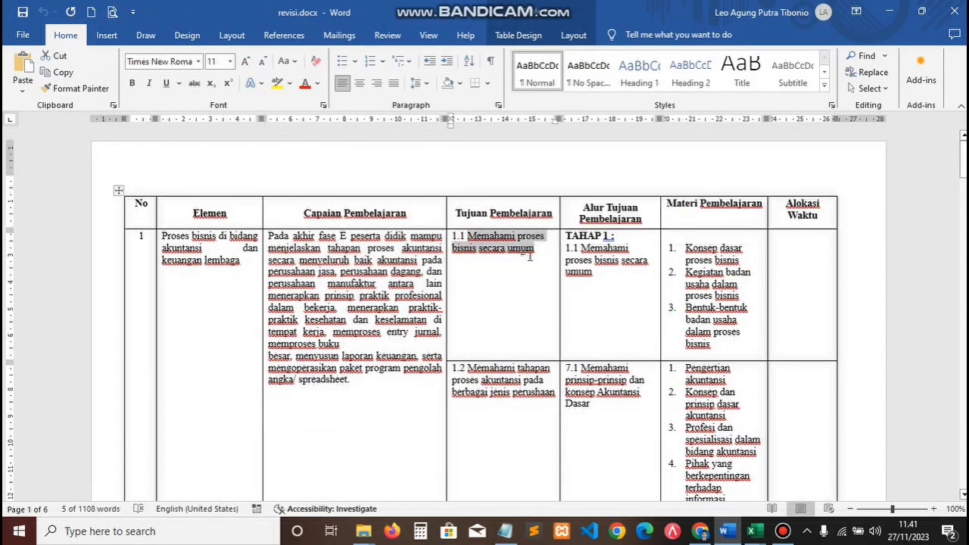
{"action": "left_click", "coordinate": [754, 531]}
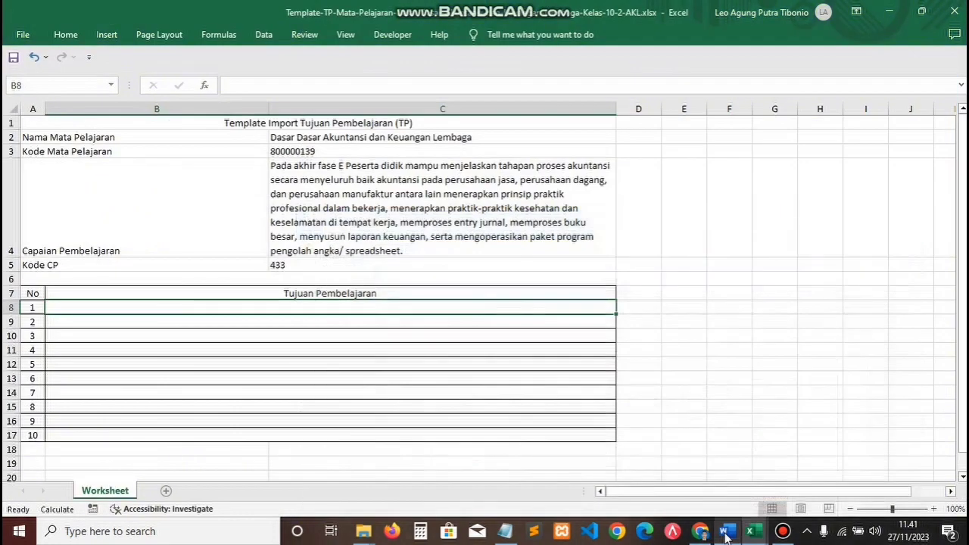
{"action": "double_click", "coordinate": [300, 307]}
{"action": "key", "text": "ctrl+v"}
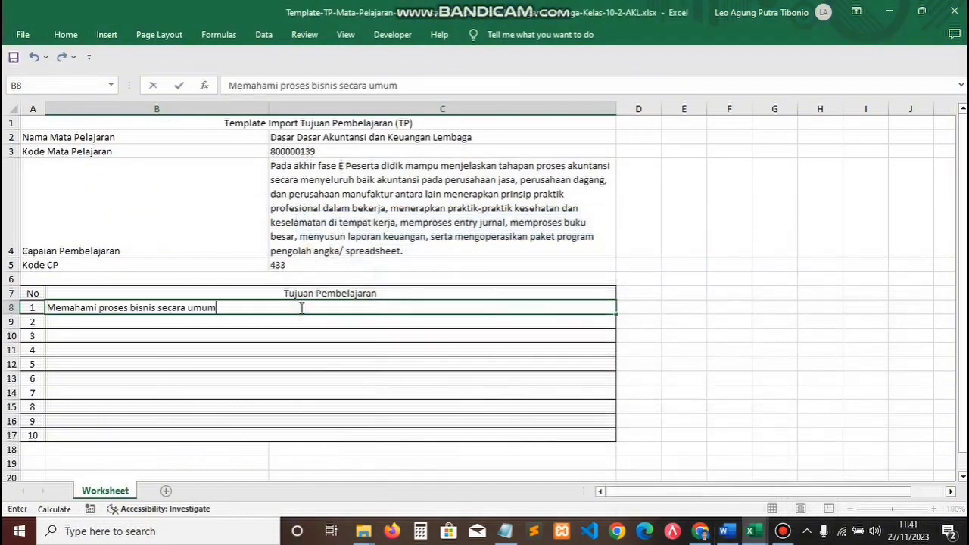
Step: Copy objective 1.2, "Memahami tahapan proses akuntansi pada berbagai jenis perushaan", without its number from revisi.docx into Tujuan Pembelajaran row 2 of the template
{"action": "left_click", "coordinate": [702, 534]}
{"action": "left_click", "coordinate": [703, 534]}
{"action": "left_click", "coordinate": [727, 532]}
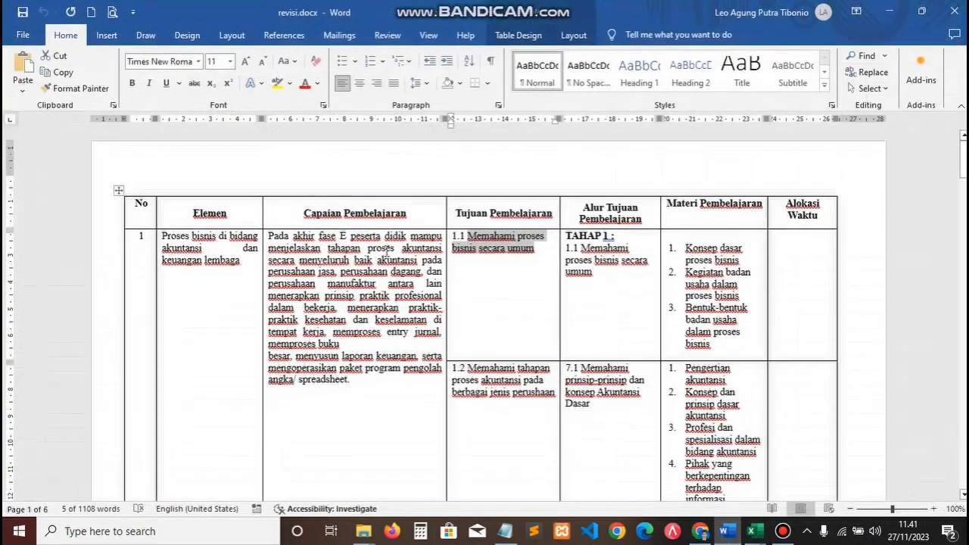
{"action": "left_click_drag", "start_coordinate": [468, 367], "coordinate": [555, 392]}
{"action": "key", "text": "ctrl+c"}
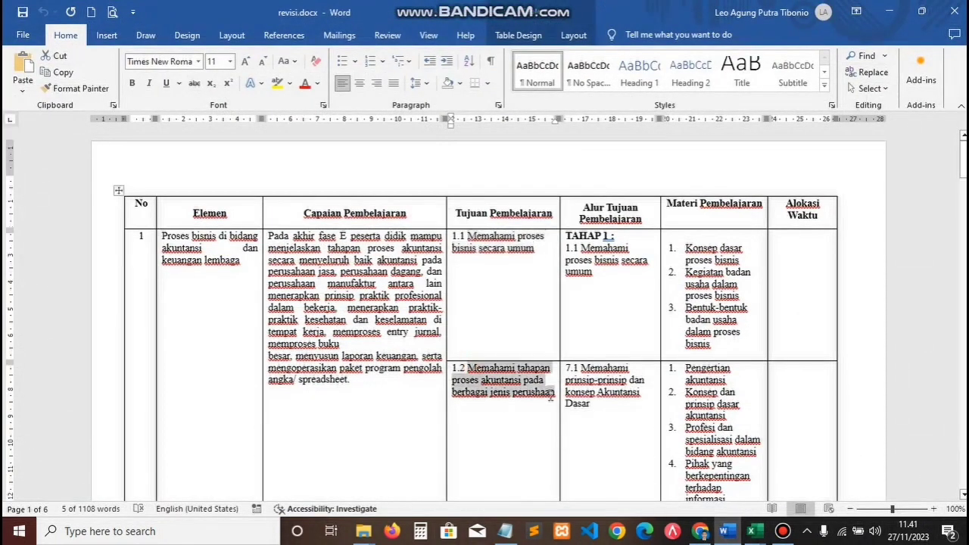
{"action": "mouse_move", "coordinate": [754, 532]}
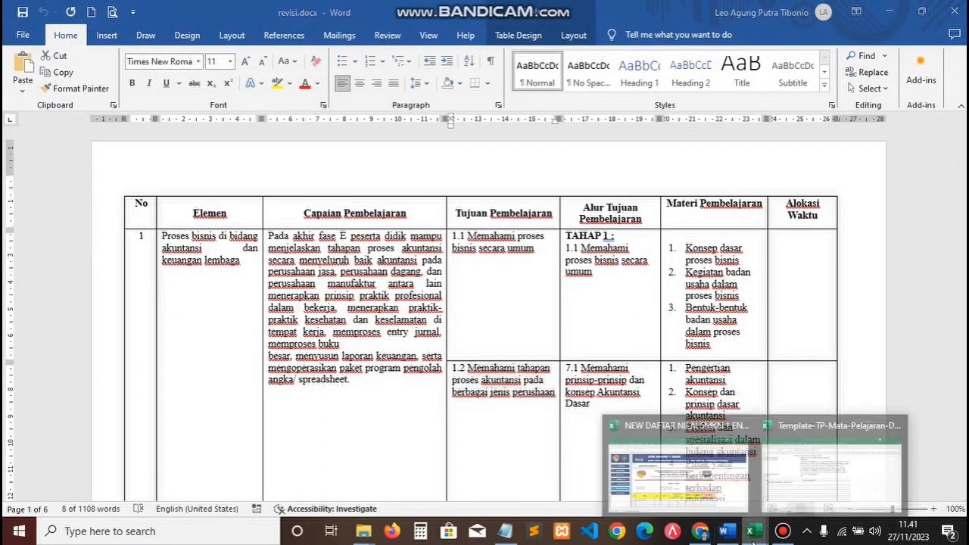
{"action": "left_click", "coordinate": [800, 468]}
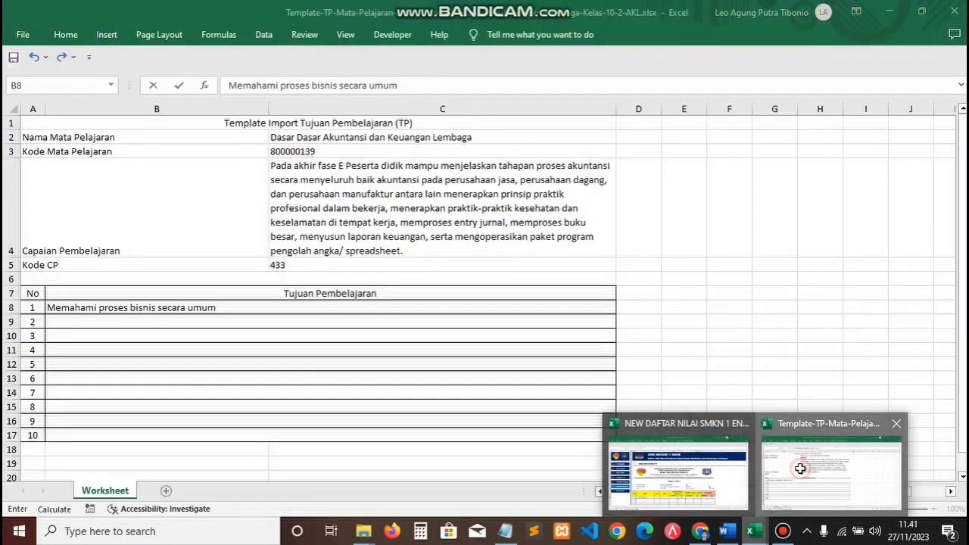
{"action": "left_click", "coordinate": [246, 321]}
{"action": "key", "text": "ctrl+v"}
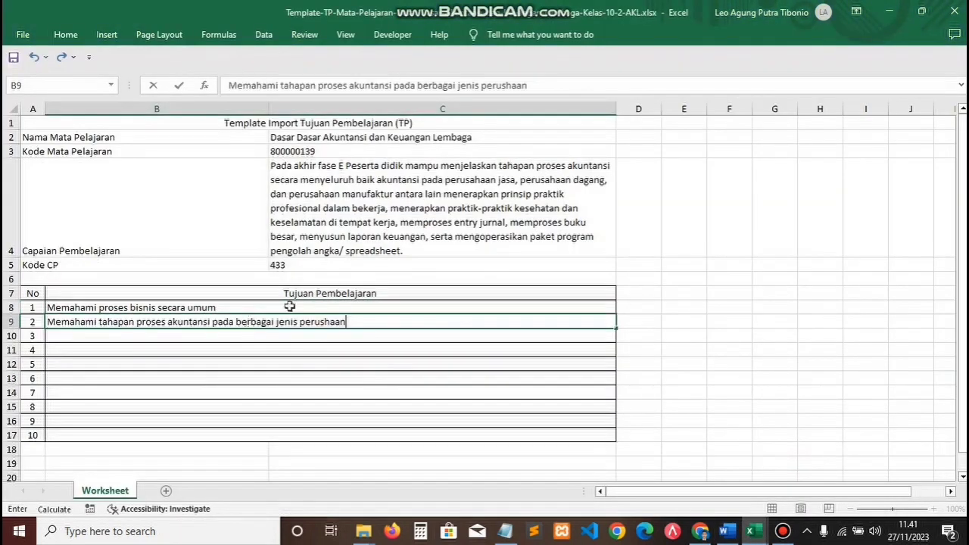
Step: Save the filled-in TP template and close its workbook
{"action": "left_click", "coordinate": [651, 266]}
{"action": "key", "text": "ctrl+s"}
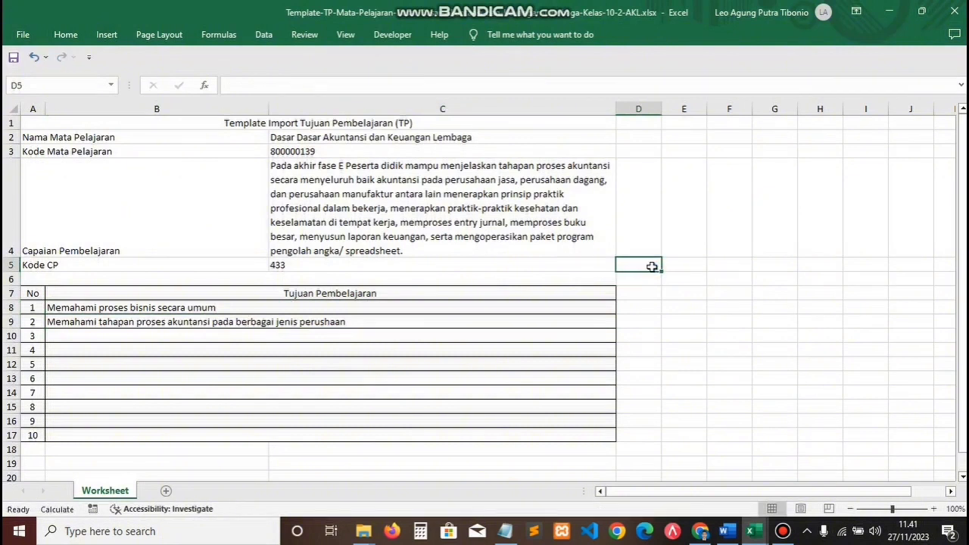
{"action": "left_click", "coordinate": [955, 11]}
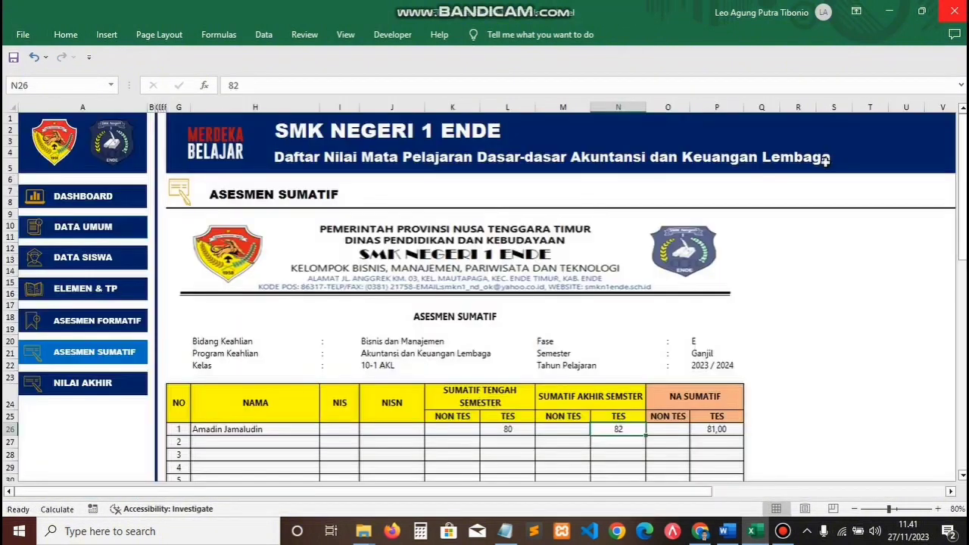
Step: Return to the e-Rapor form in Chrome, attach the filled-in 10-2 AKL TP template from Downloads, and save the Tujuan Pembelajaran data
{"action": "left_click", "coordinate": [699, 531]}
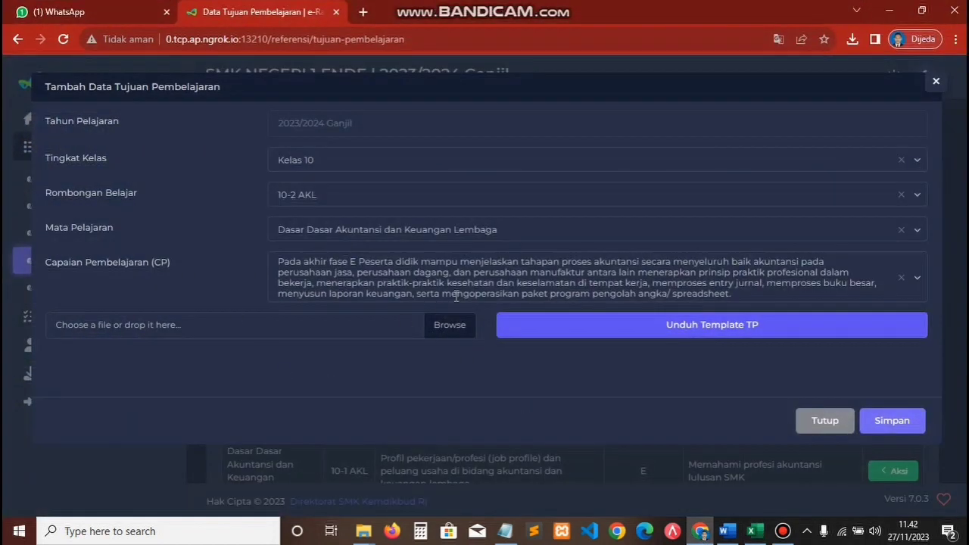
{"action": "left_click", "coordinate": [454, 332]}
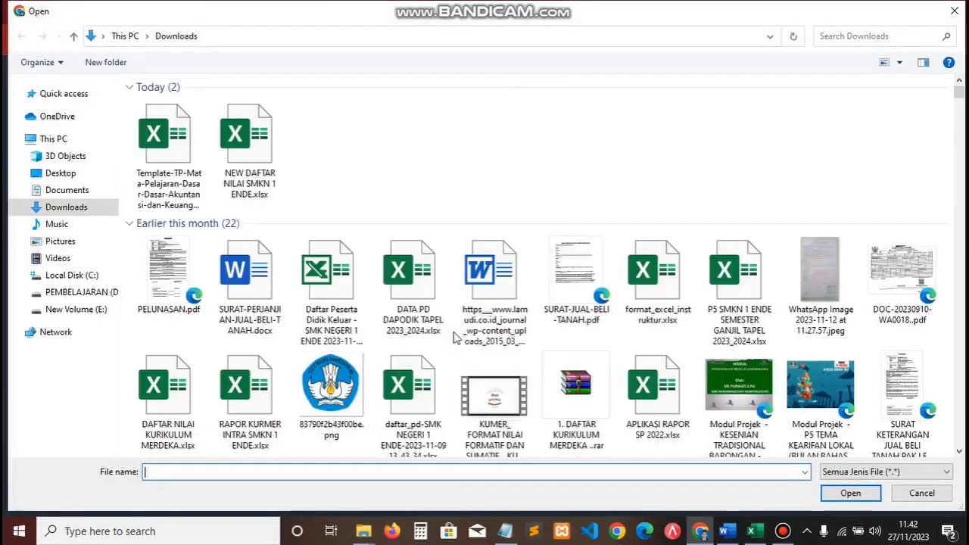
{"action": "left_click", "coordinate": [174, 154]}
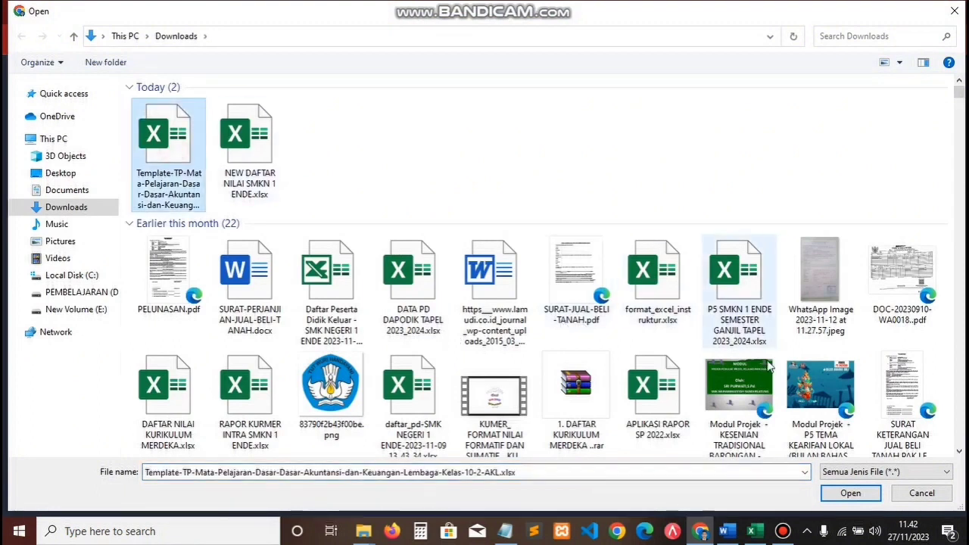
{"action": "left_click", "coordinate": [850, 493]}
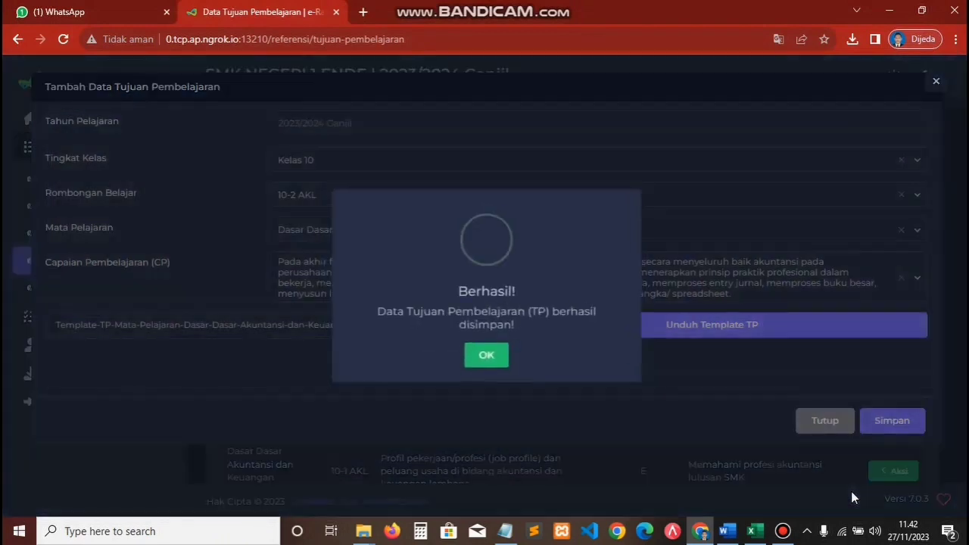
{"action": "left_click", "coordinate": [489, 358]}
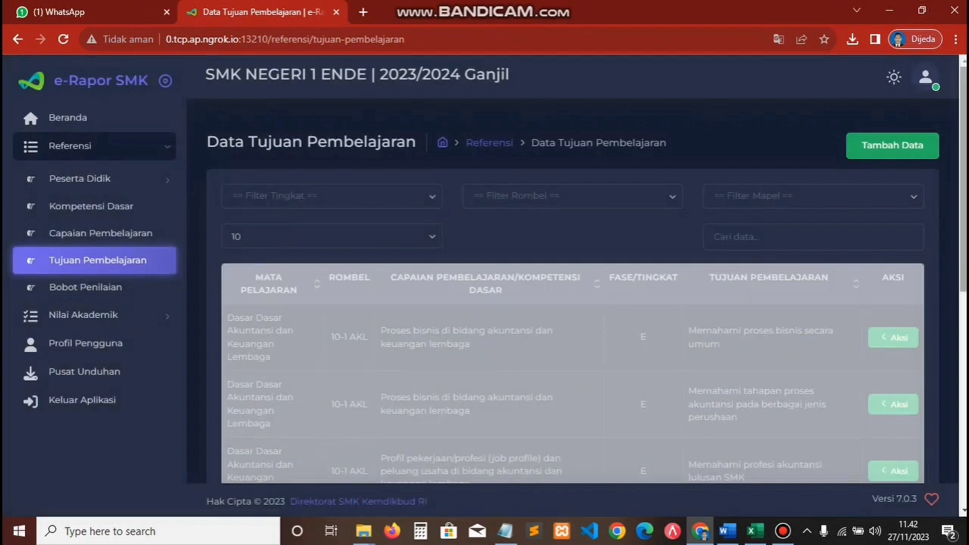
Step: Review the Rombel assignments of the learning objectives in the Data Tujuan Pembelajaran list
{"action": "scroll", "coordinate": [572, 258], "scroll_direction": "down", "scroll_amount": 4}
{"action": "scroll", "coordinate": [572, 291], "scroll_direction": "up", "scroll_amount": 4}
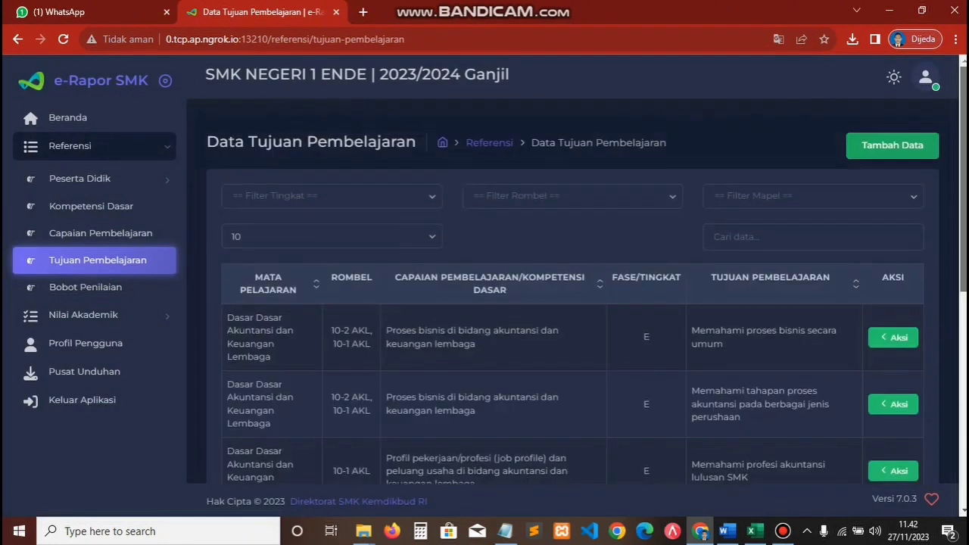
{"action": "mouse_move", "coordinate": [965, 225]}
{"action": "left_mouse_down"}
{"action": "mouse_move", "coordinate": [965, 330]}
{"action": "mouse_move", "coordinate": [965, 226]}
{"action": "left_mouse_up"}
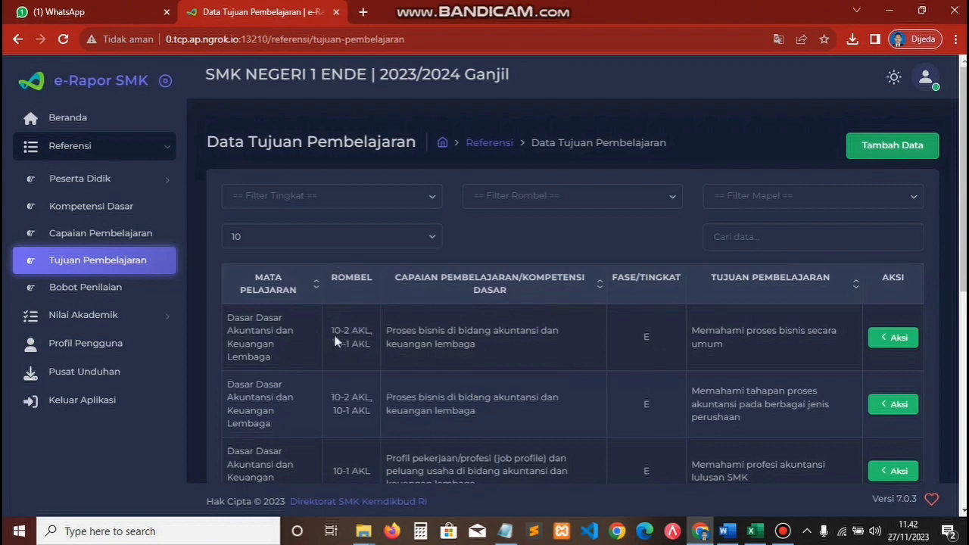
{"action": "left_click_drag", "start_coordinate": [330, 328], "coordinate": [375, 345]}
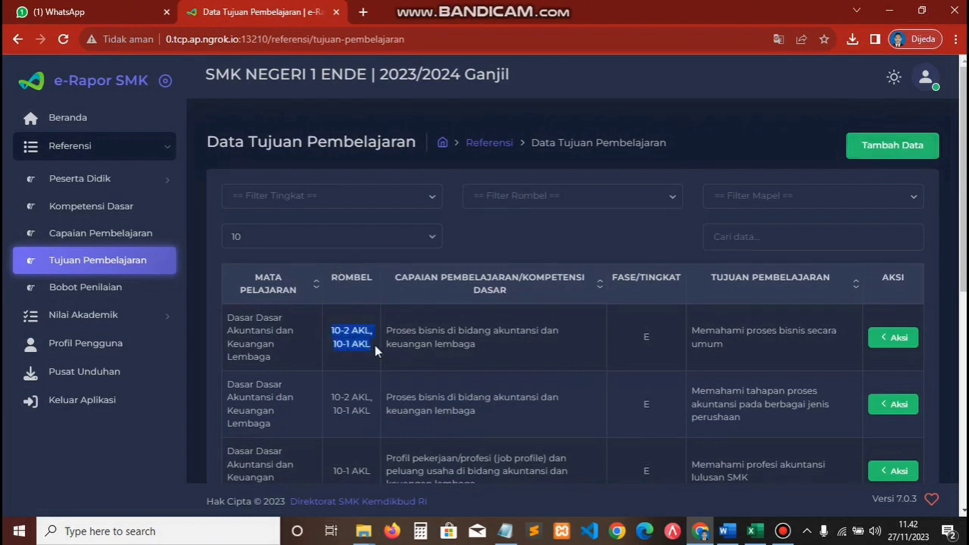
{"action": "left_click_drag", "start_coordinate": [964, 198], "coordinate": [964, 232]}
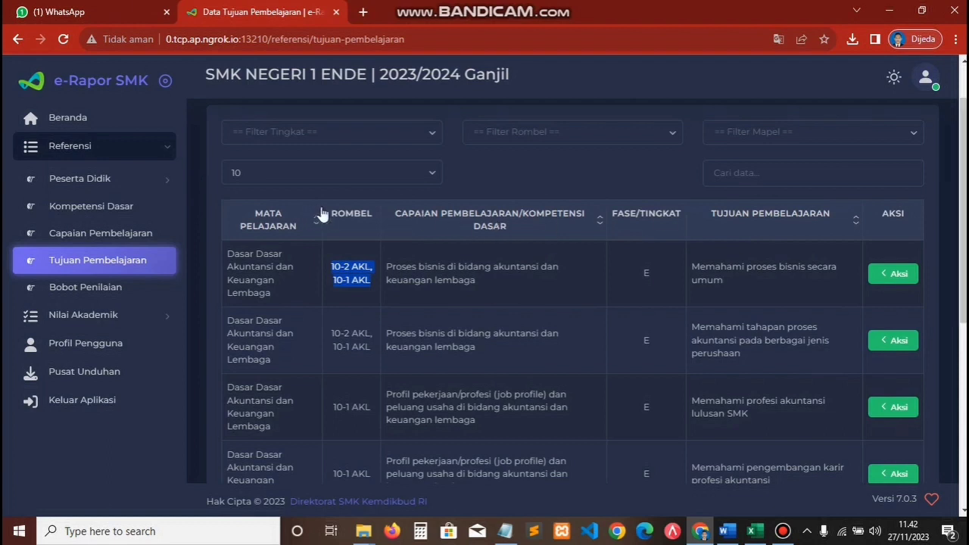
{"action": "left_click_drag", "start_coordinate": [330, 211], "coordinate": [361, 331]}
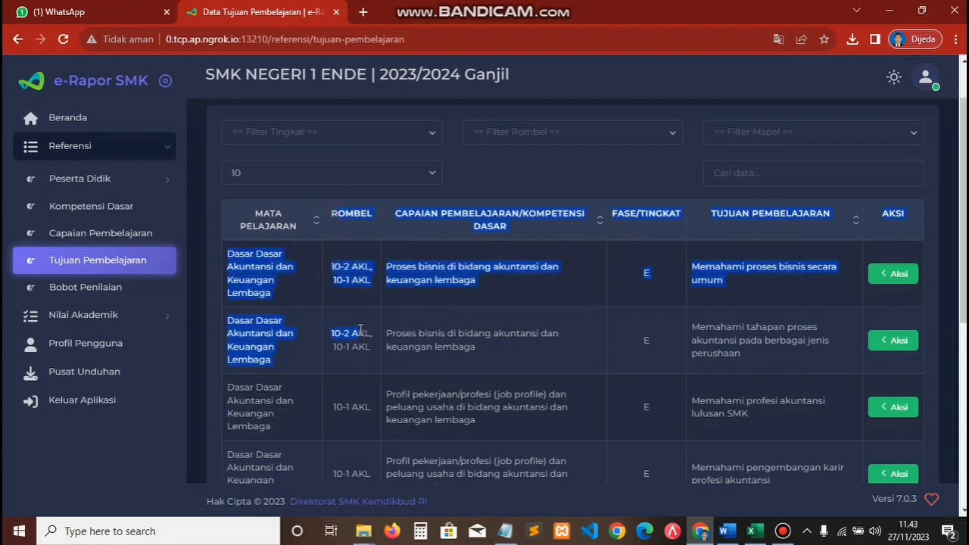
{"action": "left_click", "coordinate": [356, 400]}
{"action": "scroll", "coordinate": [355, 400], "scroll_direction": "up", "scroll_amount": 1}
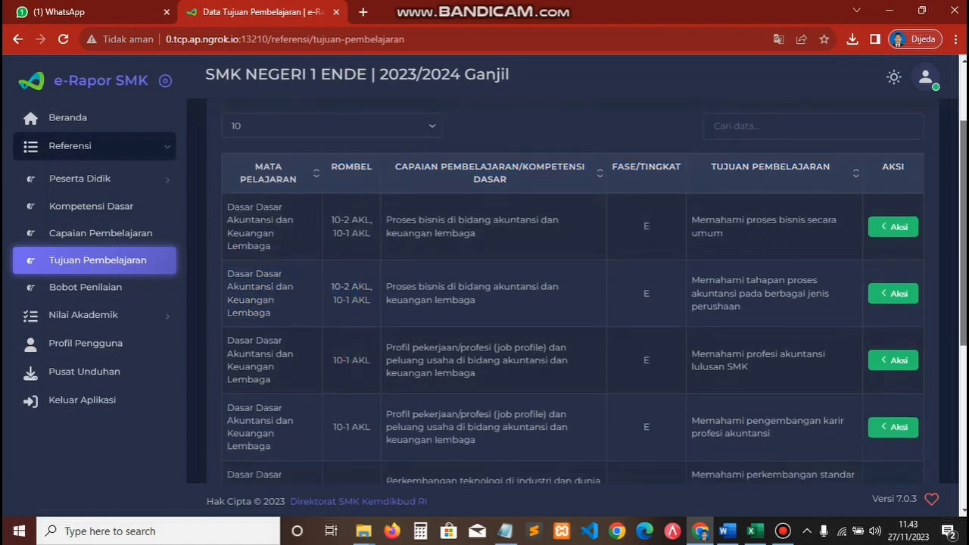
{"action": "scroll", "coordinate": [573, 303], "scroll_direction": "down", "scroll_amount": 2}
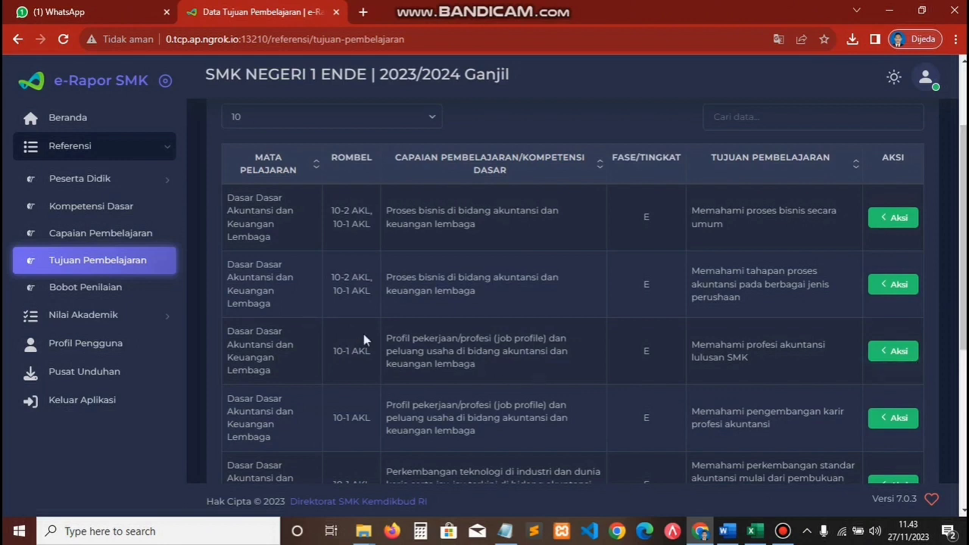
{"action": "scroll", "coordinate": [924, 348], "scroll_direction": "down", "scroll_amount": 1}
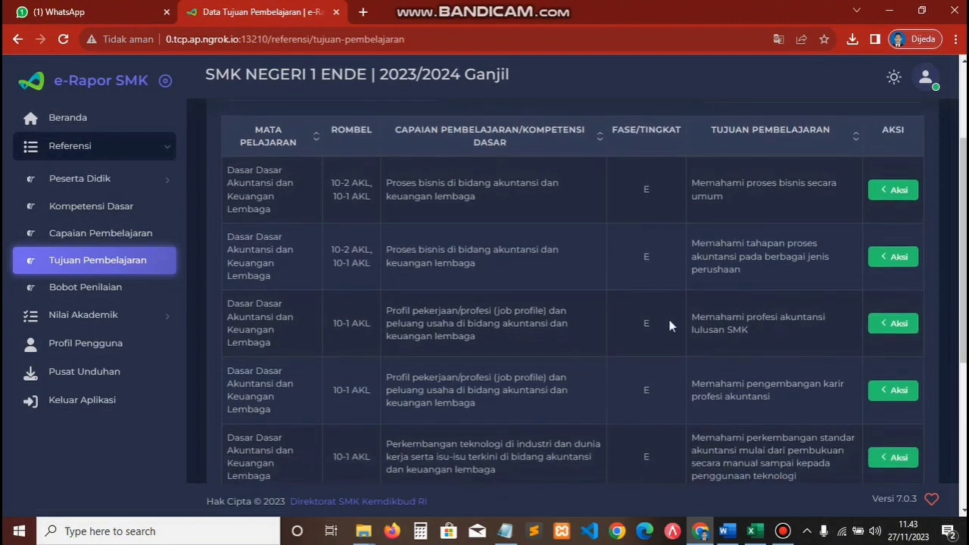
Step: Open the edit form of the objective "Memahami profesi akuntansi lulusan SMK" and close it without changing the text
{"action": "left_click", "coordinate": [896, 326]}
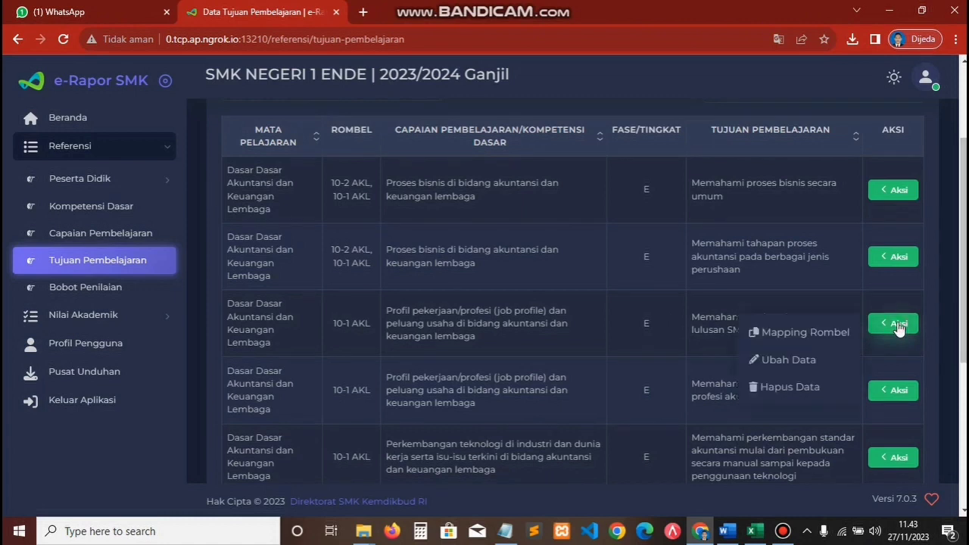
{"action": "left_click", "coordinate": [786, 365]}
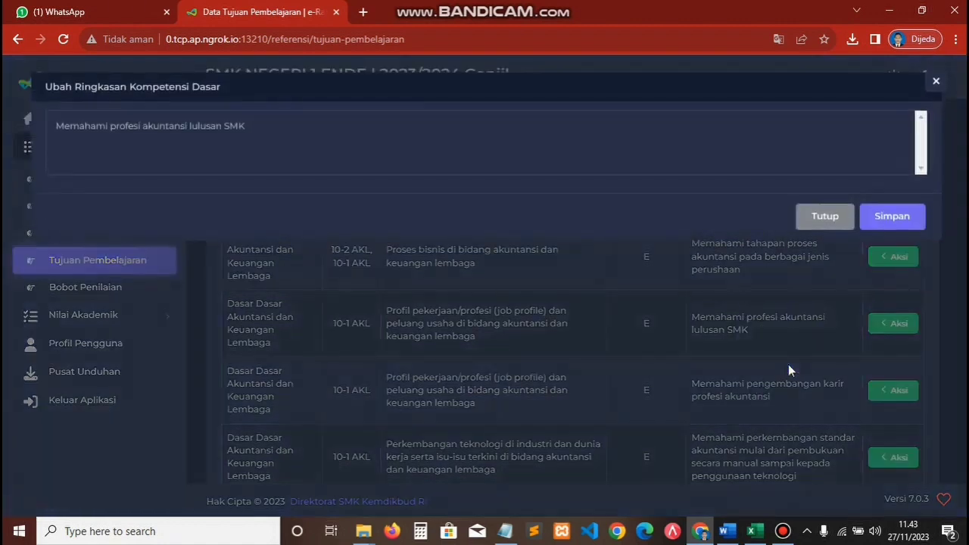
{"action": "left_click", "coordinate": [292, 124]}
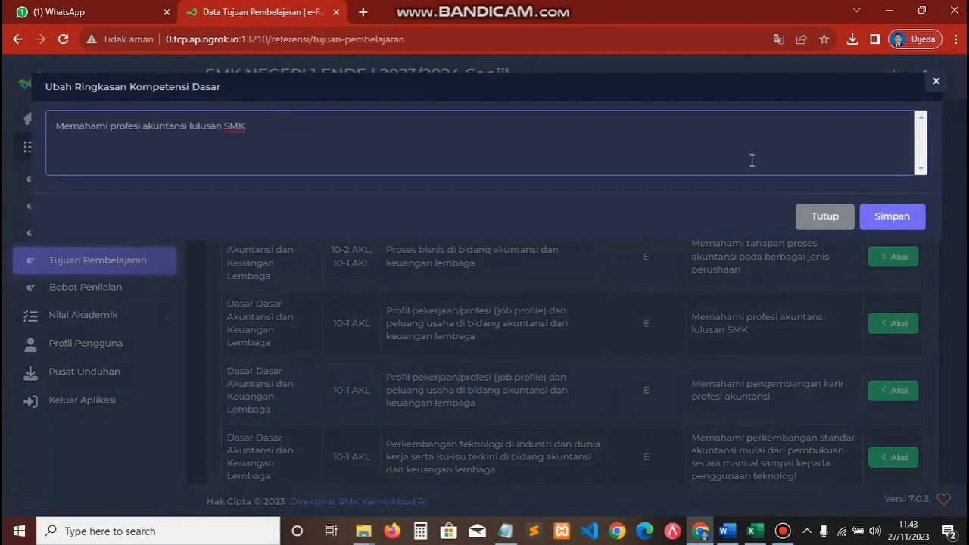
{"action": "left_click", "coordinate": [935, 87]}
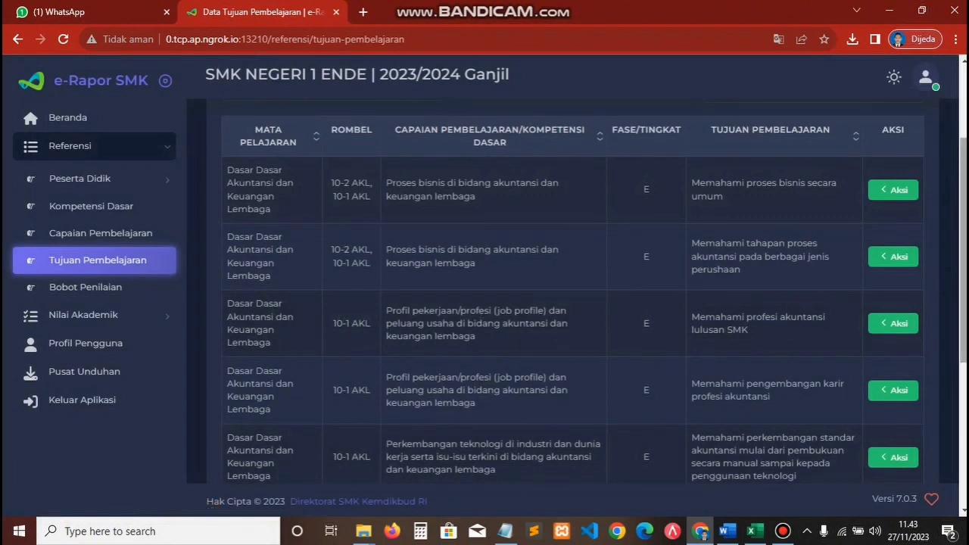
Step: Compare the objectives assigned to both classes with those assigned only to 10-1 AKL, and check the available row actions
{"action": "left_click_drag", "start_coordinate": [964, 230], "coordinate": [965, 253]}
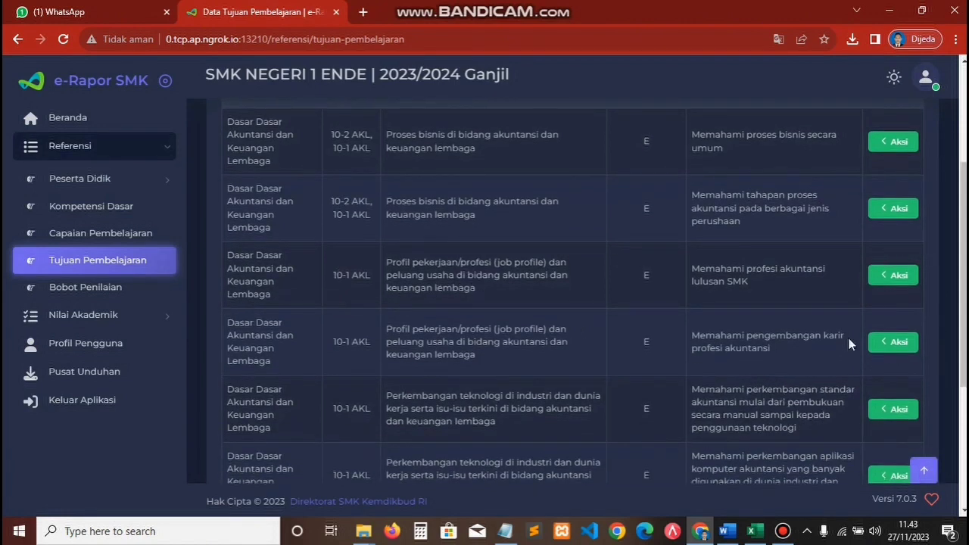
{"action": "mouse_move", "coordinate": [964, 287]}
{"action": "left_mouse_down"}
{"action": "mouse_move", "coordinate": [964, 204]}
{"action": "mouse_move", "coordinate": [964, 305]}
{"action": "left_mouse_up"}
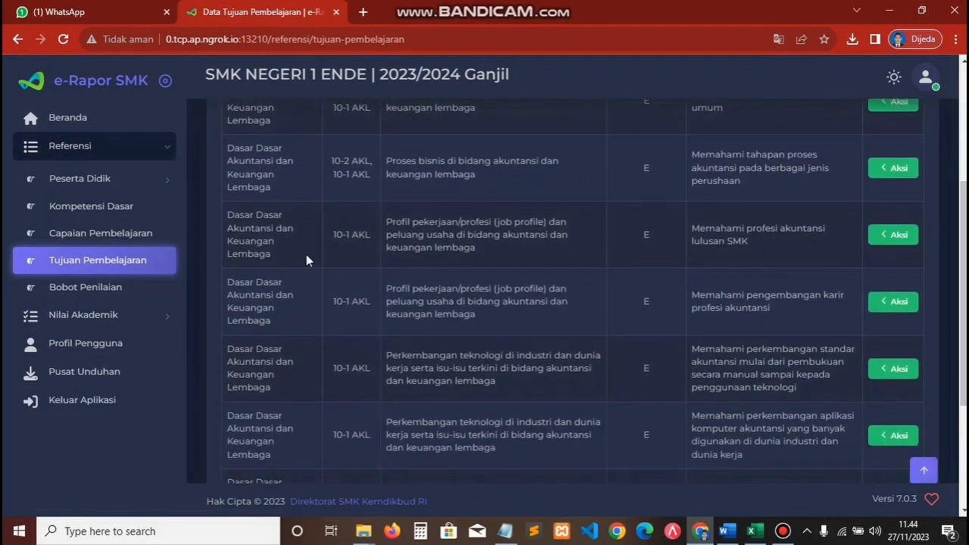
{"action": "scroll", "coordinate": [389, 194], "scroll_direction": "up", "scroll_amount": 1}
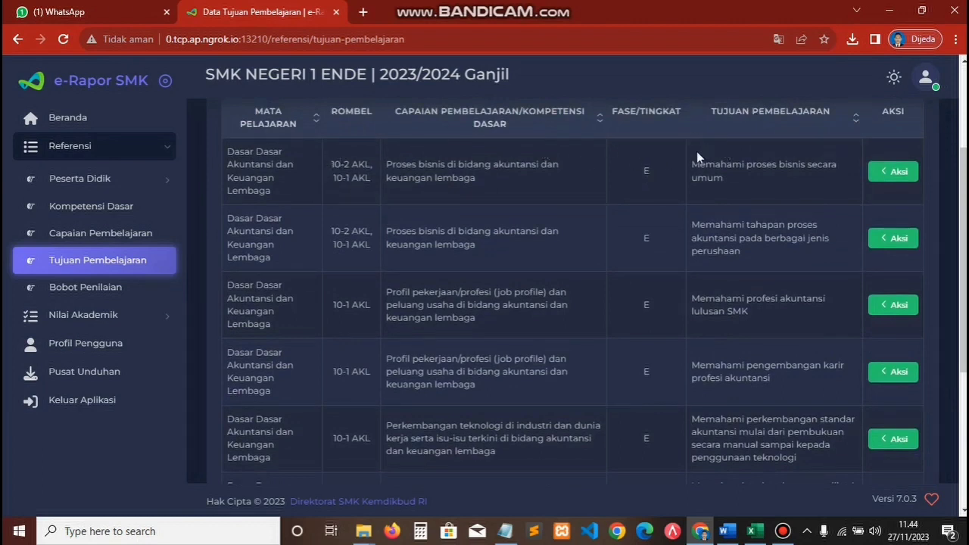
{"action": "left_click_drag", "start_coordinate": [692, 164], "coordinate": [766, 169]}
{"action": "left_click_drag", "start_coordinate": [693, 225], "coordinate": [776, 225]}
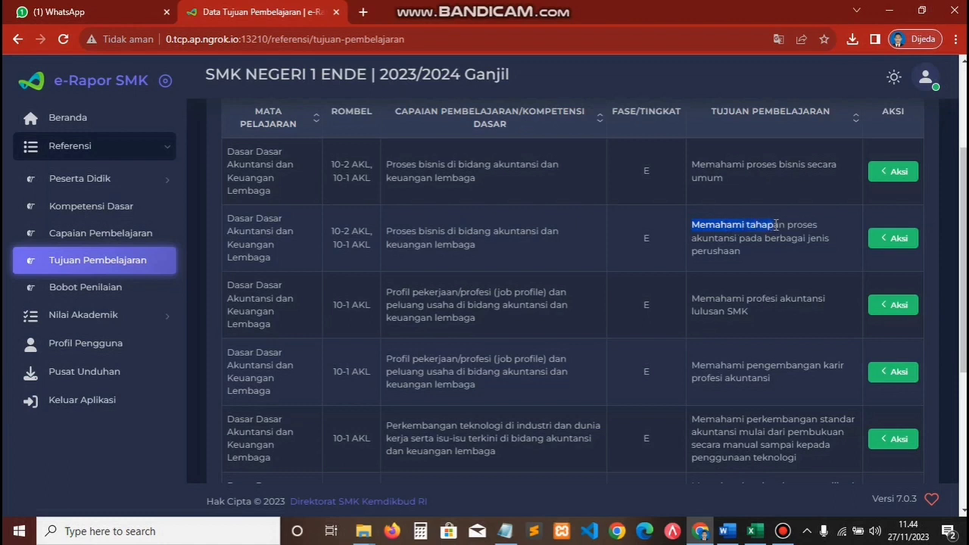
{"action": "left_click", "coordinate": [752, 253]}
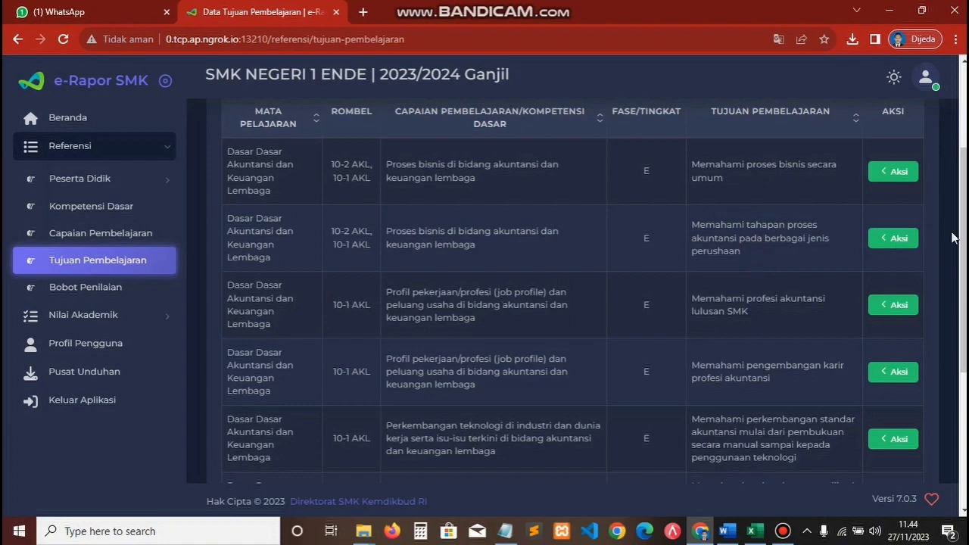
{"action": "left_click", "coordinate": [901, 306]}
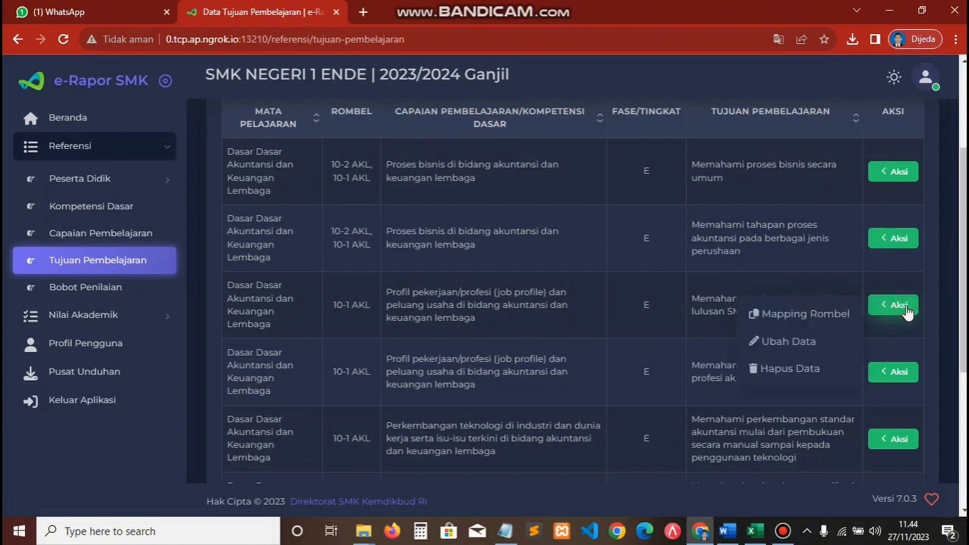
{"action": "left_click_drag", "start_coordinate": [331, 305], "coordinate": [370, 304]}
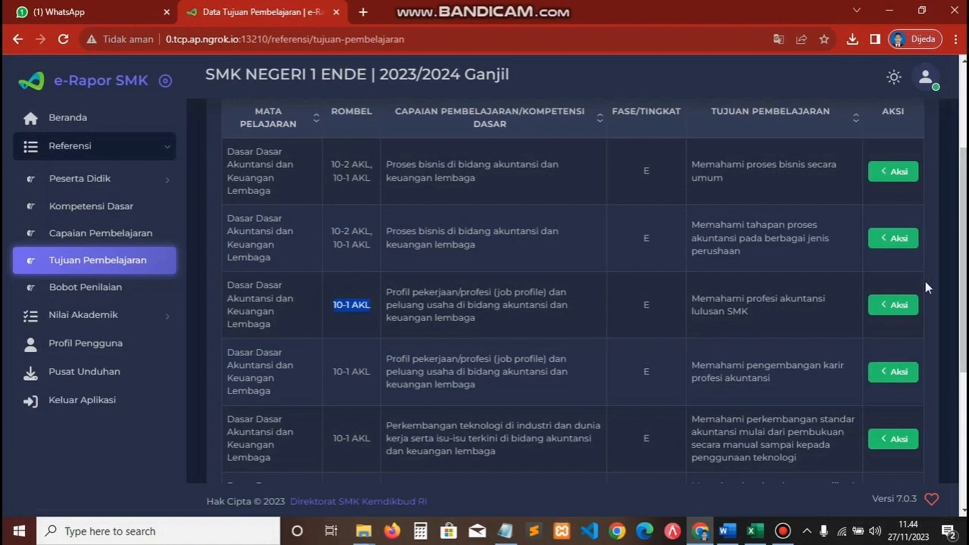
Step: Map the objective "Memahami profesi akuntansi lulusan SMK" to Kelas 10, Rombongan Belajar 10-2 AKL, and save the mapping
{"action": "left_click", "coordinate": [894, 307]}
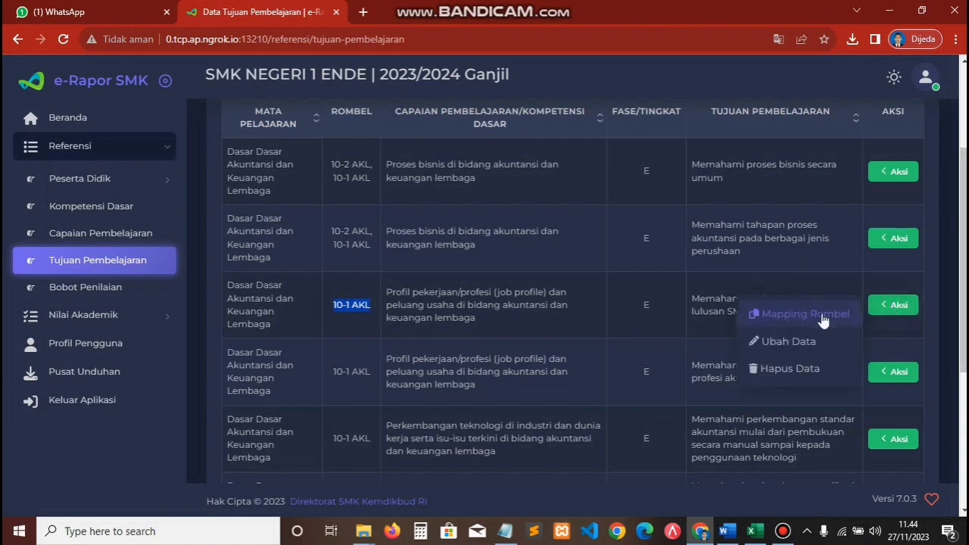
{"action": "left_click", "coordinate": [897, 310]}
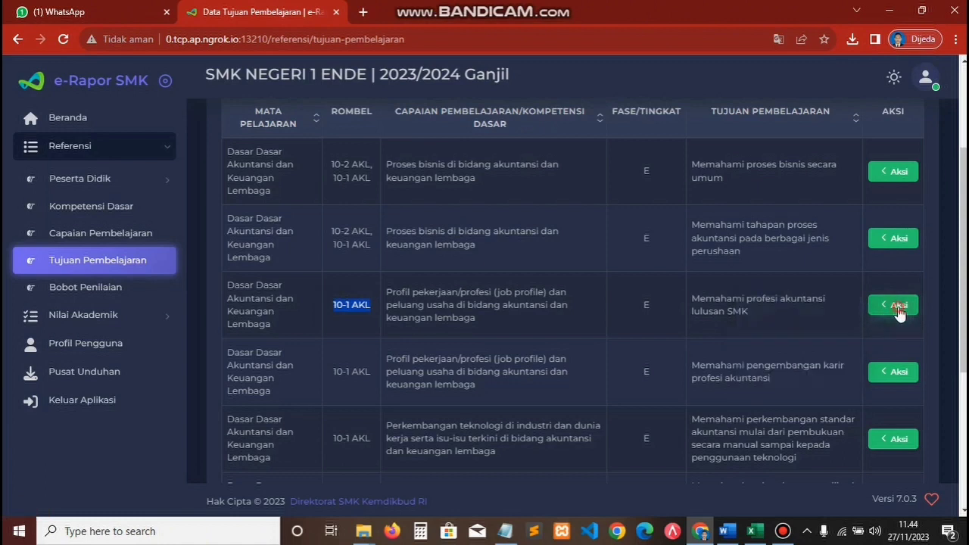
{"action": "left_click", "coordinate": [897, 309]}
{"action": "left_click", "coordinate": [809, 316]}
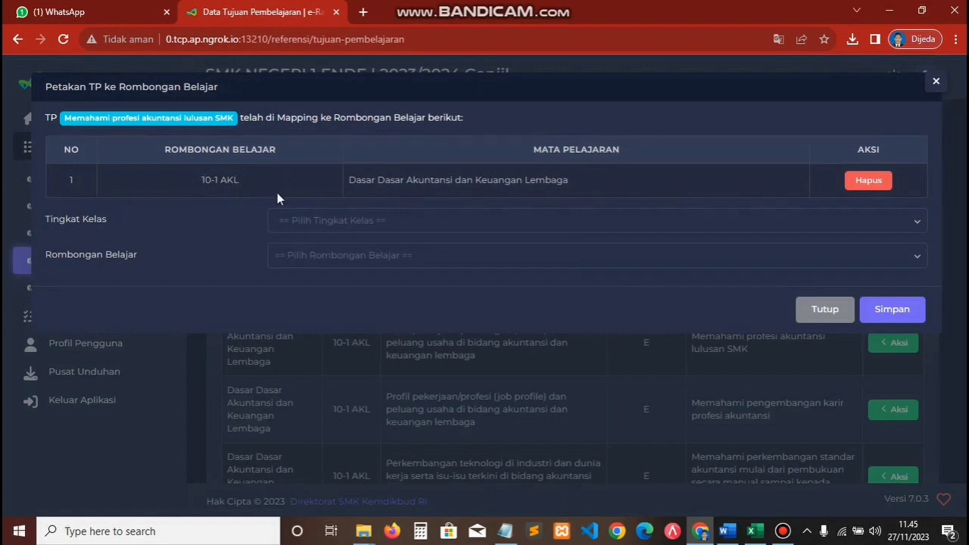
{"action": "left_click", "coordinate": [342, 231]}
{"action": "left_click", "coordinate": [328, 254]}
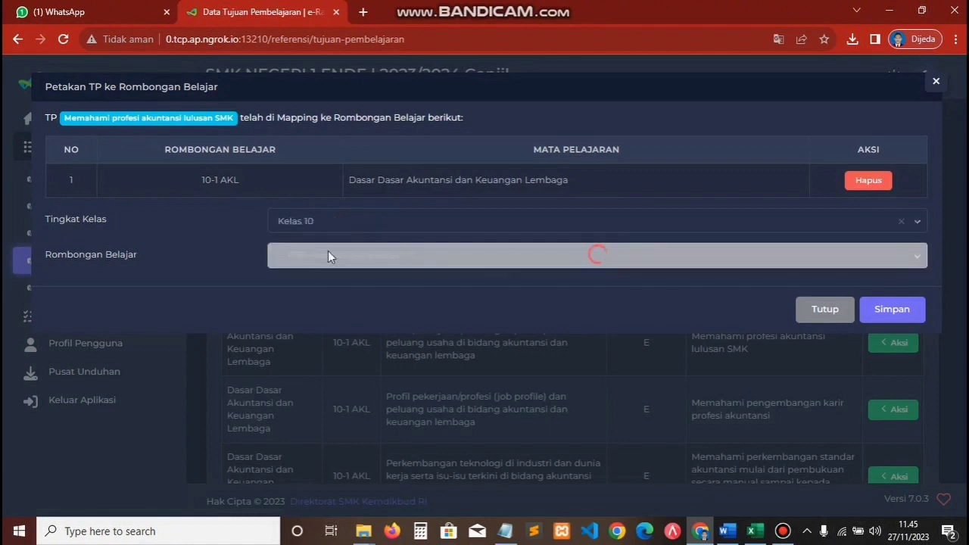
{"action": "left_click", "coordinate": [329, 251]}
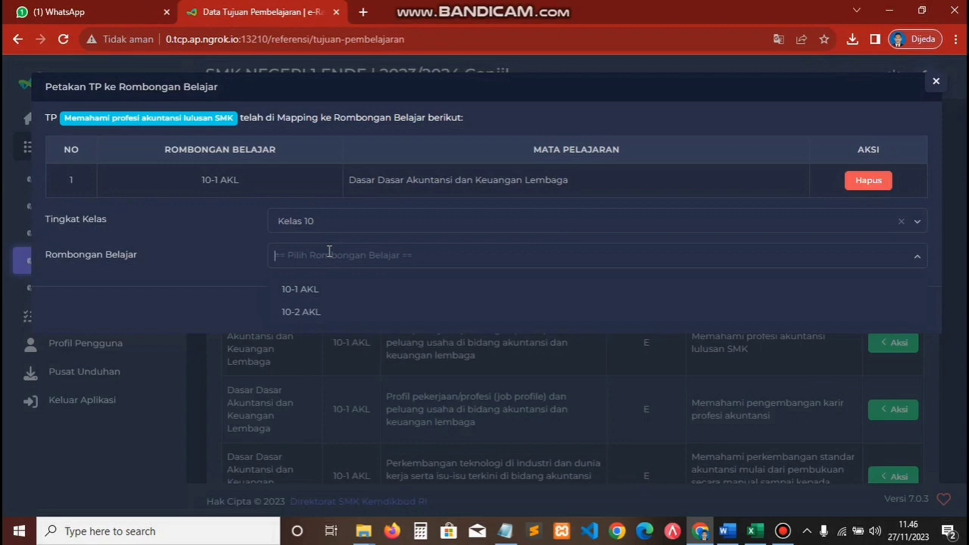
{"action": "left_click", "coordinate": [313, 311]}
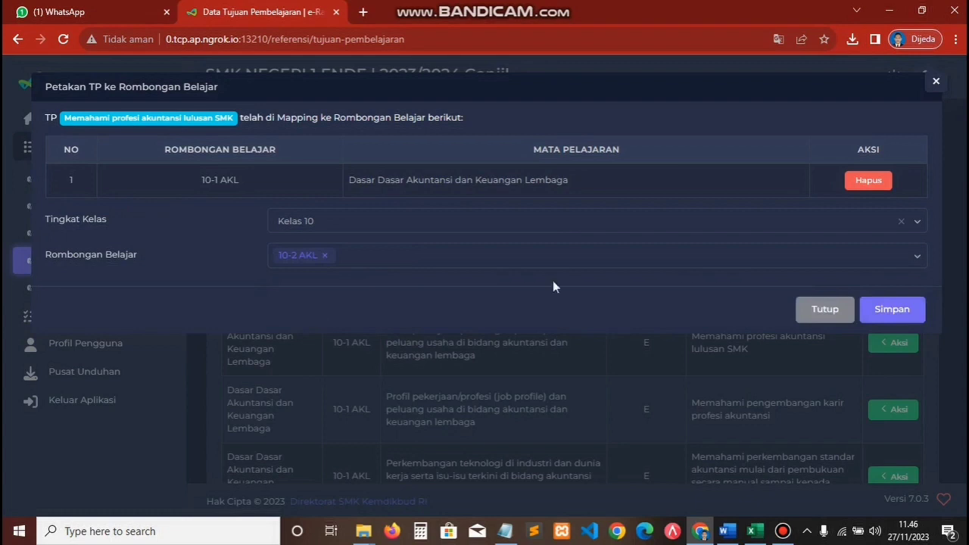
{"action": "left_click", "coordinate": [899, 316]}
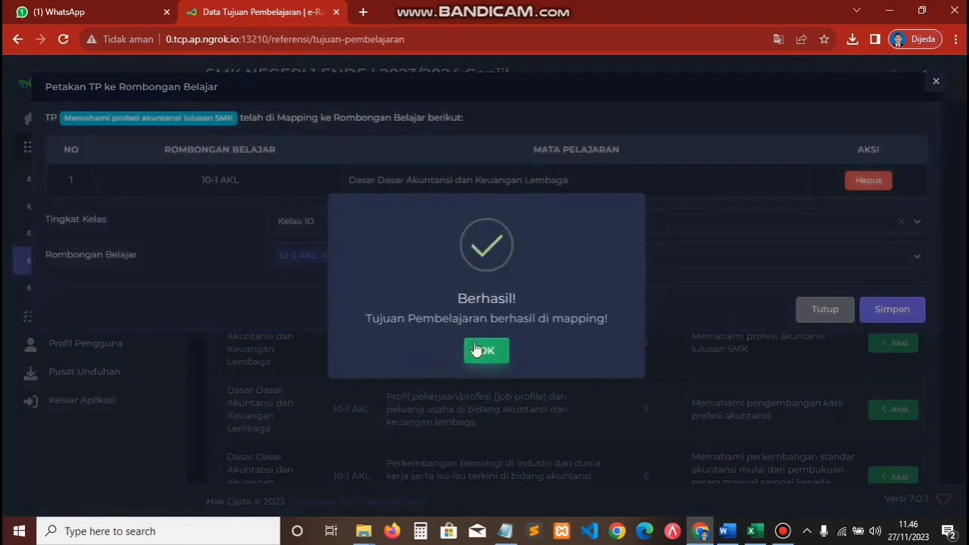
{"action": "left_click", "coordinate": [473, 352]}
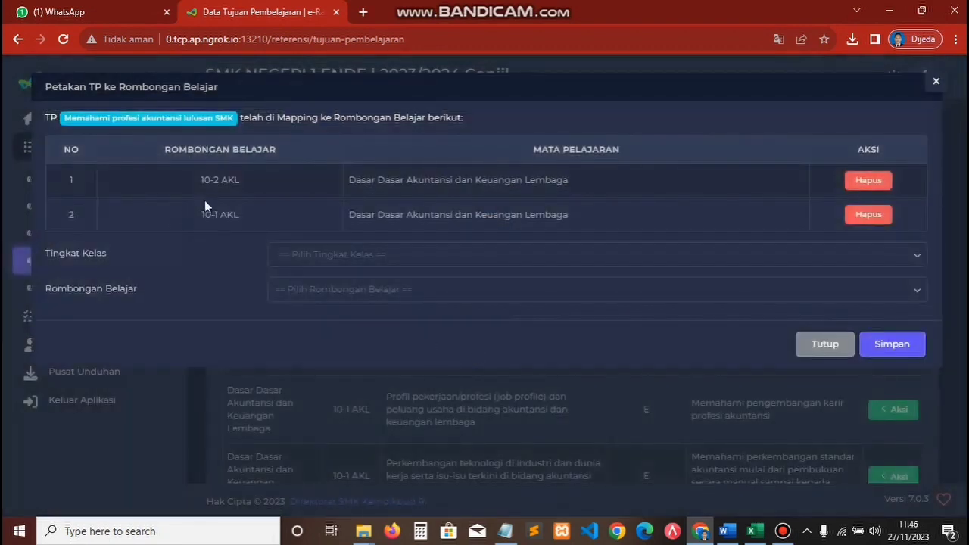
Step: Check the classes and subjects mapped to this objective, close the mapping form, and look over the objectives list
{"action": "left_click_drag", "start_coordinate": [201, 214], "coordinate": [245, 218]}
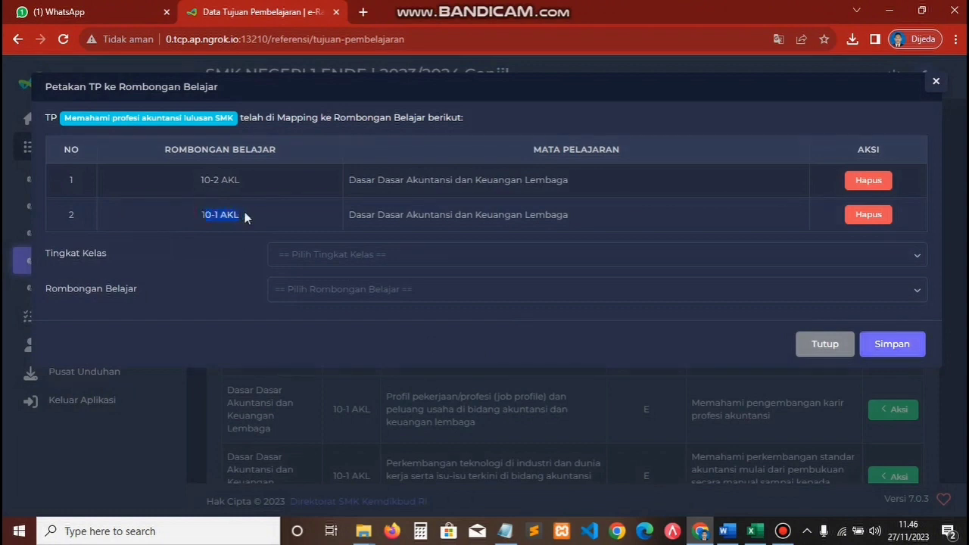
{"action": "left_click_drag", "start_coordinate": [201, 180], "coordinate": [244, 186]}
{"action": "left_click_drag", "start_coordinate": [352, 180], "coordinate": [562, 193]}
{"action": "left_click_drag", "start_coordinate": [352, 215], "coordinate": [578, 214]}
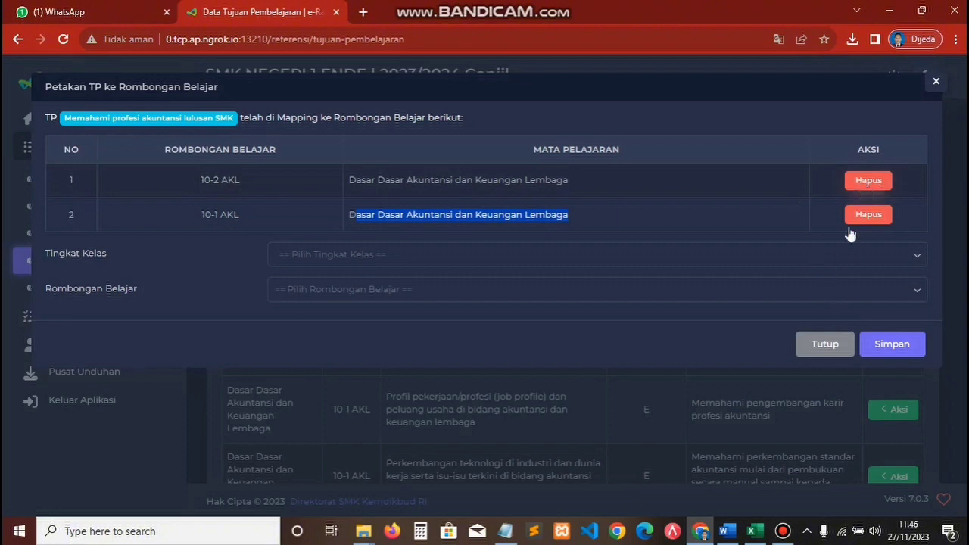
{"action": "left_click", "coordinate": [826, 344]}
{"action": "scroll", "coordinate": [826, 348], "scroll_direction": "down", "scroll_amount": 2}
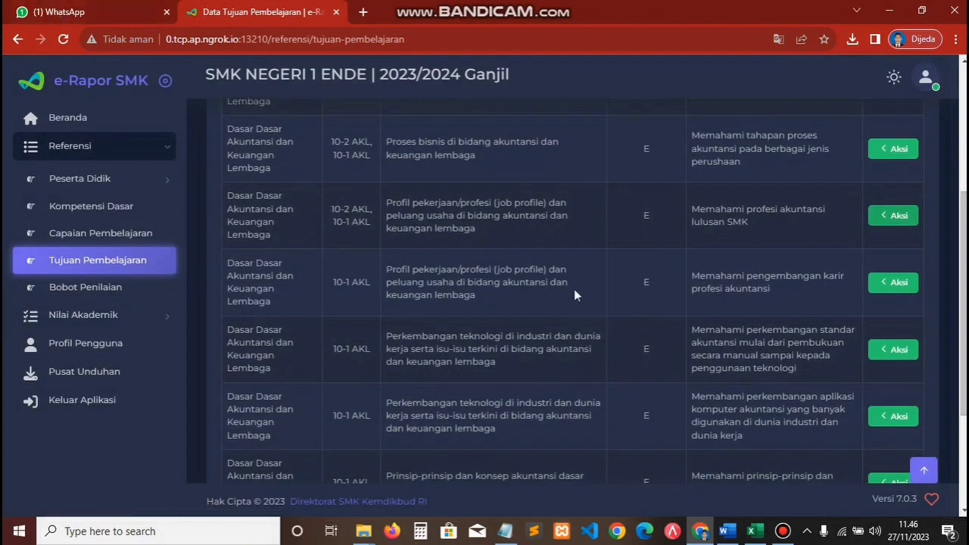
Step: Reload the objectives list and try to open the class mapping of "Memahami pengembangan karir profesi akuntansi"
{"action": "left_click", "coordinate": [64, 38]}
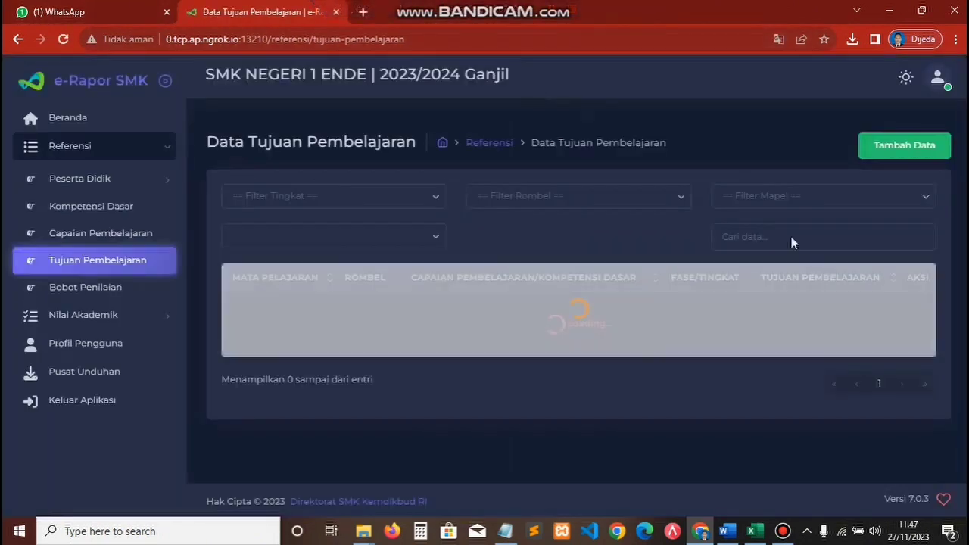
{"action": "scroll", "coordinate": [794, 243], "scroll_direction": "down", "scroll_amount": 4}
{"action": "scroll", "coordinate": [908, 253], "scroll_direction": "down", "scroll_amount": 1}
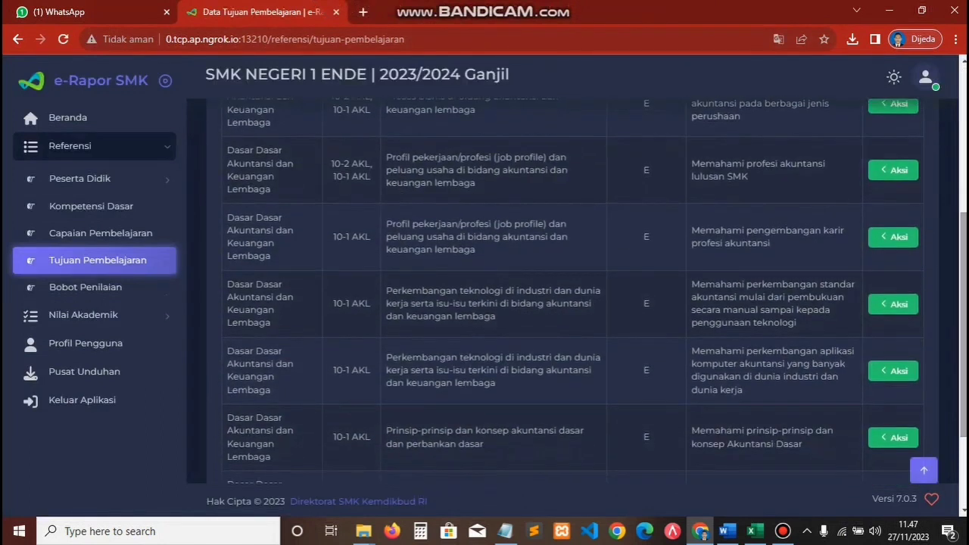
{"action": "scroll", "coordinate": [909, 252], "scroll_direction": "down", "scroll_amount": 2}
{"action": "scroll", "coordinate": [876, 160], "scroll_direction": "up", "scroll_amount": 1}
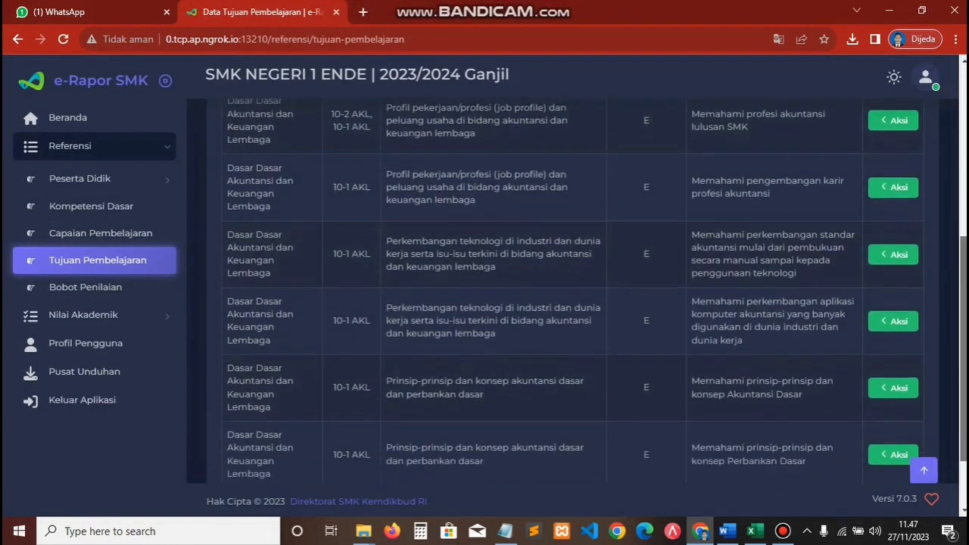
{"action": "left_click", "coordinate": [876, 159]}
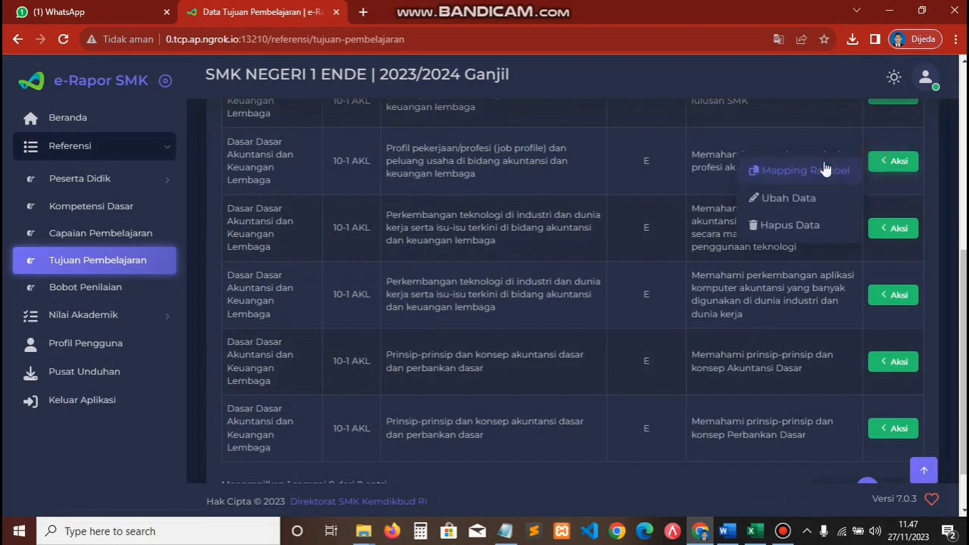
{"action": "left_click", "coordinate": [823, 170]}
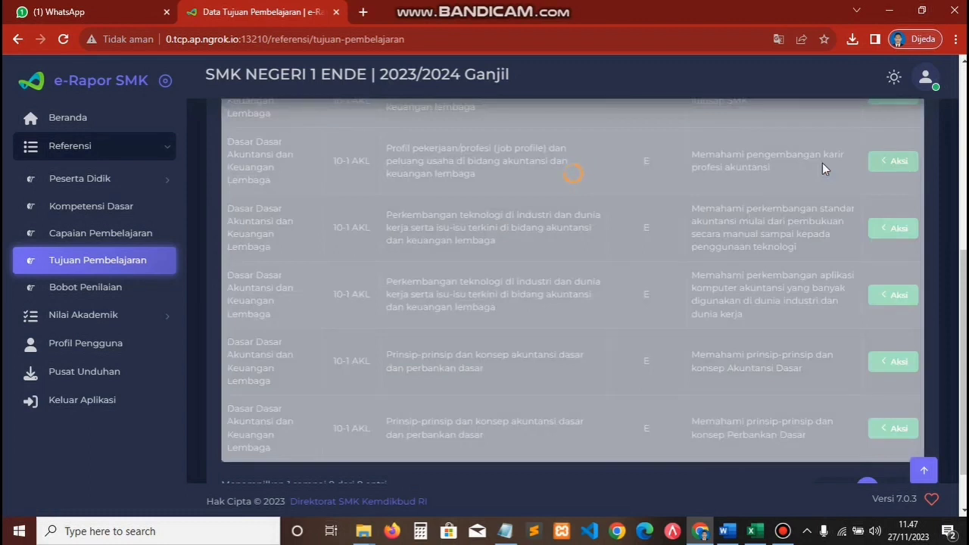
{"action": "left_click", "coordinate": [783, 531]}
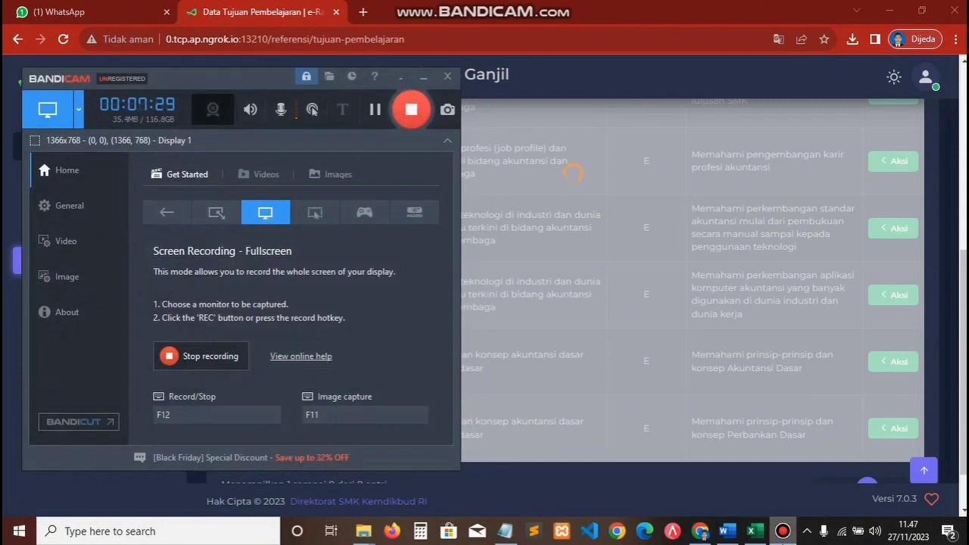
{"action": "left_click", "coordinate": [783, 531]}
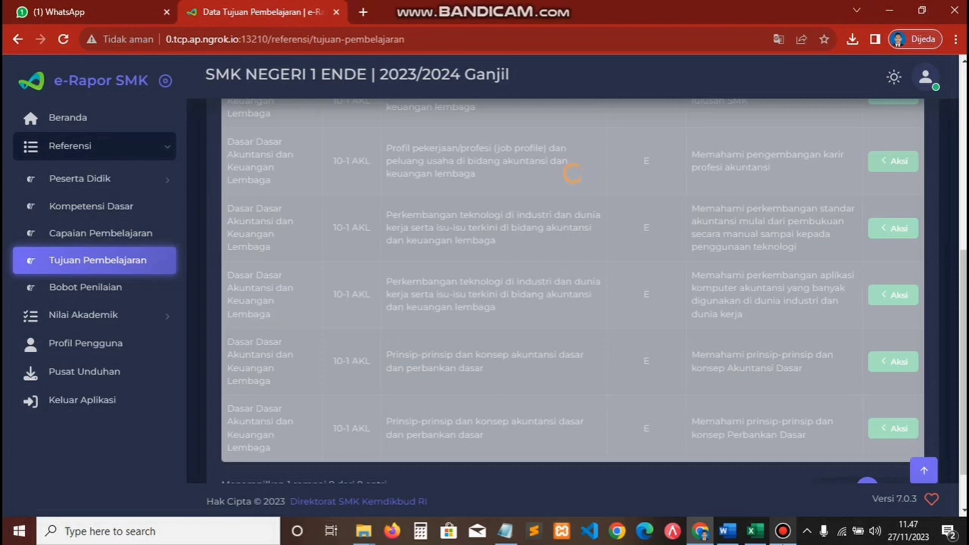
Step: Reload the list, map the objective "Memahami pengembangan karir profesi akuntansi" to Kelas 10, Rombongan Belajar 10-2 AKL, and save the mapping
{"action": "left_click", "coordinate": [64, 38]}
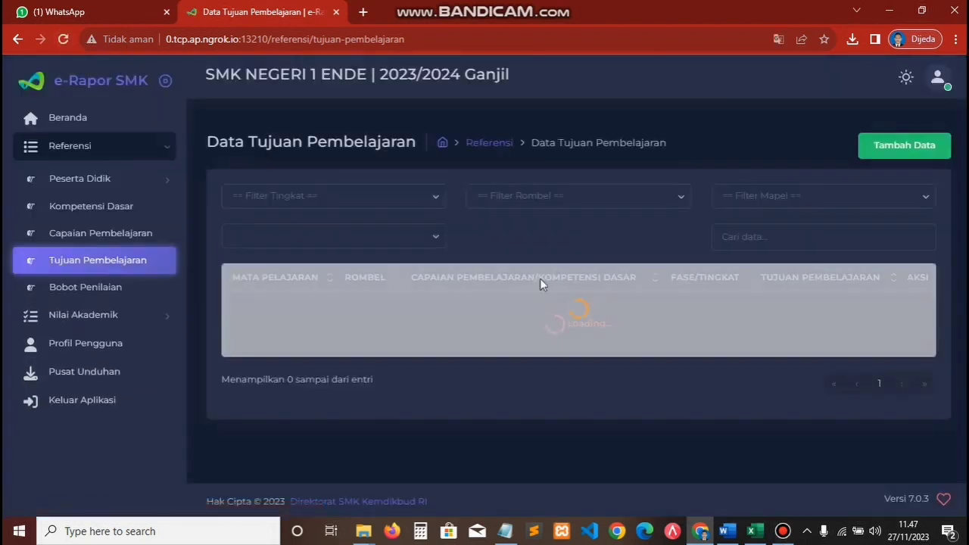
{"action": "scroll", "coordinate": [843, 305], "scroll_direction": "down", "scroll_amount": 3}
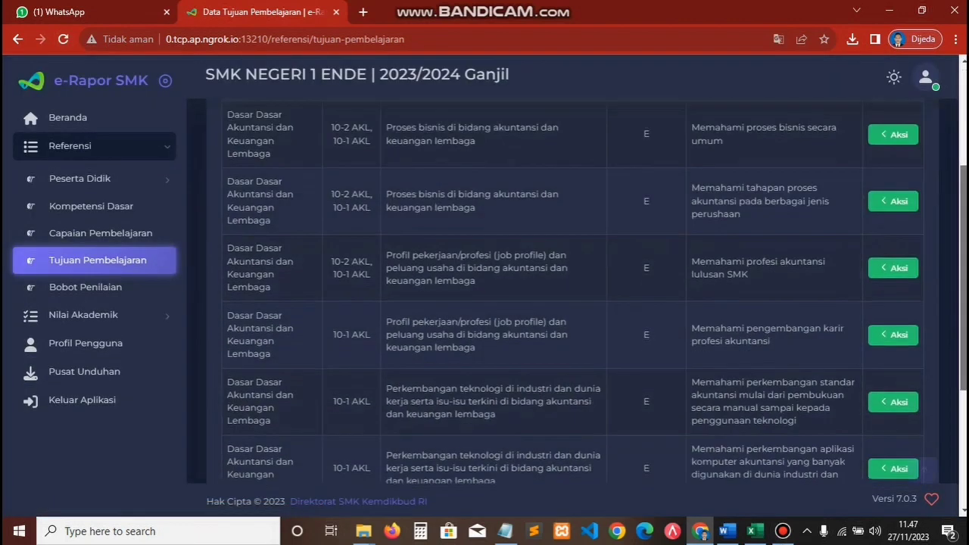
{"action": "scroll", "coordinate": [898, 296], "scroll_direction": "down", "scroll_amount": 1}
{"action": "left_click", "coordinate": [897, 296]}
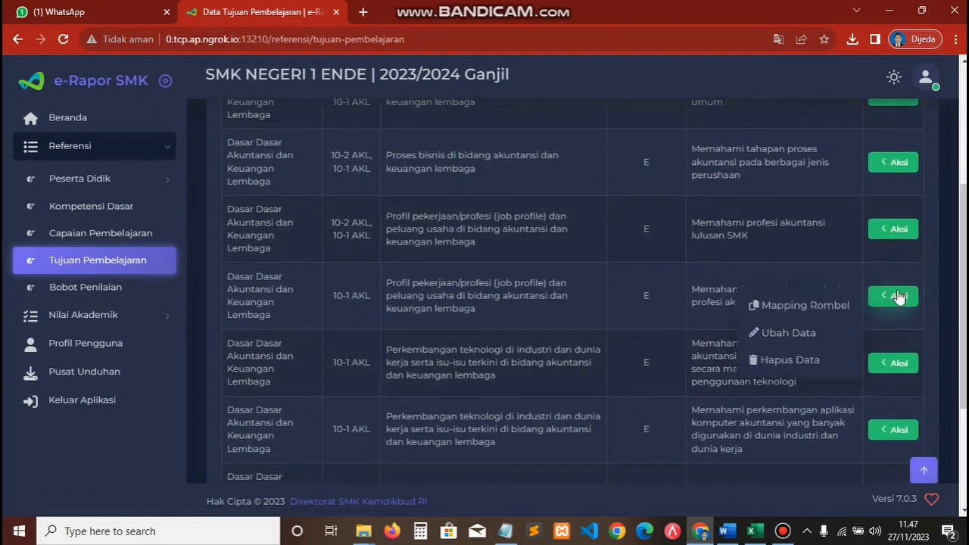
{"action": "left_click", "coordinate": [805, 306]}
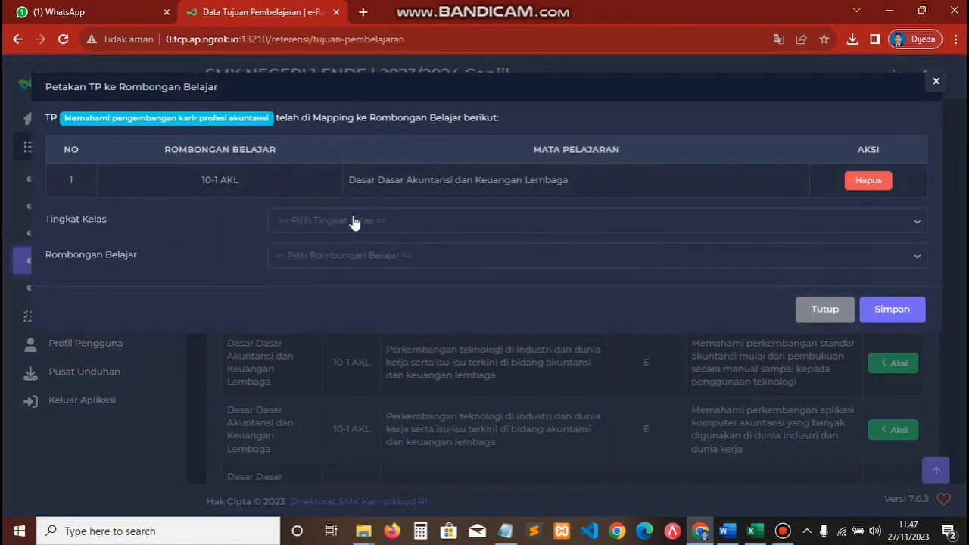
{"action": "left_click", "coordinate": [354, 221]}
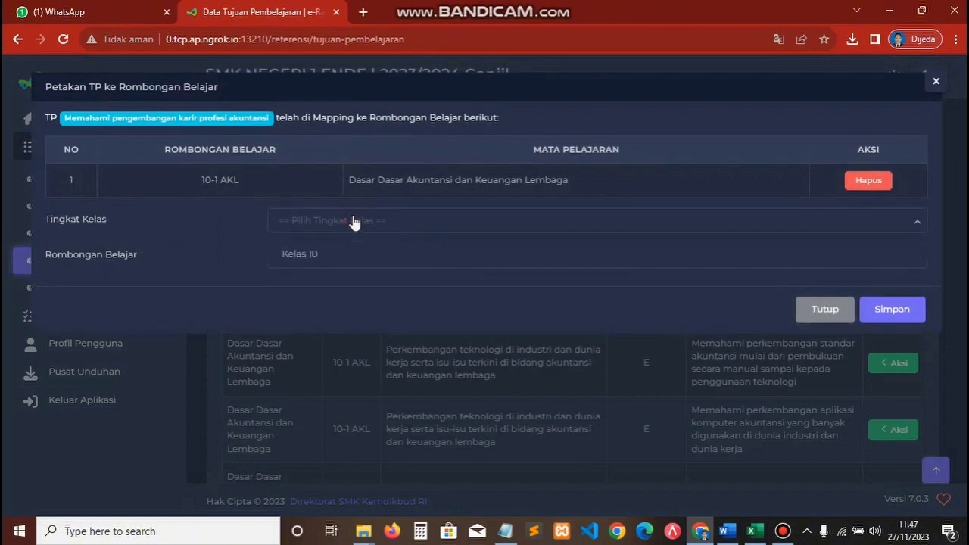
{"action": "left_click", "coordinate": [324, 252]}
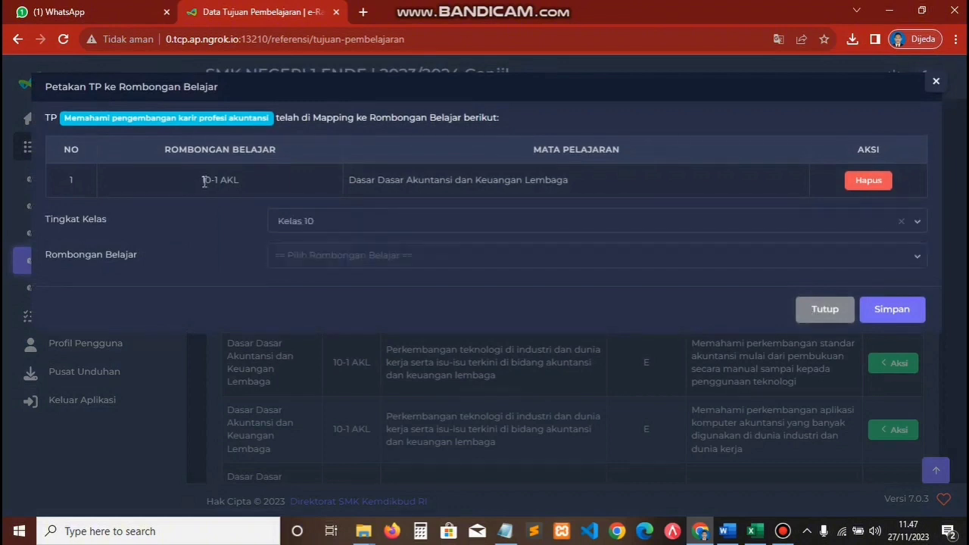
{"action": "left_click_drag", "start_coordinate": [201, 182], "coordinate": [630, 165]}
{"action": "left_click", "coordinate": [383, 258]}
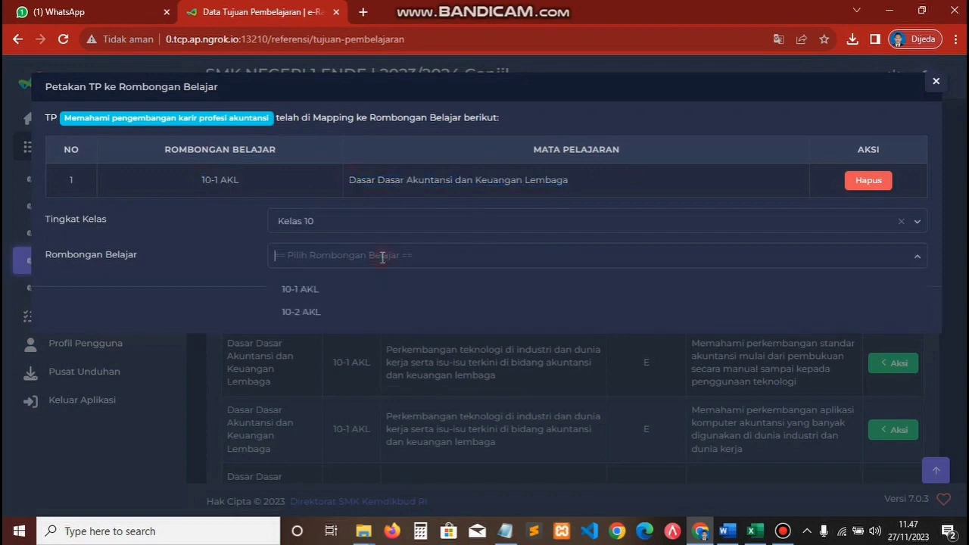
{"action": "left_click", "coordinate": [341, 311]}
{"action": "left_click", "coordinate": [882, 316]}
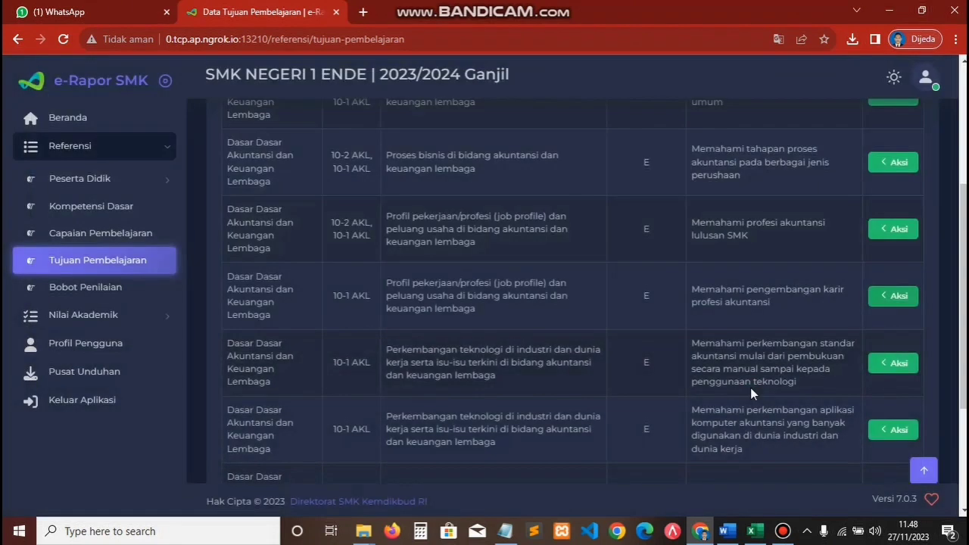
Step: Check which classes "Memahami pengembangan karir profesi akuntansi" is mapped to, and close the mapping form without changes
{"action": "scroll", "coordinate": [953, 356], "scroll_direction": "down", "scroll_amount": 2}
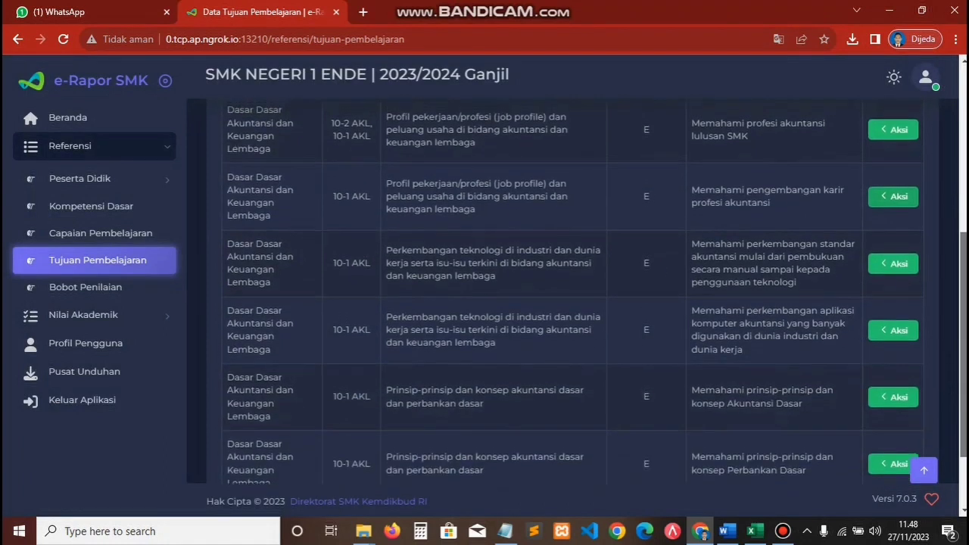
{"action": "scroll", "coordinate": [891, 220], "scroll_direction": "up", "scroll_amount": 1}
{"action": "left_click", "coordinate": [891, 207]}
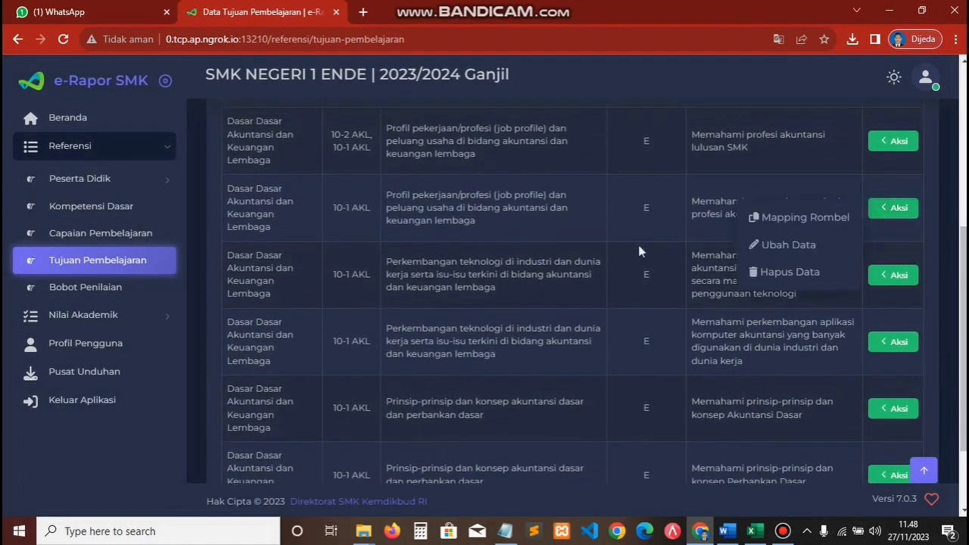
{"action": "left_click", "coordinate": [791, 216]}
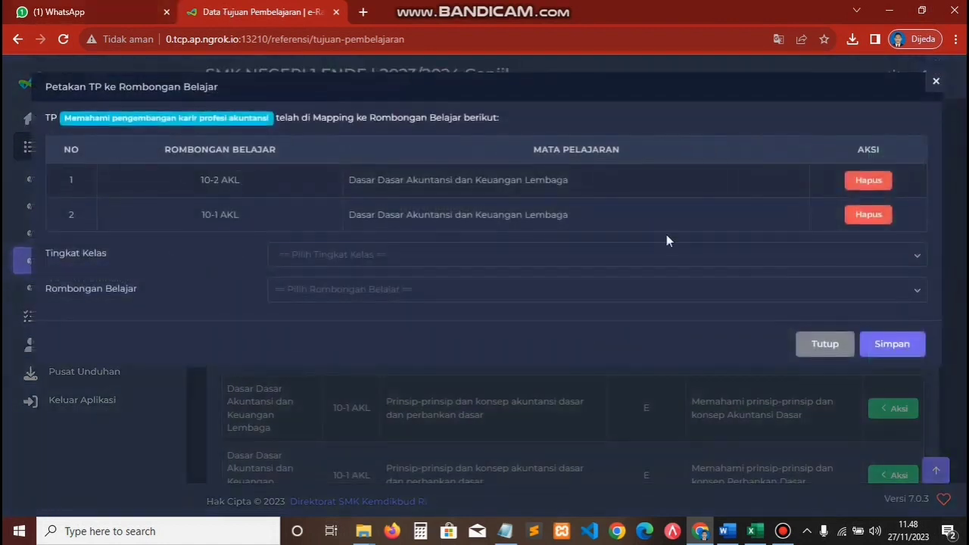
{"action": "left_click", "coordinate": [831, 345]}
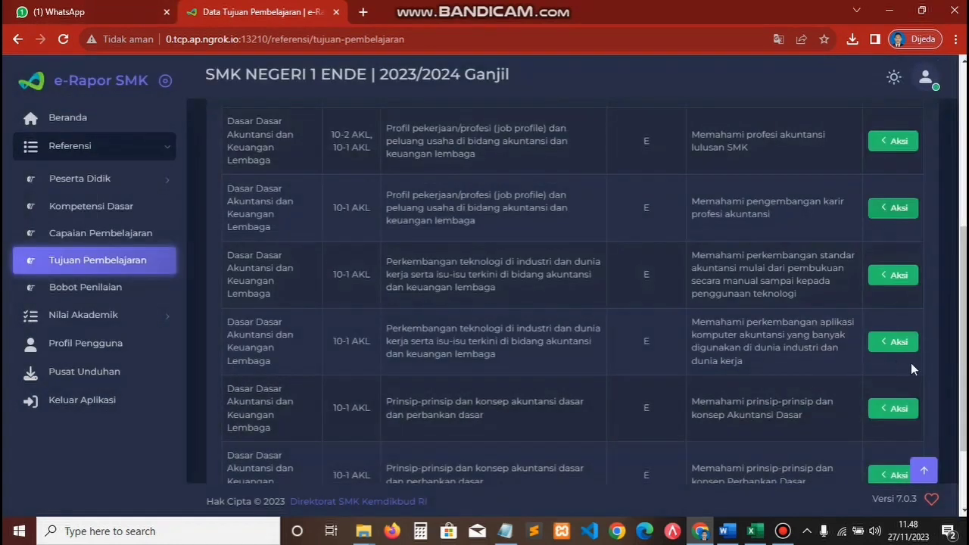
Step: Try to open the class mapping of the objective on accounting computer applications, and reload the objectives page
{"action": "left_click", "coordinate": [897, 344]}
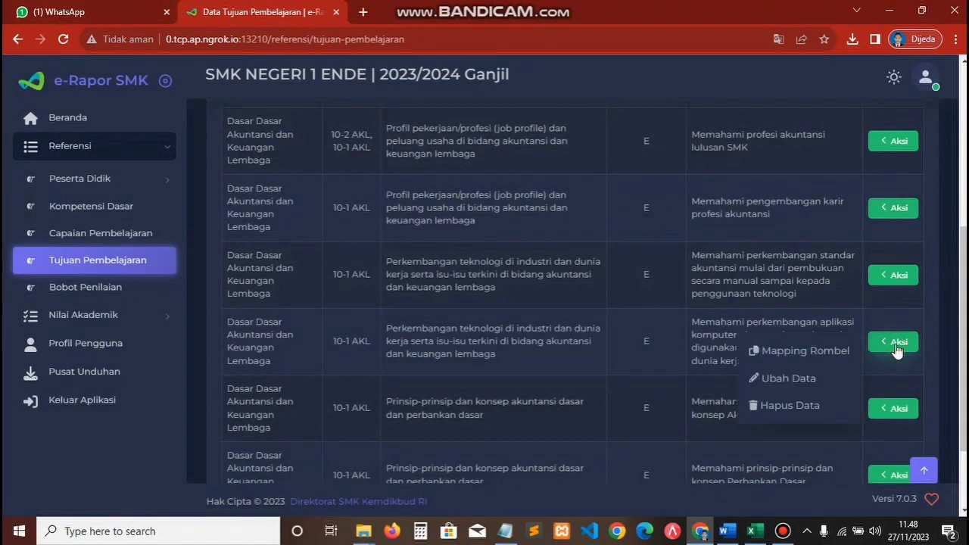
{"action": "left_click", "coordinate": [842, 348]}
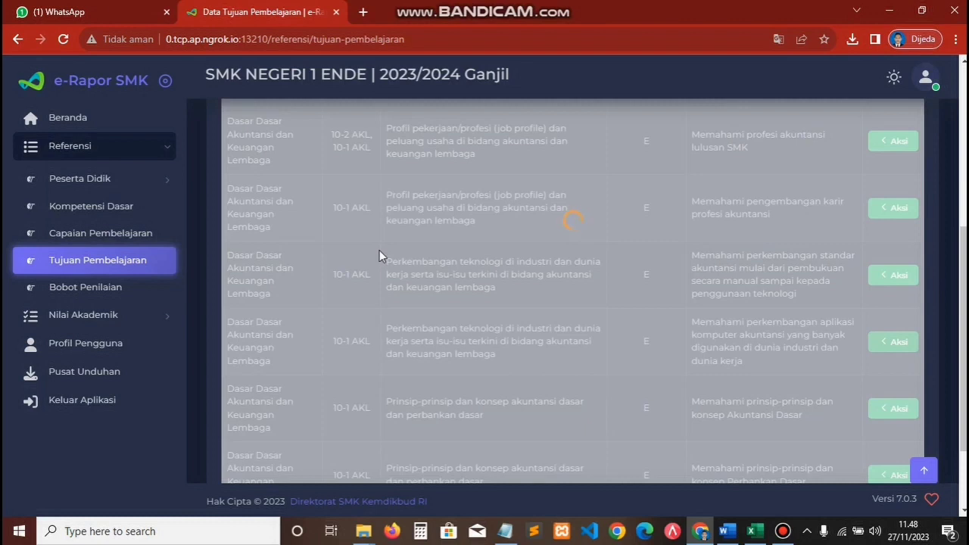
{"action": "left_click", "coordinate": [63, 40]}
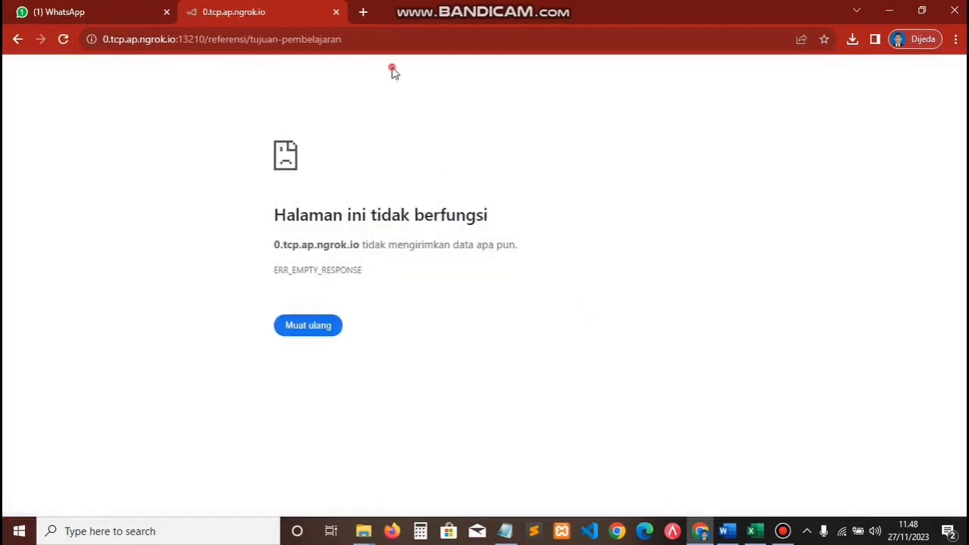
{"action": "left_click", "coordinate": [372, 40]}
{"action": "key", "text": "Return"}
{"action": "left_click", "coordinate": [64, 40]}
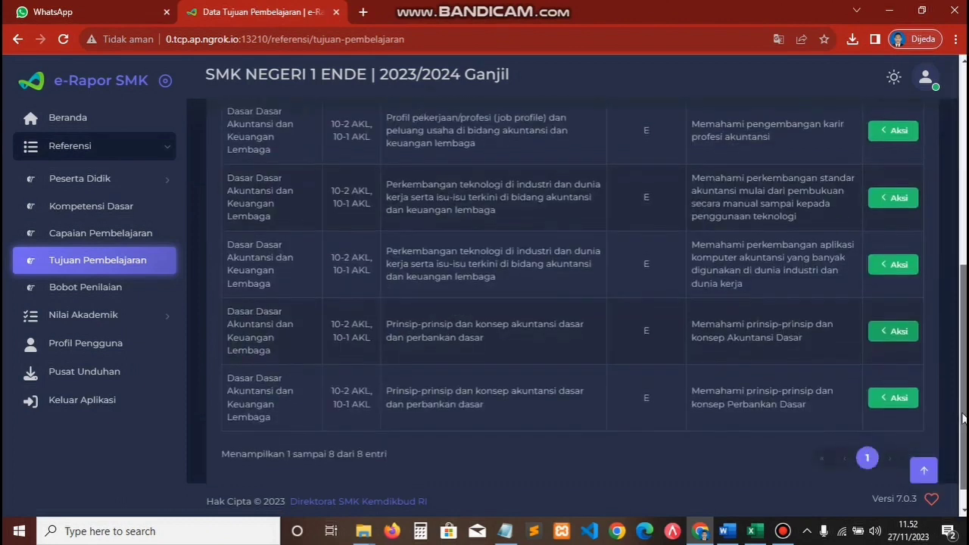
Step: Look over the class assignments in the objectives list, and check the Bobot Penilaian weights for both classes
{"action": "scroll", "coordinate": [576, 302], "scroll_direction": "up", "scroll_amount": 5}
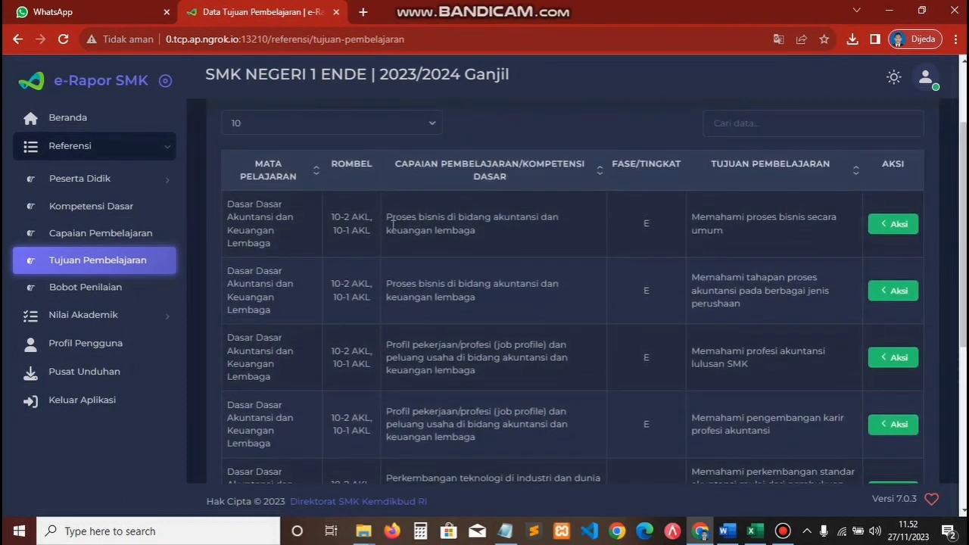
{"action": "left_click", "coordinate": [78, 292]}
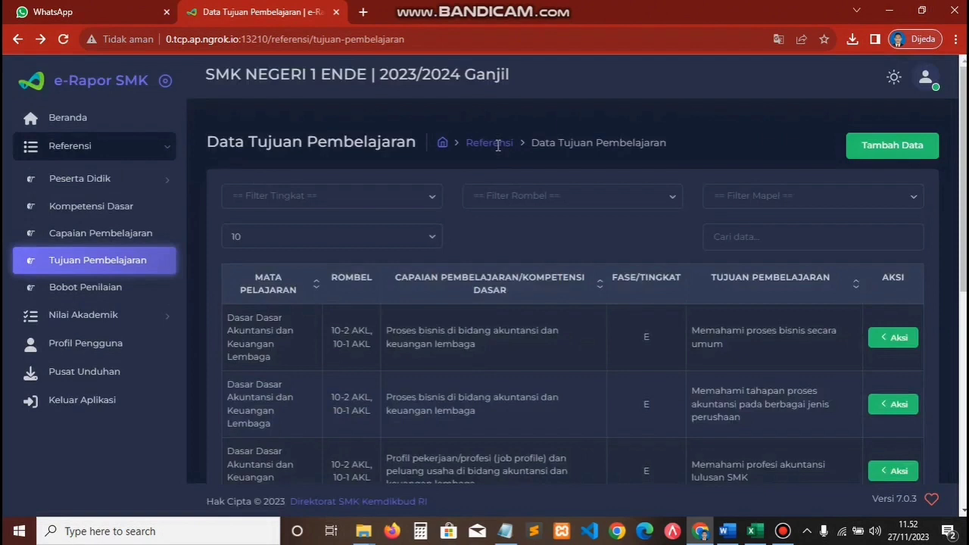
{"action": "left_click", "coordinate": [78, 299]}
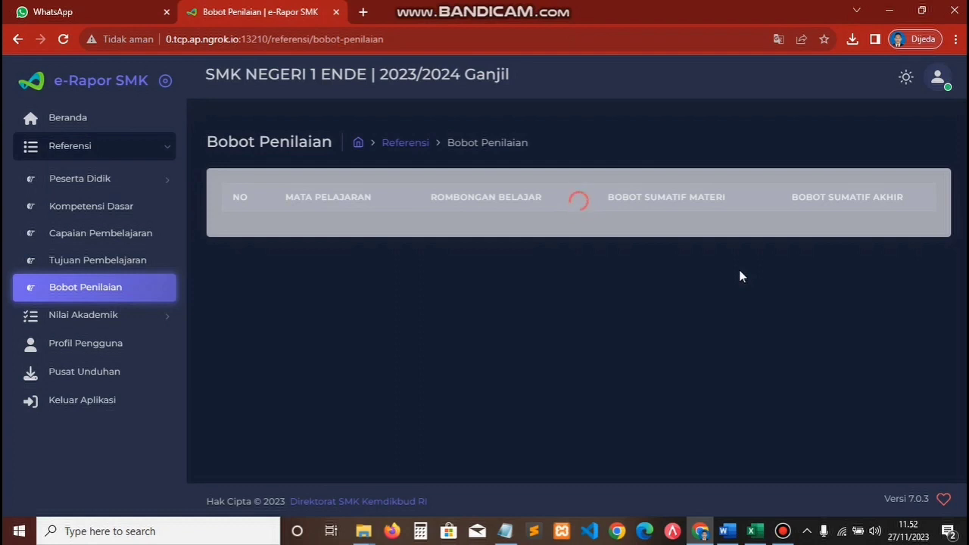
{"action": "left_click", "coordinate": [68, 37]}
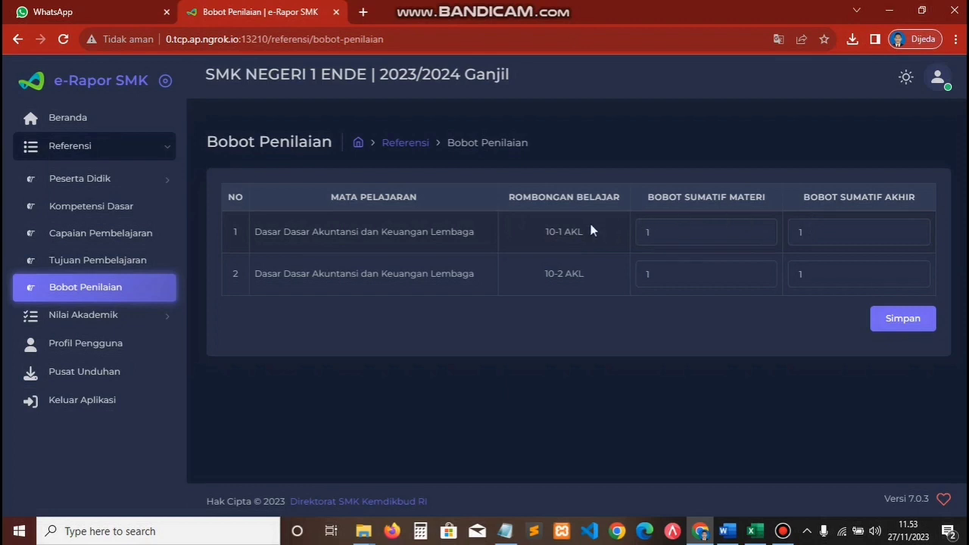
{"action": "left_click", "coordinate": [706, 232]}
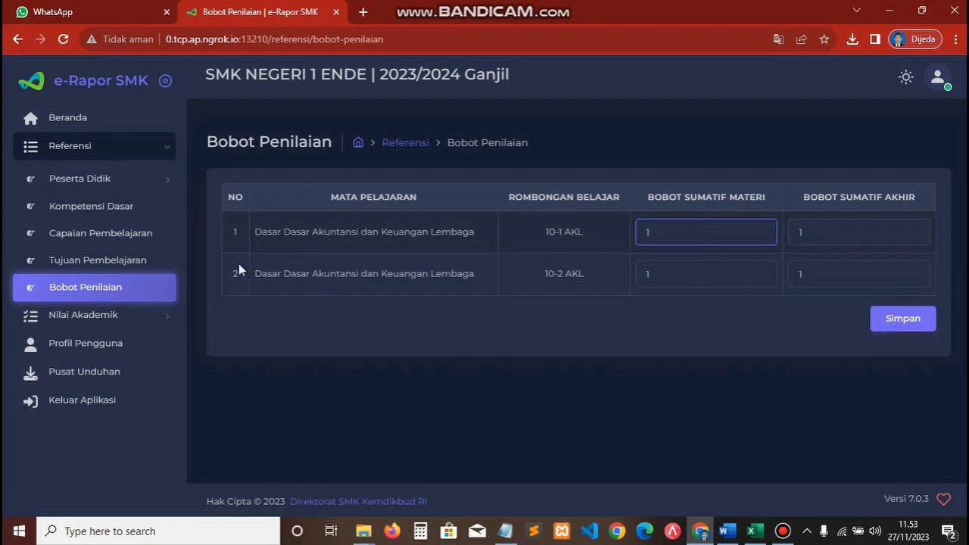
Step: Open the summative assessment entry (Asesmen Sumatif) and set Tingkat Kelas to Kelas 10 and Jenis Rombongan Belajar to Reguler
{"action": "left_click", "coordinate": [126, 315]}
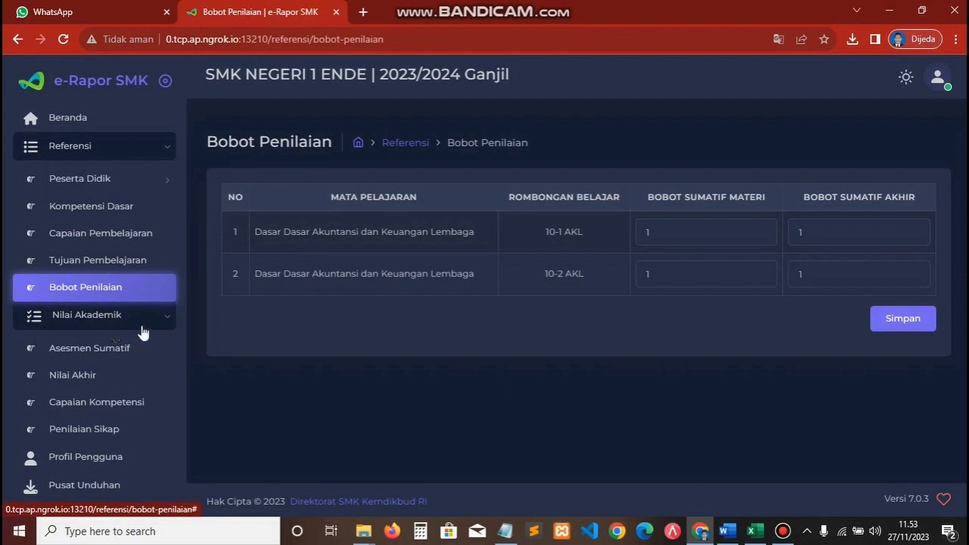
{"action": "left_click", "coordinate": [107, 357]}
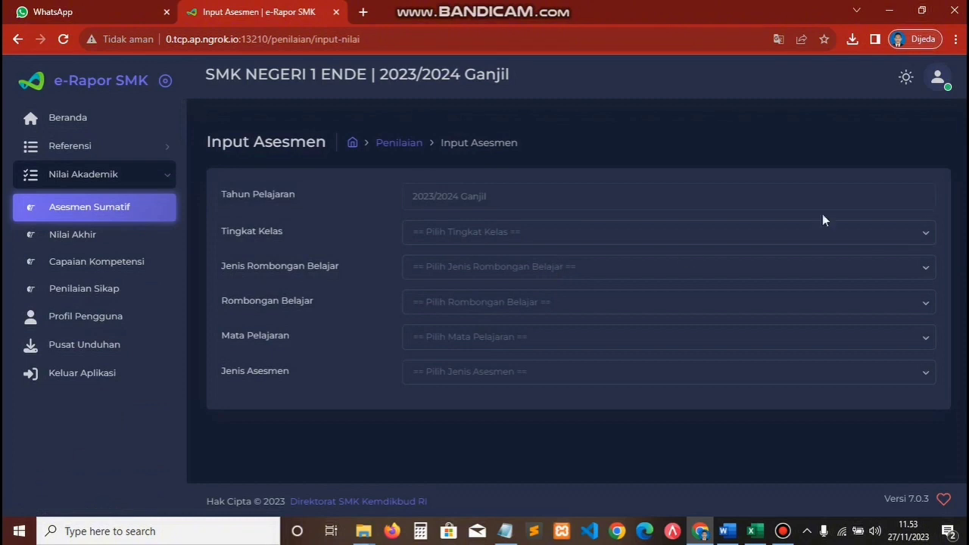
{"action": "left_click", "coordinate": [614, 243]}
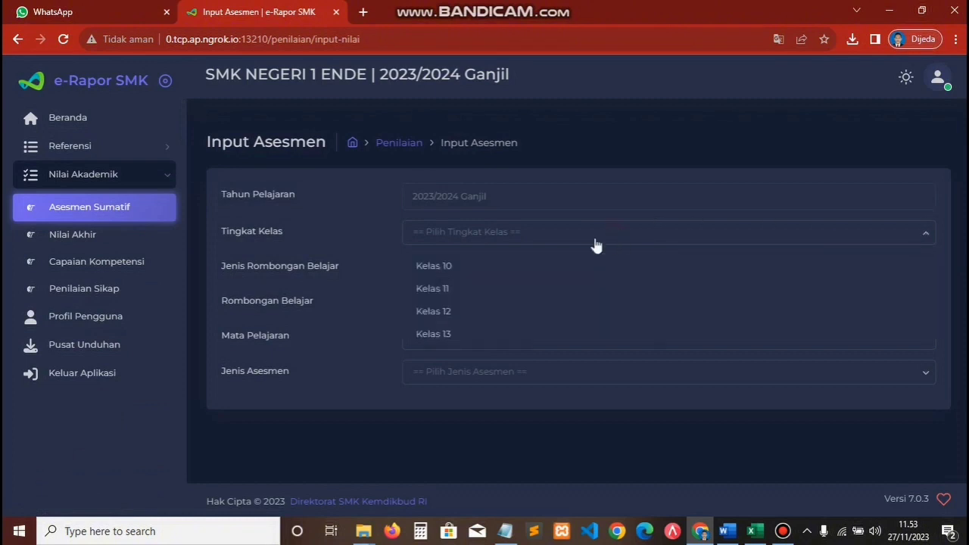
{"action": "left_click", "coordinate": [468, 271]}
{"action": "left_click", "coordinate": [468, 268]}
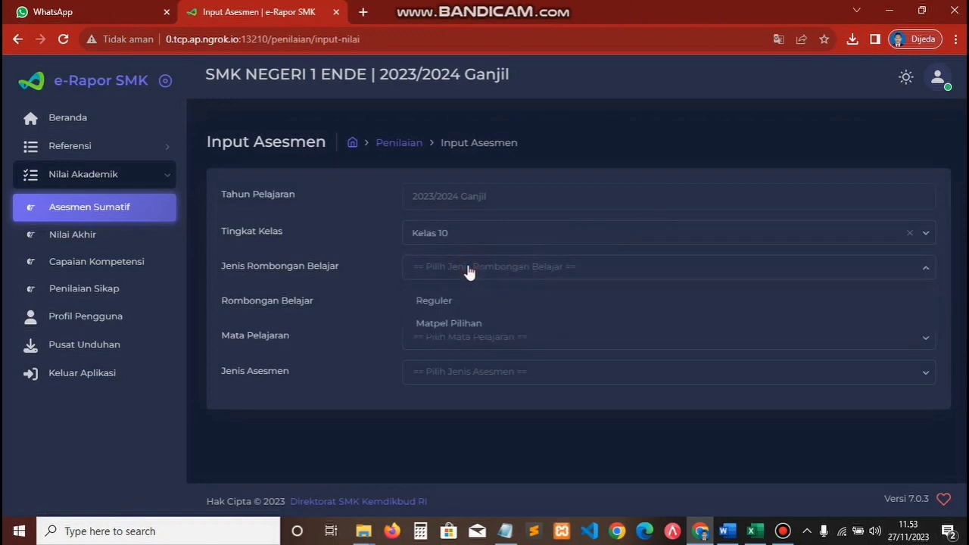
{"action": "left_click", "coordinate": [443, 307]}
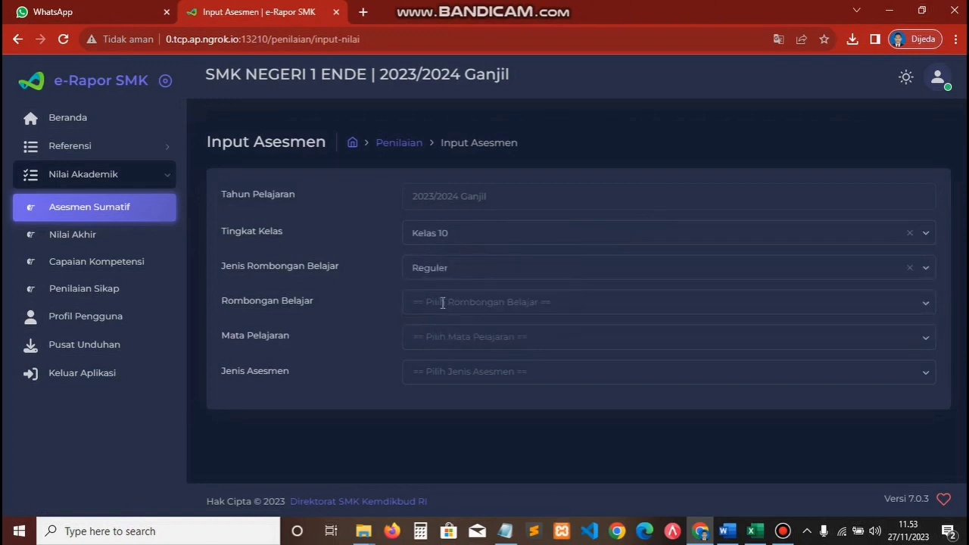
Step: Choose Rombongan Belajar 10-1 AKL, subject Dasar Dasar Akuntansi dan Keuangan Lembaga, and assessment type Sumatif Lingkup Materi
{"action": "left_click", "coordinate": [443, 303]}
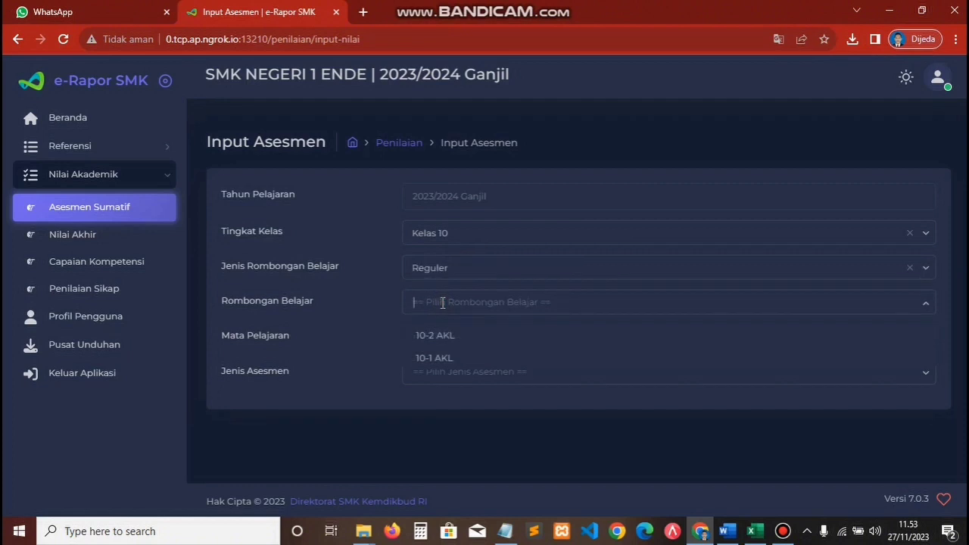
{"action": "left_click", "coordinate": [435, 362]}
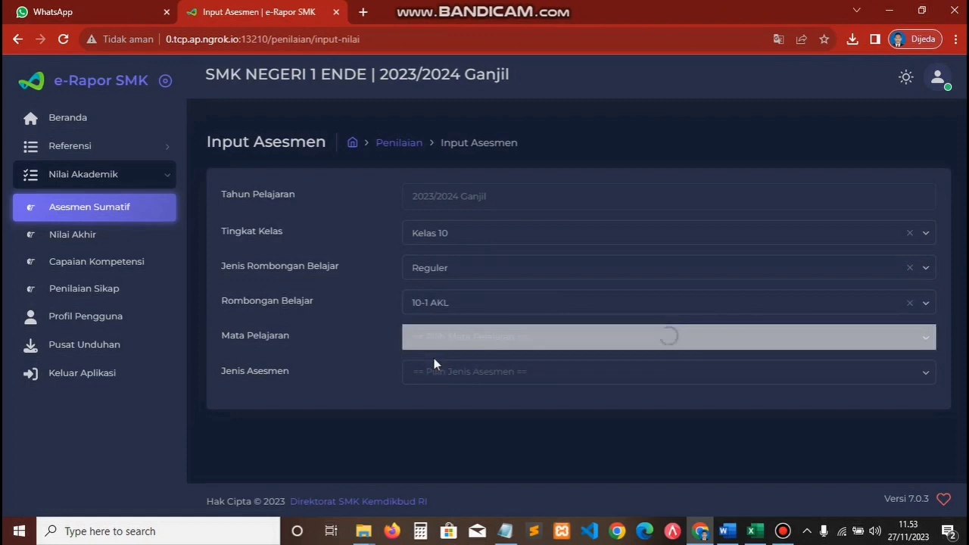
{"action": "left_click", "coordinate": [461, 304]}
{"action": "left_click", "coordinate": [461, 359]}
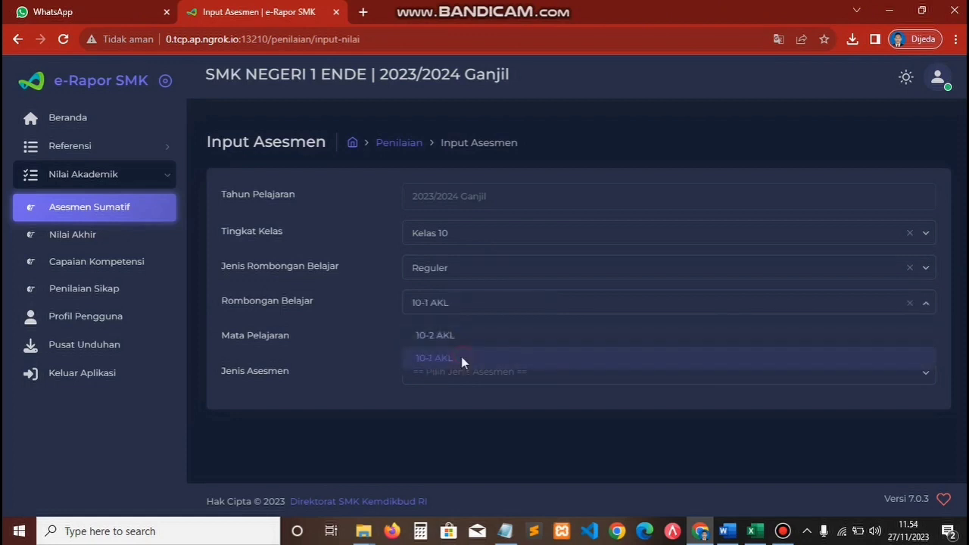
{"action": "left_click", "coordinate": [460, 333]}
{"action": "left_click", "coordinate": [462, 371]}
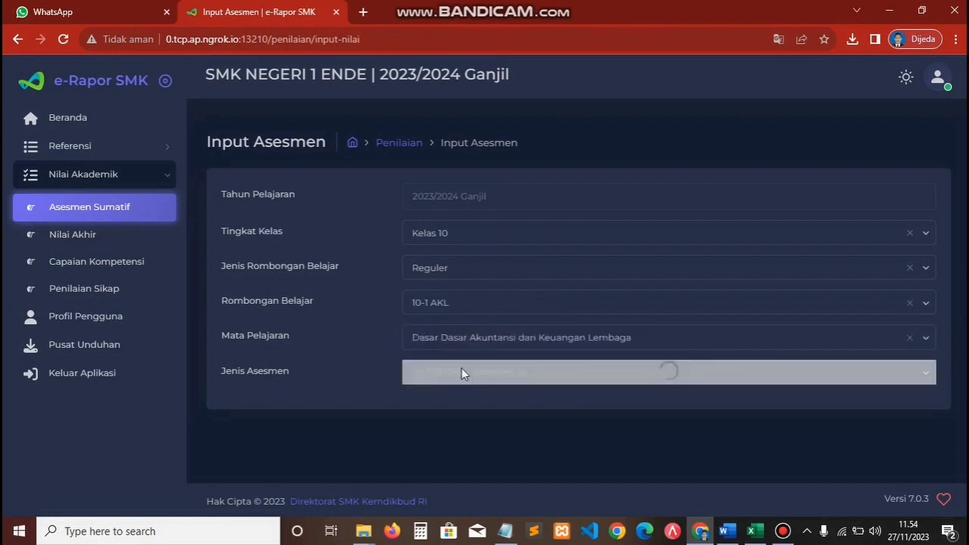
{"action": "left_click", "coordinate": [446, 382]}
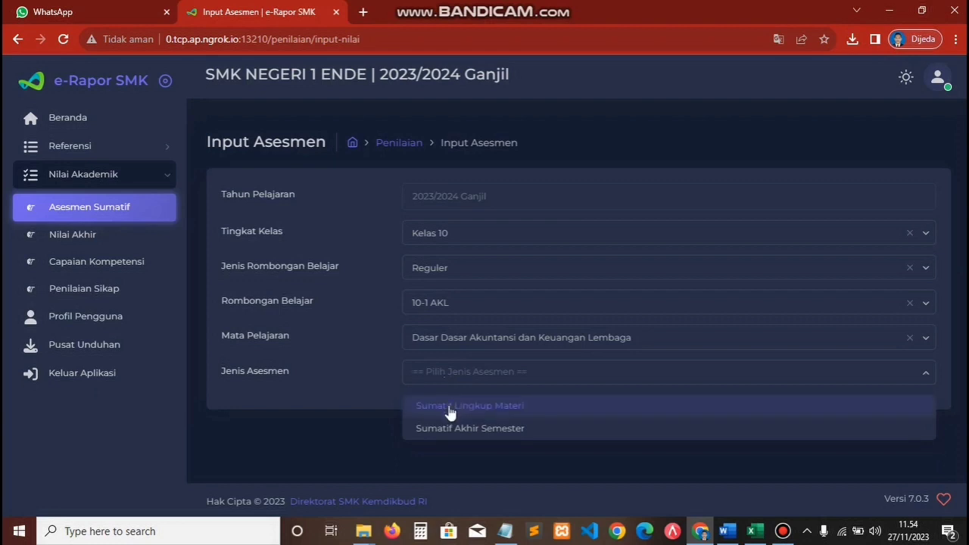
{"action": "left_click", "coordinate": [449, 407]}
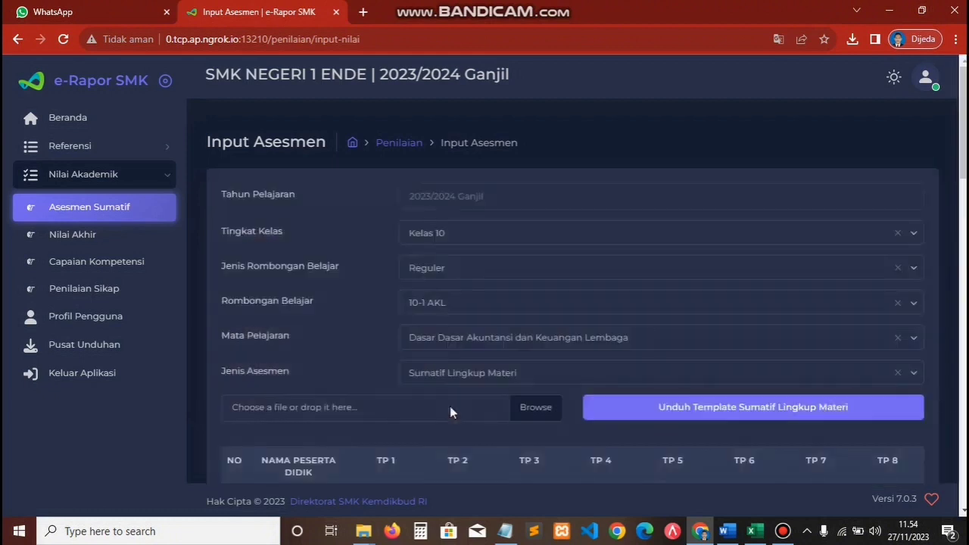
Step: Look over the student score table for TP 1 to TP 8 and the available Jenis Asesmen options
{"action": "mouse_move", "coordinate": [964, 158]}
{"action": "left_mouse_down"}
{"action": "mouse_move", "coordinate": [965, 213]}
{"action": "mouse_move", "coordinate": [965, 165]}
{"action": "left_mouse_up"}
{"action": "scroll", "coordinate": [572, 291], "scroll_direction": "up", "scroll_amount": 1}
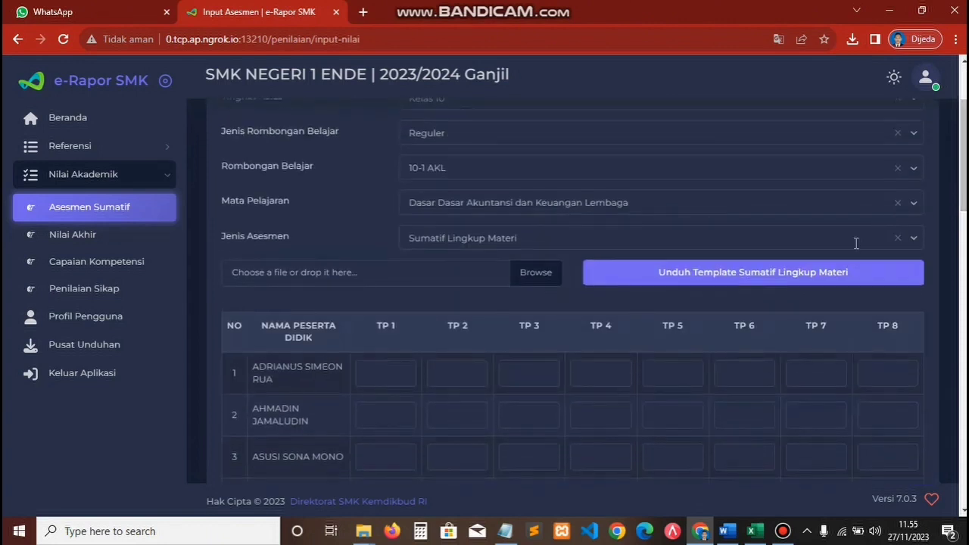
{"action": "left_click", "coordinate": [915, 240]}
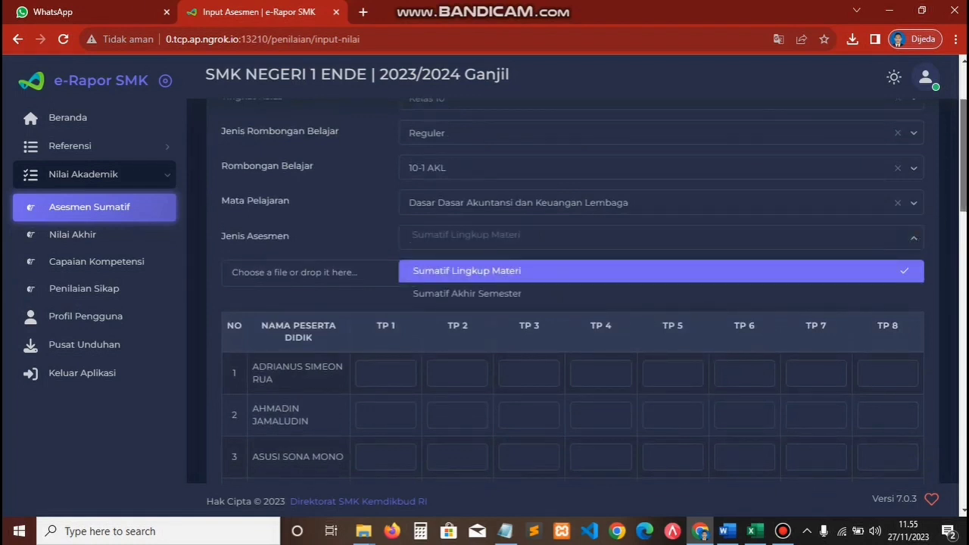
{"action": "left_click", "coordinate": [940, 266]}
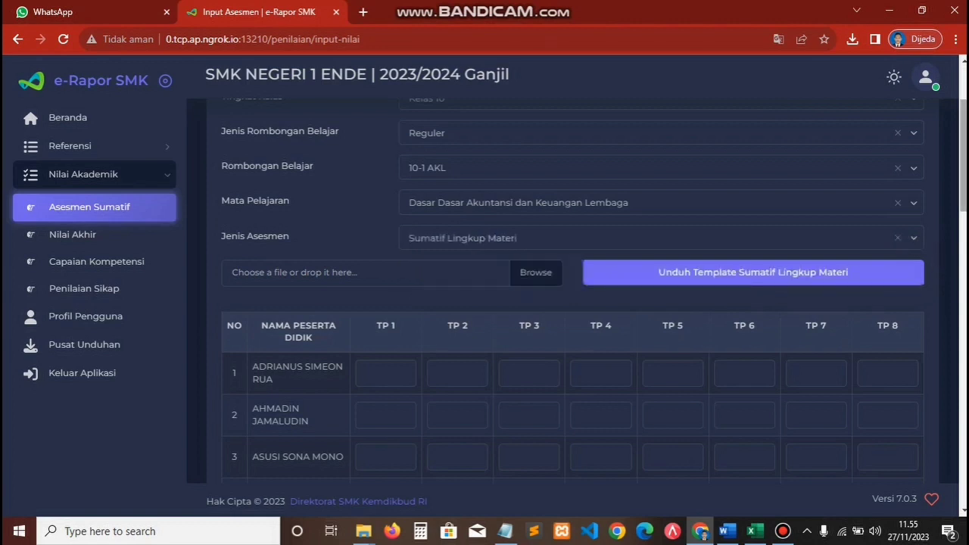
{"action": "scroll", "coordinate": [951, 235], "scroll_direction": "down", "scroll_amount": 3}
{"action": "scroll", "coordinate": [939, 363], "scroll_direction": "down", "scroll_amount": 10}
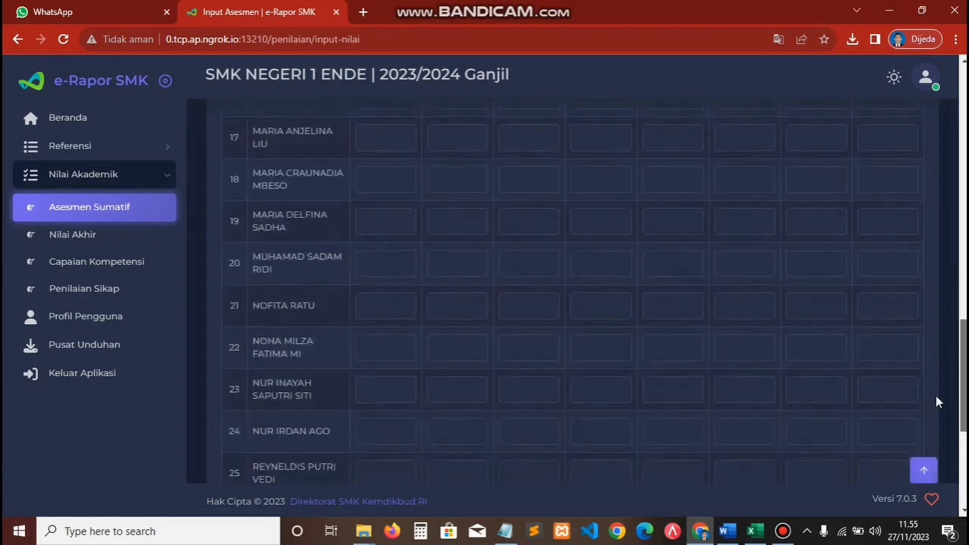
{"action": "scroll", "coordinate": [935, 395], "scroll_direction": "up", "scroll_amount": 4}
{"action": "scroll", "coordinate": [961, 179], "scroll_direction": "up", "scroll_amount": 10}
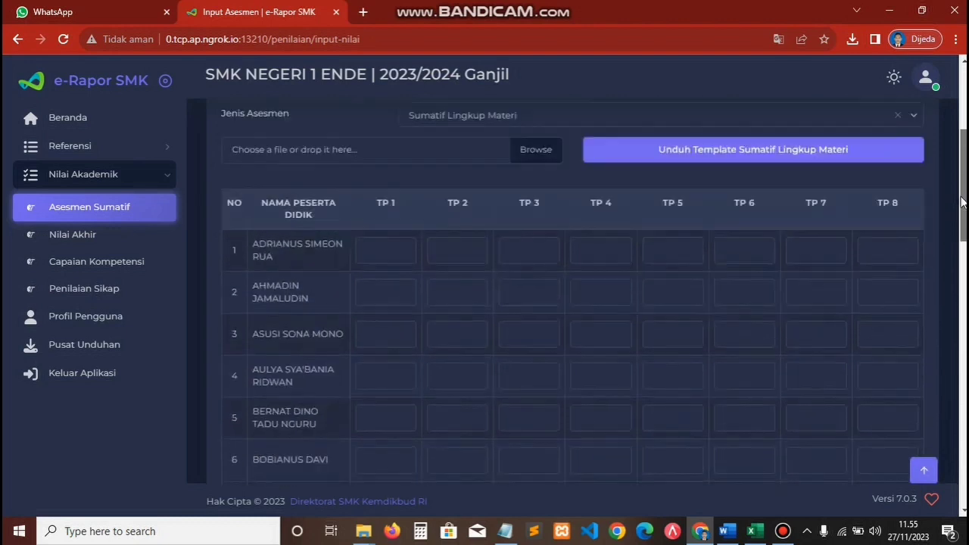
{"action": "left_click_drag", "start_coordinate": [962, 179], "coordinate": [964, 180]}
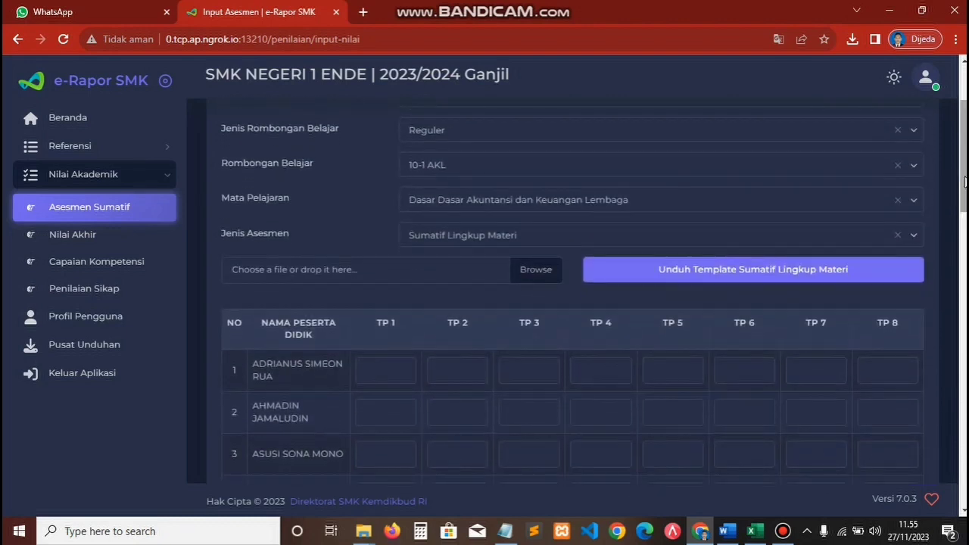
Step: Download the Sumatif Lingkup Materi template for 10-1 AKL, open it in Excel, and enable editing
{"action": "left_click", "coordinate": [746, 279]}
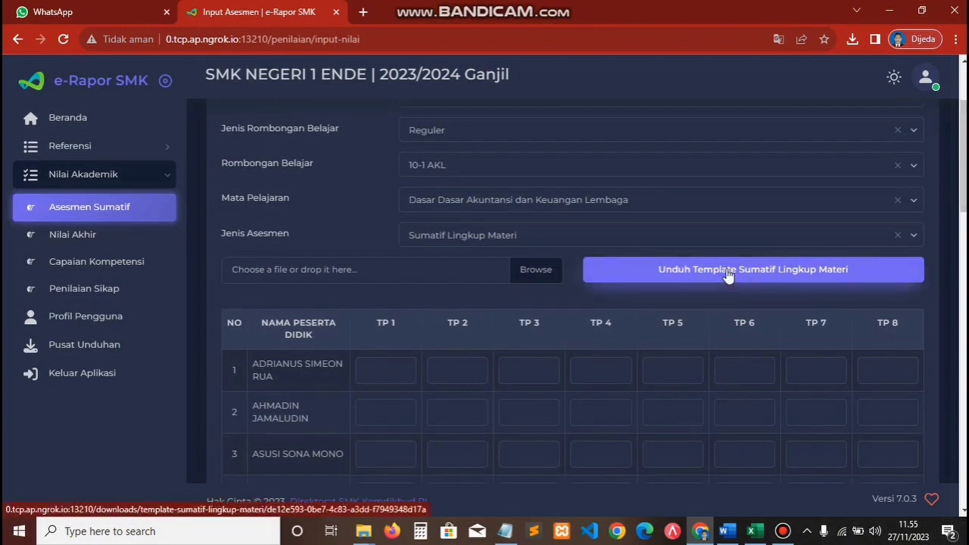
{"action": "left_click", "coordinate": [728, 274]}
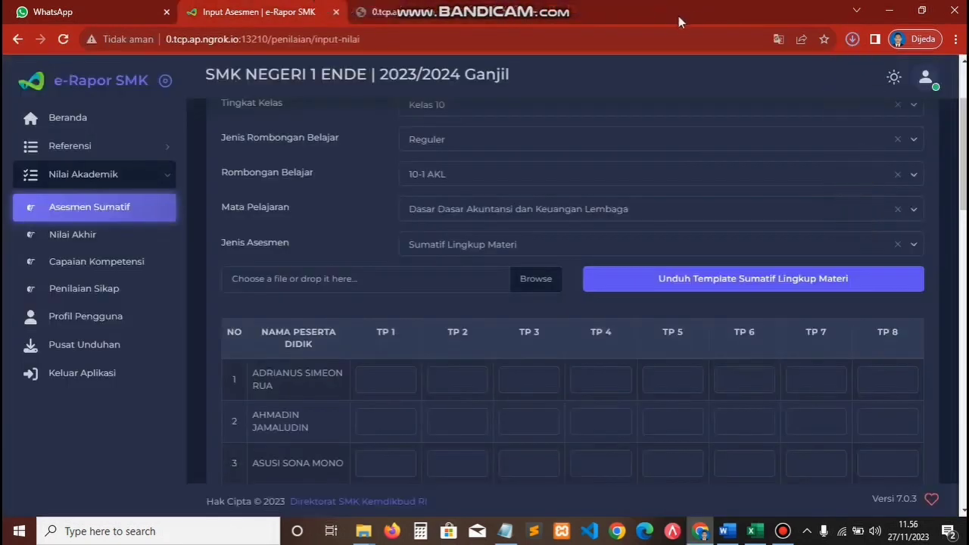
{"action": "mouse_move", "coordinate": [842, 74]}
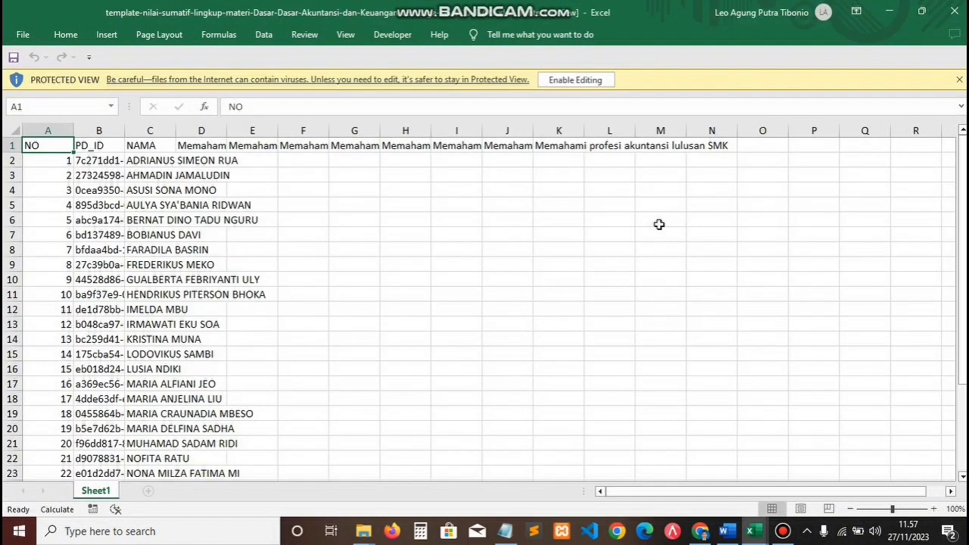
{"action": "left_click", "coordinate": [592, 81]}
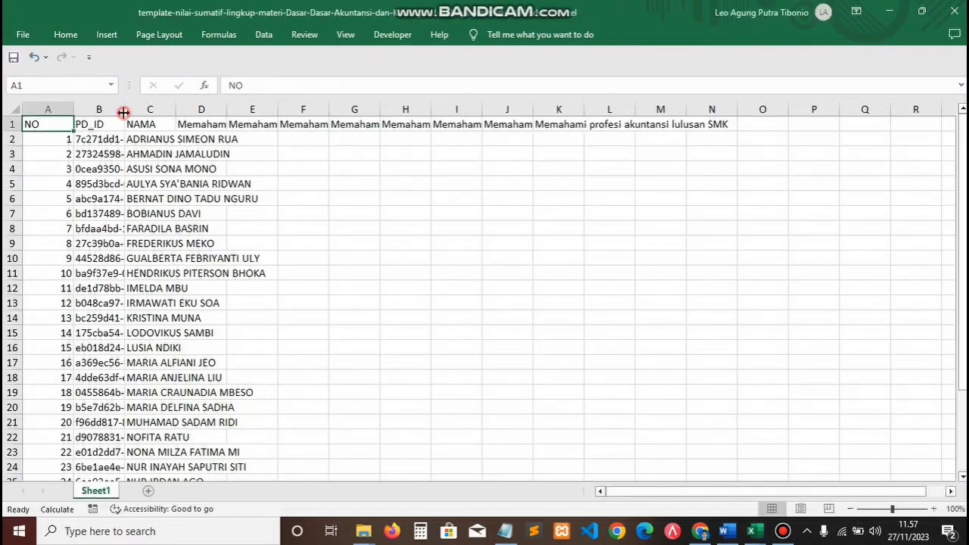
Step: Fit the widths of columns B through E to show the student IDs, names and first two learning objectives in full
{"action": "double_click", "coordinate": [124, 112]}
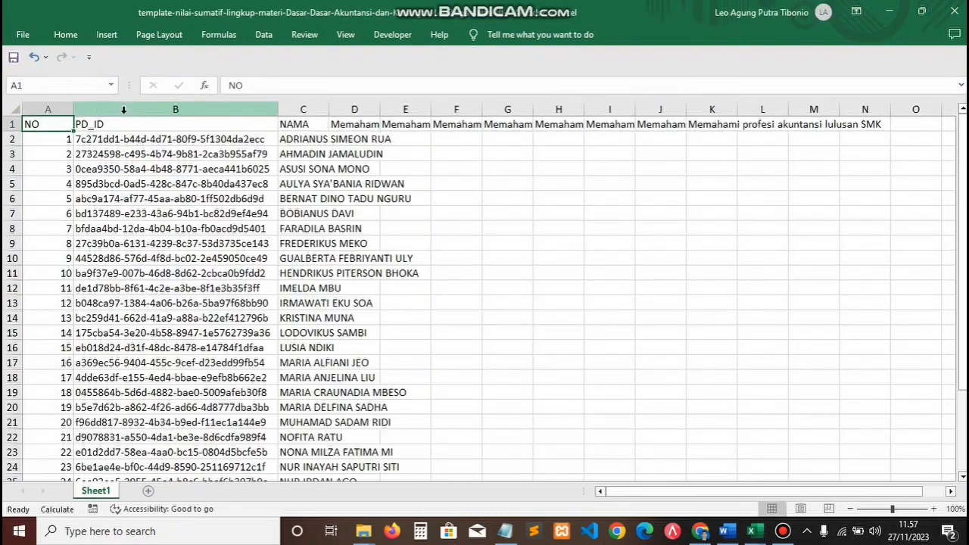
{"action": "double_click", "coordinate": [329, 110]}
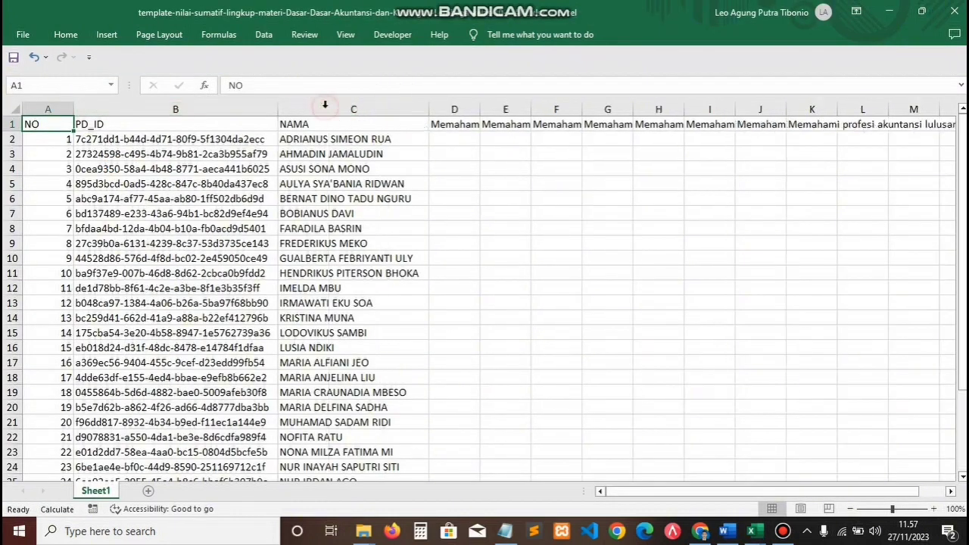
{"action": "double_click", "coordinate": [476, 113]}
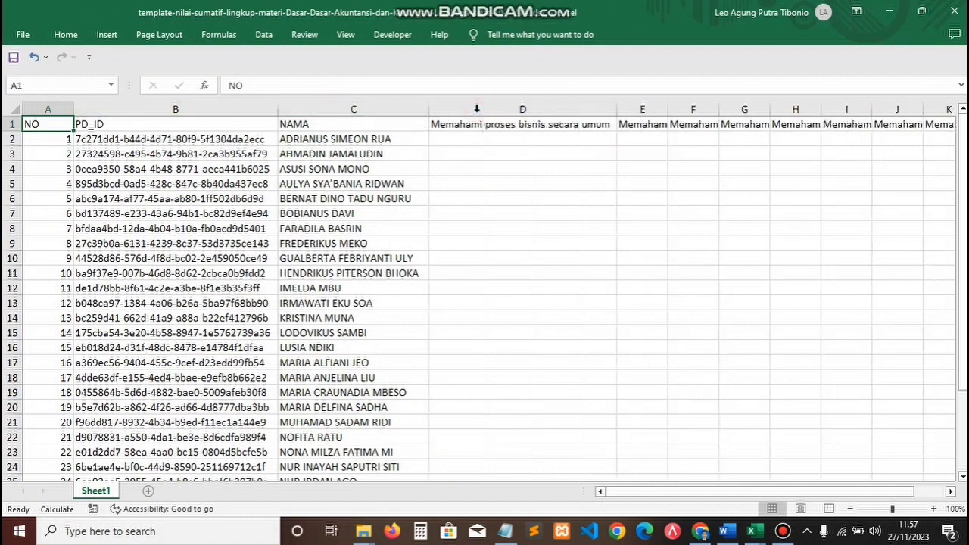
{"action": "left_click", "coordinate": [551, 123]}
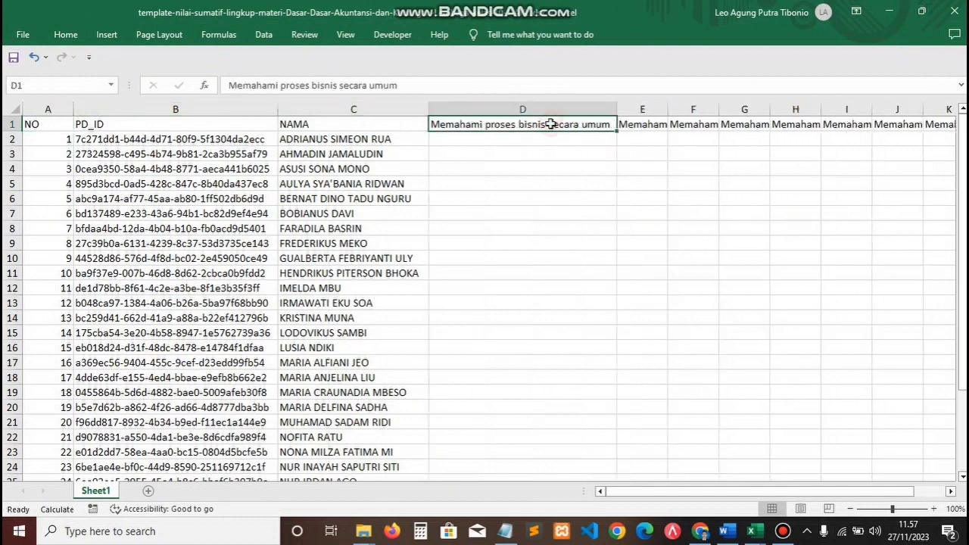
{"action": "double_click", "coordinate": [667, 107]}
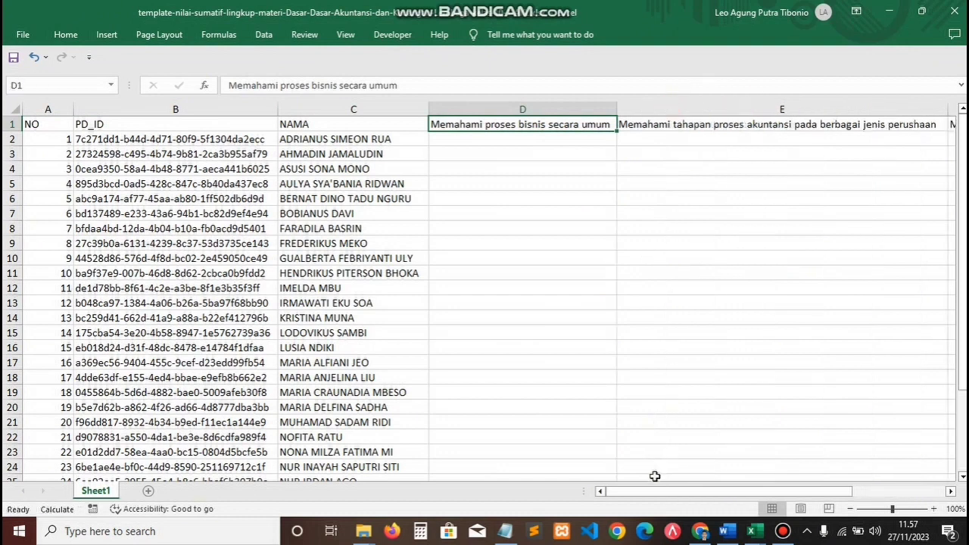
Step: Fit the widths of columns F, G and H to their full learning objective headings
{"action": "left_click_drag", "start_coordinate": [658, 491], "coordinate": [794, 492]}
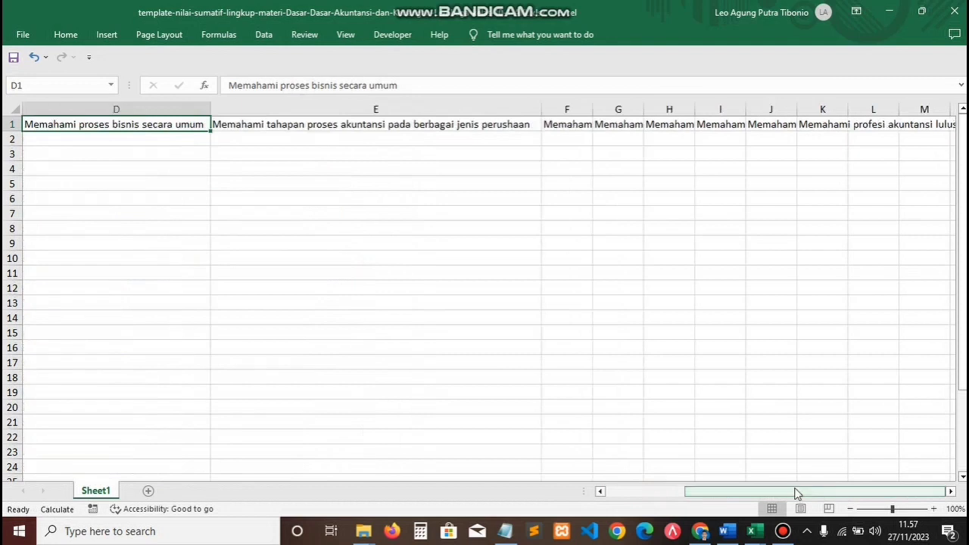
{"action": "double_click", "coordinate": [590, 111]}
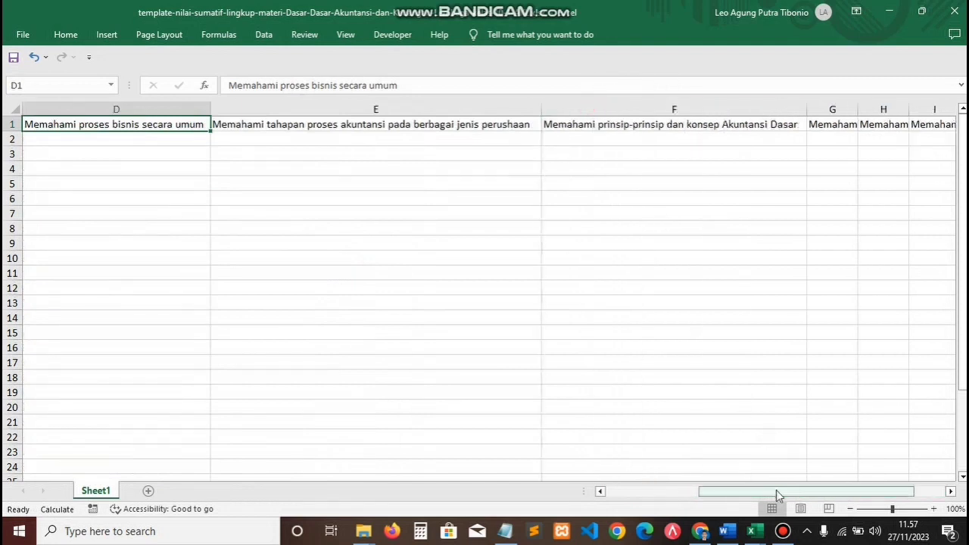
{"action": "left_click_drag", "start_coordinate": [776, 490], "coordinate": [833, 488]}
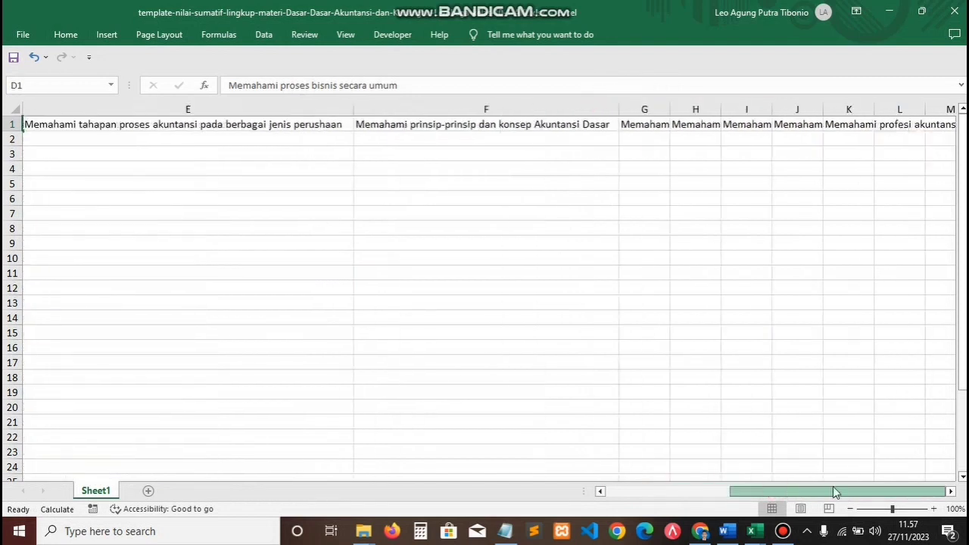
{"action": "double_click", "coordinate": [671, 109]}
{"action": "left_click_drag", "start_coordinate": [897, 492], "coordinate": [907, 492]}
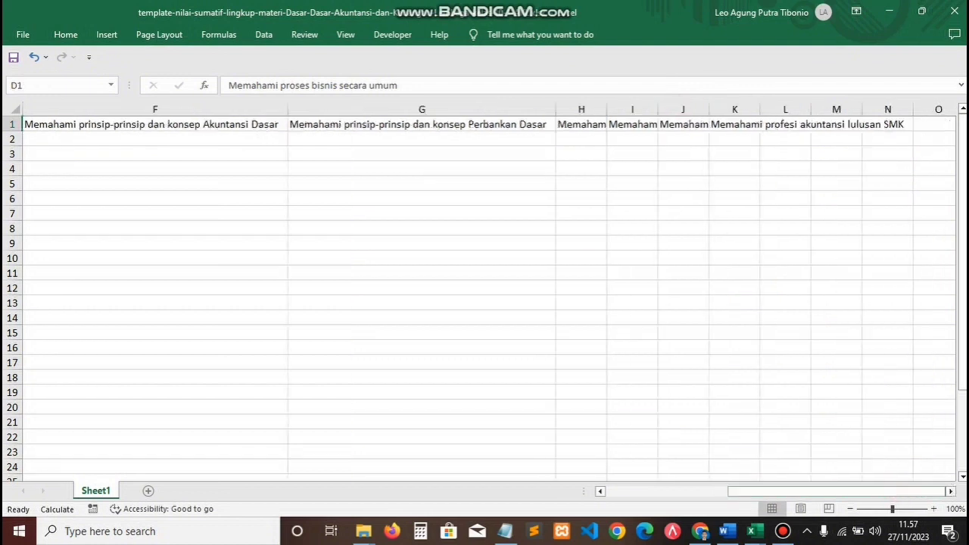
{"action": "double_click", "coordinate": [607, 106]}
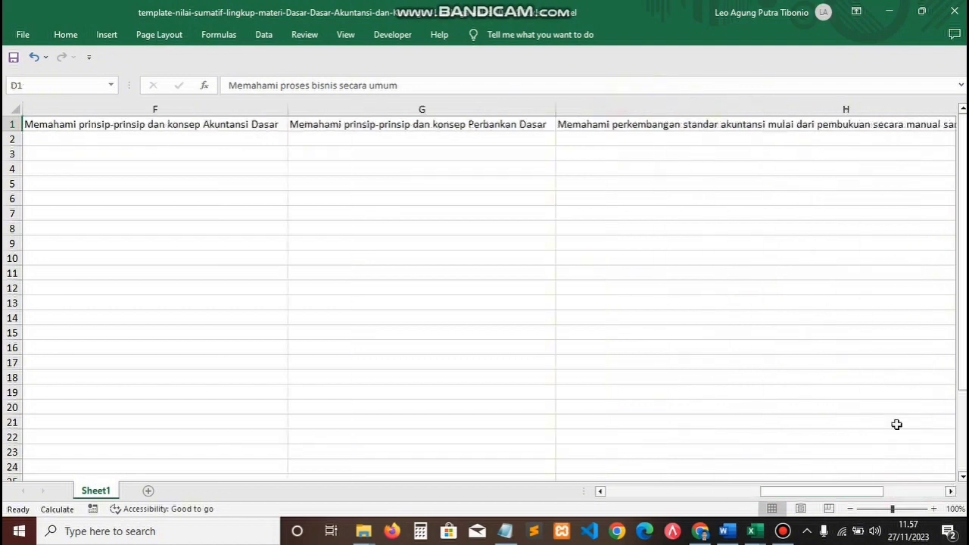
Step: Fit the widths of columns I, J and K to the remaining learning objective headings
{"action": "left_click_drag", "start_coordinate": [843, 493], "coordinate": [927, 493]}
{"action": "double_click", "coordinate": [655, 111]}
{"action": "double_click", "coordinate": [610, 106]}
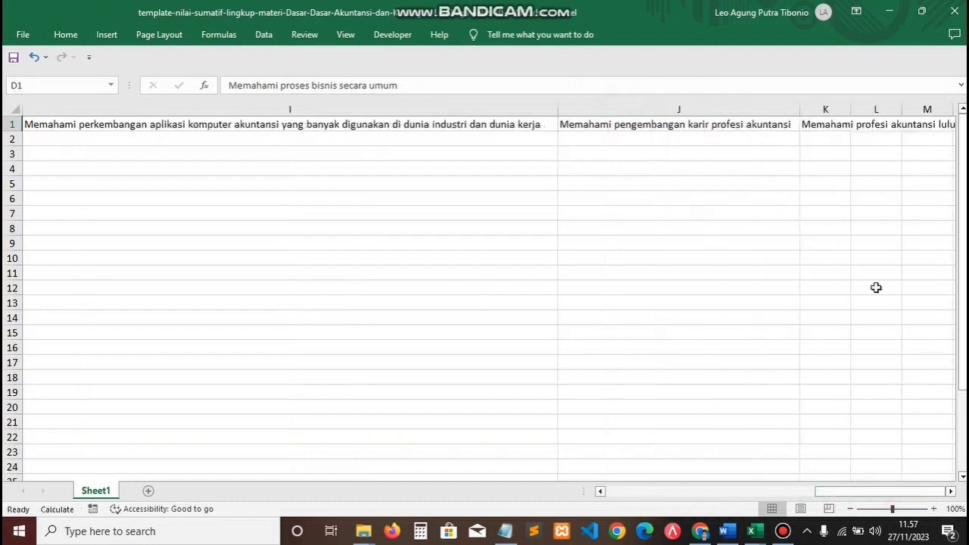
{"action": "double_click", "coordinate": [855, 104]}
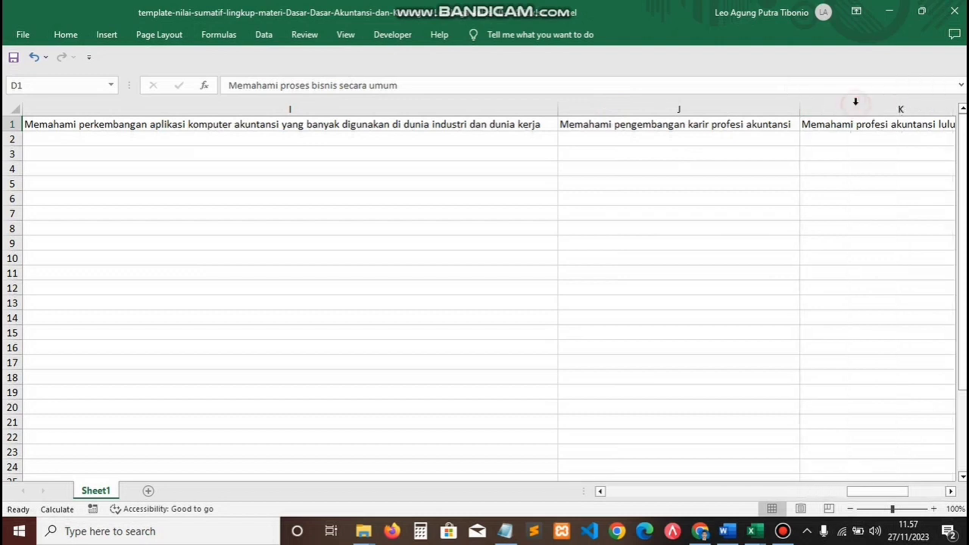
Step: Look up the student's TP 1 score for "Memahami proses bisnis secara umum" in the NEW DAFTAR NILAI grade list workbook
{"action": "left_click_drag", "start_coordinate": [886, 491], "coordinate": [443, 391]}
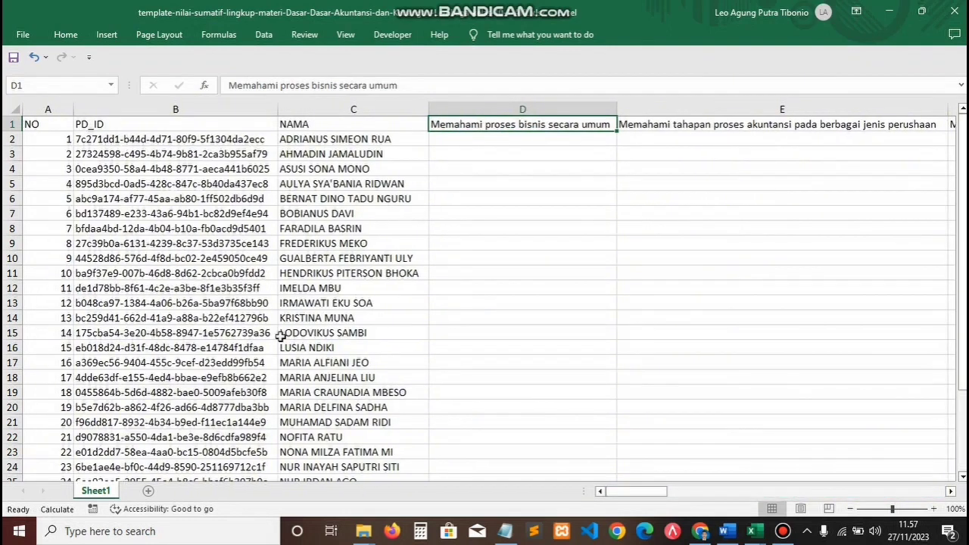
{"action": "key", "text": "Down"}
{"action": "key", "text": "Down"}
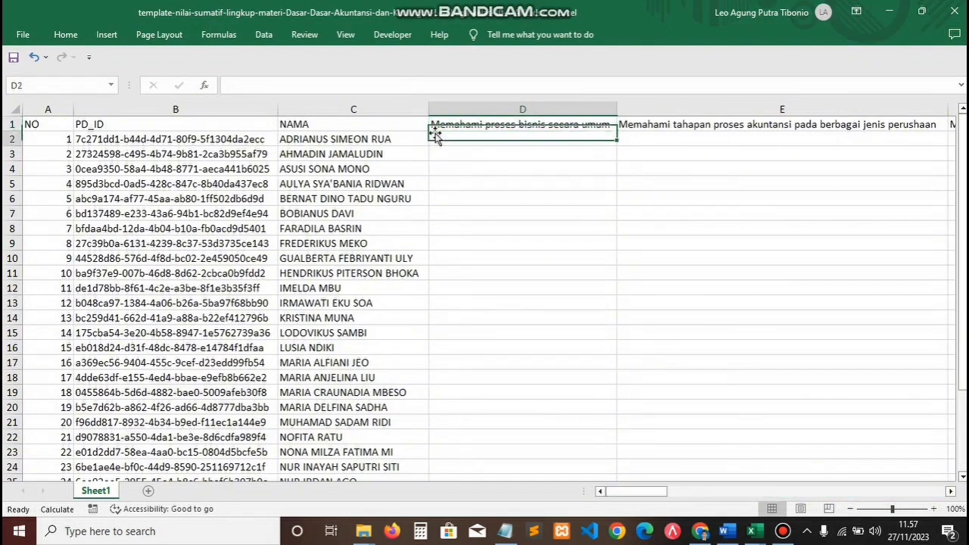
{"action": "left_click", "coordinate": [773, 533]}
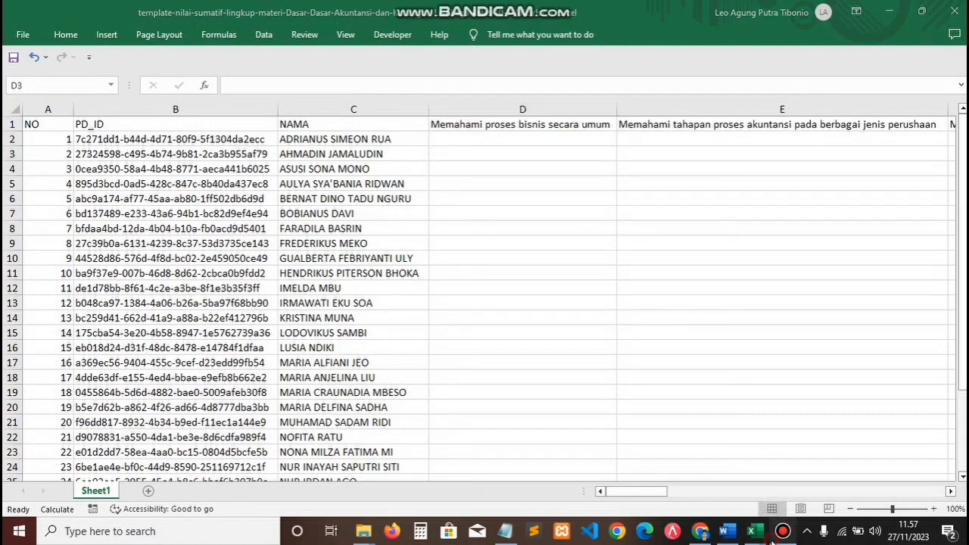
{"action": "left_click", "coordinate": [774, 535]}
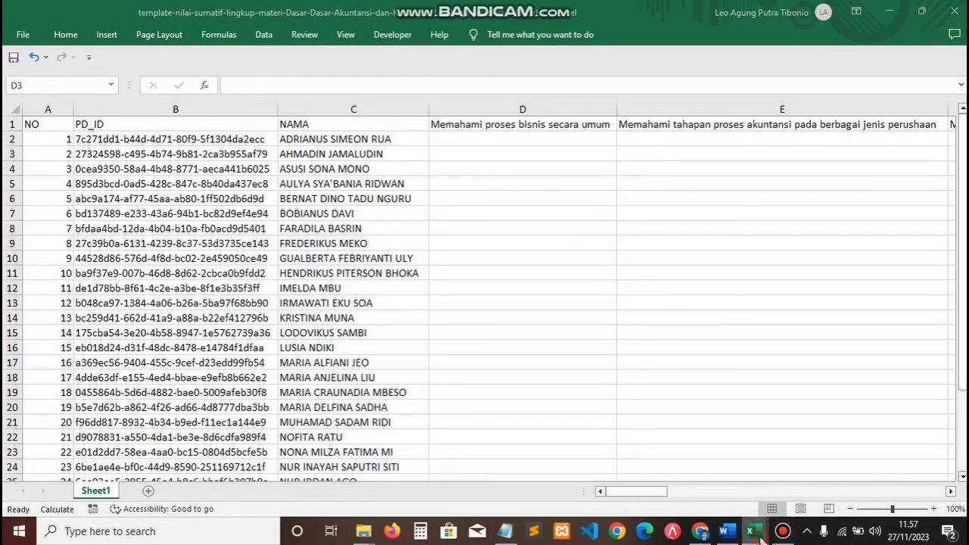
{"action": "mouse_move", "coordinate": [755, 532]}
{"action": "left_click", "coordinate": [703, 488]}
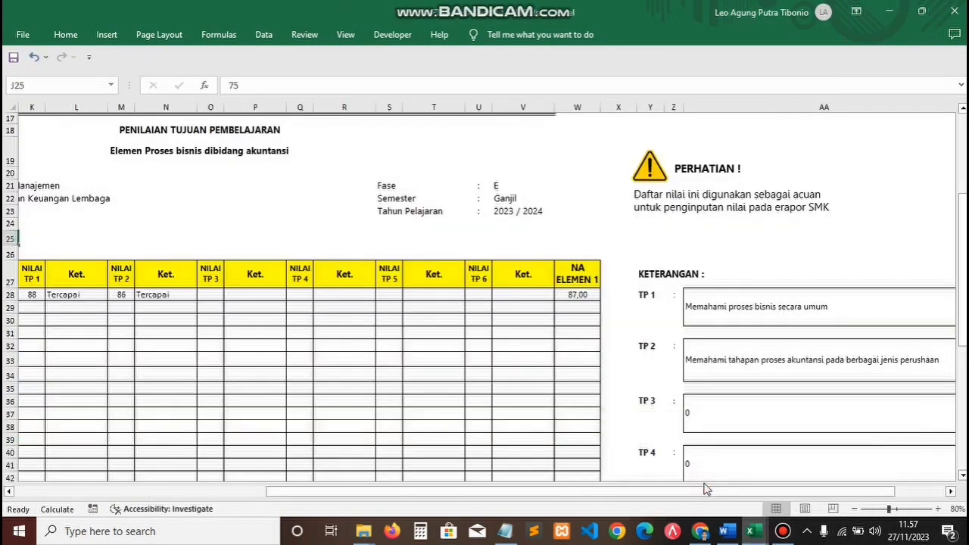
{"action": "left_click", "coordinate": [189, 152]}
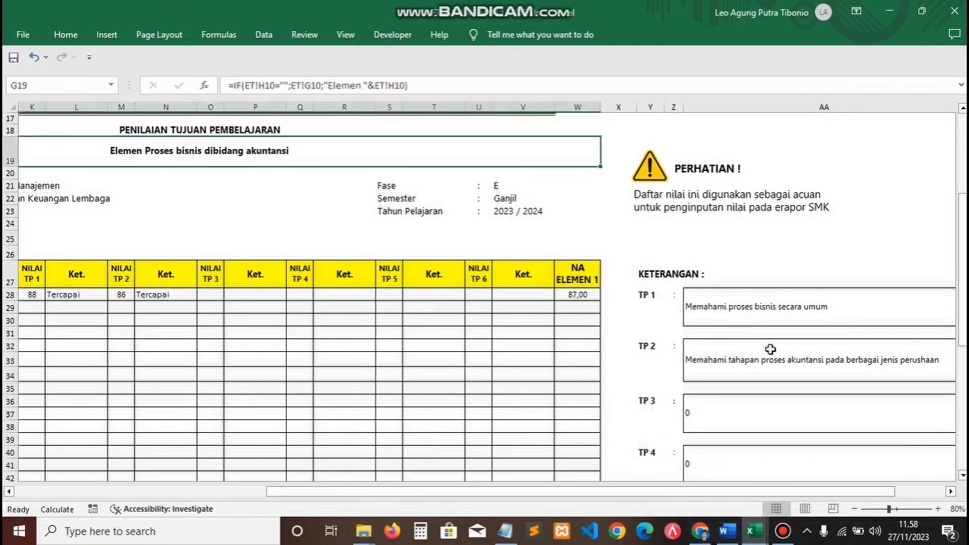
{"action": "left_click", "coordinate": [755, 300]}
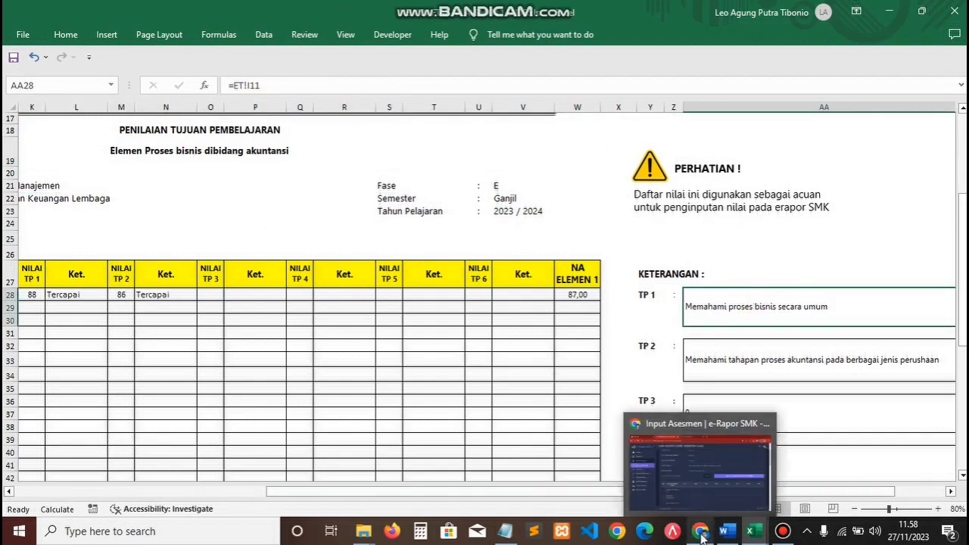
{"action": "left_click_drag", "start_coordinate": [551, 495], "coordinate": [413, 495]}
{"action": "mouse_move", "coordinate": [755, 534]}
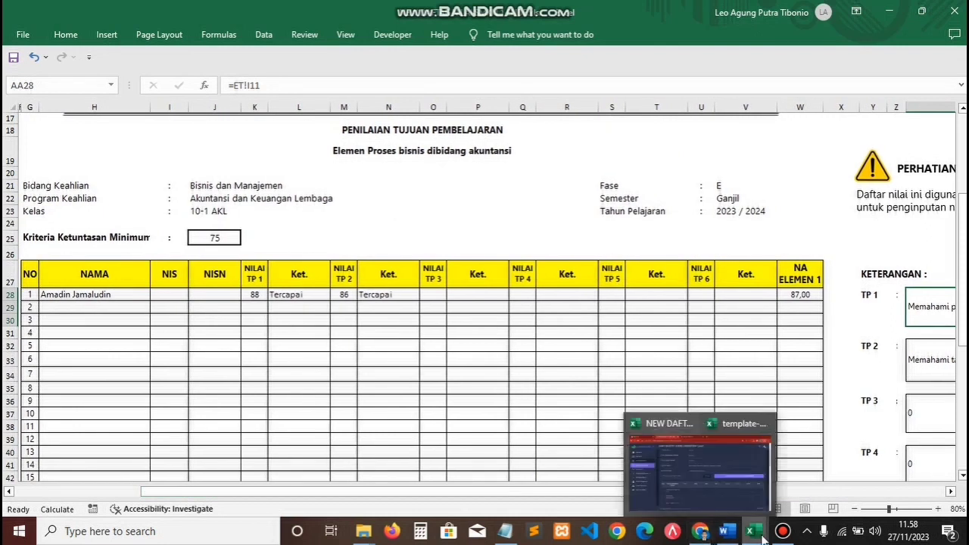
Step: Switch back to the template workbook and enter 88 in D3 as the second student's score for "Memahami proses bisnis secara umum"
{"action": "left_click", "coordinate": [821, 484]}
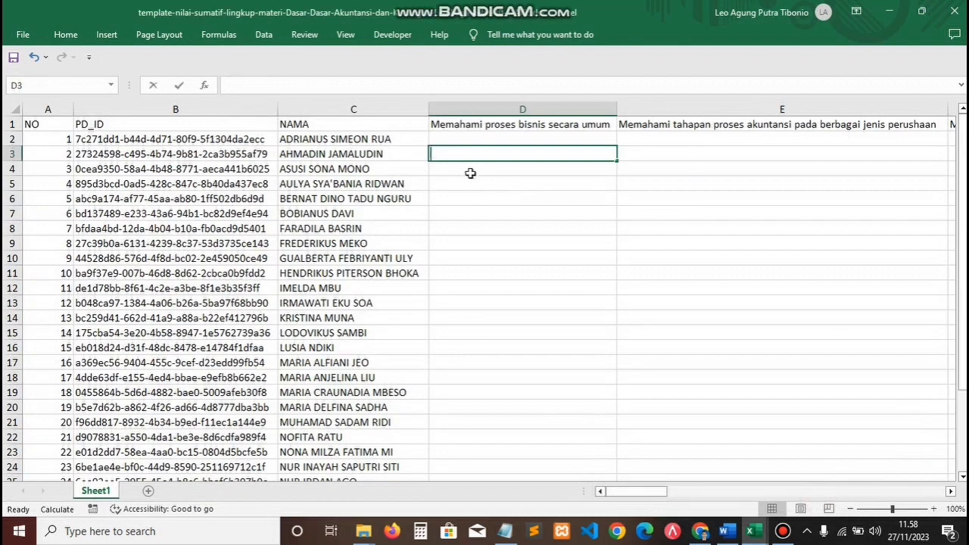
{"action": "type", "text": "88"}
{"action": "key", "text": "Tab"}
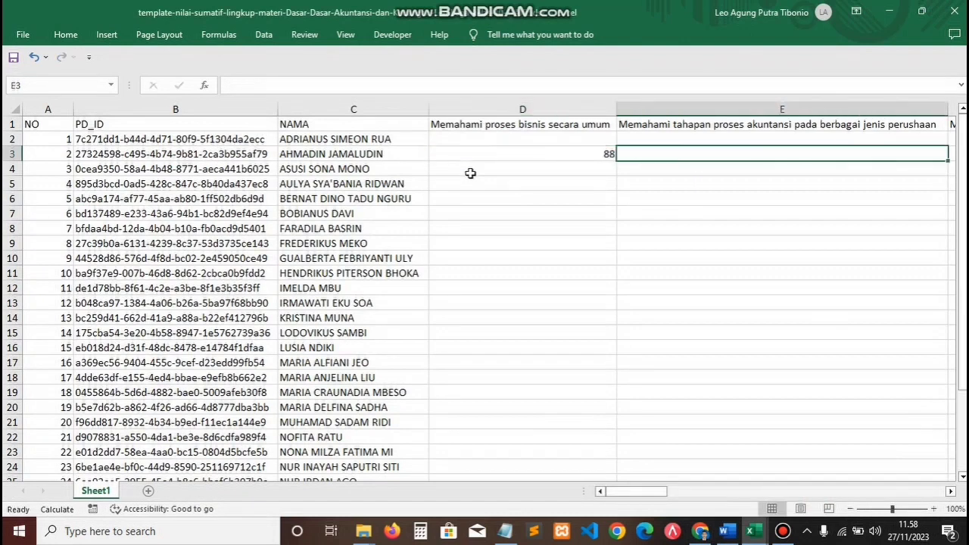
Step: Look up the score for TP 2, "Memahami tahapan proses akuntansi pada berbagai jenis perushaan", in the grade list workbook's element 1 sheet
{"action": "left_click_drag", "start_coordinate": [648, 494], "coordinate": [763, 492]}
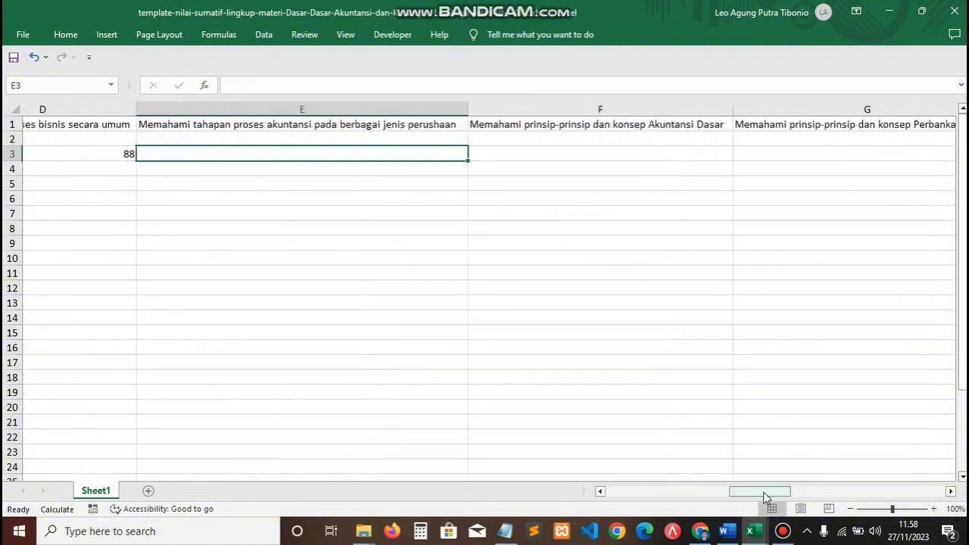
{"action": "left_click", "coordinate": [210, 124]}
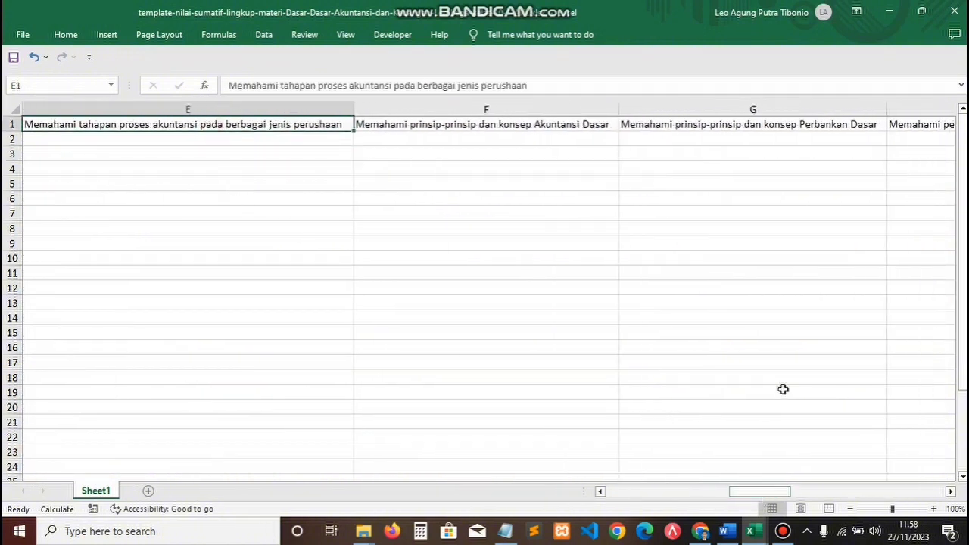
{"action": "left_click", "coordinate": [701, 531]}
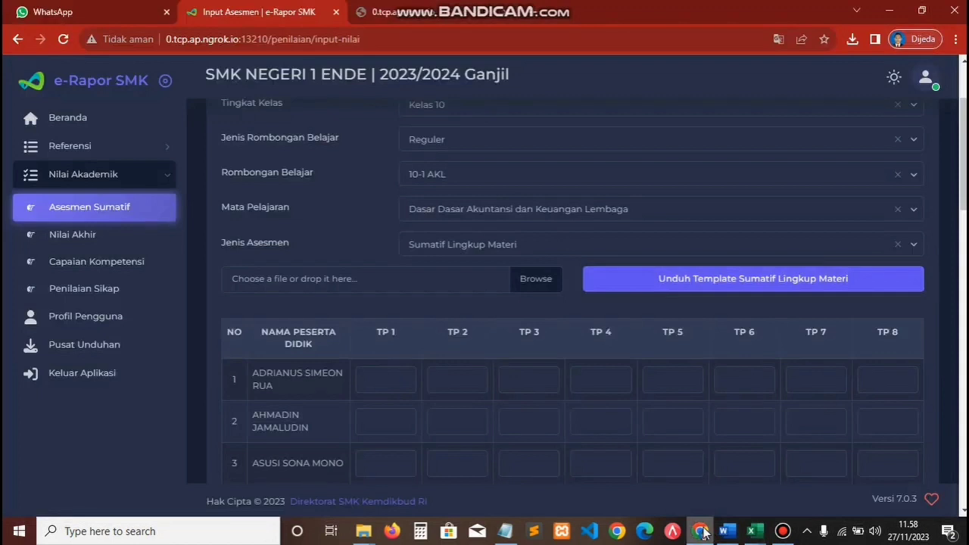
{"action": "left_click", "coordinate": [701, 531]}
{"action": "mouse_move", "coordinate": [753, 530]}
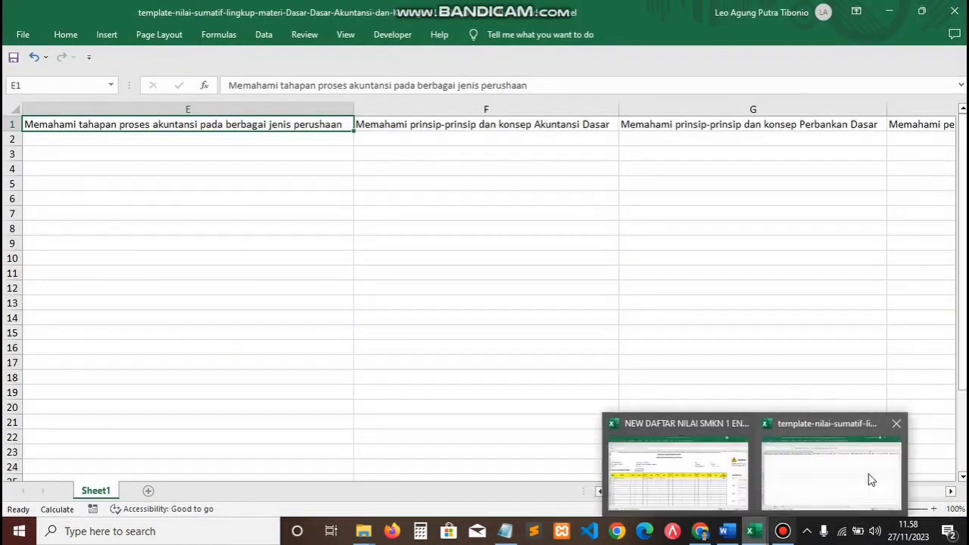
{"action": "left_click", "coordinate": [697, 467]}
{"action": "left_click_drag", "start_coordinate": [757, 497], "coordinate": [881, 492]}
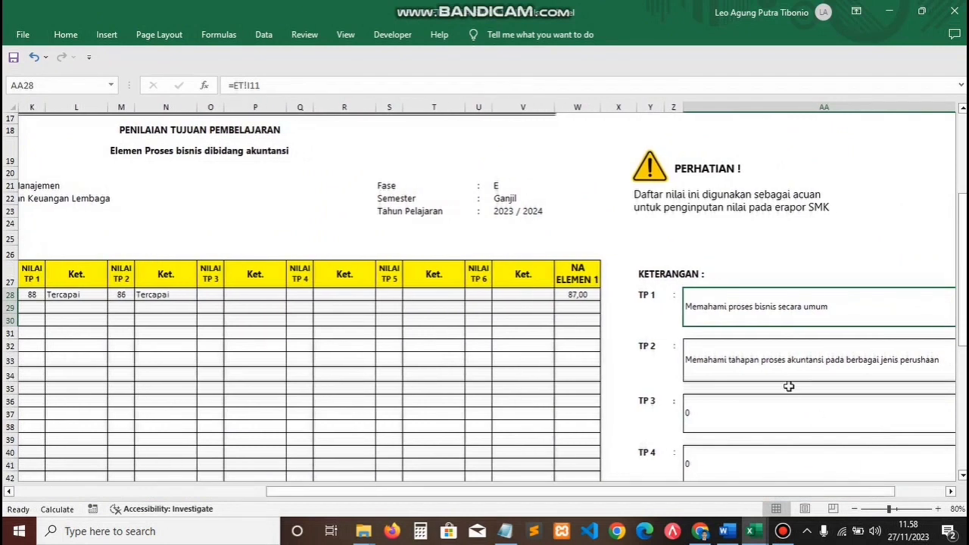
{"action": "left_click", "coordinate": [772, 359]}
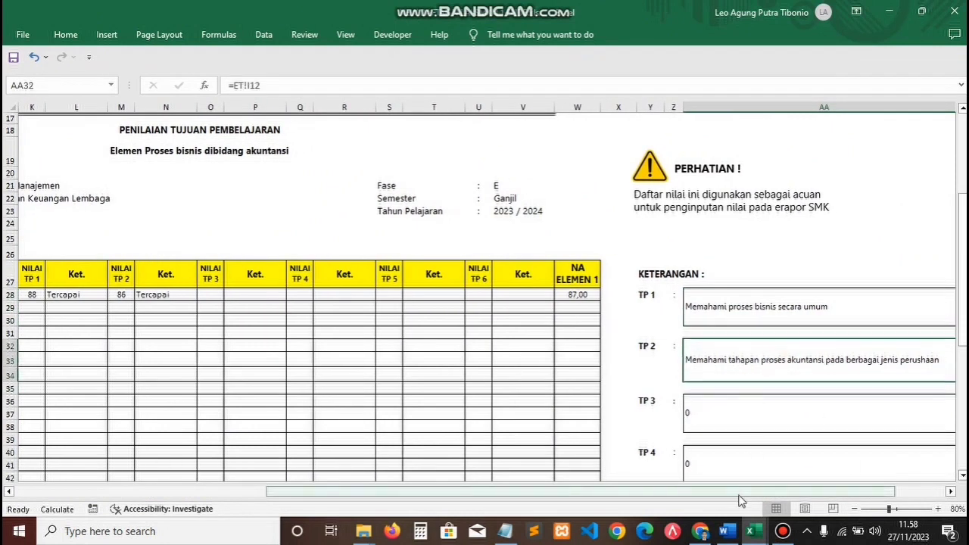
{"action": "left_click_drag", "start_coordinate": [738, 497], "coordinate": [561, 490]}
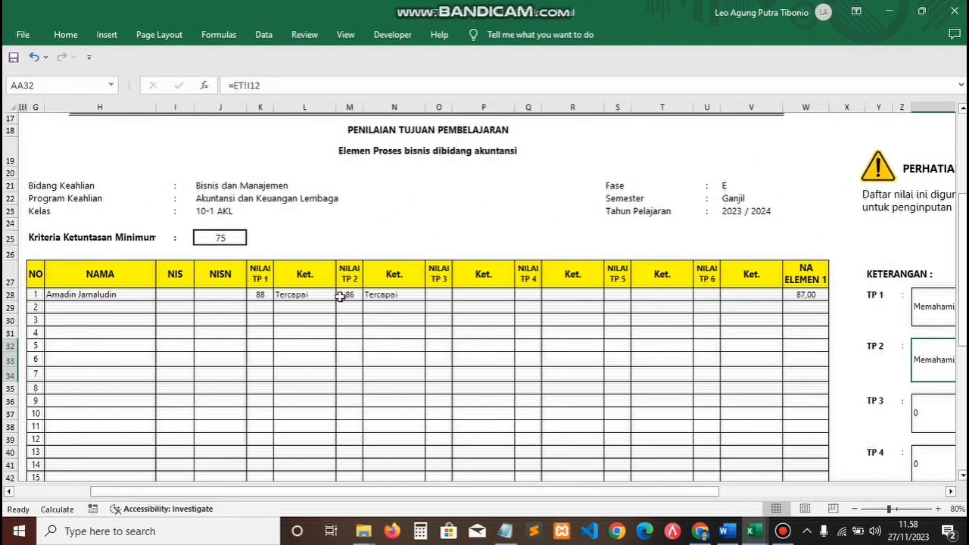
{"action": "left_click", "coordinate": [346, 295]}
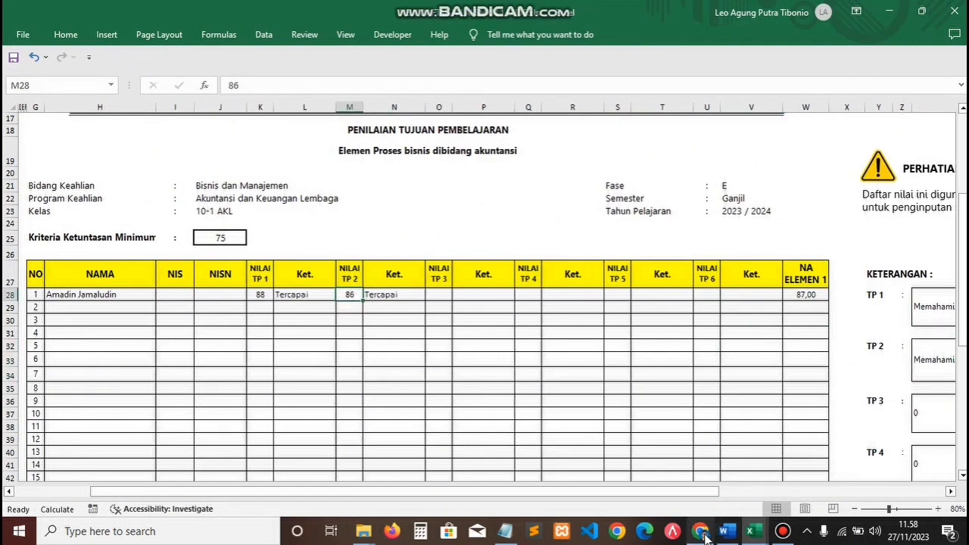
{"action": "mouse_move", "coordinate": [704, 536]}
{"action": "mouse_move", "coordinate": [751, 534]}
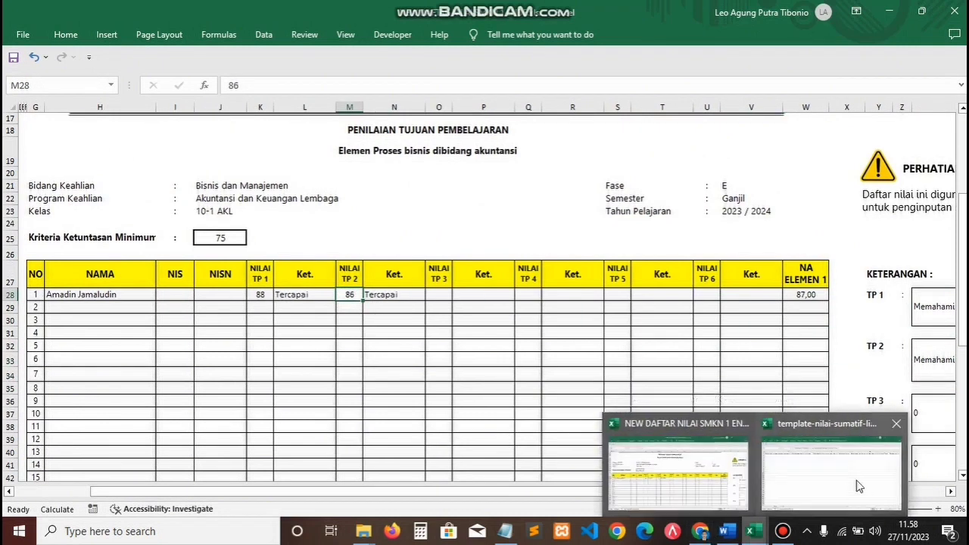
Step: Return to the template workbook and enter 86 in E3 as the second student's score for the second learning objective
{"action": "left_click", "coordinate": [856, 482]}
{"action": "left_click", "coordinate": [310, 137]}
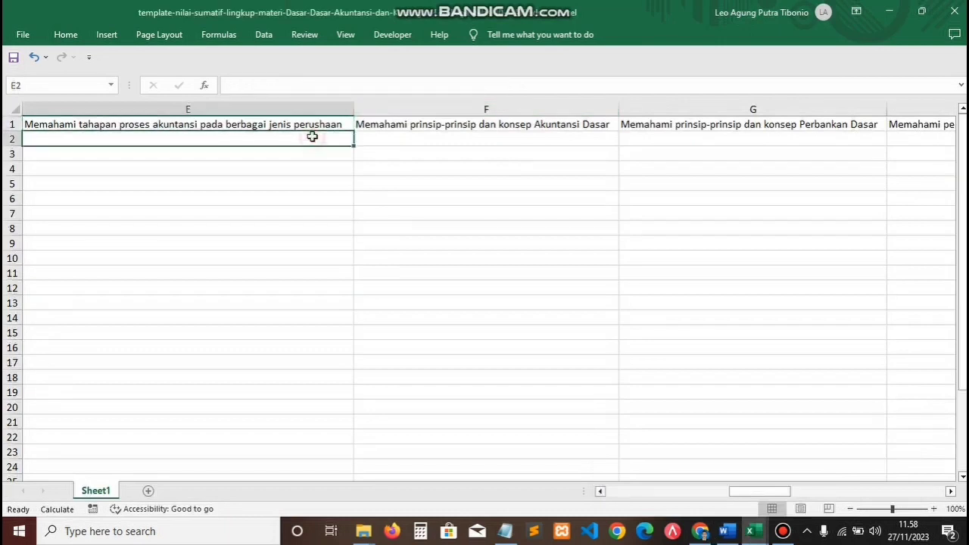
{"action": "key", "text": "Left"}
{"action": "key", "text": "Left"}
{"action": "key", "text": "Left"}
{"action": "key", "text": "Right"}
{"action": "key", "text": "Right"}
{"action": "key", "text": "Right"}
{"action": "key", "text": "Down"}
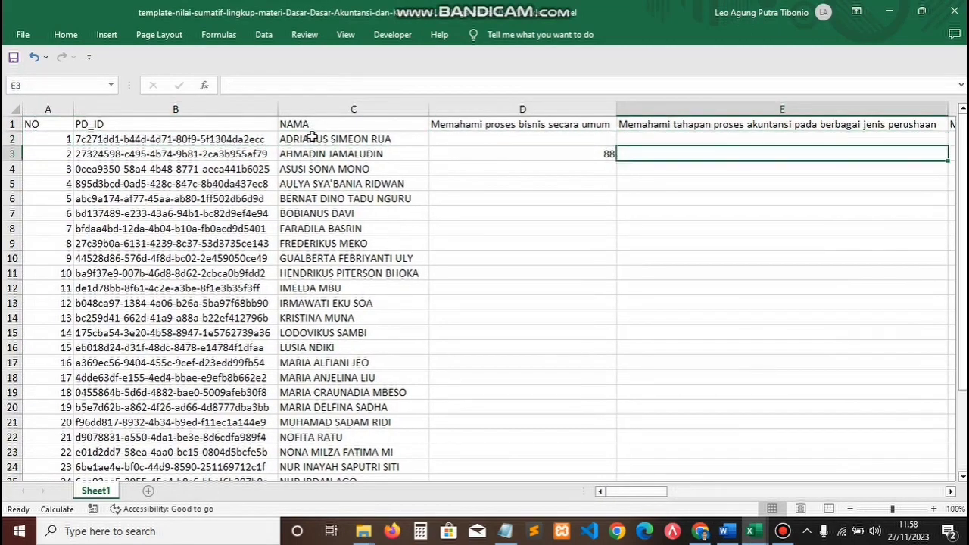
{"action": "type", "text": "86"}
{"action": "key", "text": "Right"}
{"action": "key", "text": "Right"}
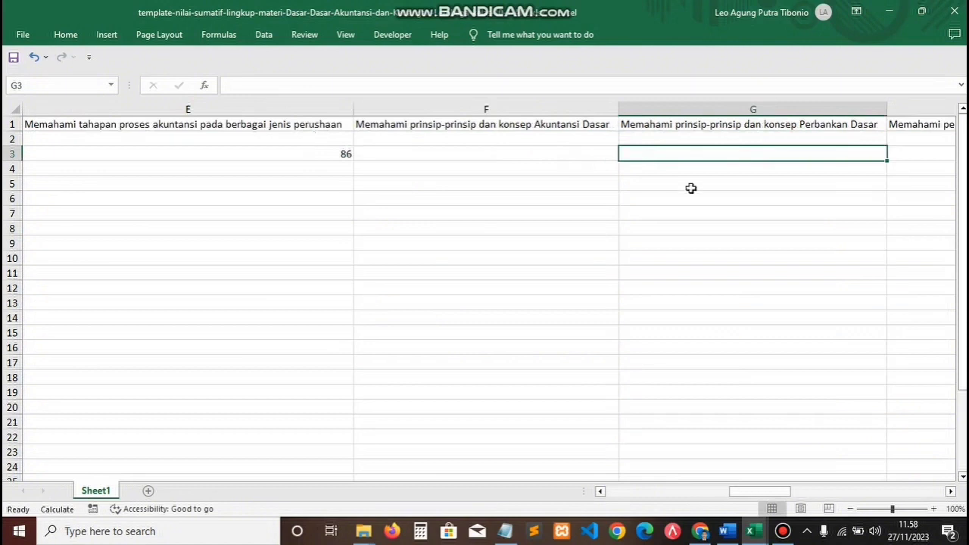
Step: Switch to the grade list workbook and open its "Asesmen Formatif" sheet for Elemen / Materi 2
{"action": "left_click", "coordinate": [721, 125]}
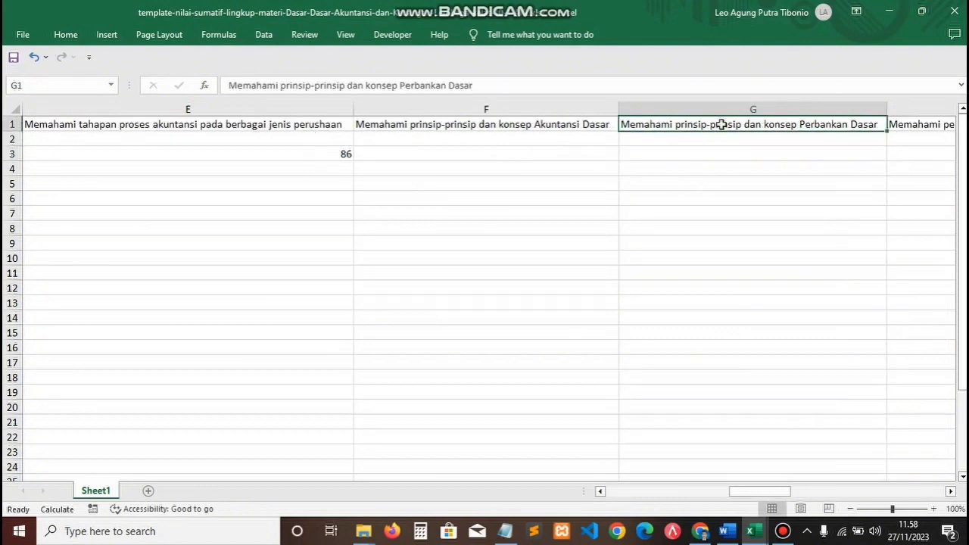
{"action": "left_click", "coordinate": [713, 153]}
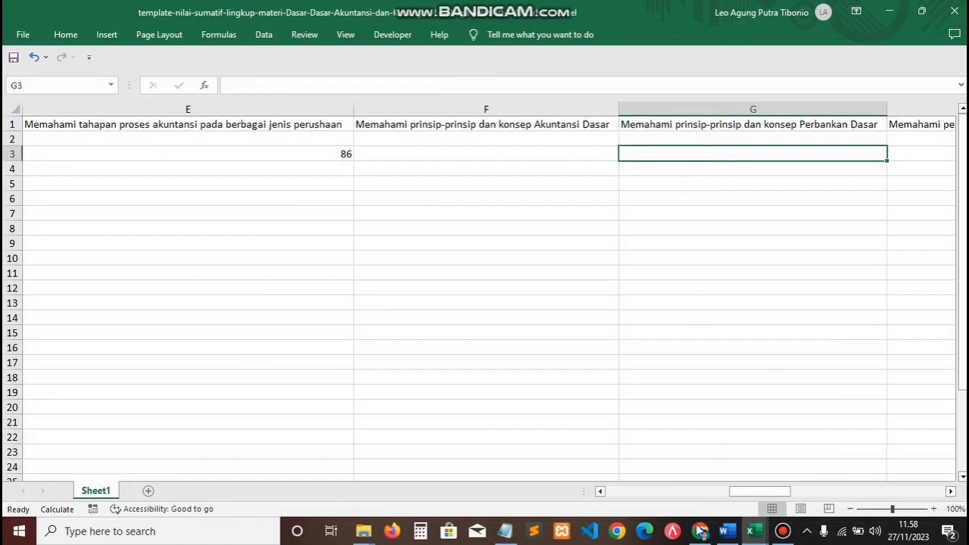
{"action": "left_click", "coordinate": [700, 531]}
{"action": "left_click", "coordinate": [699, 533]}
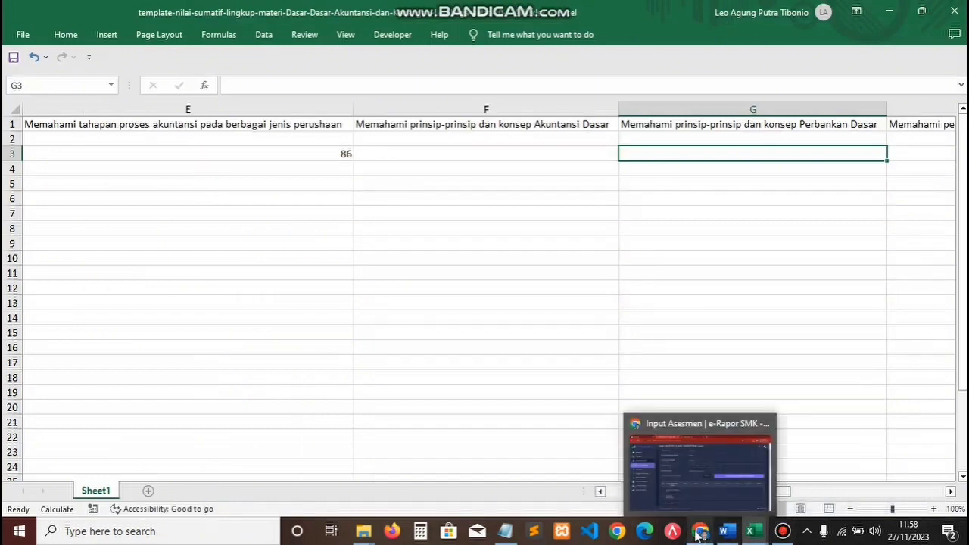
{"action": "mouse_move", "coordinate": [752, 534]}
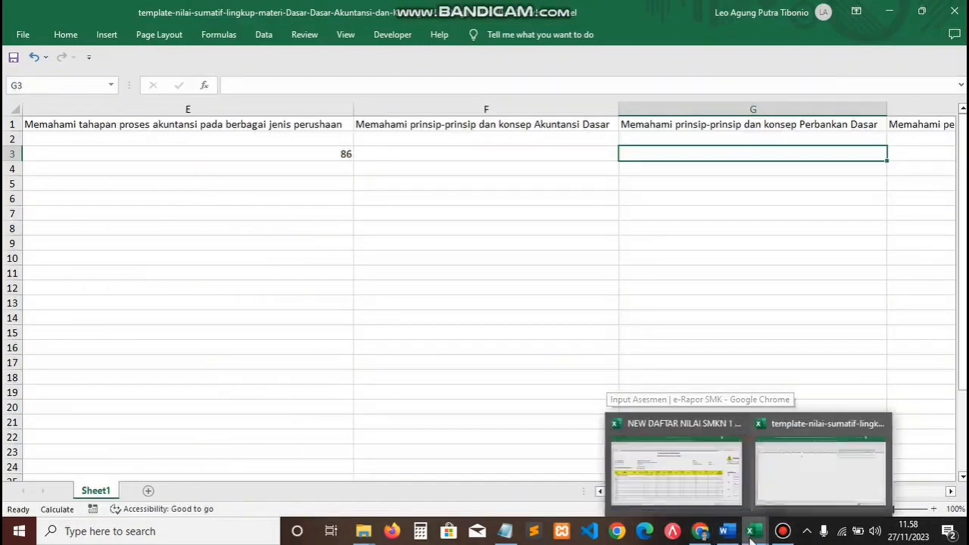
{"action": "left_click", "coordinate": [715, 492]}
{"action": "left_click_drag", "start_coordinate": [627, 496], "coordinate": [401, 429]}
{"action": "left_click_drag", "start_coordinate": [586, 494], "coordinate": [882, 492]}
{"action": "left_click_drag", "start_coordinate": [962, 304], "coordinate": [962, 254]}
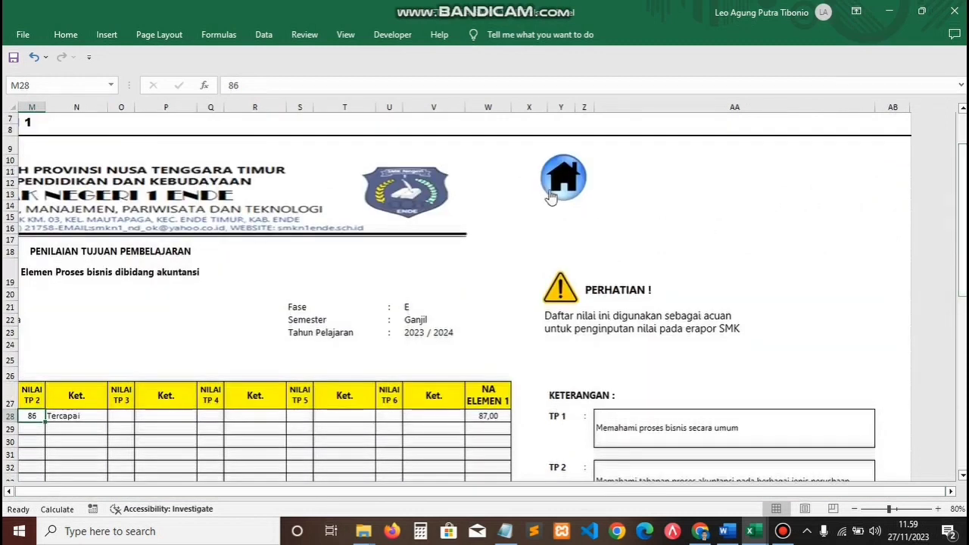
{"action": "left_click", "coordinate": [551, 196]}
{"action": "left_click", "coordinate": [604, 328]}
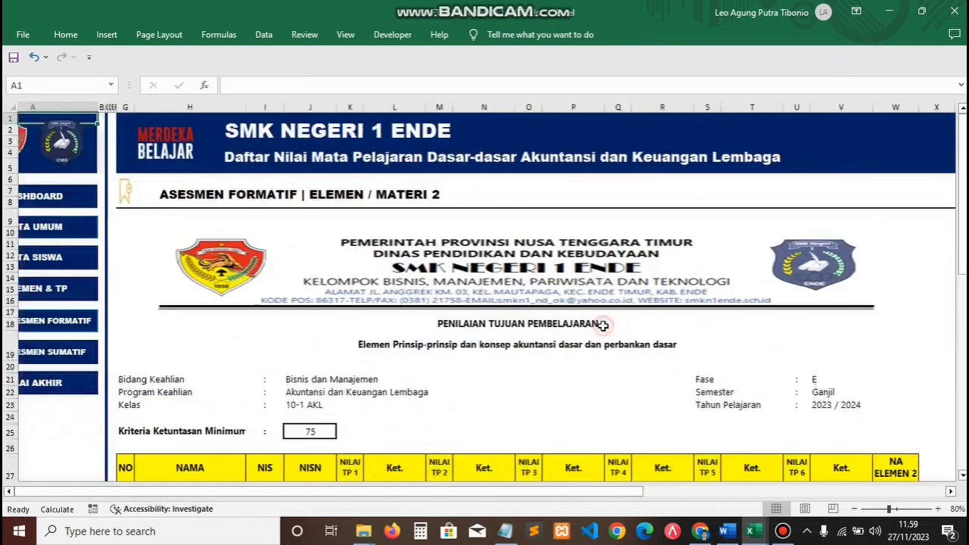
Step: Look up the student's TP 1 score for "Memahami prinsip-prinsip dan konsep Akuntansi Dasar" on the element 2 sheet
{"action": "left_click_drag", "start_coordinate": [962, 231], "coordinate": [962, 326]}
{"action": "left_click_drag", "start_coordinate": [565, 498], "coordinate": [839, 480]}
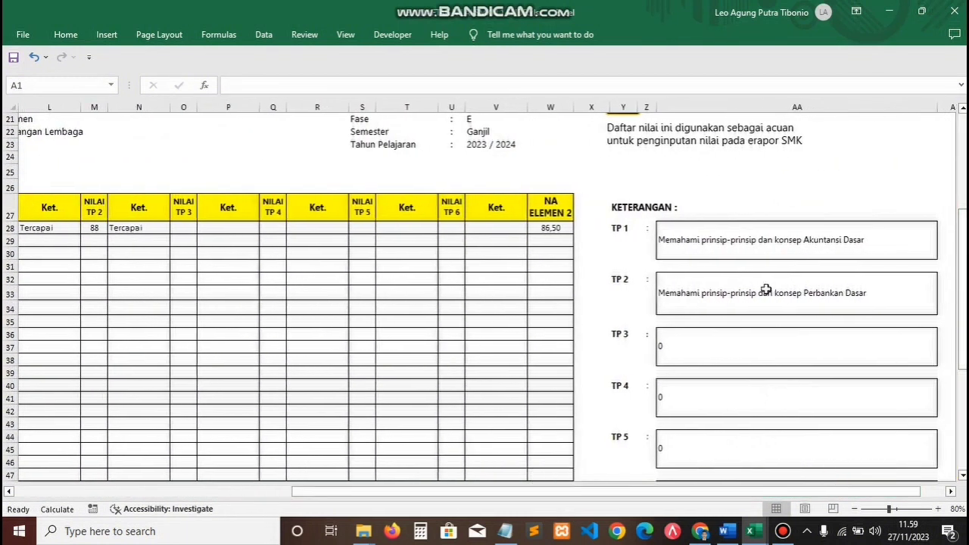
{"action": "left_click", "coordinate": [751, 234]}
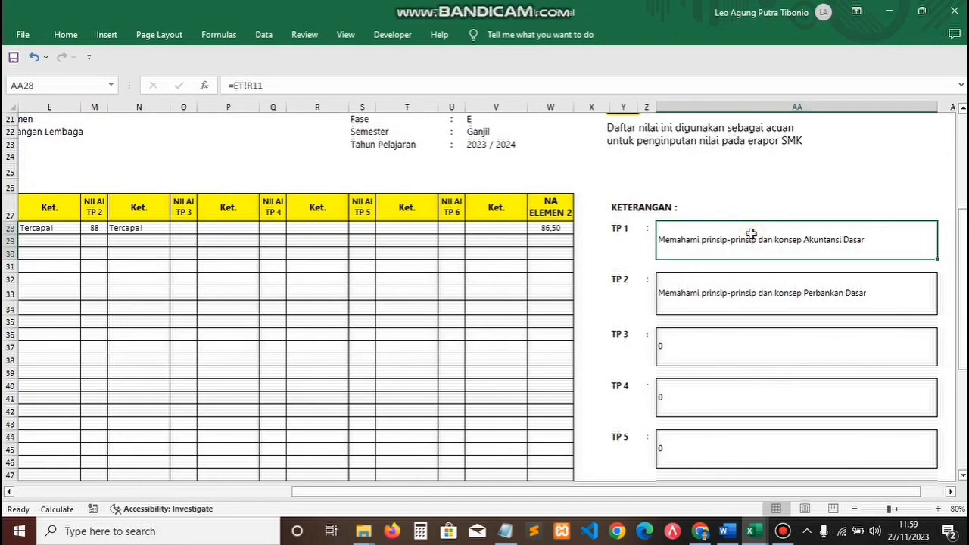
{"action": "left_click_drag", "start_coordinate": [622, 492], "coordinate": [471, 486]}
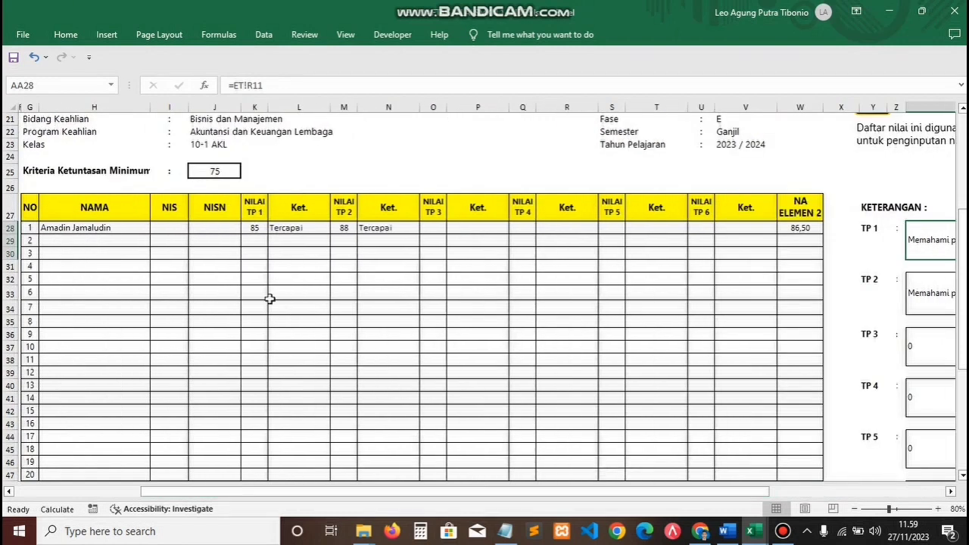
{"action": "left_click", "coordinate": [261, 226]}
{"action": "mouse_move", "coordinate": [715, 532]}
{"action": "mouse_move", "coordinate": [751, 532]}
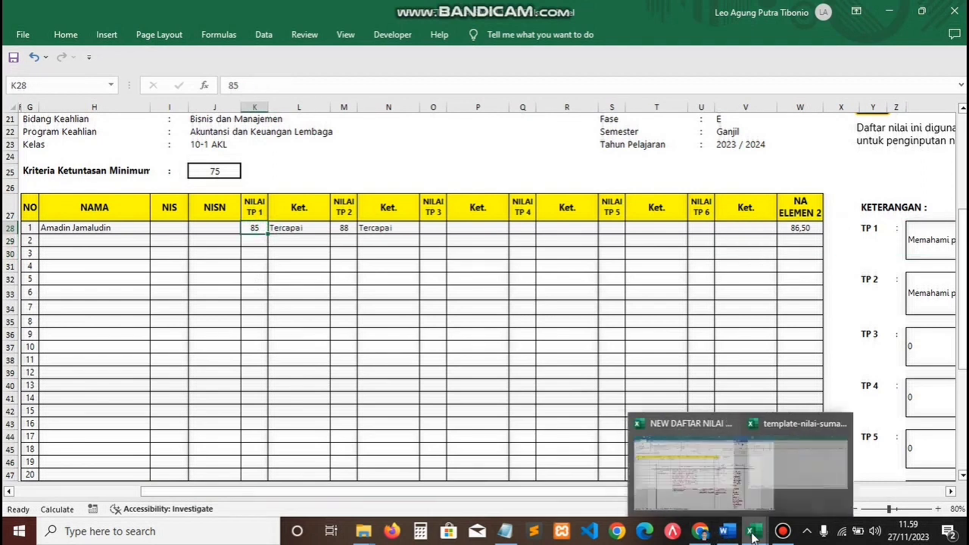
Step: Return to the template workbook and enter 85 in F3 for "Memahami prinsip-prinsip dan konsep Akuntansi Dasar"
{"action": "left_click", "coordinate": [824, 494]}
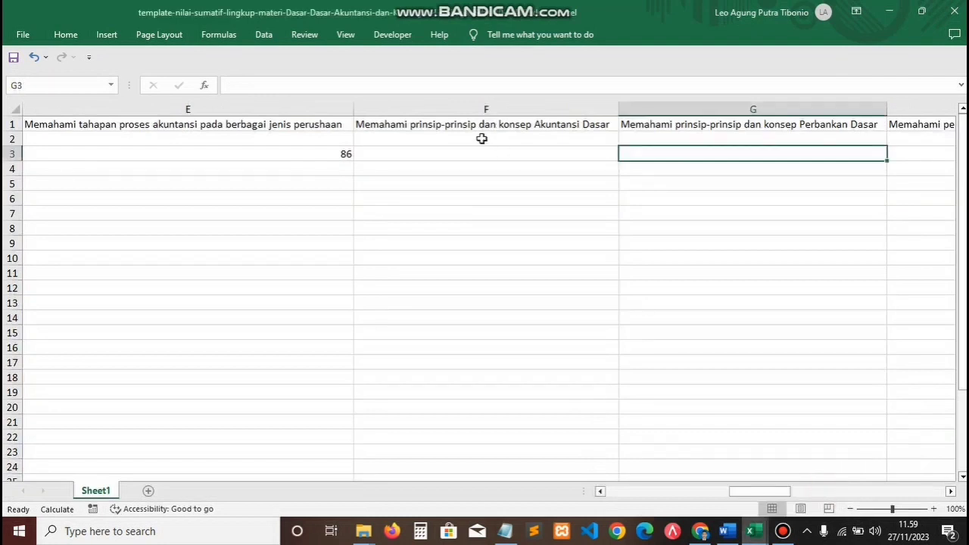
{"action": "key", "text": "Left"}
{"action": "type", "text": "8"}
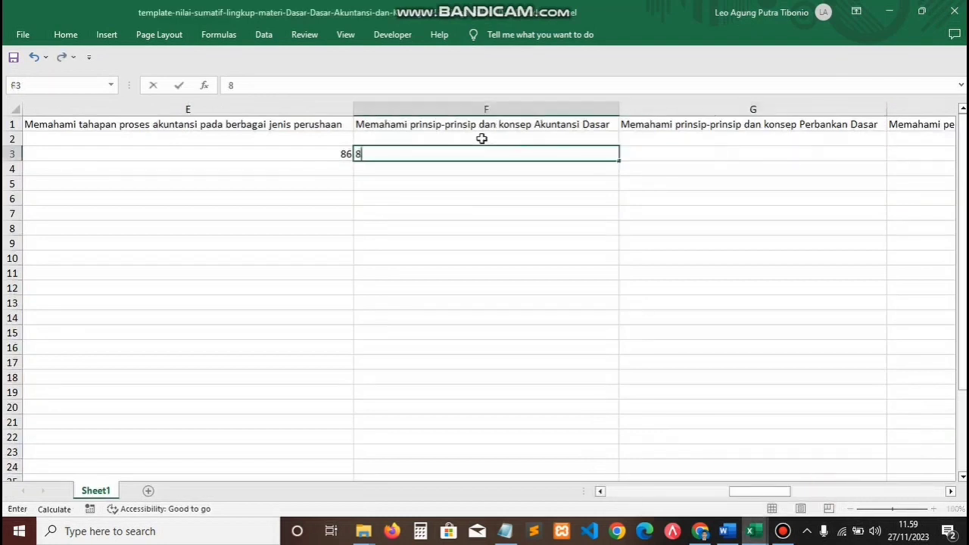
{"action": "key", "text": "Tab"}
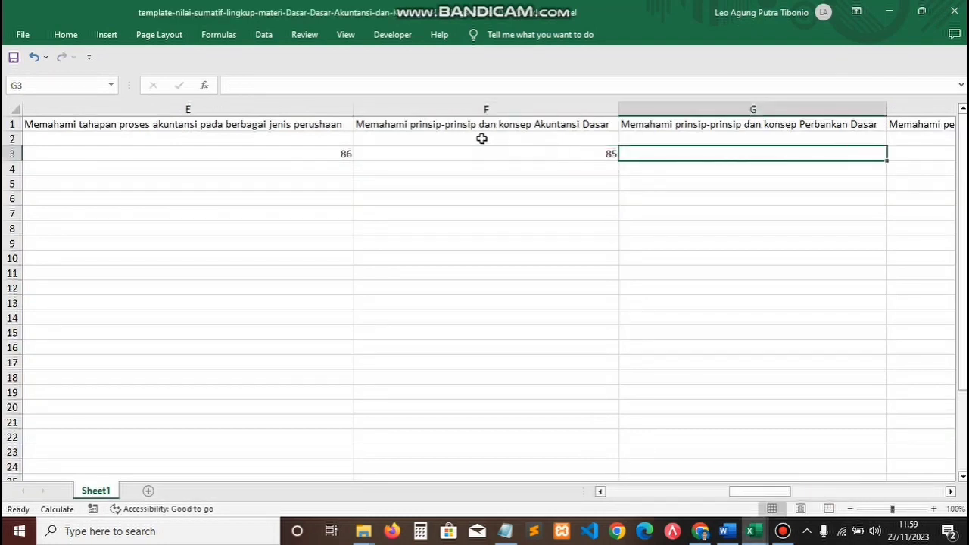
Step: Look up the student's TP 2 score for "Memahami prinsip-prinsip dan konsep Perbankan Dasar" in the grade list's element 2 sheet
{"action": "left_click", "coordinate": [669, 121]}
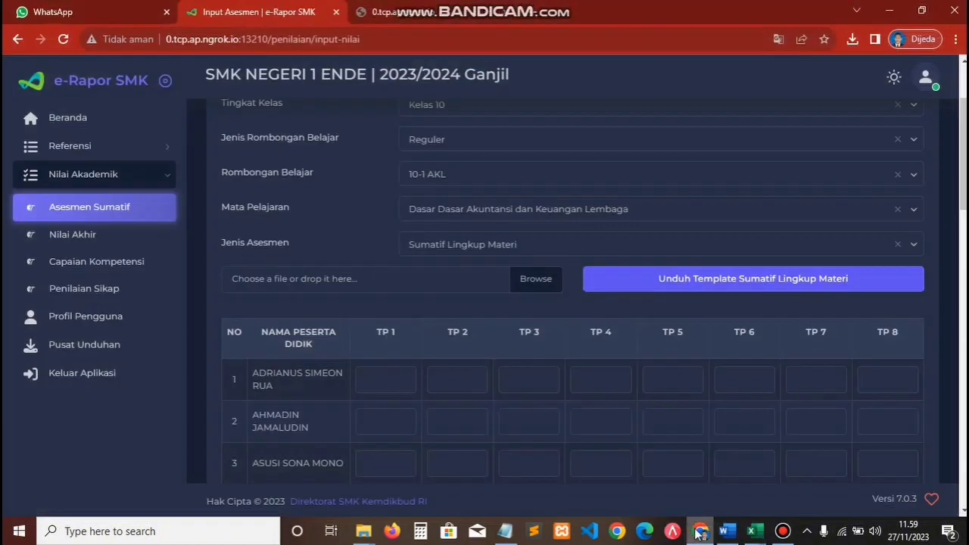
{"action": "left_click", "coordinate": [698, 533]}
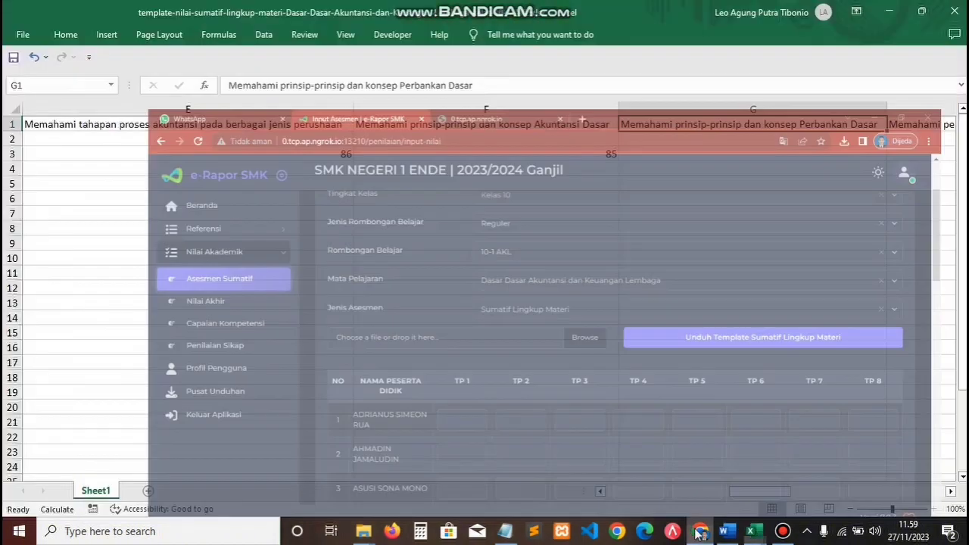
{"action": "mouse_move", "coordinate": [750, 532]}
{"action": "left_click", "coordinate": [749, 478]}
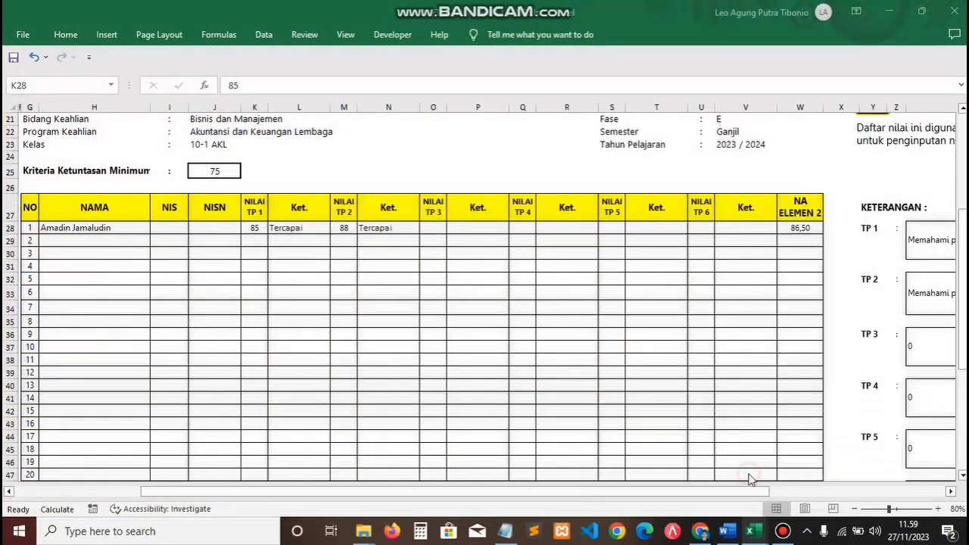
{"action": "left_click_drag", "start_coordinate": [669, 490], "coordinate": [870, 472]}
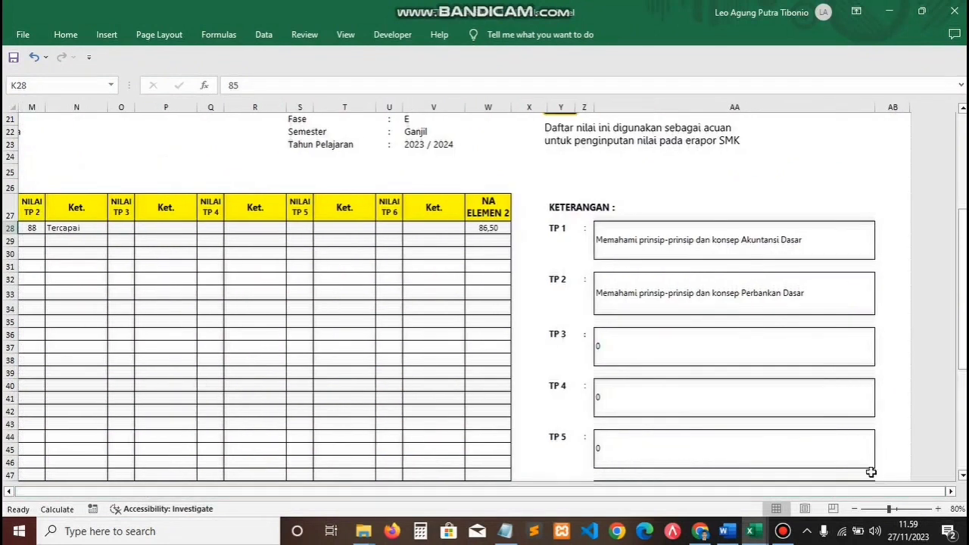
{"action": "left_click", "coordinate": [756, 293]}
{"action": "left_click_drag", "start_coordinate": [712, 490], "coordinate": [484, 459]}
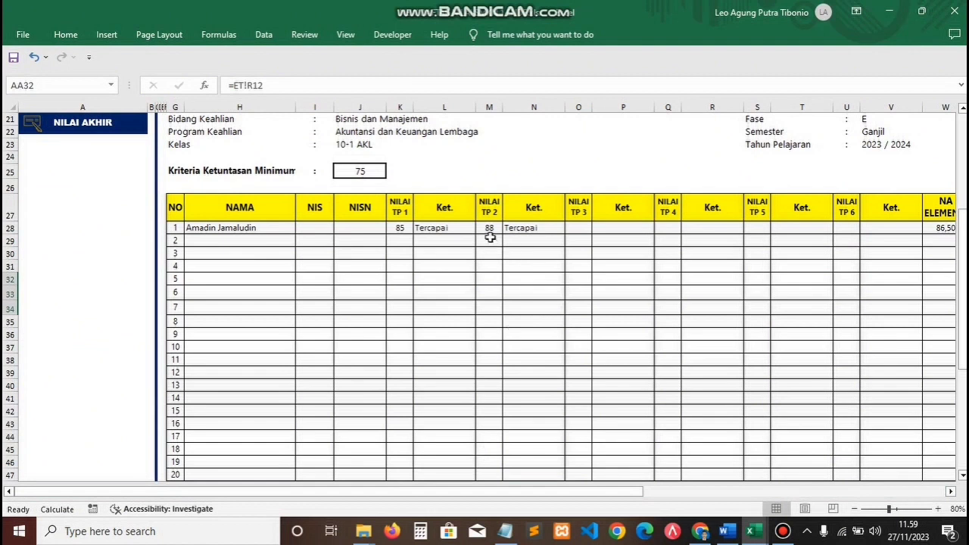
{"action": "left_click_drag", "start_coordinate": [636, 493], "coordinate": [651, 494]}
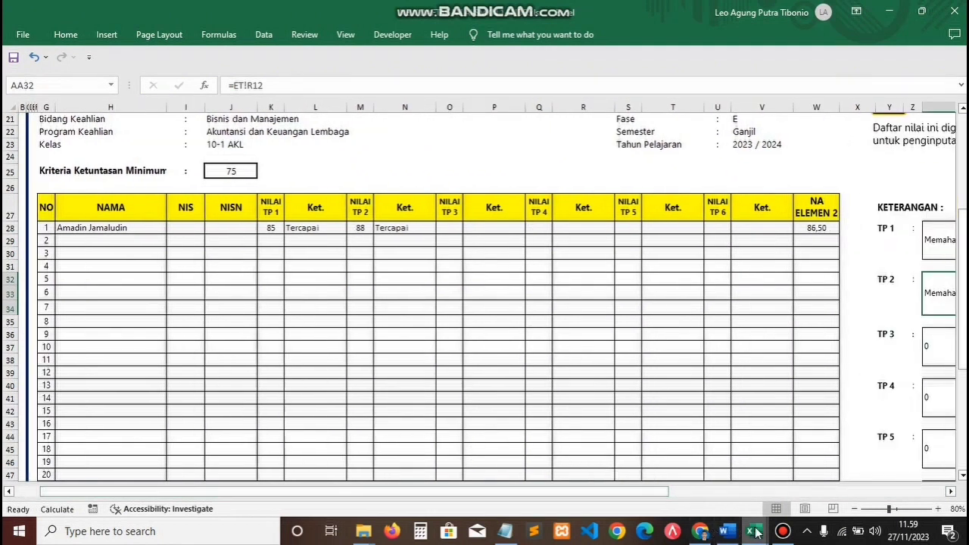
Step: Return to the template workbook and enter 88 in G3 for "Memahami prinsip-prinsip dan konsep Perbankan Dasar"
{"action": "mouse_move", "coordinate": [749, 531]}
{"action": "left_click", "coordinate": [866, 479]}
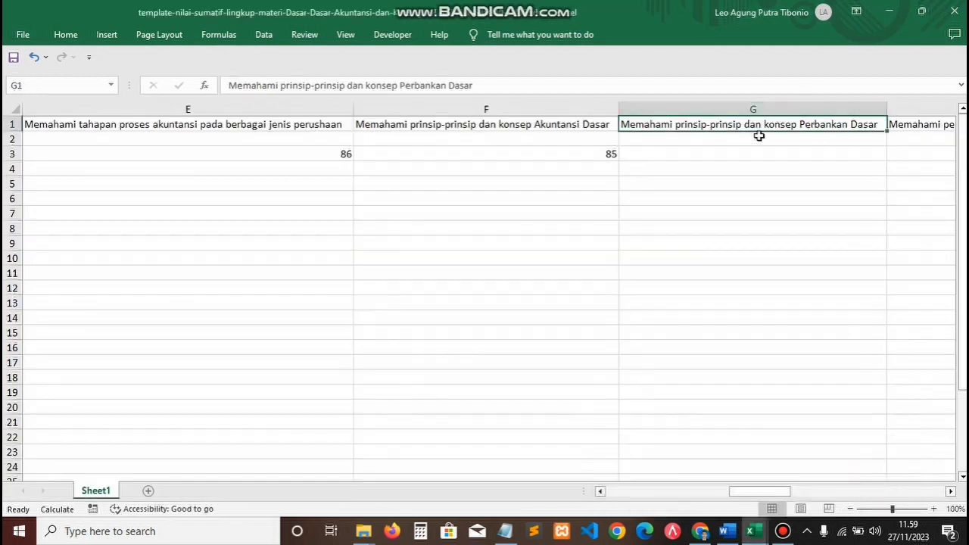
{"action": "left_click", "coordinate": [741, 153]}
{"action": "type", "text": "88"}
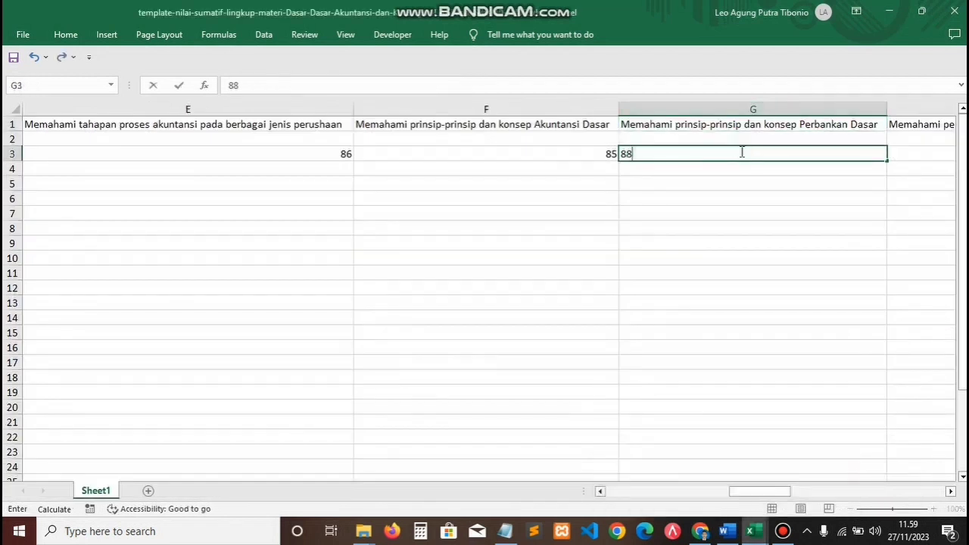
{"action": "key", "text": "Right"}
{"action": "key", "text": "Right"}
{"action": "key", "text": "Left"}
{"action": "key", "text": "Left"}
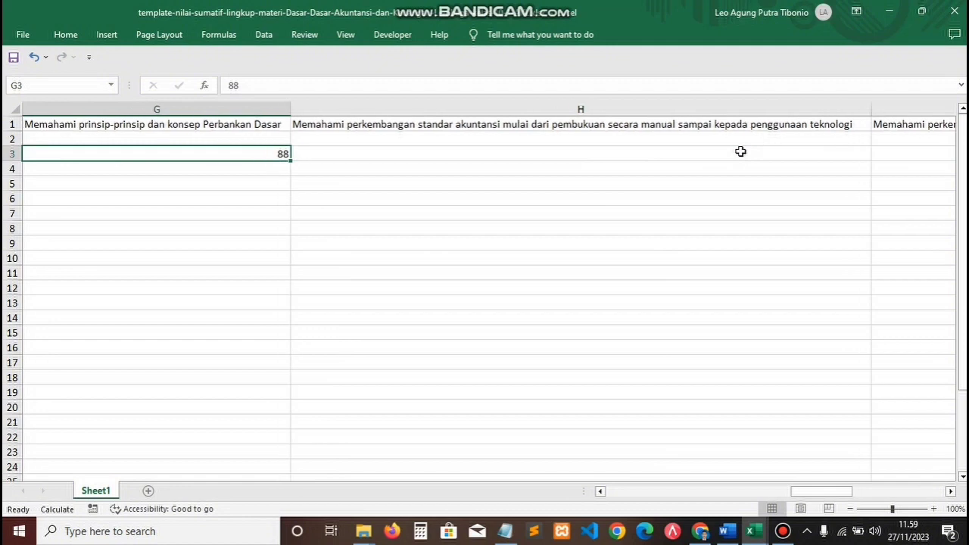
{"action": "key", "text": "Right"}
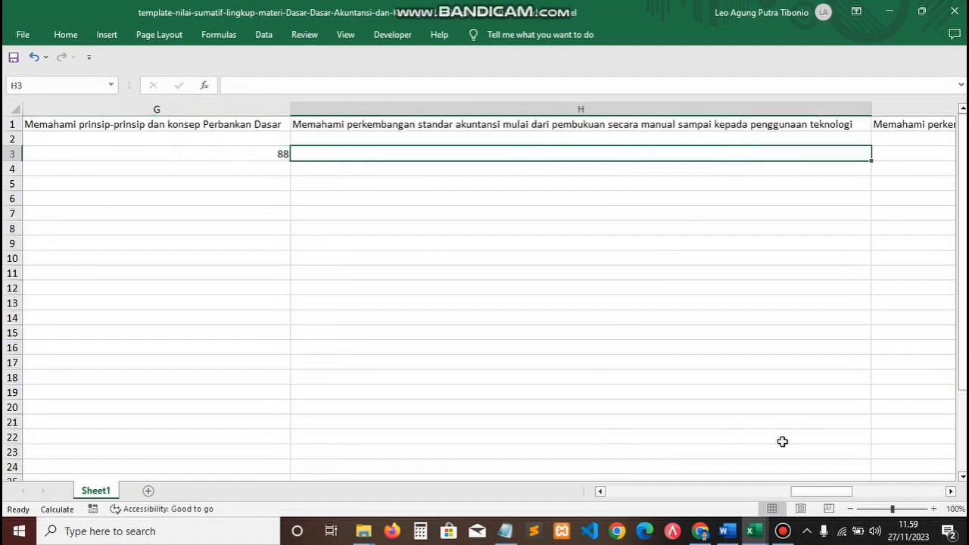
Step: Switch to the grade list workbook and open its "Asesmen Formatif" assessment sheet for Elemen 3
{"action": "left_click", "coordinate": [699, 531]}
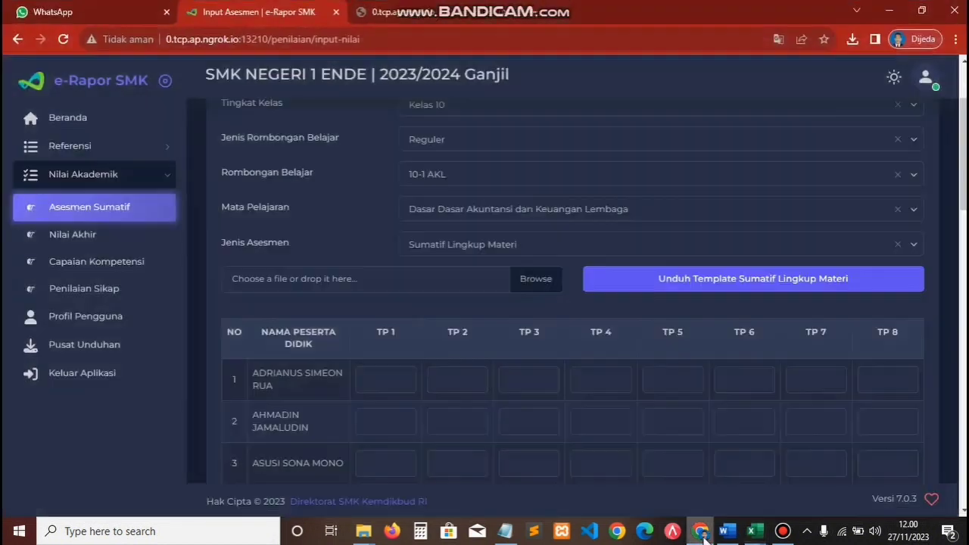
{"action": "left_click", "coordinate": [749, 534]}
{"action": "mouse_move", "coordinate": [749, 533]}
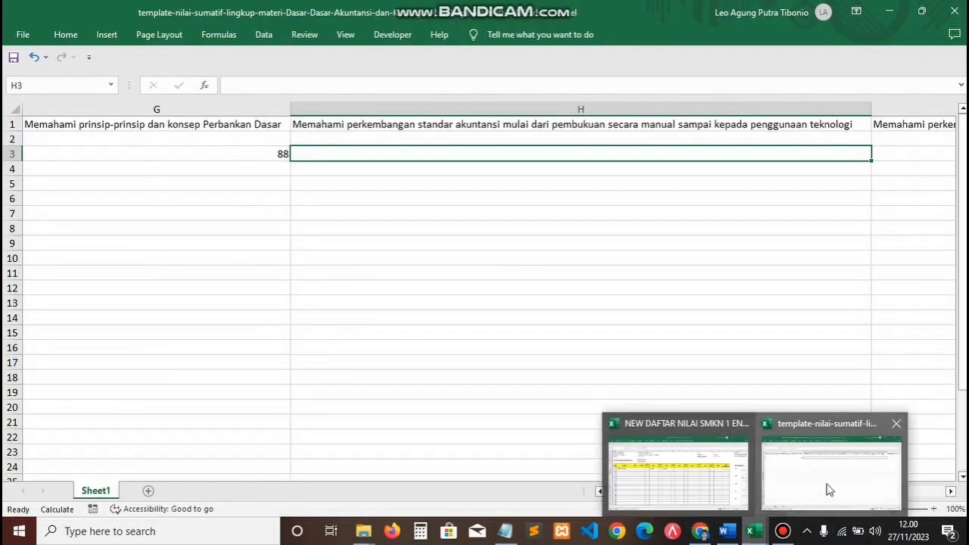
{"action": "left_click", "coordinate": [702, 473]}
{"action": "left_click_drag", "start_coordinate": [630, 493], "coordinate": [882, 475]}
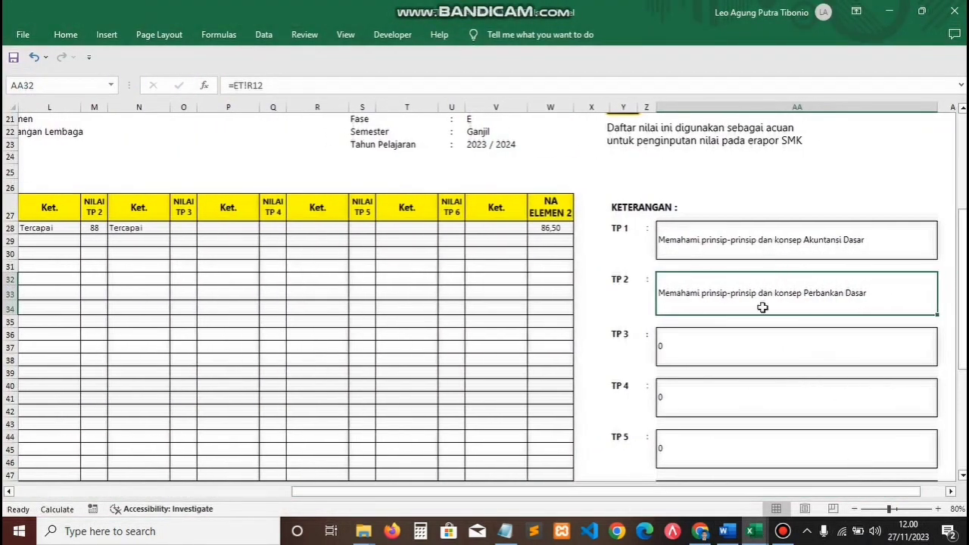
{"action": "left_click_drag", "start_coordinate": [775, 498], "coordinate": [442, 471]}
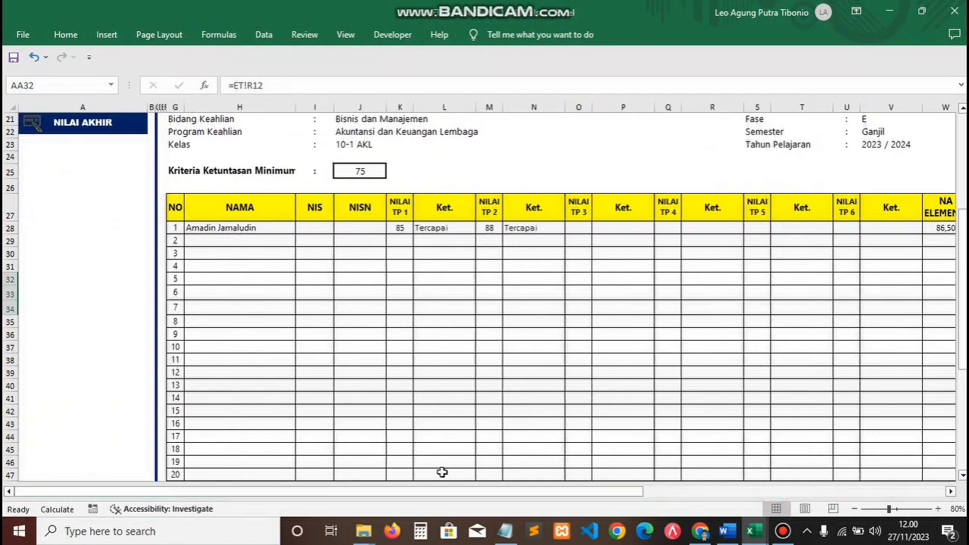
{"action": "left_click_drag", "start_coordinate": [962, 257], "coordinate": [964, 72]}
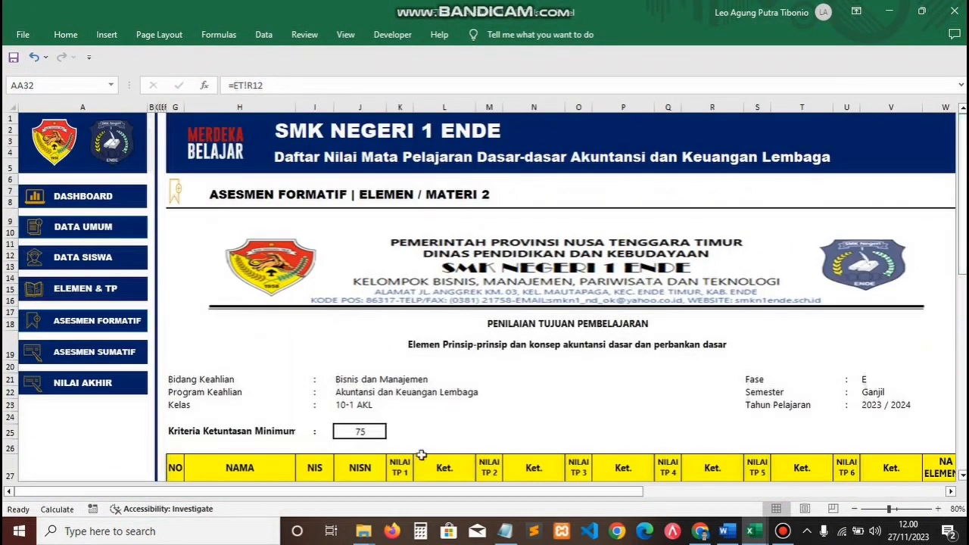
{"action": "left_click_drag", "start_coordinate": [469, 492], "coordinate": [742, 489]}
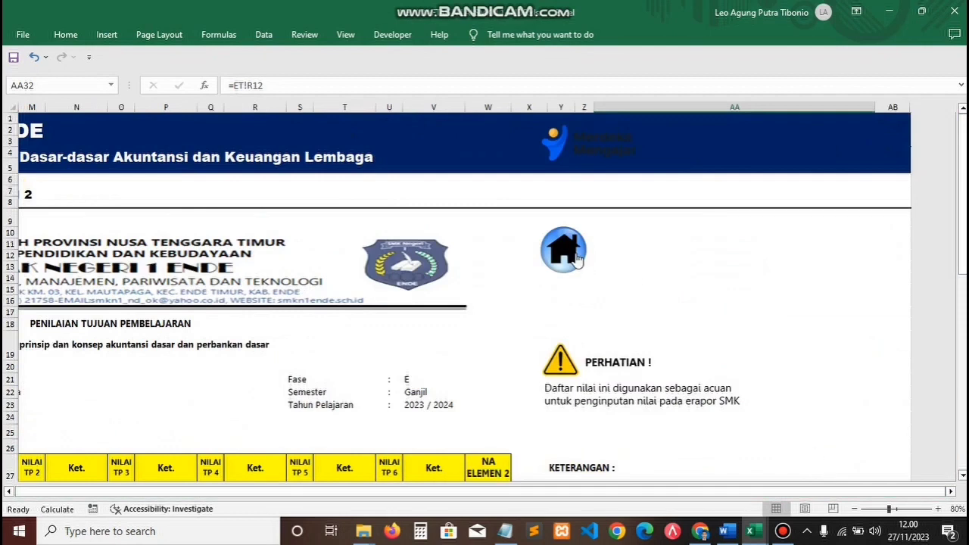
{"action": "left_click", "coordinate": [574, 254]}
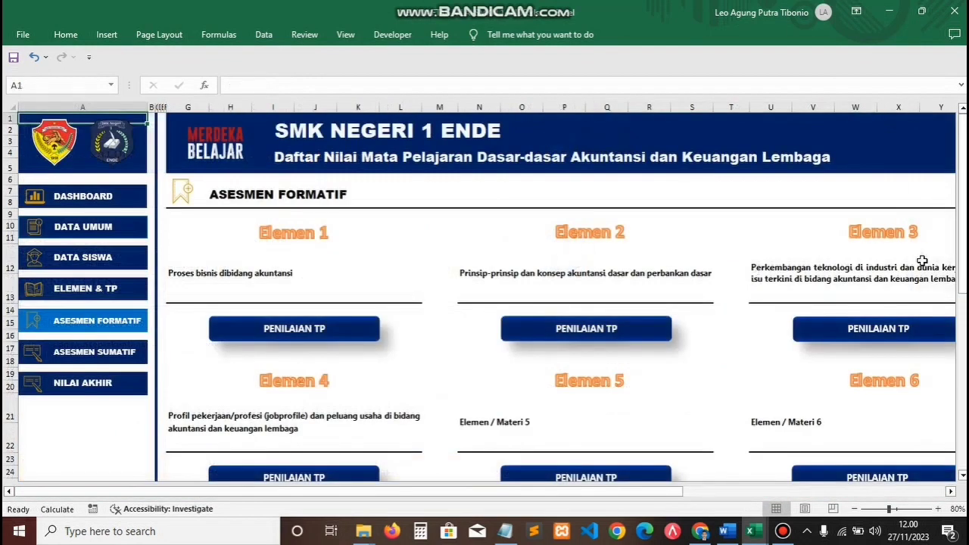
{"action": "left_click", "coordinate": [879, 329]}
Step: Compare the element 3 TP 1 description in the grade list with the learning objective heading in H1 of the template
{"action": "left_click_drag", "start_coordinate": [962, 228], "coordinate": [962, 312]}
{"action": "left_click_drag", "start_coordinate": [600, 492], "coordinate": [908, 457]}
{"action": "left_click", "coordinate": [782, 265]}
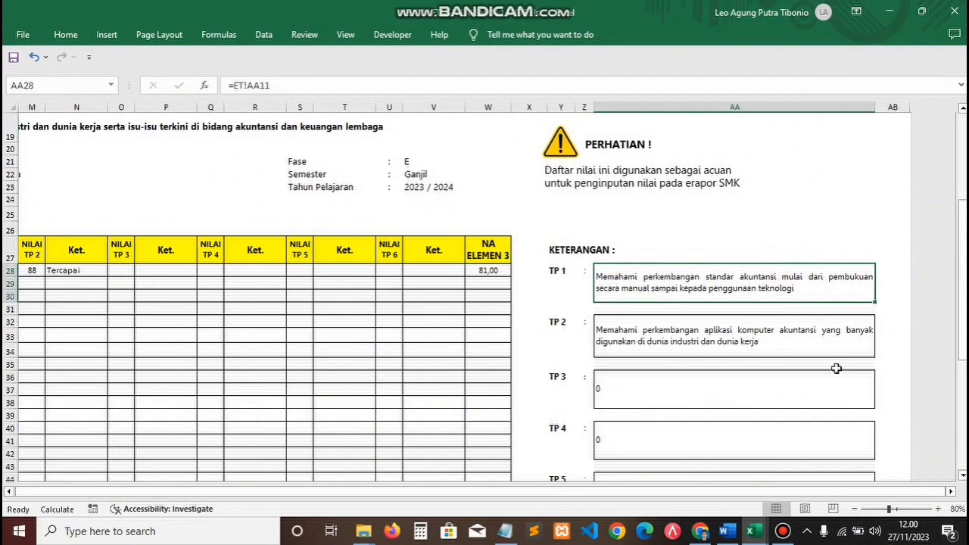
{"action": "mouse_move", "coordinate": [755, 532]}
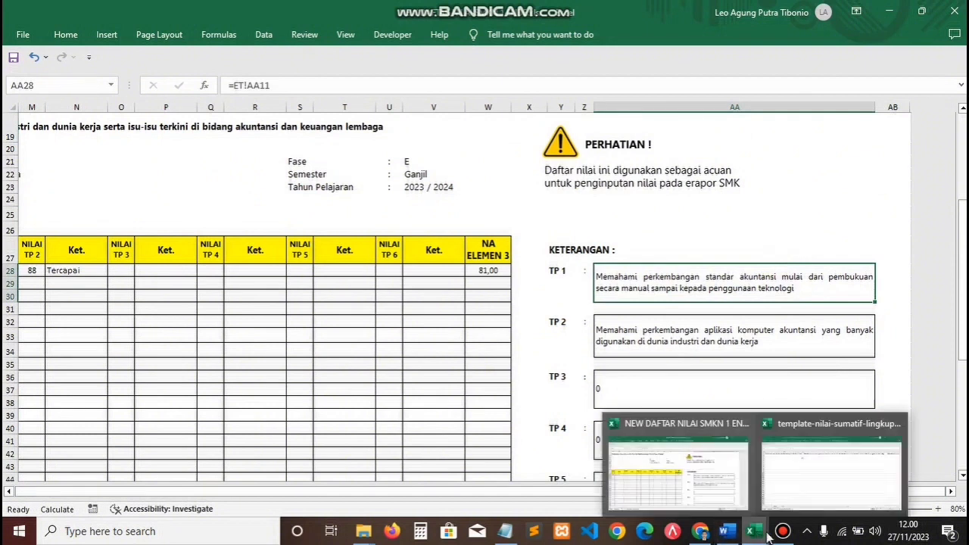
{"action": "left_click", "coordinate": [859, 483]}
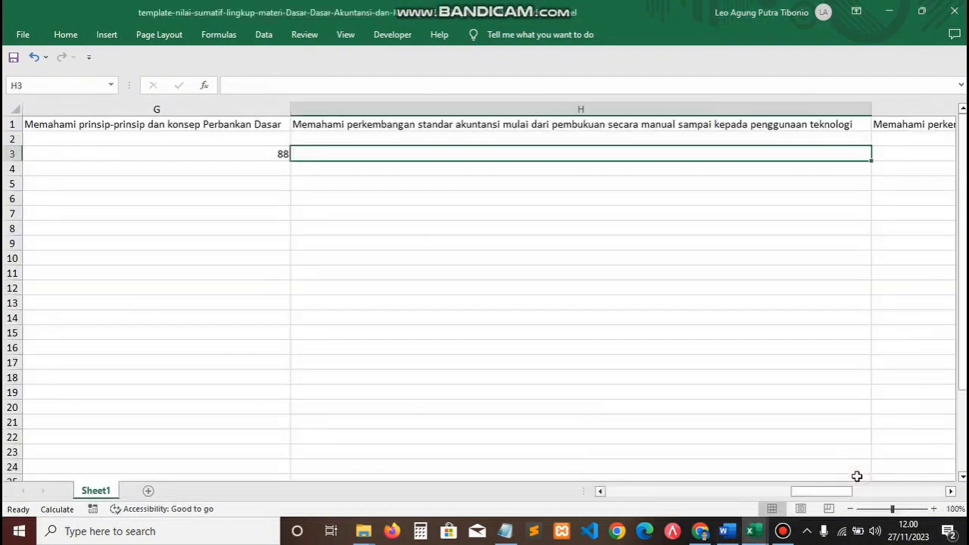
{"action": "left_click", "coordinate": [401, 122]}
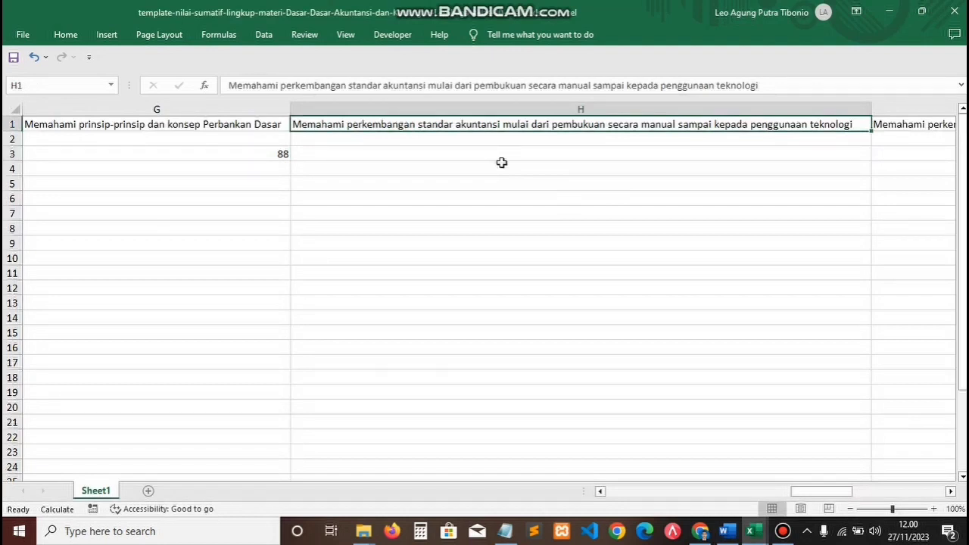
{"action": "key", "text": "Down"}
{"action": "key", "text": "Down"}
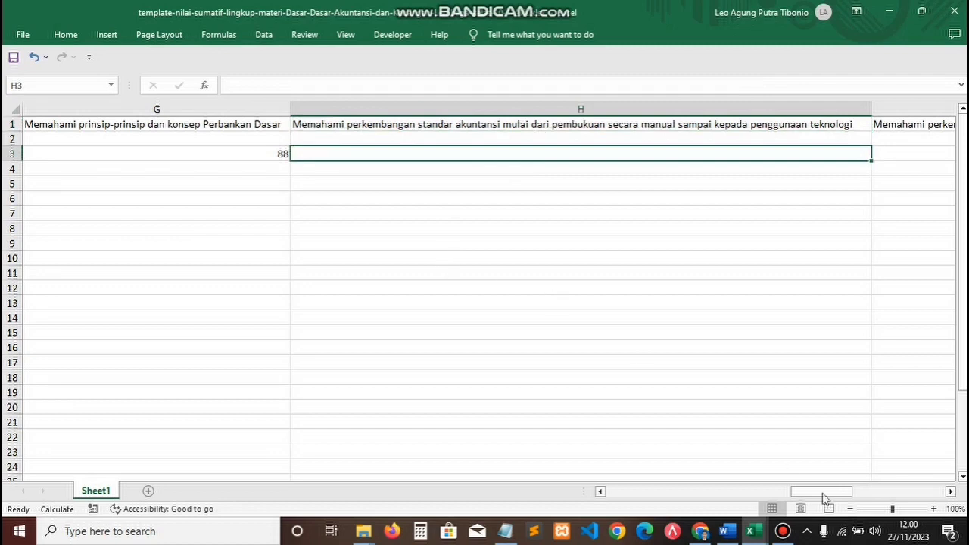
Step: Look up the student's element 3 TP 1 score in the grade list and enter 74 in H3 of the template
{"action": "mouse_move", "coordinate": [751, 532]}
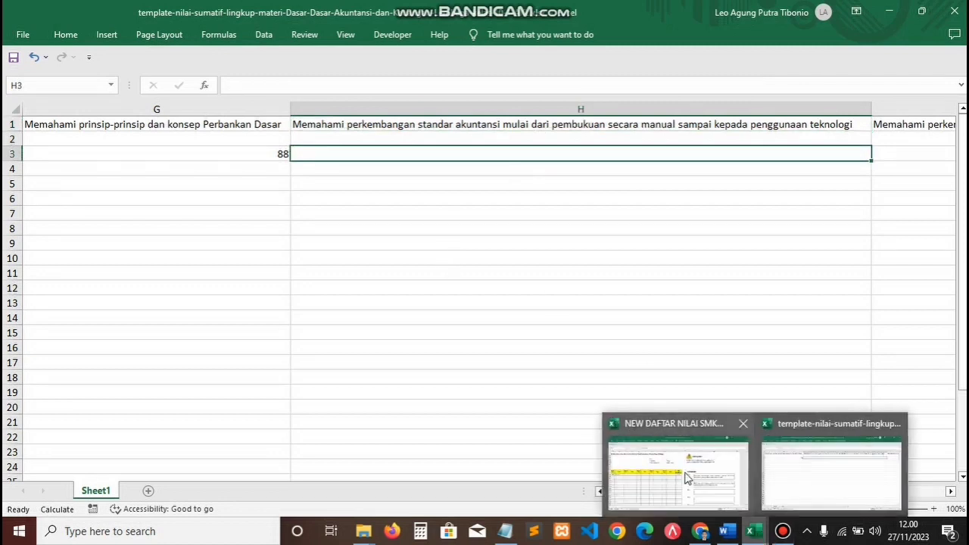
{"action": "left_click", "coordinate": [687, 476]}
{"action": "left_click_drag", "start_coordinate": [668, 492], "coordinate": [619, 504]}
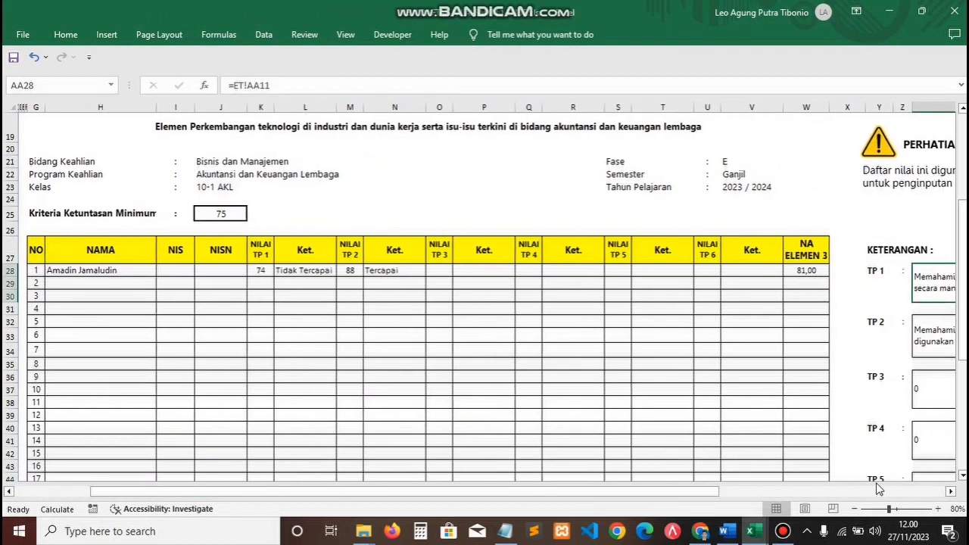
{"action": "mouse_move", "coordinate": [766, 533]}
{"action": "left_click", "coordinate": [858, 487]}
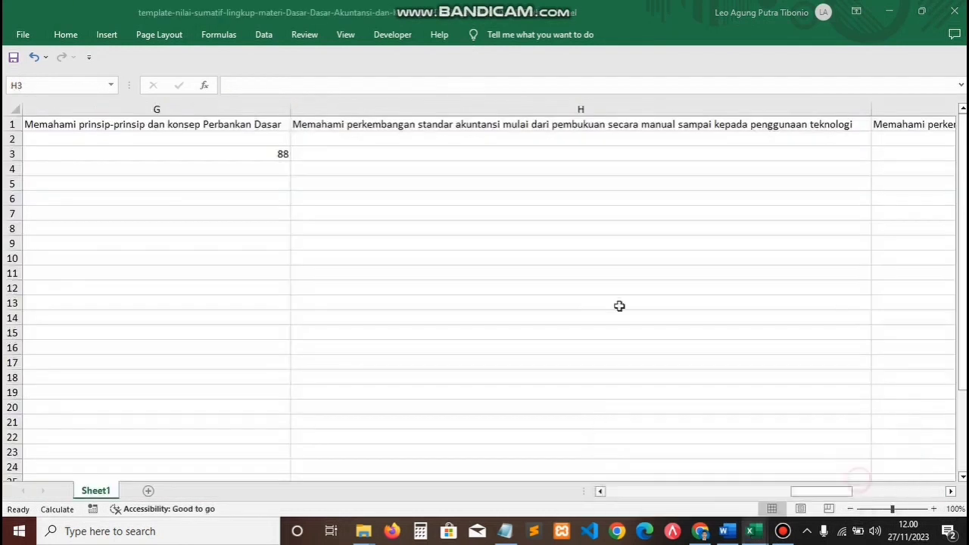
{"action": "type", "text": "74"}
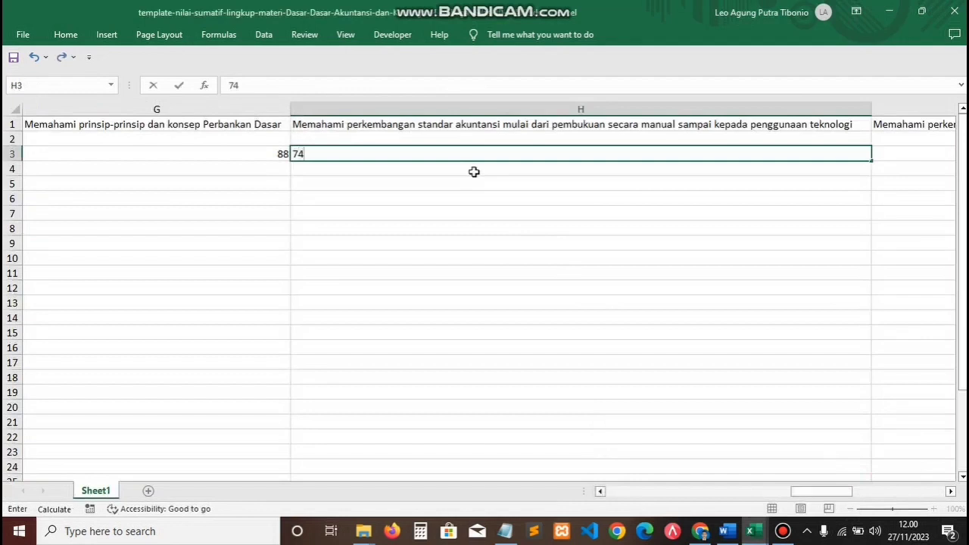
{"action": "key", "text": "Tab"}
{"action": "key", "text": "Left"}
{"action": "key", "text": "Right"}
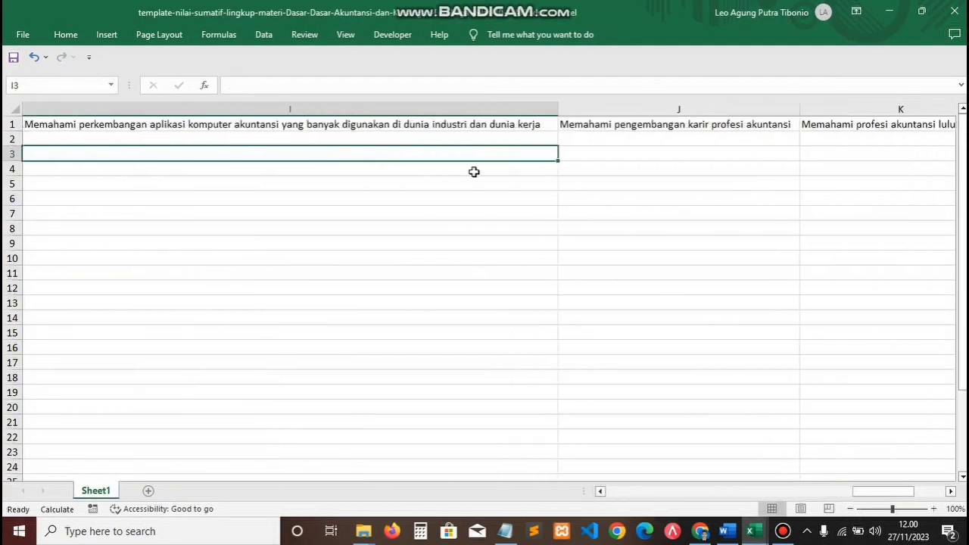
Step: Match the objective in I1 to TP 2 on the grade list's element 3 sheet and look up the student's score for it
{"action": "left_click", "coordinate": [258, 125]}
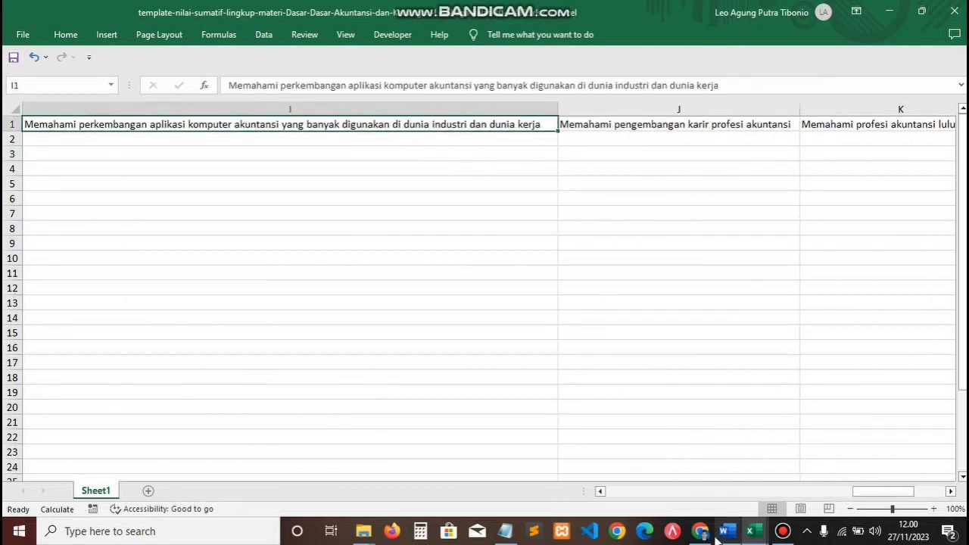
{"action": "mouse_move", "coordinate": [749, 532]}
{"action": "left_click", "coordinate": [727, 476]}
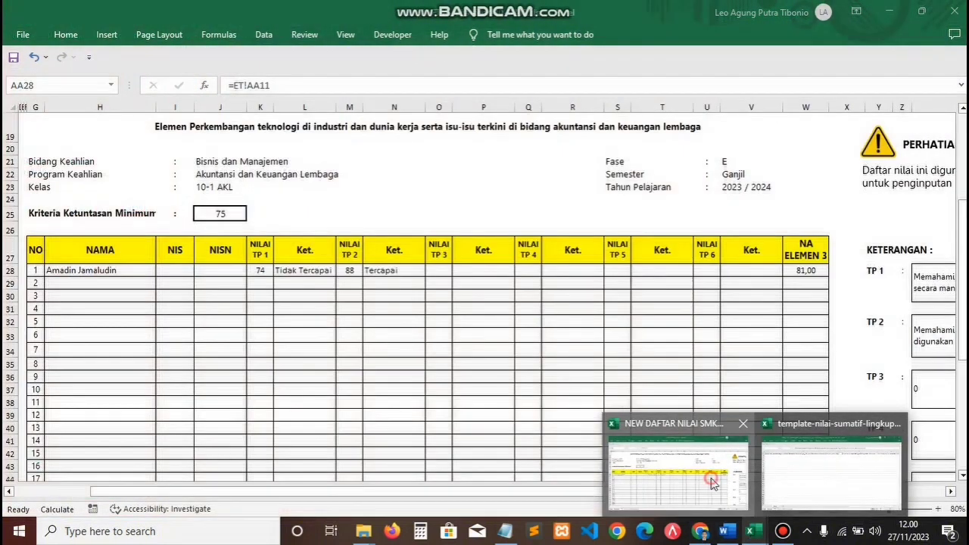
{"action": "left_click_drag", "start_coordinate": [671, 491], "coordinate": [934, 459]}
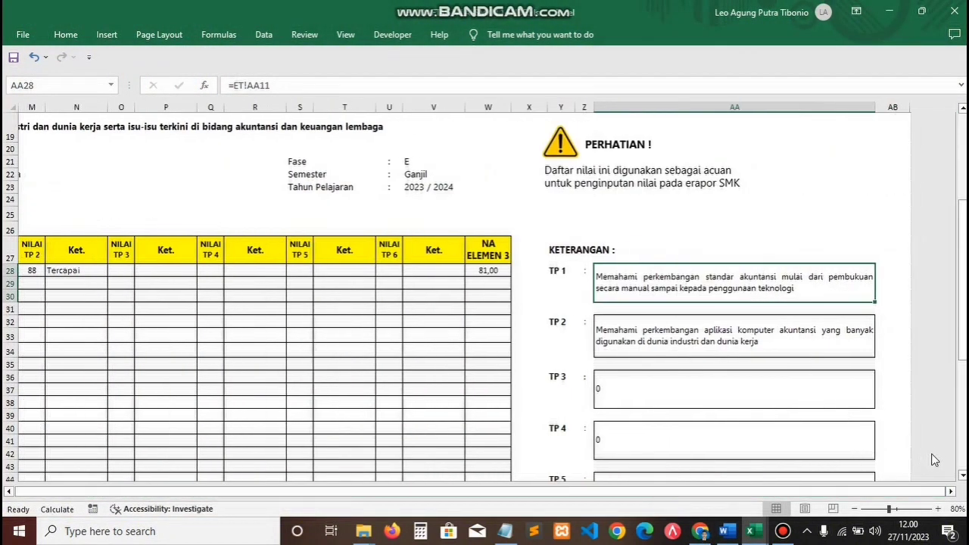
{"action": "left_click", "coordinate": [809, 330]}
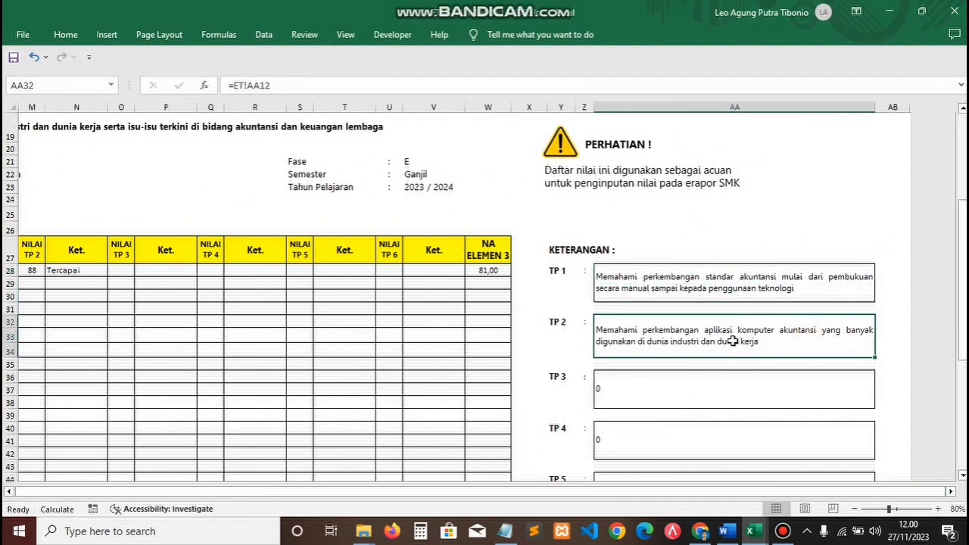
{"action": "left_click_drag", "start_coordinate": [713, 494], "coordinate": [483, 459]}
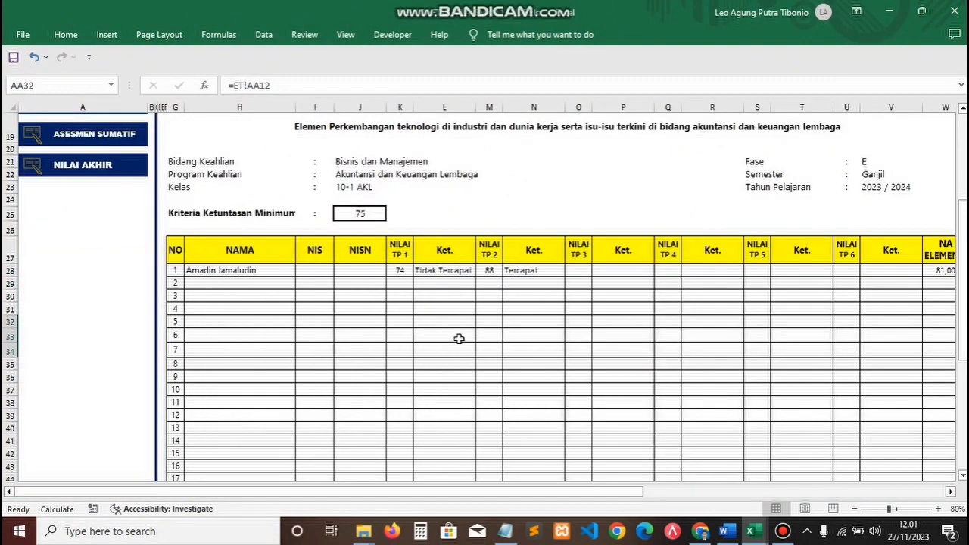
{"action": "left_click_drag", "start_coordinate": [426, 493], "coordinate": [500, 494]}
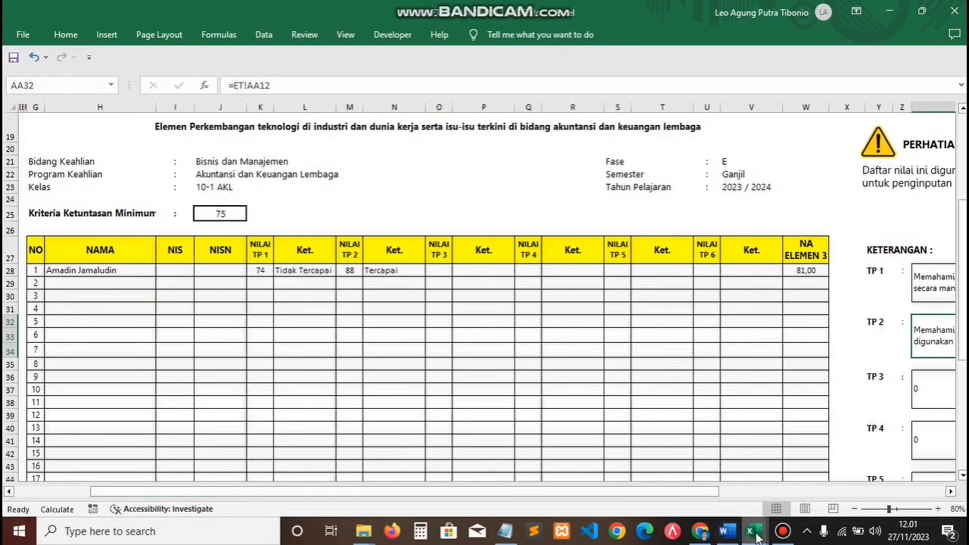
Step: Enter the element 3 TP 2 score of 88 in I3 of the template and bring up the J and K objective headings
{"action": "mouse_move", "coordinate": [749, 534]}
{"action": "left_click", "coordinate": [830, 498]}
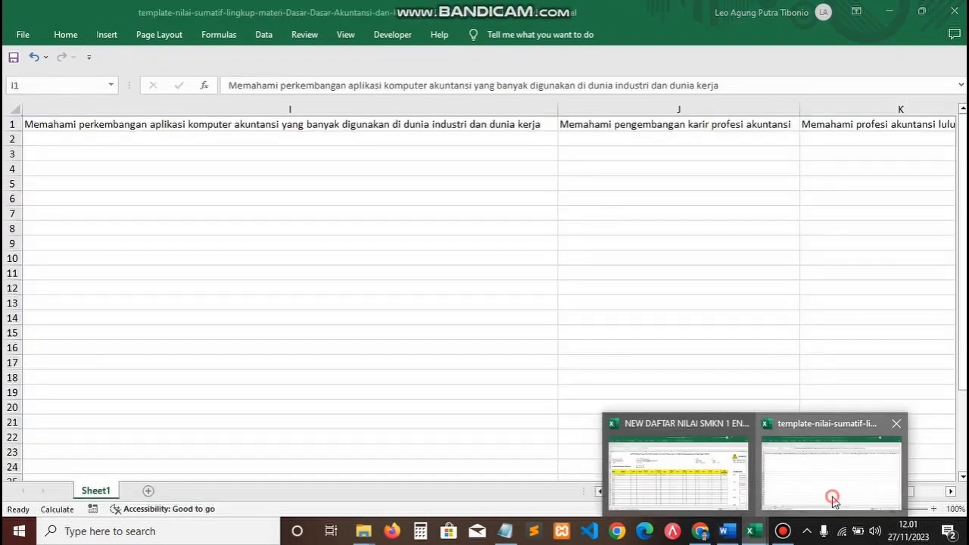
{"action": "left_click", "coordinate": [373, 153]}
{"action": "type", "text": "88"}
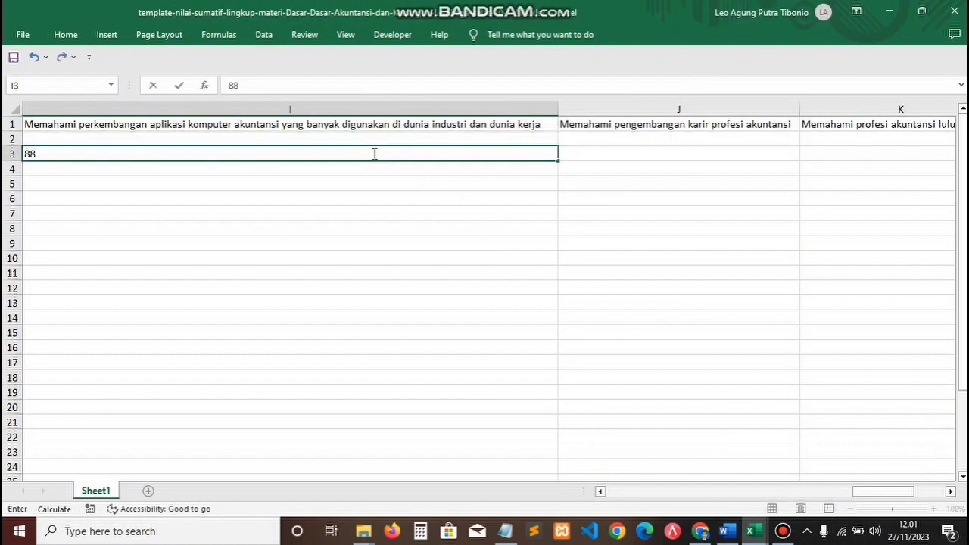
{"action": "key", "text": "Tab"}
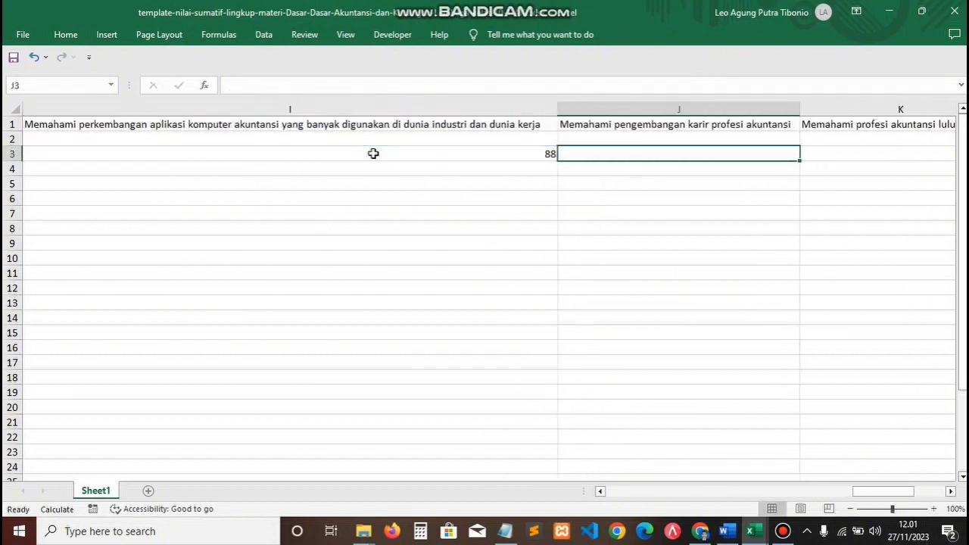
{"action": "key", "text": "Right"}
{"action": "key", "text": "Left"}
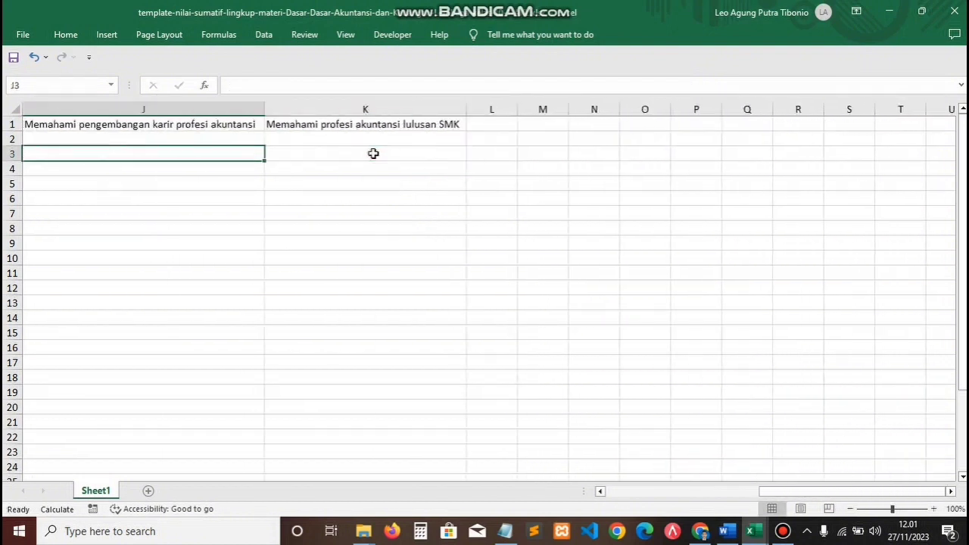
Step: Switch to the grade list workbook and open its "Asesmen Formatif" assessment sheet for Elemen 4
{"action": "mouse_move", "coordinate": [752, 530]}
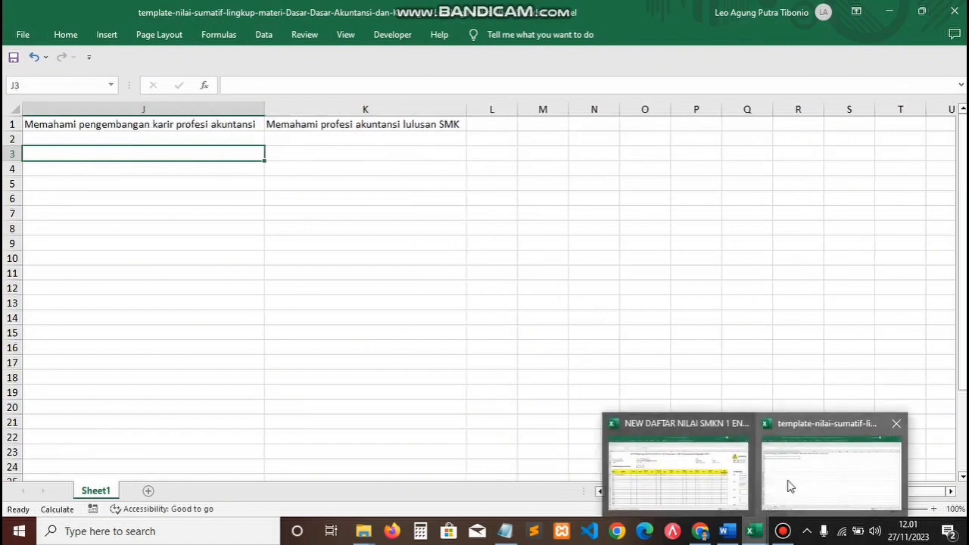
{"action": "left_click", "coordinate": [731, 478]}
{"action": "left_click_drag", "start_coordinate": [731, 489], "coordinate": [714, 488]}
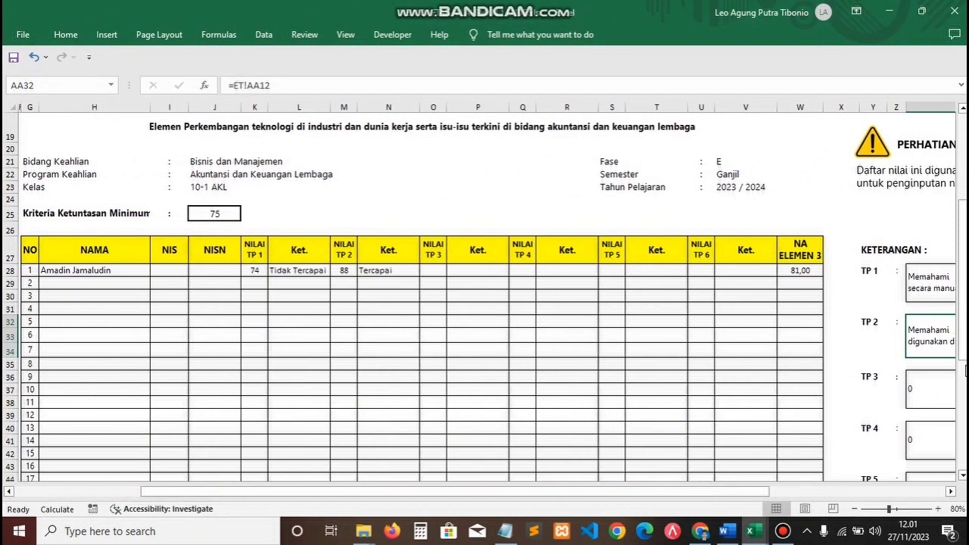
{"action": "left_click_drag", "start_coordinate": [963, 356], "coordinate": [963, 268]}
{"action": "left_click", "coordinate": [889, 254]}
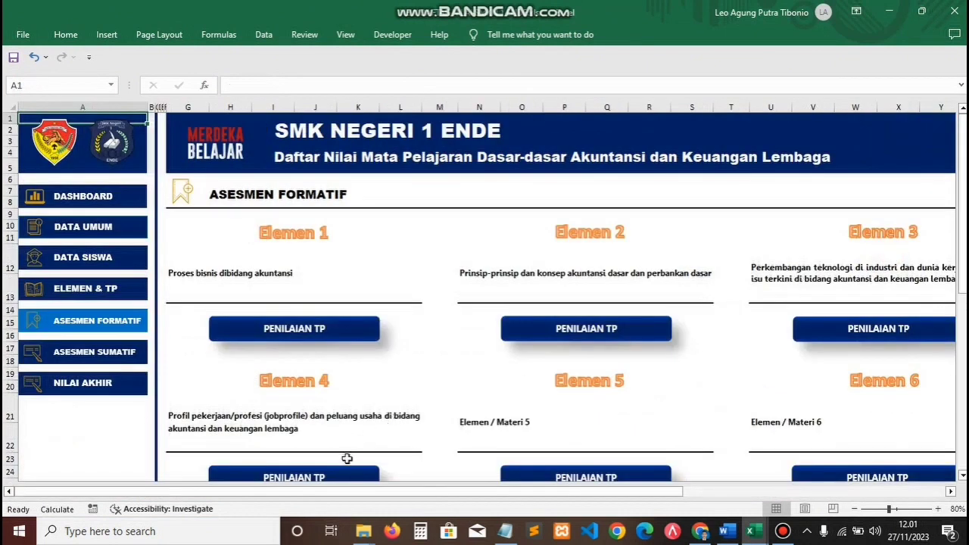
{"action": "left_click", "coordinate": [333, 478]}
Step: Check the TP descriptions on the Elemen 4 sheet and look up the student's scores for them
{"action": "left_click_drag", "start_coordinate": [962, 198], "coordinate": [962, 274]}
{"action": "left_click_drag", "start_coordinate": [552, 492], "coordinate": [805, 467]}
{"action": "left_click", "coordinate": [745, 306]}
{"action": "left_click_drag", "start_coordinate": [708, 491], "coordinate": [502, 478]}
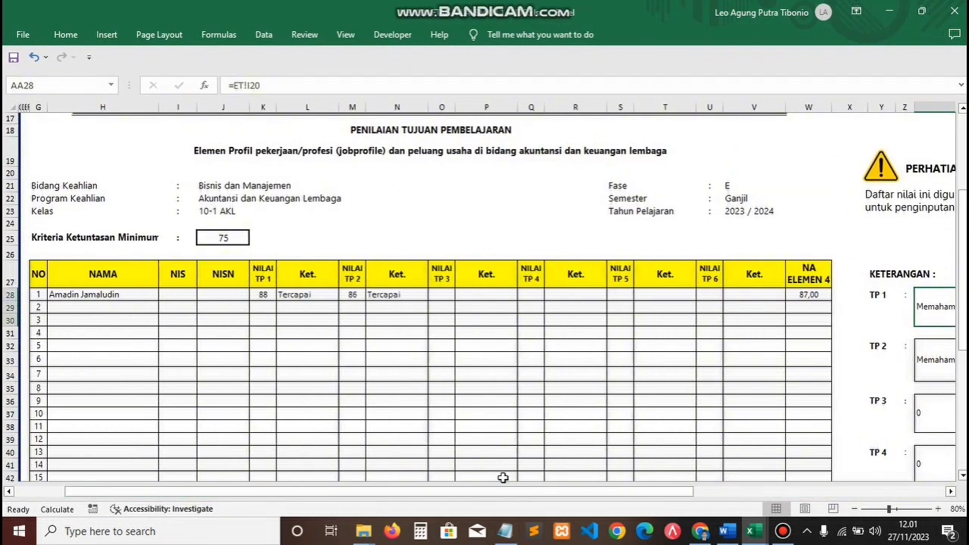
{"action": "left_click", "coordinate": [788, 534]}
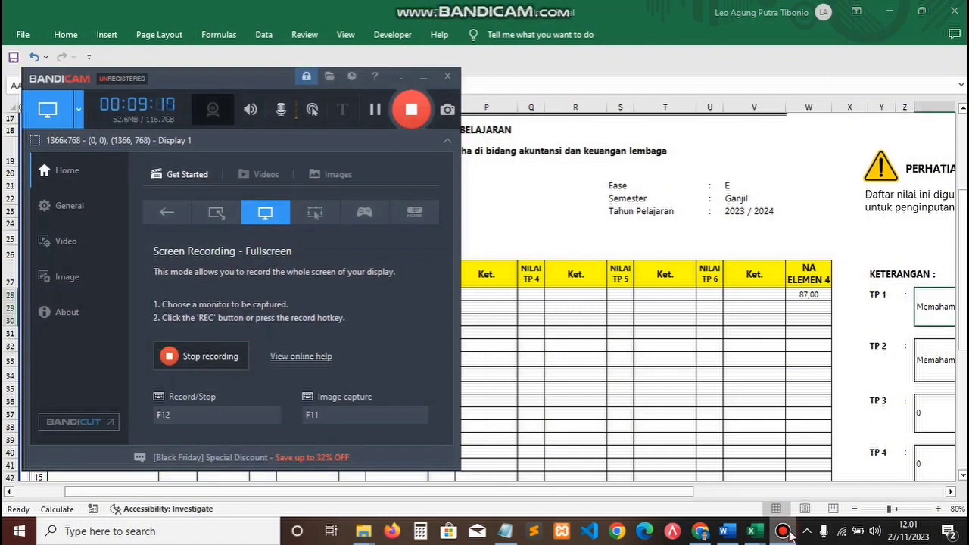
{"action": "left_click", "coordinate": [788, 533]}
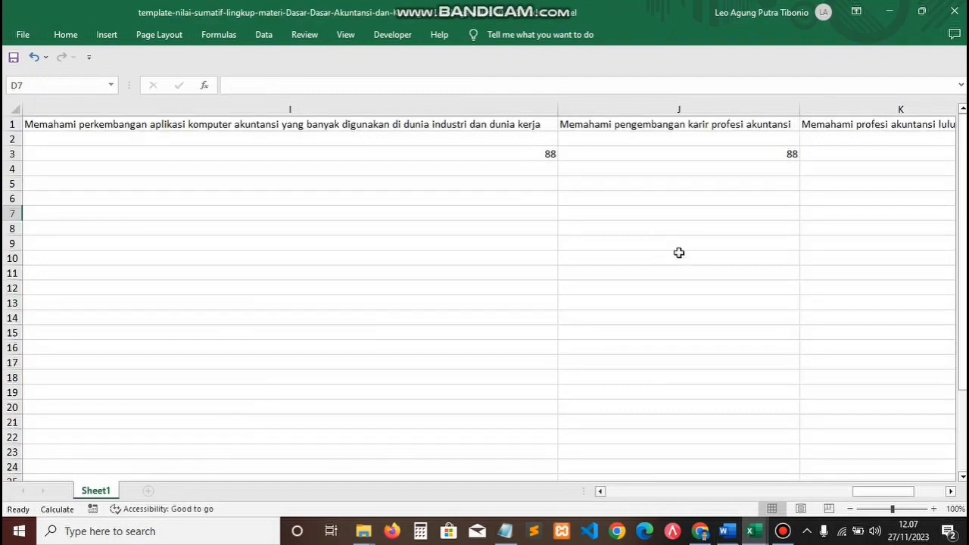
Step: Review the filled template, close its workbook and switch to the e-Rapor SMK assessment page in Chrome
{"action": "left_click_drag", "start_coordinate": [874, 494], "coordinate": [691, 492]}
{"action": "left_click", "coordinate": [965, 3]}
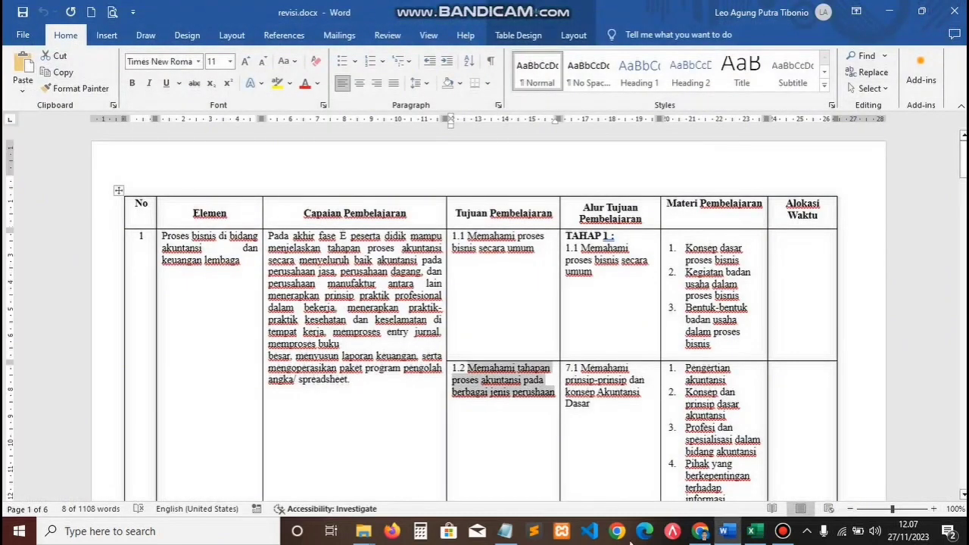
{"action": "left_click", "coordinate": [700, 531]}
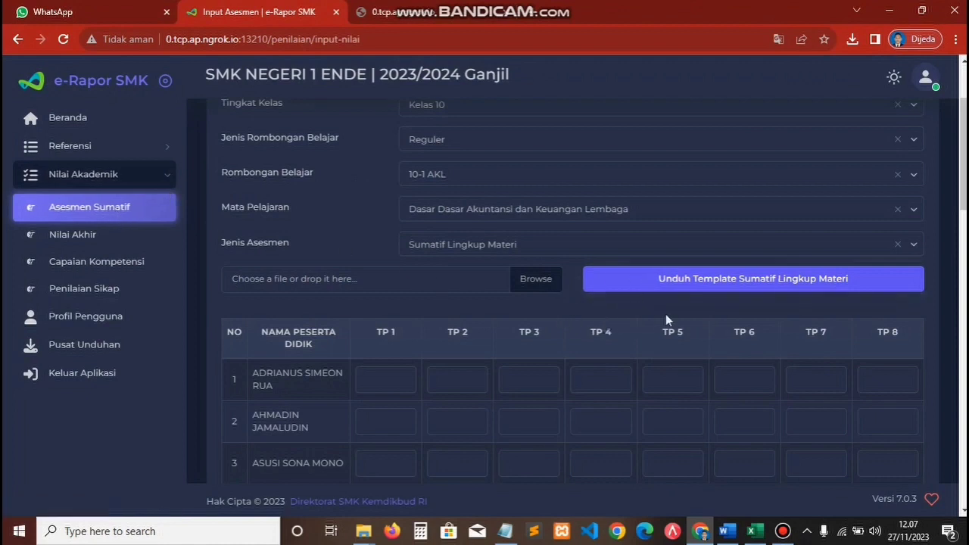
Step: Upload template-nilai-sumatif-lingkup-materi-Dasar-Dasar-Akuntansi-dan-Keuangan-Lembaga-kelas-10-1-AKL.xlsx from Downloads as the Sumatif Lingkup Materi scores
{"action": "left_click", "coordinate": [533, 280]}
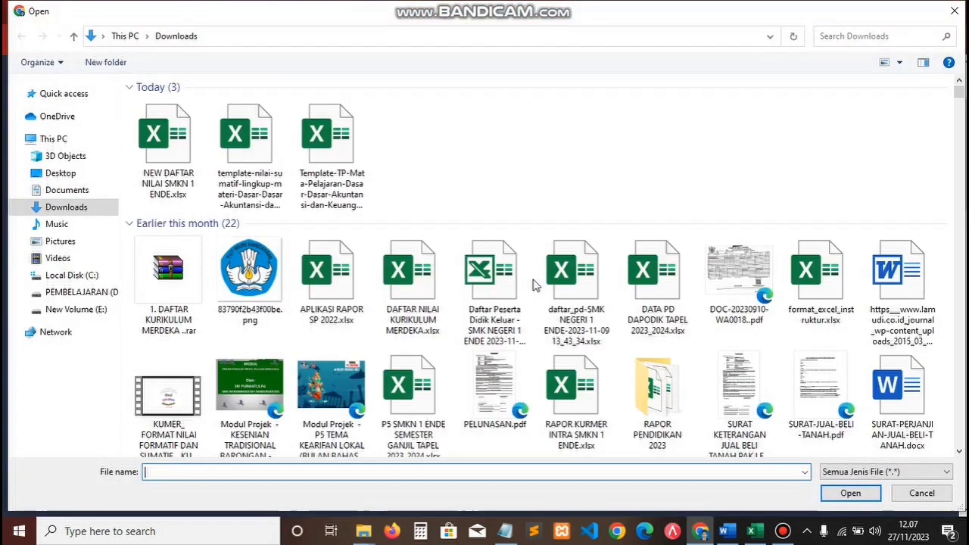
{"action": "left_click", "coordinate": [227, 198]}
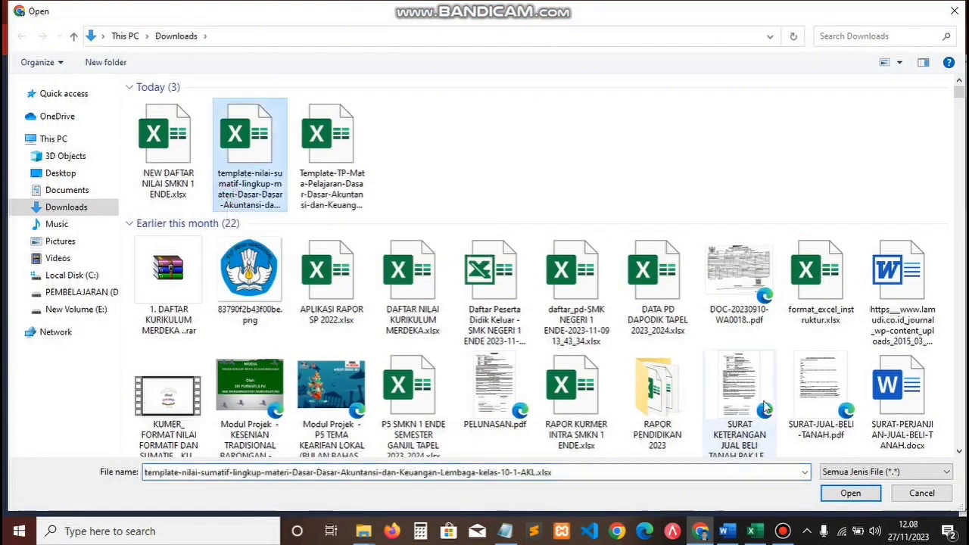
{"action": "left_click", "coordinate": [848, 496]}
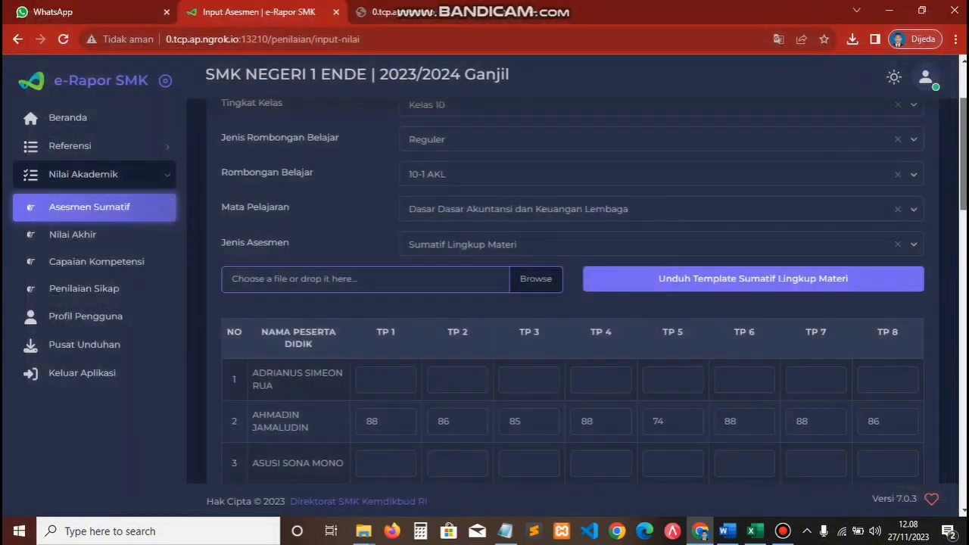
Step: Check the imported TP scores, save them for class 10-1 AKL and dismiss the confirmation
{"action": "scroll", "coordinate": [407, 303], "scroll_direction": "down", "scroll_amount": 2}
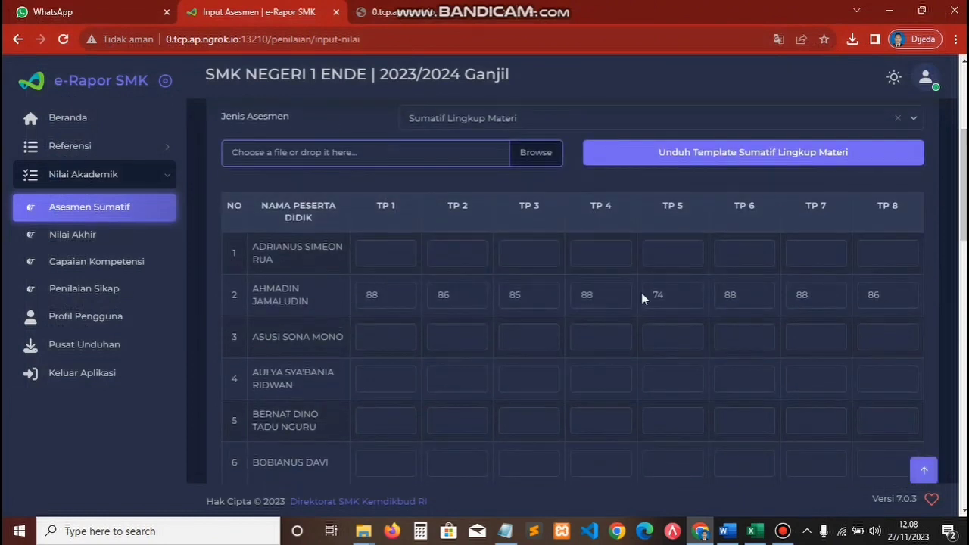
{"action": "left_click_drag", "start_coordinate": [963, 199], "coordinate": [962, 503]}
{"action": "left_click", "coordinate": [878, 427]}
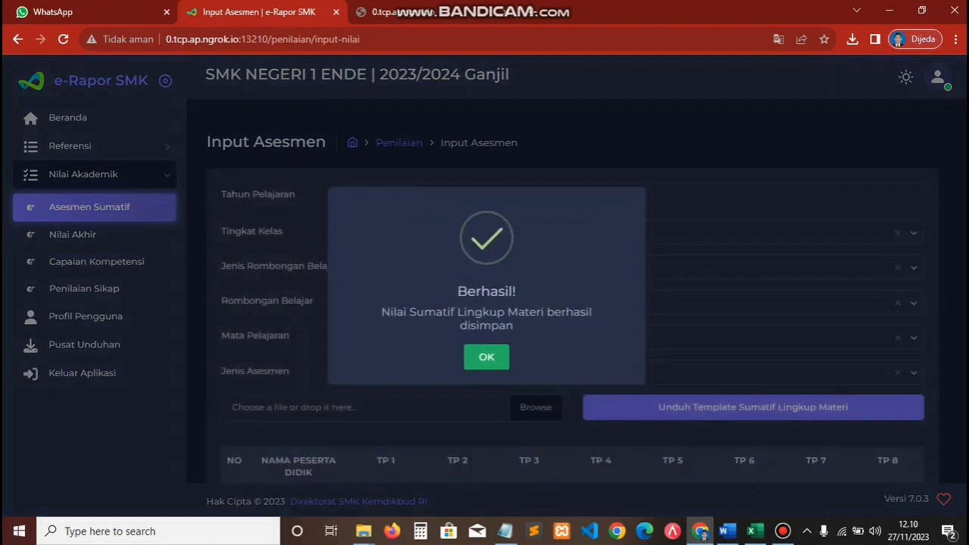
{"action": "left_click", "coordinate": [477, 354]}
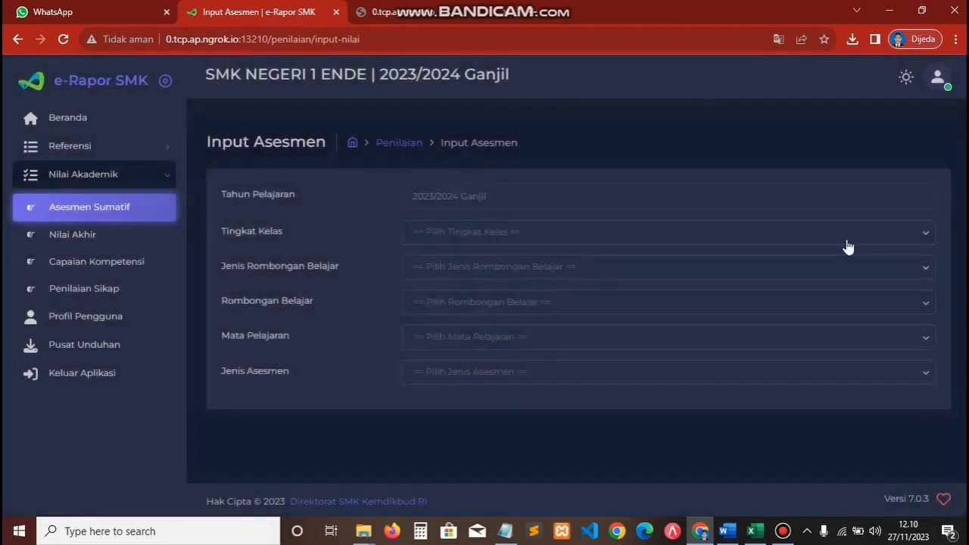
{"action": "left_click", "coordinate": [794, 241]}
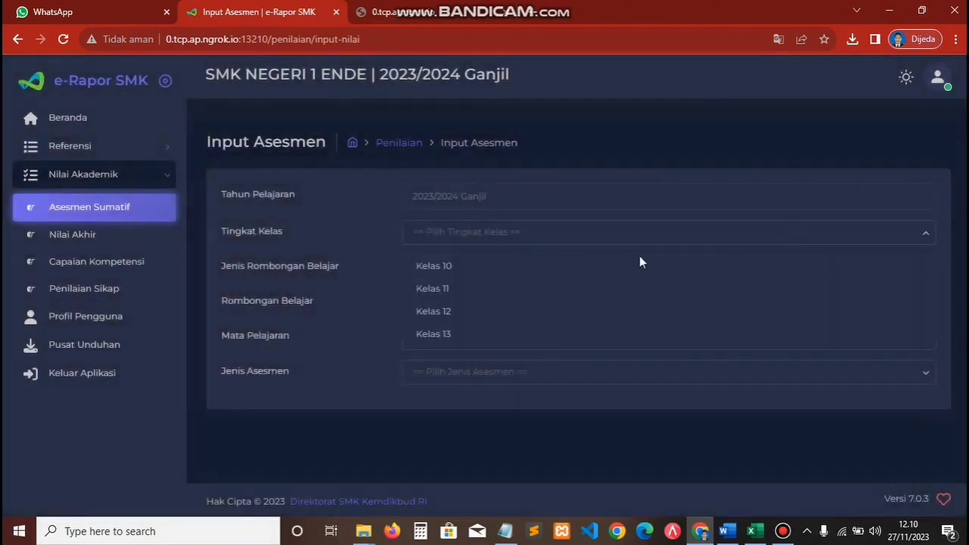
{"action": "left_click", "coordinate": [613, 265]}
{"action": "left_click", "coordinate": [581, 269]}
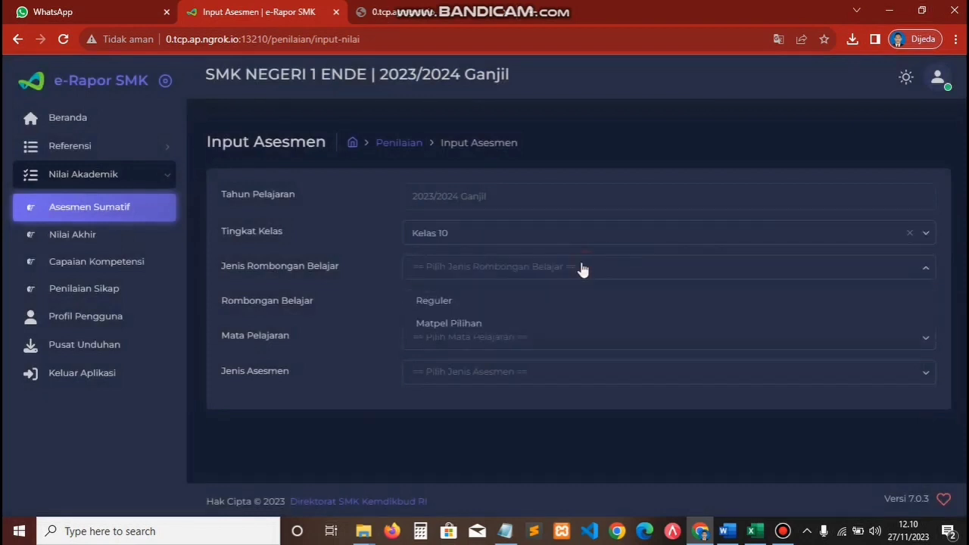
{"action": "left_click", "coordinate": [508, 299]}
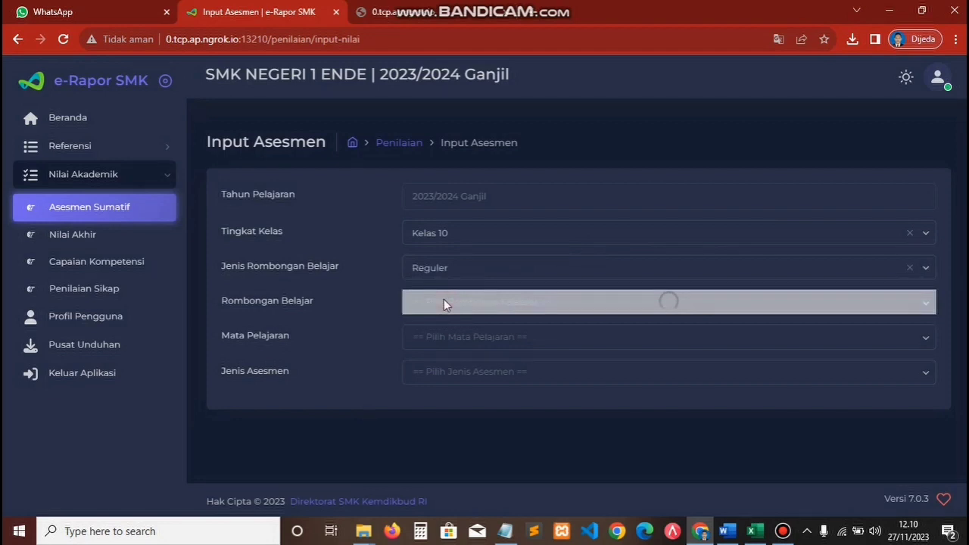
{"action": "left_click", "coordinate": [65, 39]}
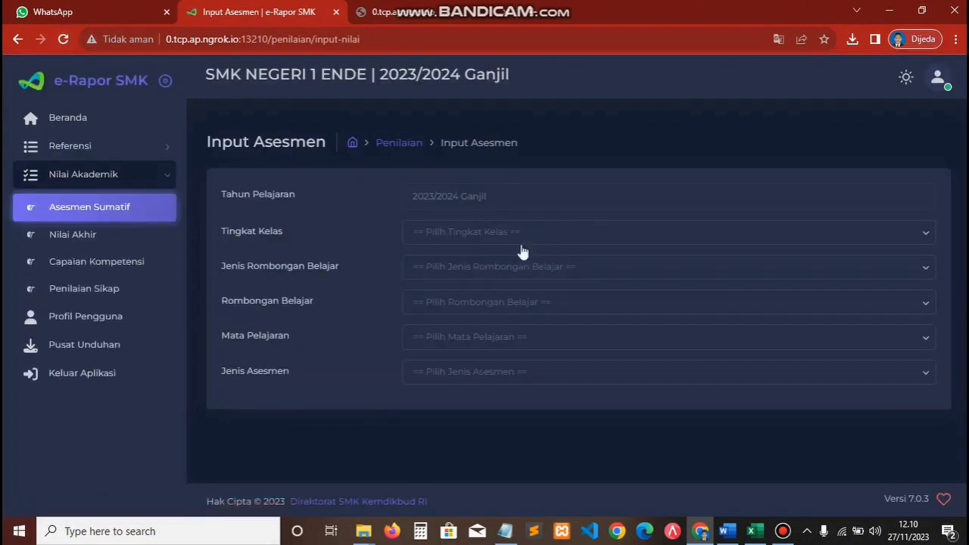
{"action": "left_click", "coordinate": [520, 245]}
{"action": "left_click", "coordinate": [465, 272]}
{"action": "left_click", "coordinate": [485, 276]}
{"action": "left_click", "coordinate": [445, 301]}
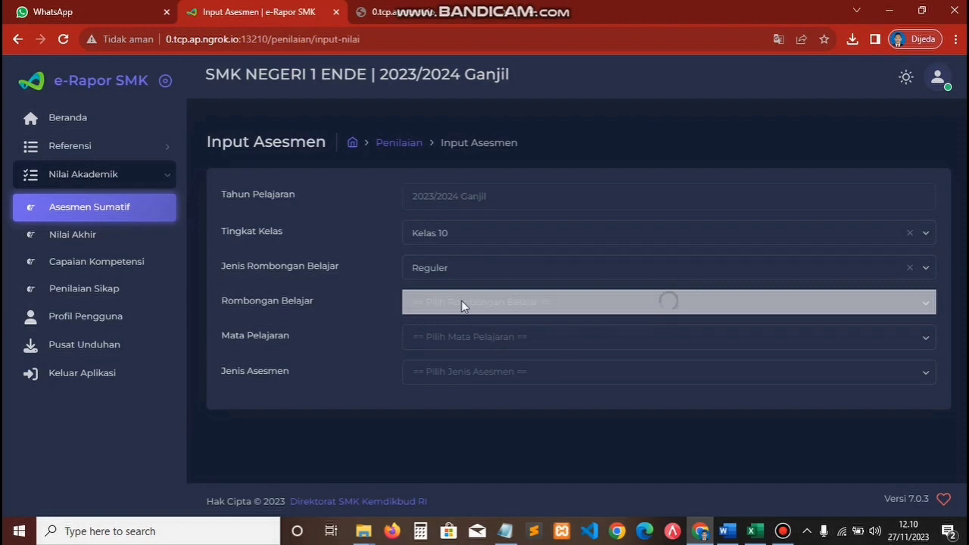
{"action": "left_click", "coordinate": [65, 38]}
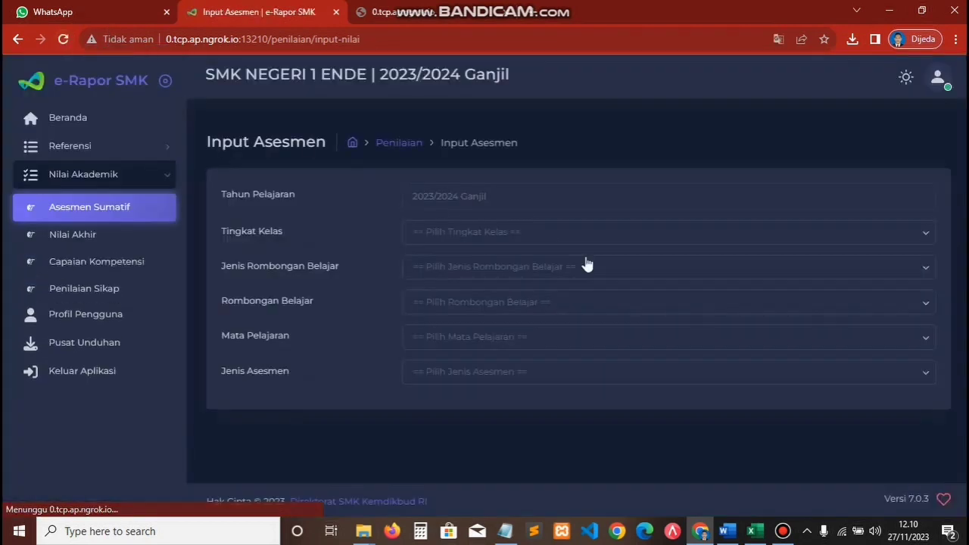
Step: Select Kelas 10, Reguler, 10-1 AKL, Dasar Dasar Akuntansi dan Keuangan Lembaga and Sumatif Akhir Semester for the assessment input
{"action": "left_click", "coordinate": [502, 239]}
{"action": "left_click", "coordinate": [437, 266]}
{"action": "left_click", "coordinate": [443, 302]}
{"action": "left_click", "coordinate": [465, 303]}
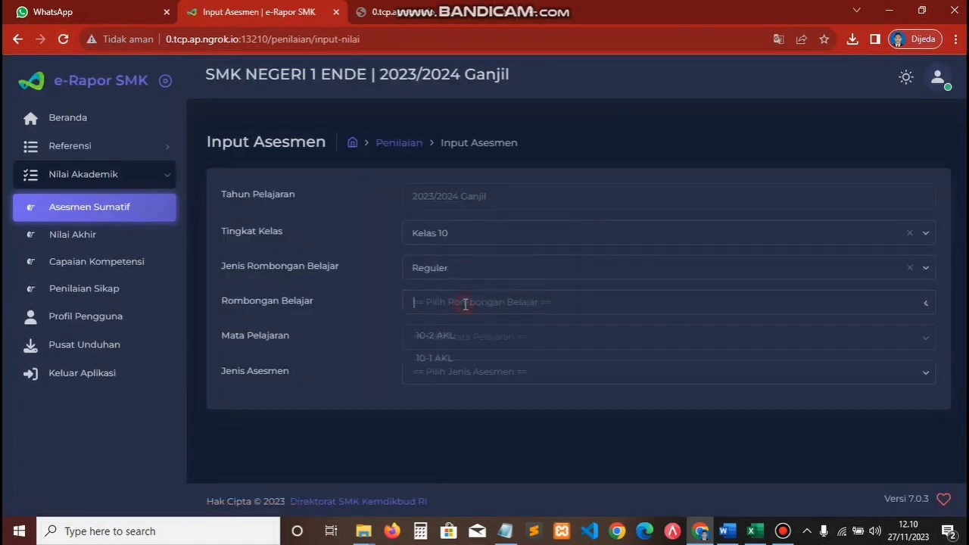
{"action": "left_click", "coordinate": [434, 358]}
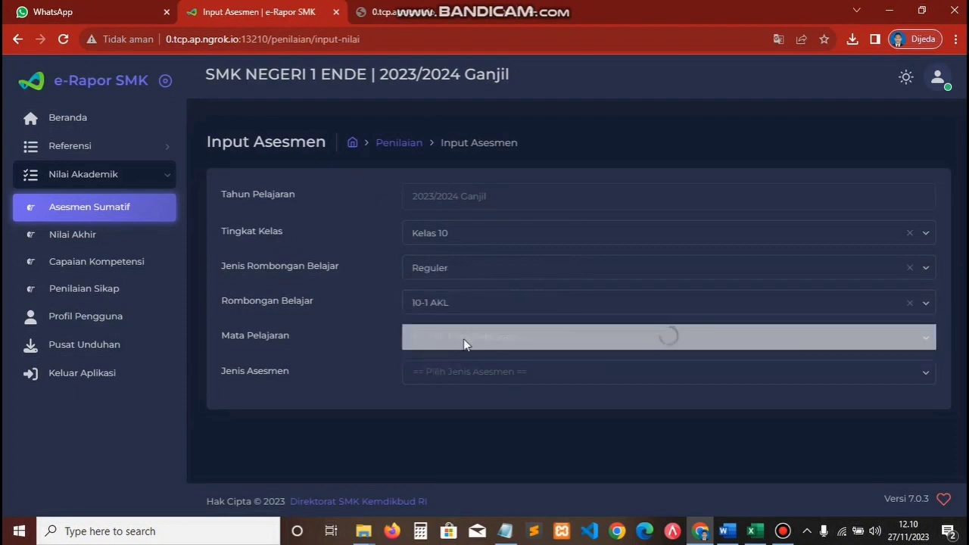
{"action": "left_click", "coordinate": [461, 338]}
{"action": "left_click", "coordinate": [442, 374]}
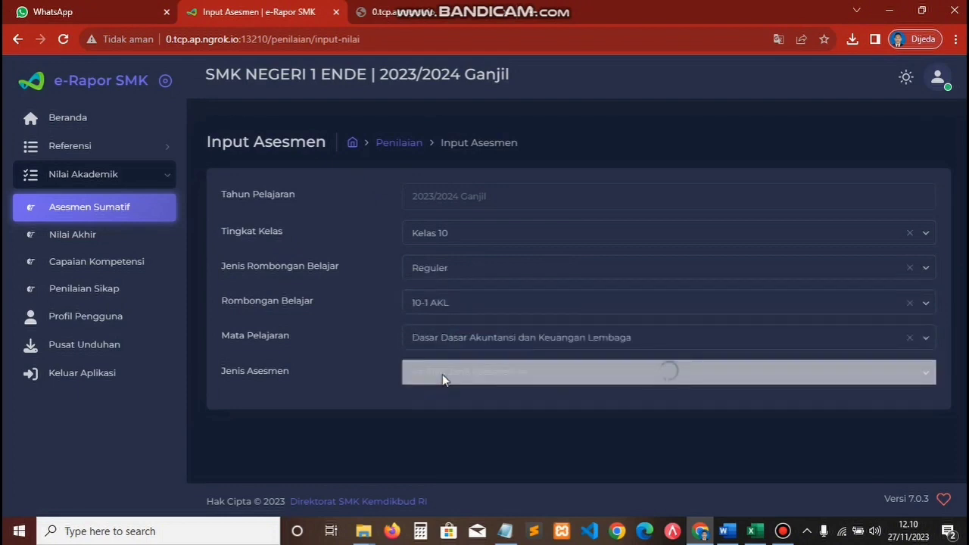
{"action": "left_click", "coordinate": [468, 376]}
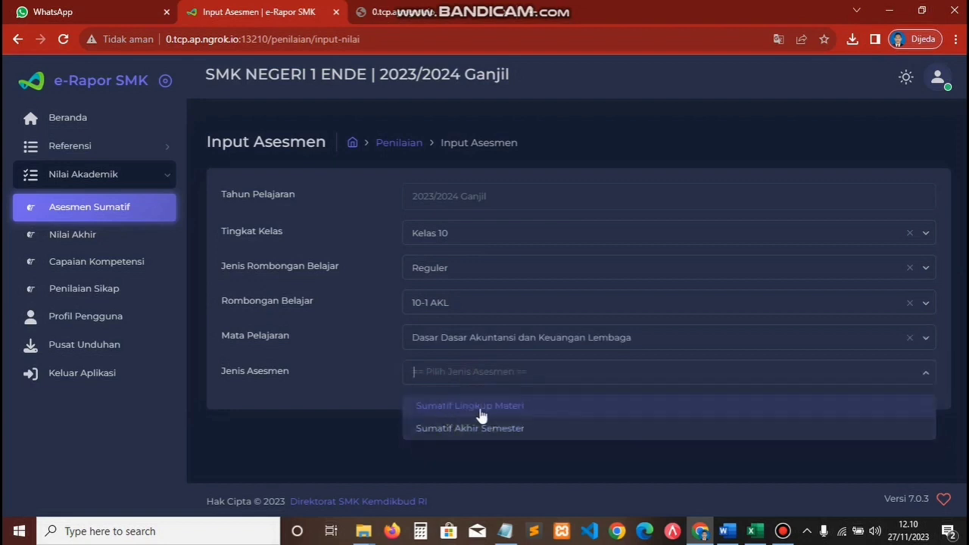
{"action": "left_click", "coordinate": [430, 430]}
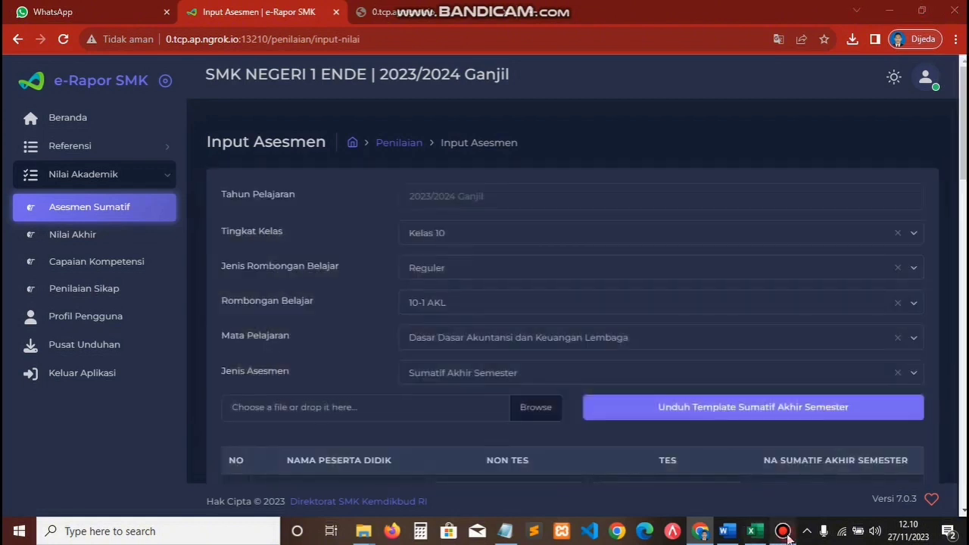
{"action": "left_click", "coordinate": [785, 533]}
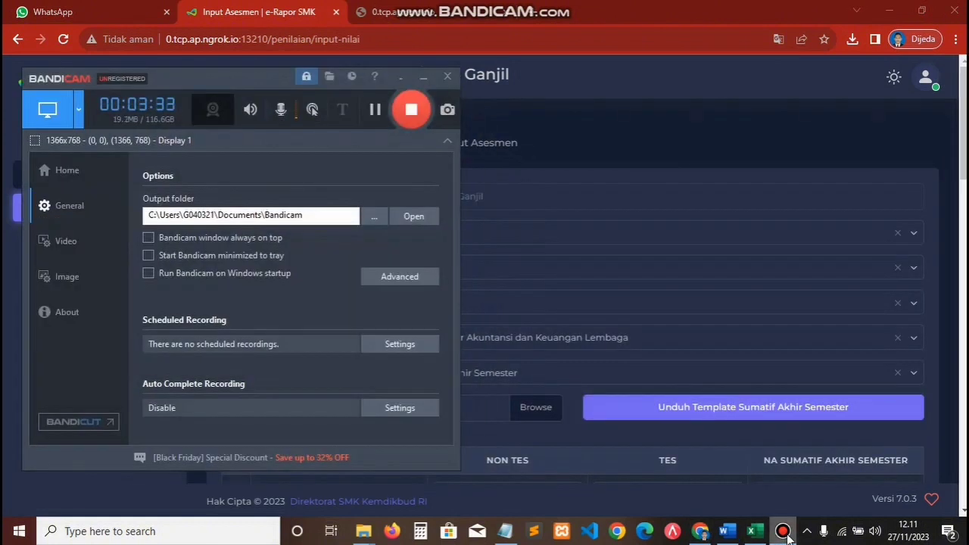
{"action": "left_click", "coordinate": [785, 533]}
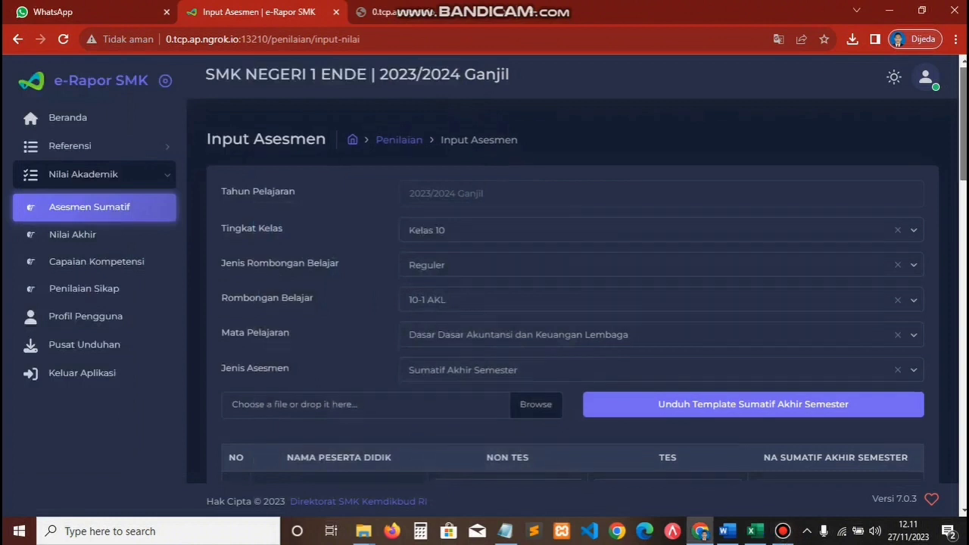
Step: Examine the Sumatif Akhir Semester student table with its Non Tes, Tes and NA columns, and the template options
{"action": "scroll", "coordinate": [575, 303], "scroll_direction": "down", "scroll_amount": 3}
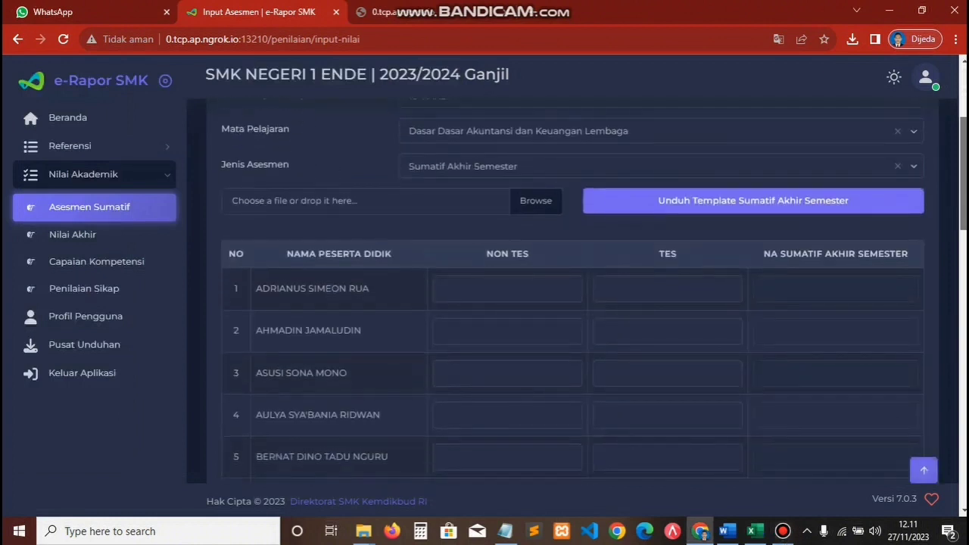
{"action": "scroll", "coordinate": [575, 303], "scroll_direction": "down", "scroll_amount": 1}
{"action": "scroll", "coordinate": [575, 303], "scroll_direction": "up", "scroll_amount": 2}
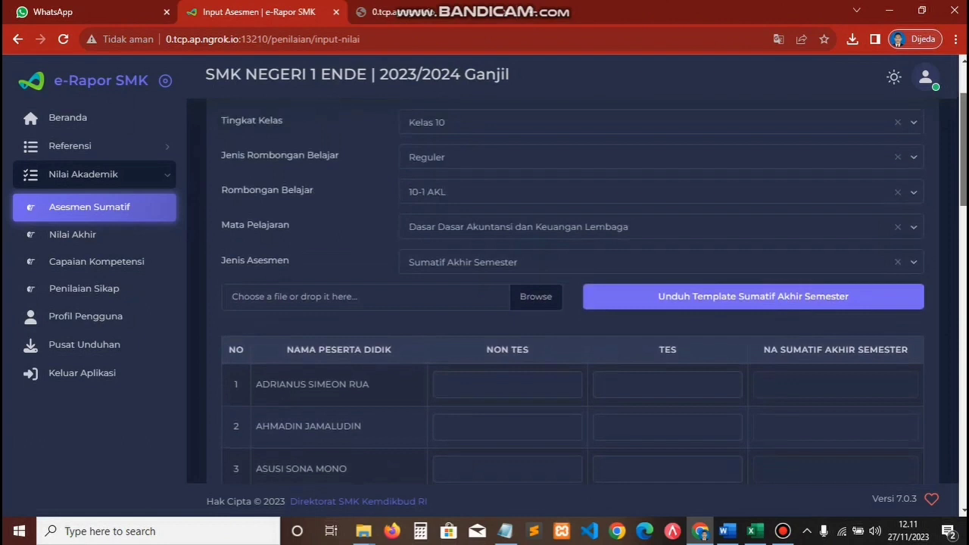
{"action": "scroll", "coordinate": [575, 303], "scroll_direction": "down", "scroll_amount": 1}
{"action": "left_click_drag", "start_coordinate": [965, 168], "coordinate": [964, 157]}
{"action": "scroll", "coordinate": [964, 157], "scroll_direction": "down", "scroll_amount": 3}
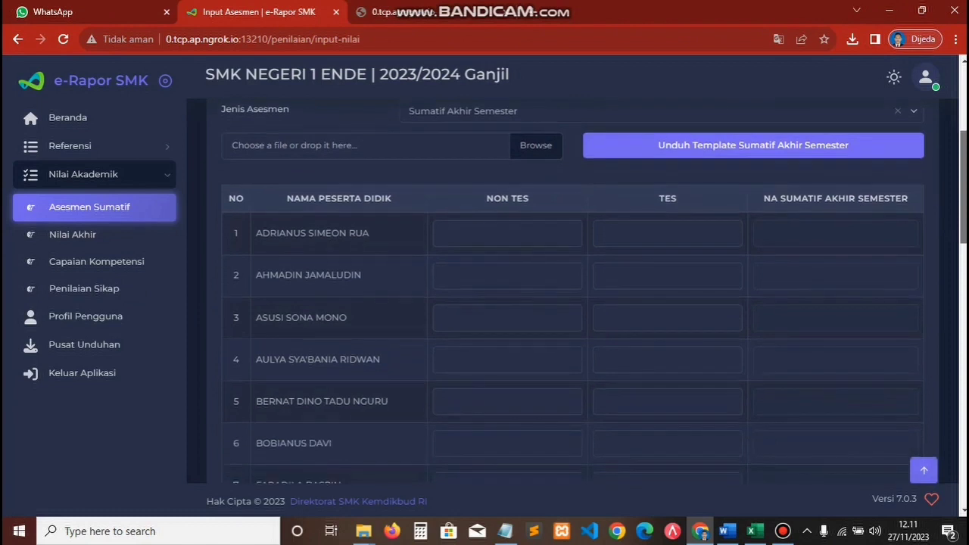
{"action": "scroll", "coordinate": [576, 303], "scroll_direction": "up", "scroll_amount": 1}
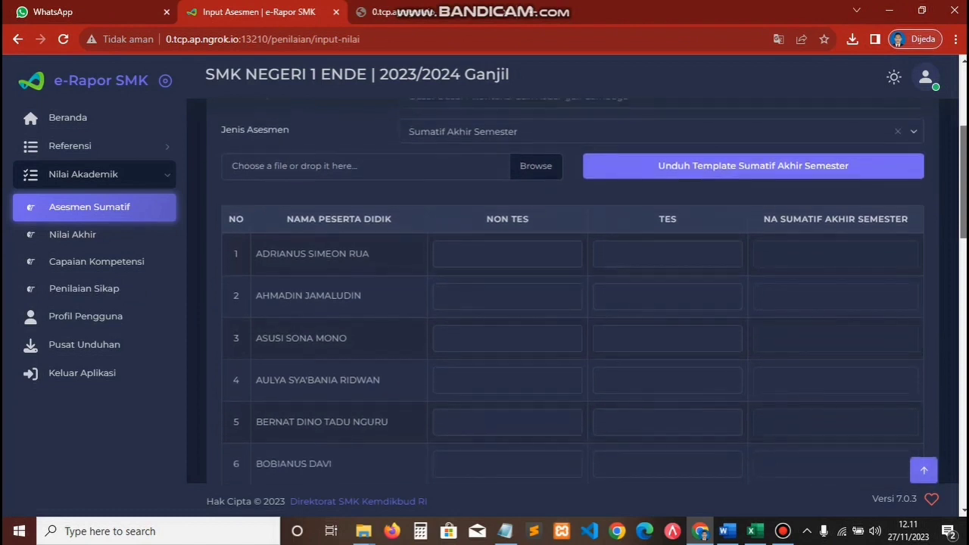
Step: Switch to the Excel grade workbook and check the student's NA Sumatif test score on the Asesmen Sumatif sheet
{"action": "scroll", "coordinate": [751, 293], "scroll_direction": "down", "scroll_amount": 1}
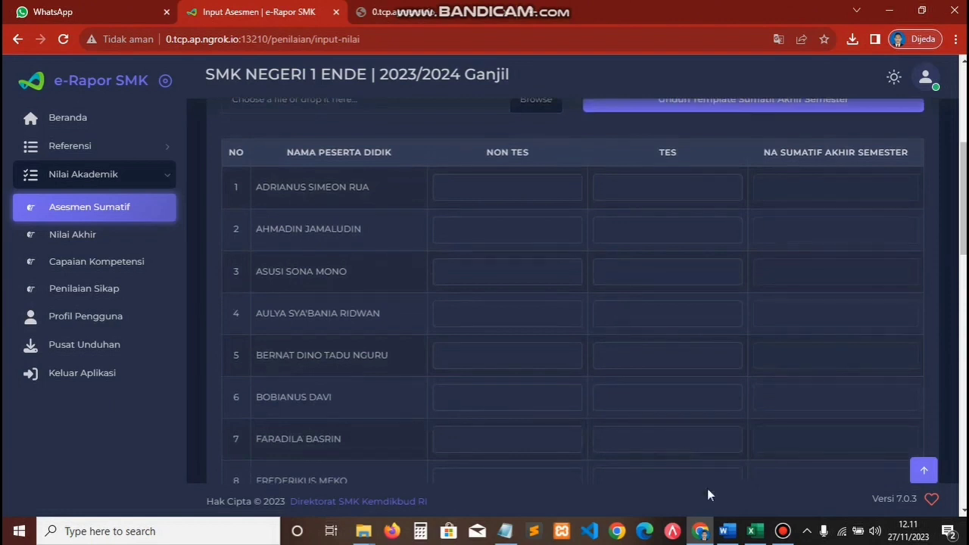
{"action": "left_click", "coordinate": [754, 531]}
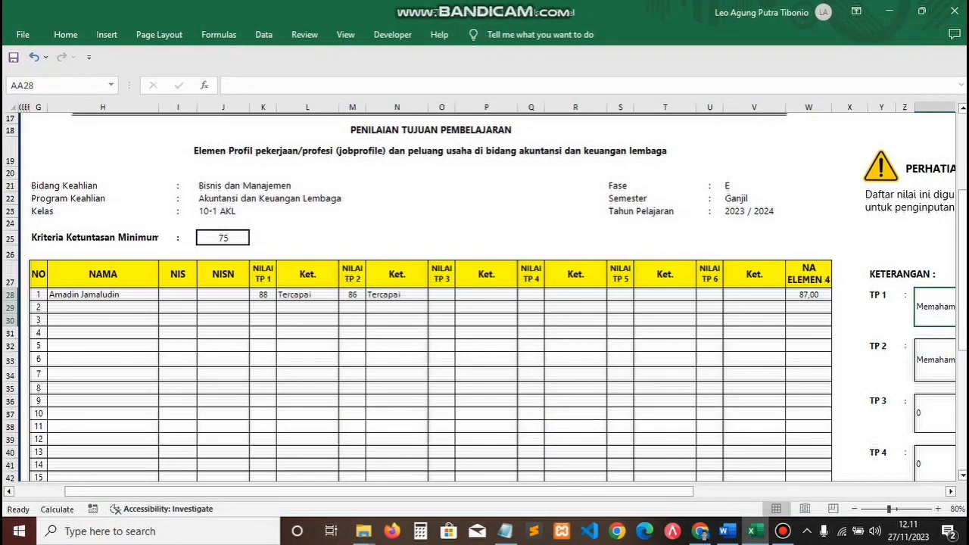
{"action": "scroll", "coordinate": [897, 212], "scroll_direction": "up", "scroll_amount": 4}
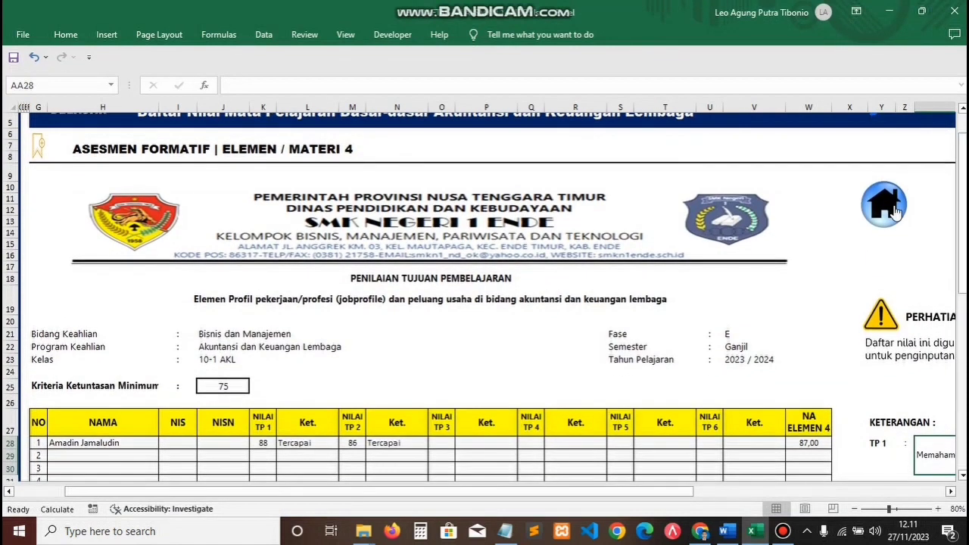
{"action": "left_click", "coordinate": [896, 210]}
{"action": "left_click", "coordinate": [89, 363]}
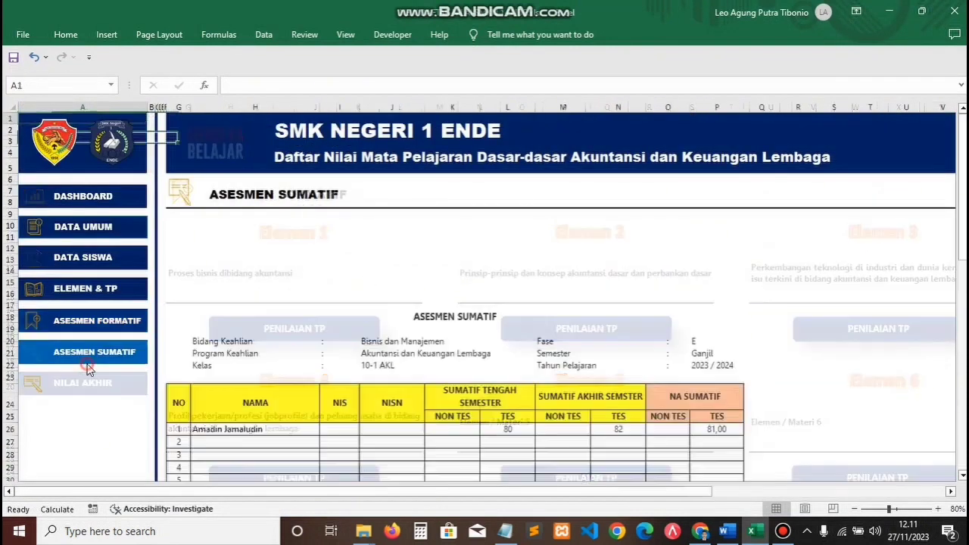
{"action": "left_click_drag", "start_coordinate": [961, 241], "coordinate": [958, 304]}
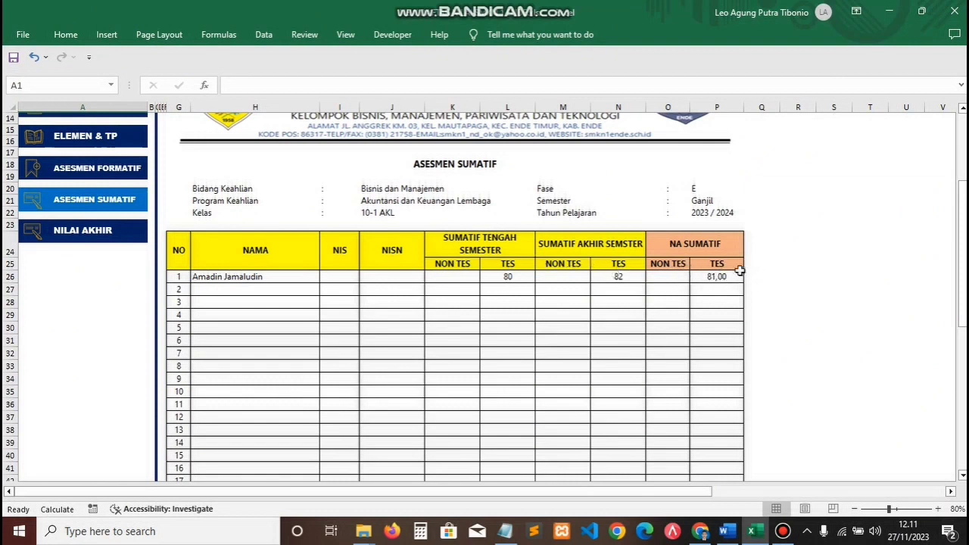
{"action": "mouse_move", "coordinate": [962, 250]}
{"action": "left_mouse_down"}
{"action": "mouse_move", "coordinate": [962, 236]}
{"action": "mouse_move", "coordinate": [963, 259]}
{"action": "mouse_move", "coordinate": [962, 247]}
{"action": "left_mouse_up"}
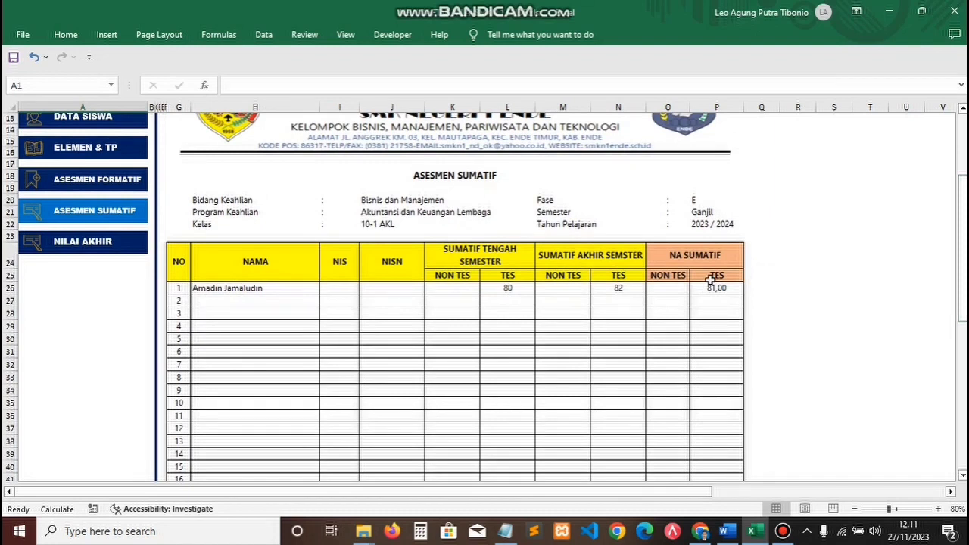
Step: Return to e-Rapor in the browser and enter 81 as the Tes score of student number 2
{"action": "left_click", "coordinate": [703, 533]}
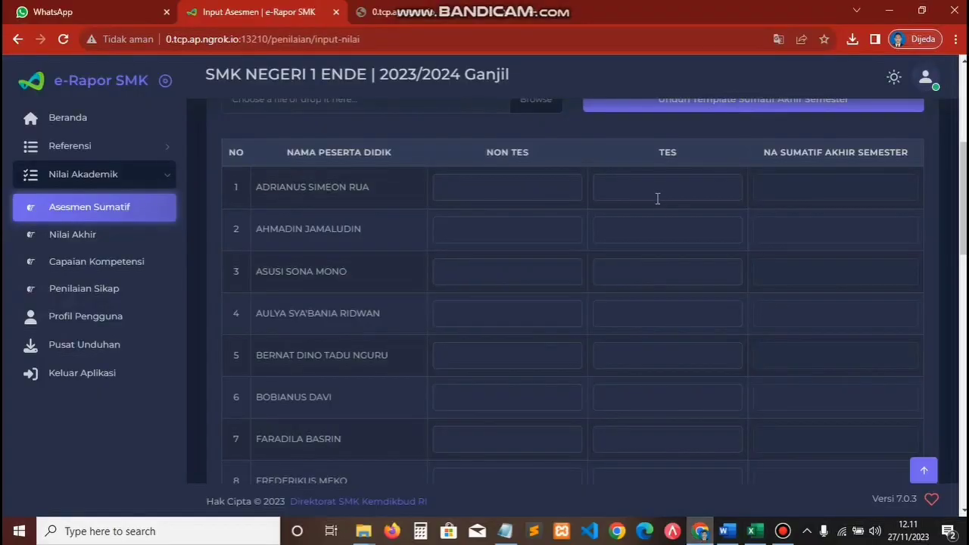
{"action": "left_click_drag", "start_coordinate": [255, 228], "coordinate": [357, 229]}
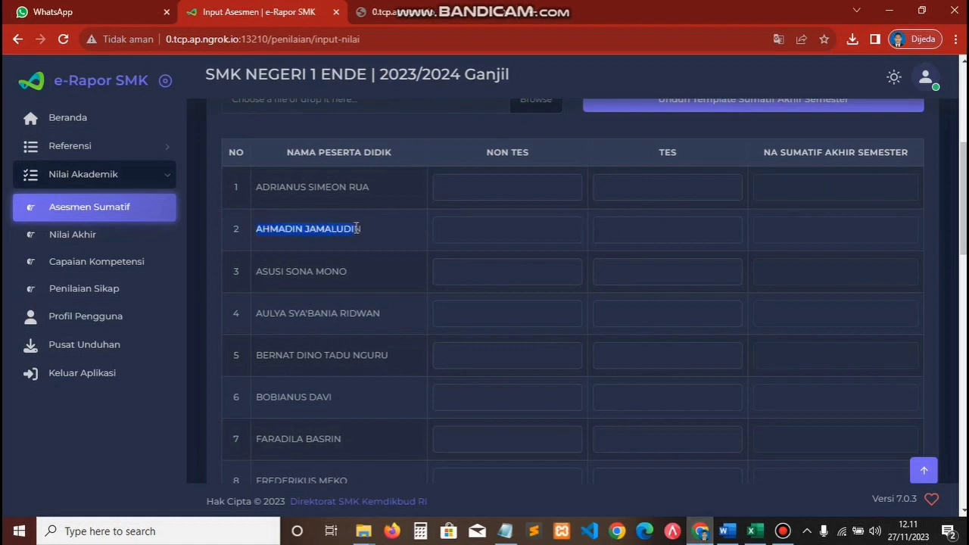
{"action": "left_click", "coordinate": [692, 229]}
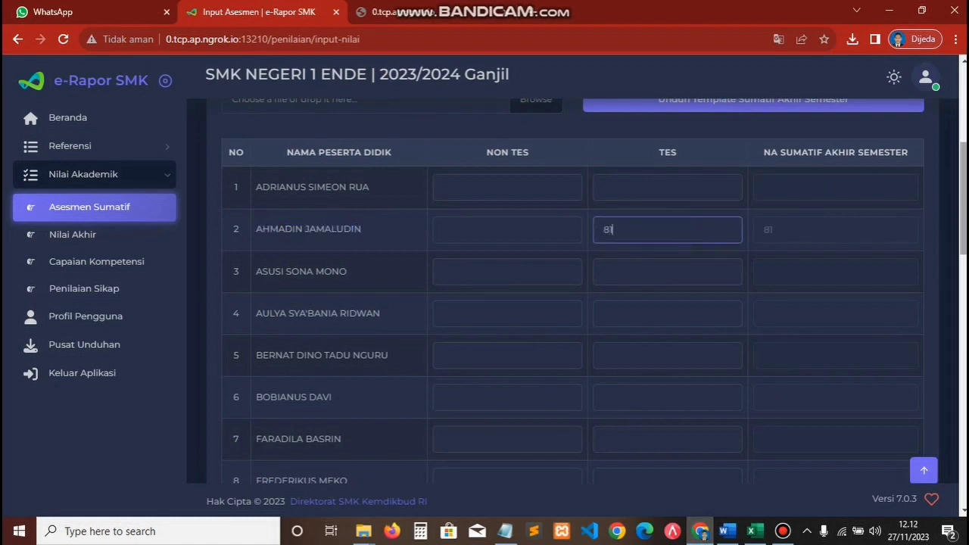
Step: Save the Sumatif Akhir Semester scores for class 10-1 AKL and dismiss the confirmation
{"action": "scroll", "coordinate": [944, 428], "scroll_direction": "down", "scroll_amount": 9}
{"action": "scroll", "coordinate": [944, 429], "scroll_direction": "down", "scroll_amount": 5}
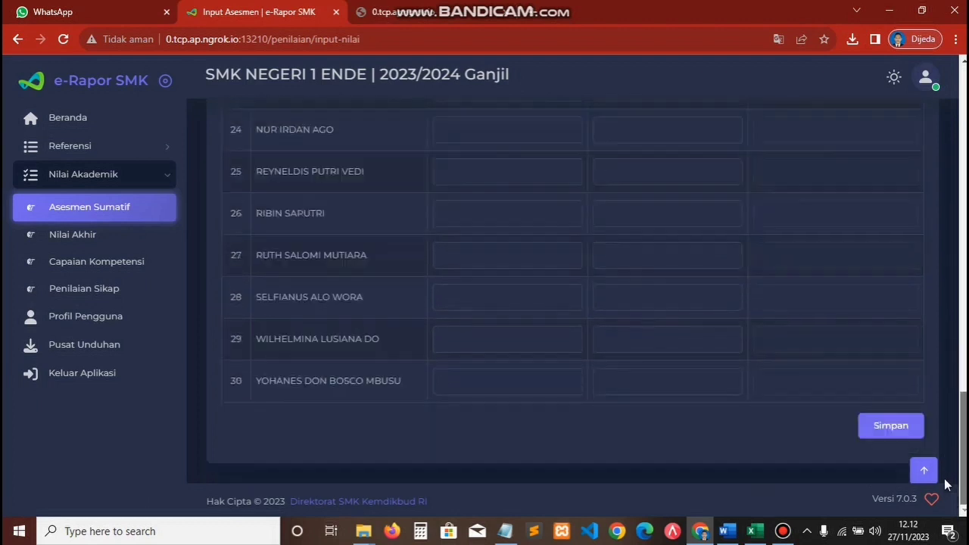
{"action": "left_click", "coordinate": [881, 428]}
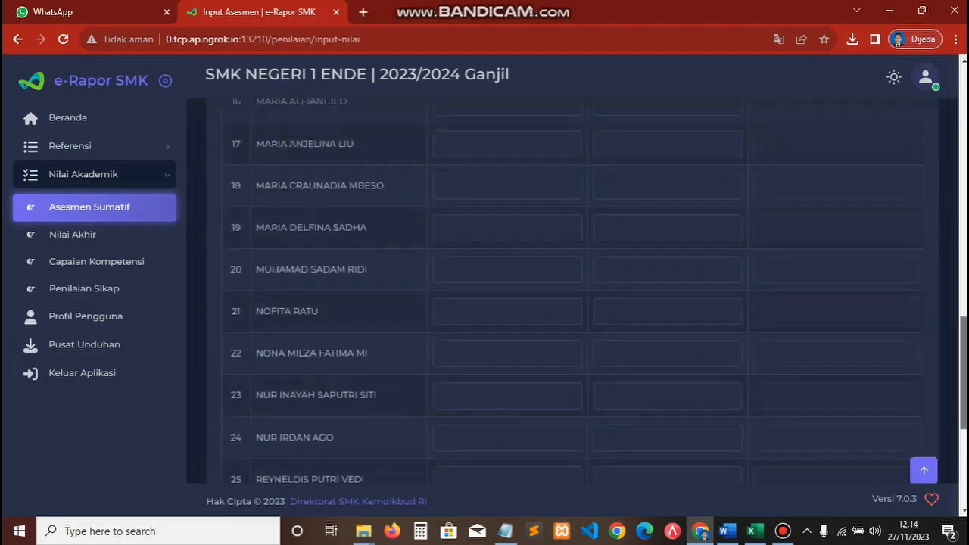
{"action": "scroll", "coordinate": [933, 484], "scroll_direction": "down", "scroll_amount": 5}
{"action": "left_click", "coordinate": [895, 427]}
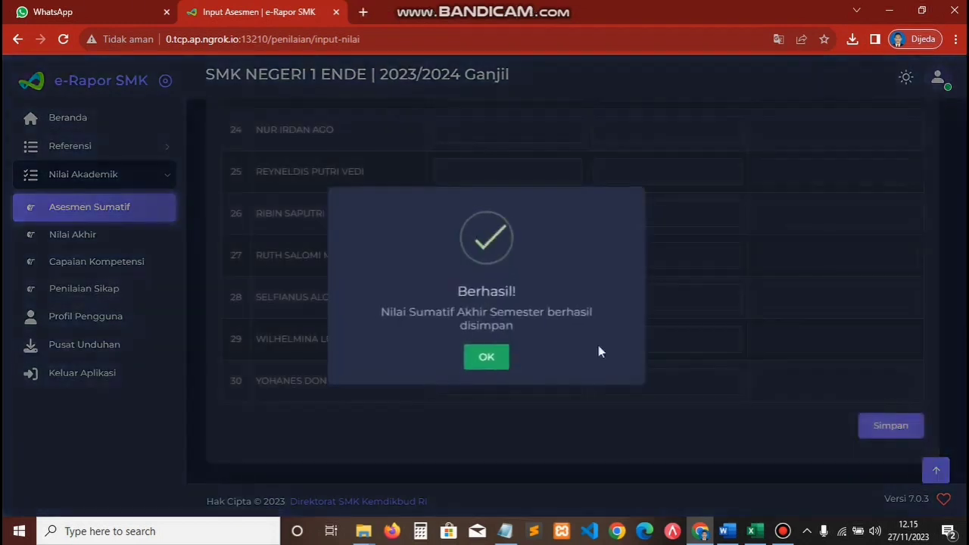
{"action": "left_click", "coordinate": [484, 356]}
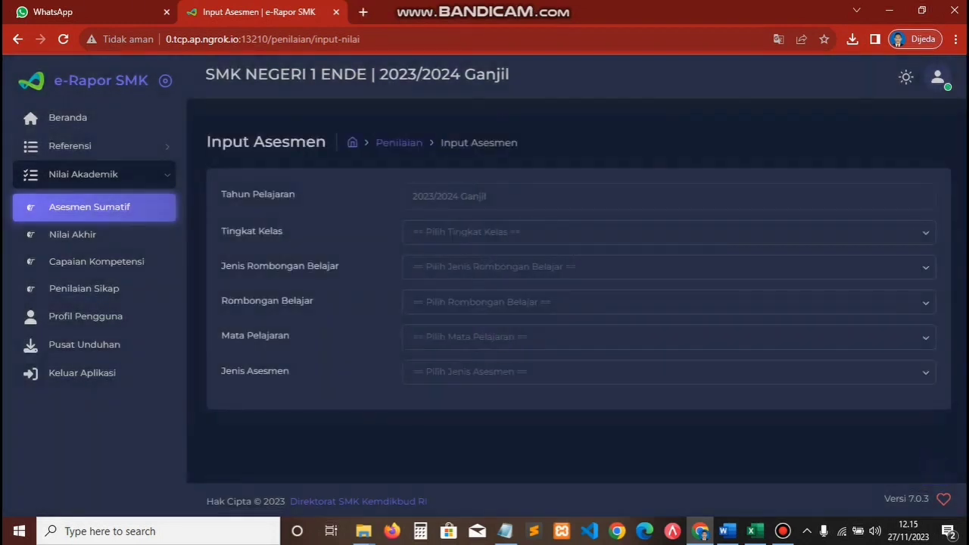
Step: Open the Nilai Akhir input page and choose Kelas 10 with class group type Reguler
{"action": "left_click", "coordinate": [429, 369]}
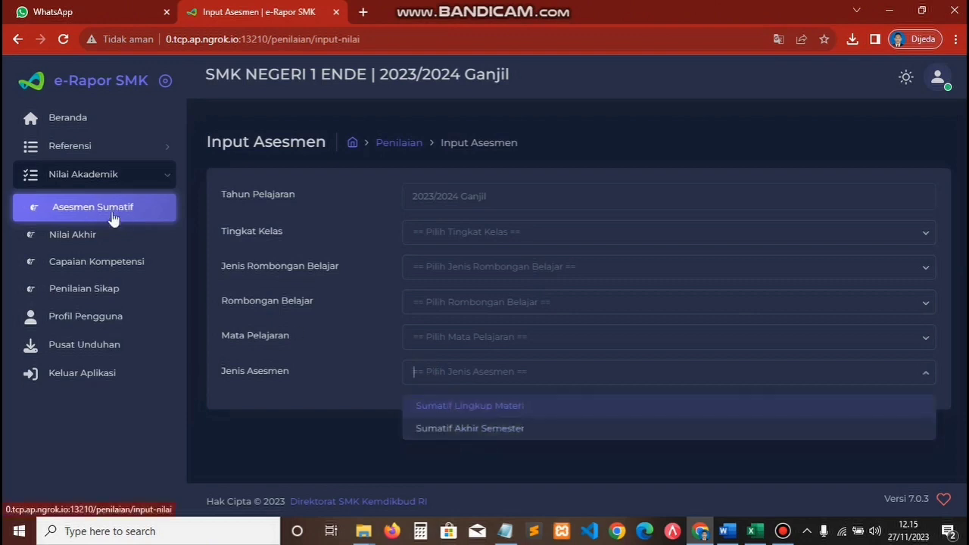
{"action": "left_click", "coordinate": [78, 236]}
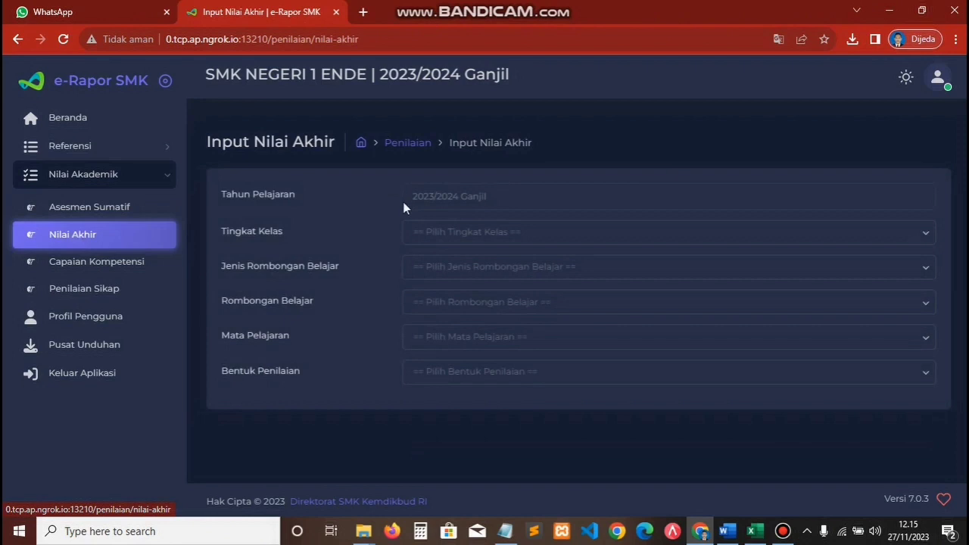
{"action": "left_click", "coordinate": [433, 232]}
{"action": "left_click", "coordinate": [442, 272]}
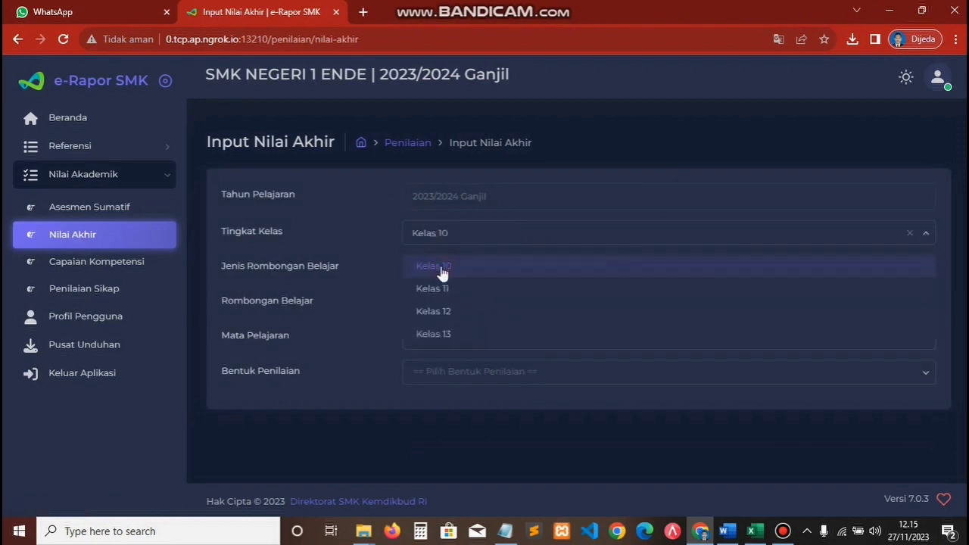
{"action": "left_click", "coordinate": [441, 268]}
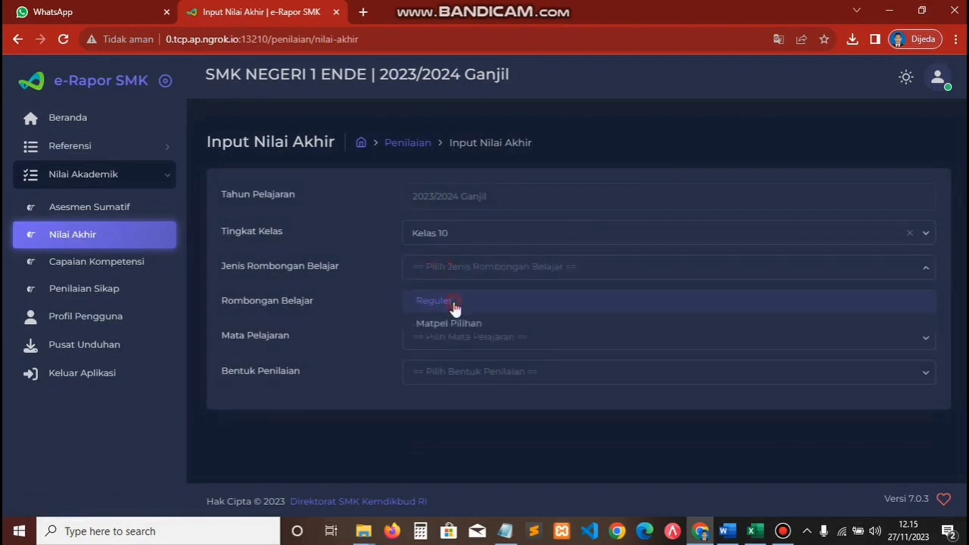
{"action": "left_click", "coordinate": [454, 306]}
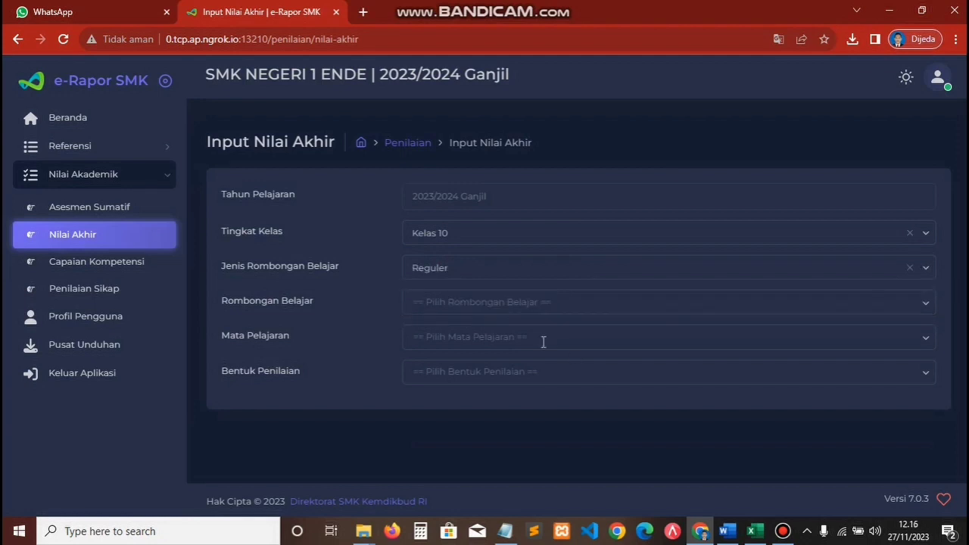
Step: Choose class 10-1 AKL, subject Dasar Dasar Akuntansi dan Keuangan Lembaga and assessment form Nilai Asesmen for the final scores
{"action": "left_click", "coordinate": [417, 300]}
{"action": "left_click", "coordinate": [435, 354]}
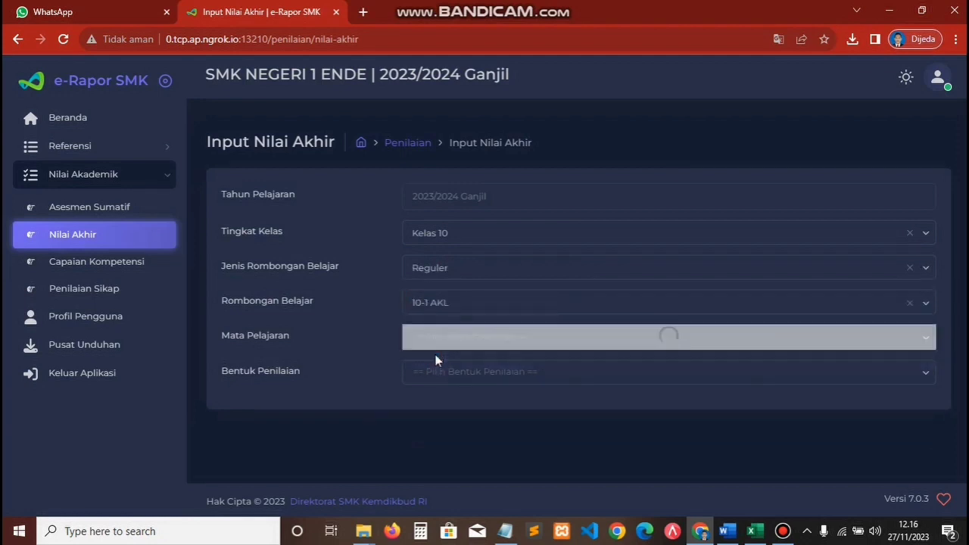
{"action": "left_click", "coordinate": [564, 337]}
{"action": "left_click", "coordinate": [444, 372]}
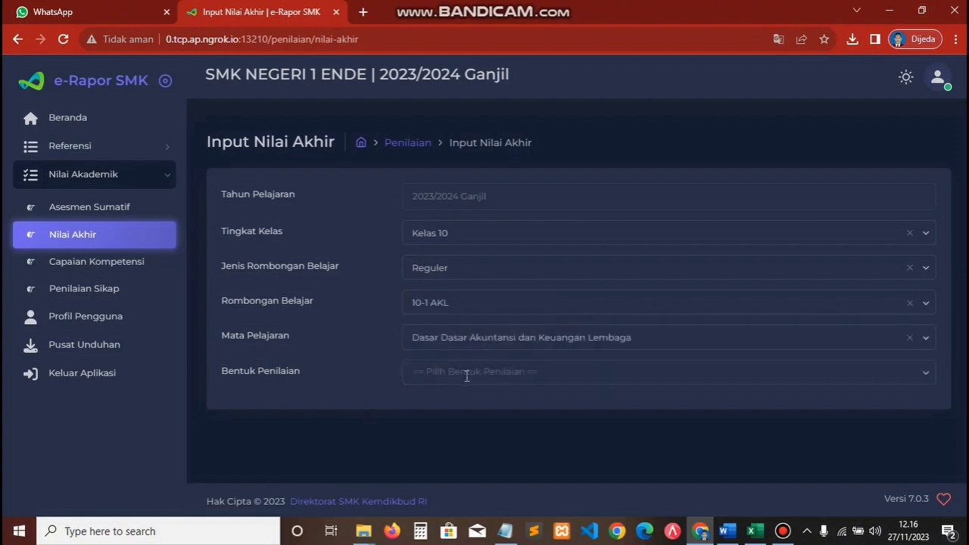
{"action": "left_click", "coordinate": [467, 375]}
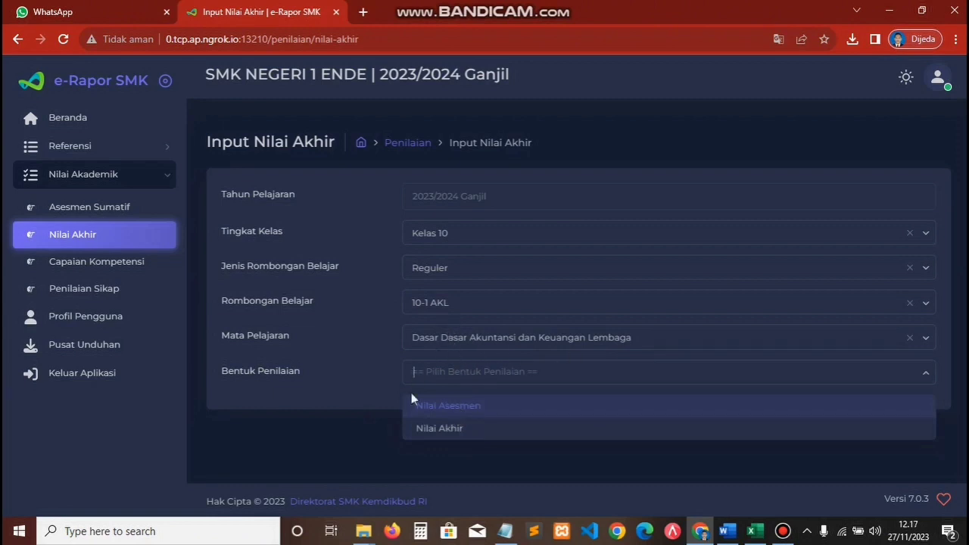
{"action": "left_click", "coordinate": [449, 415]}
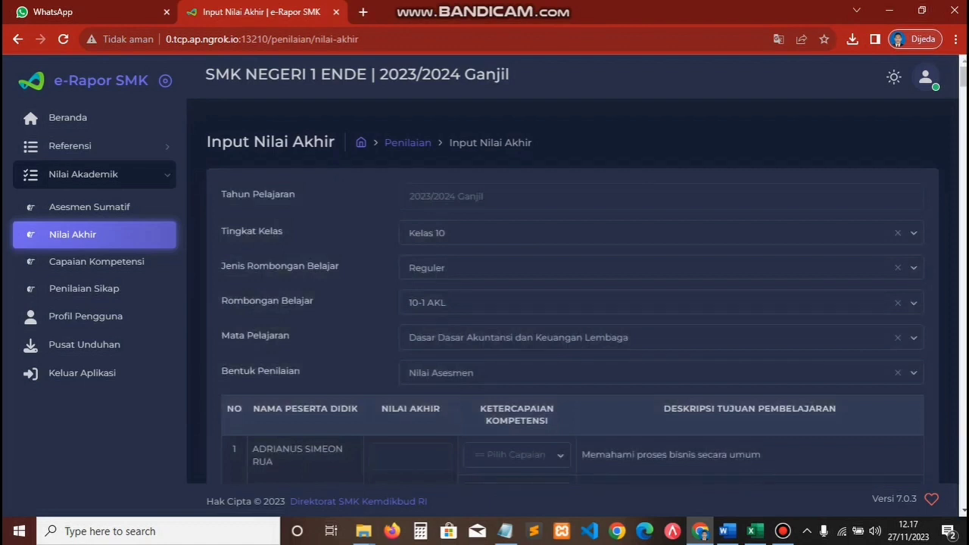
Step: Examine student number 2's final score, competency achievement fields and learning objective descriptions in the Nilai Akhir table
{"action": "scroll", "coordinate": [573, 303], "scroll_direction": "down", "scroll_amount": 5}
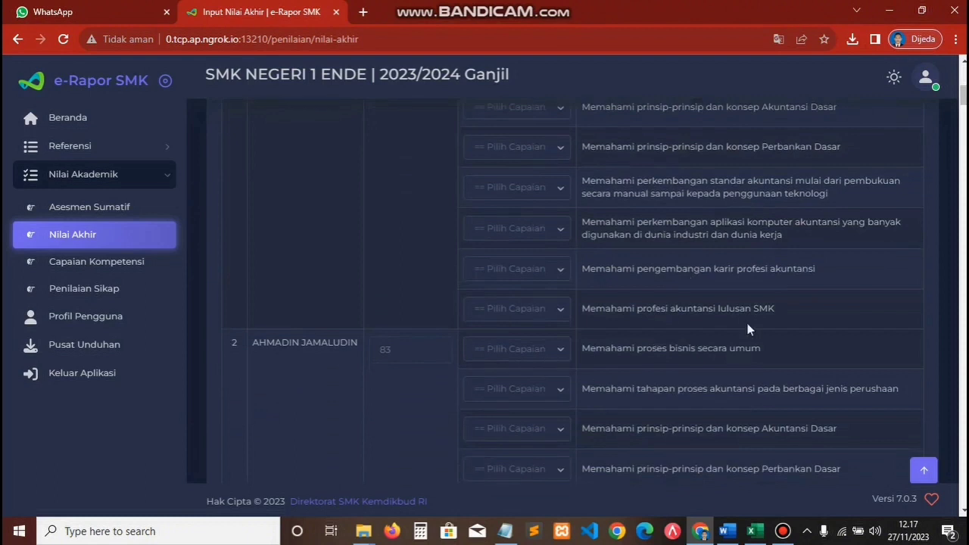
{"action": "scroll", "coordinate": [963, 108], "scroll_direction": "down", "scroll_amount": 2}
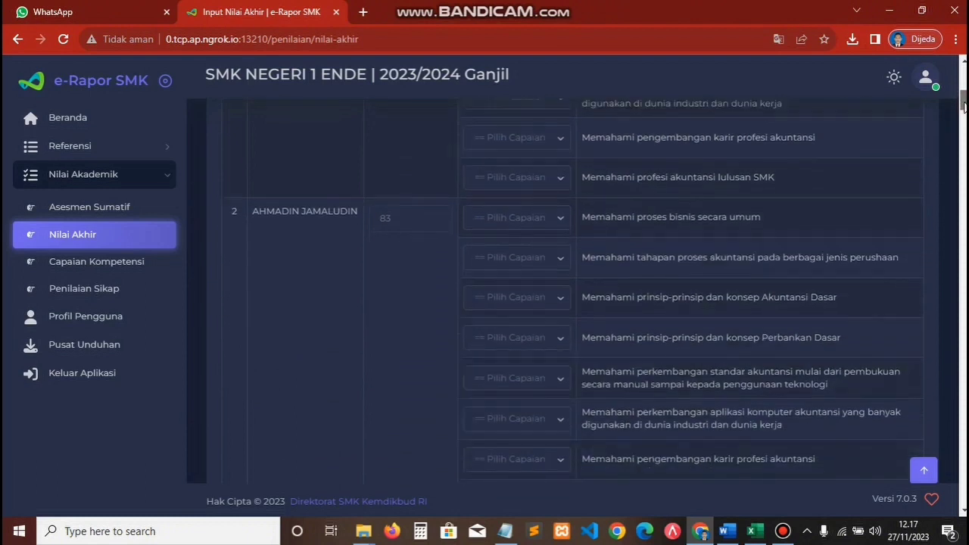
{"action": "scroll", "coordinate": [963, 108], "scroll_direction": "down", "scroll_amount": 2}
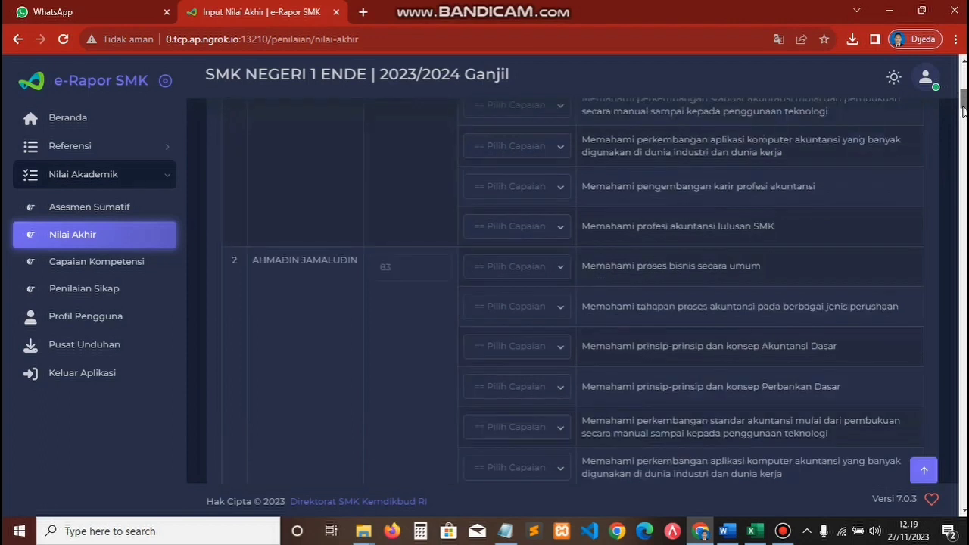
{"action": "scroll", "coordinate": [963, 113], "scroll_direction": "down", "scroll_amount": 2}
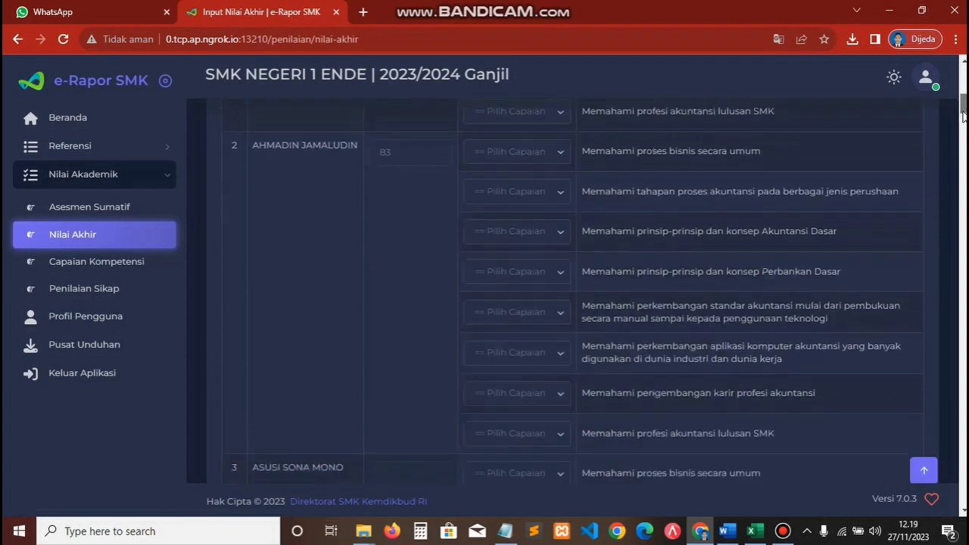
{"action": "left_click_drag", "start_coordinate": [963, 109], "coordinate": [963, 94]}
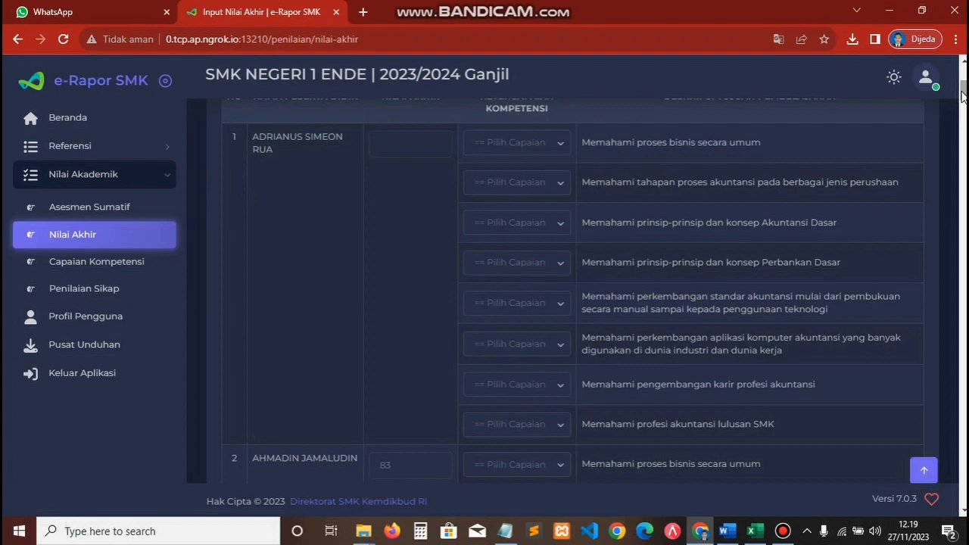
{"action": "left_click_drag", "start_coordinate": [961, 95], "coordinate": [964, 108]}
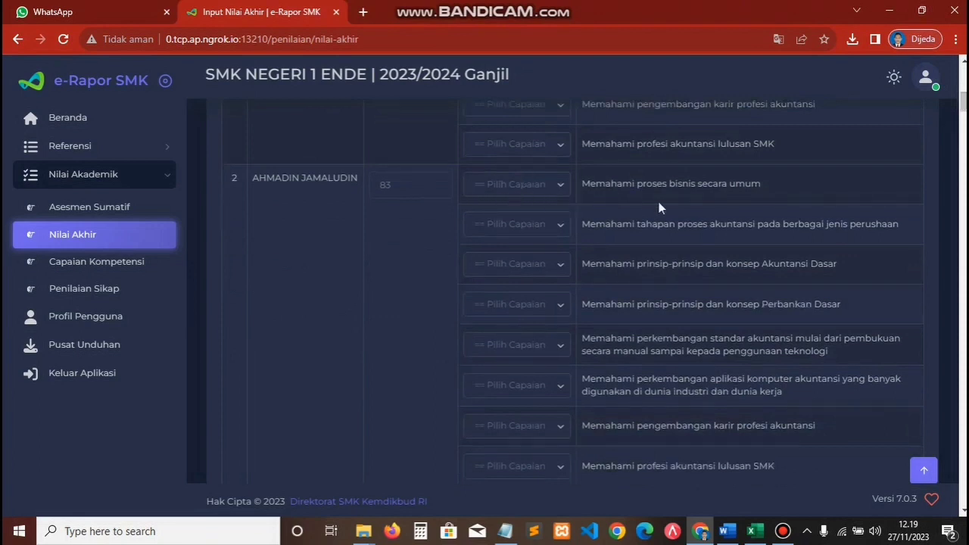
{"action": "left_click_drag", "start_coordinate": [963, 105], "coordinate": [963, 108]}
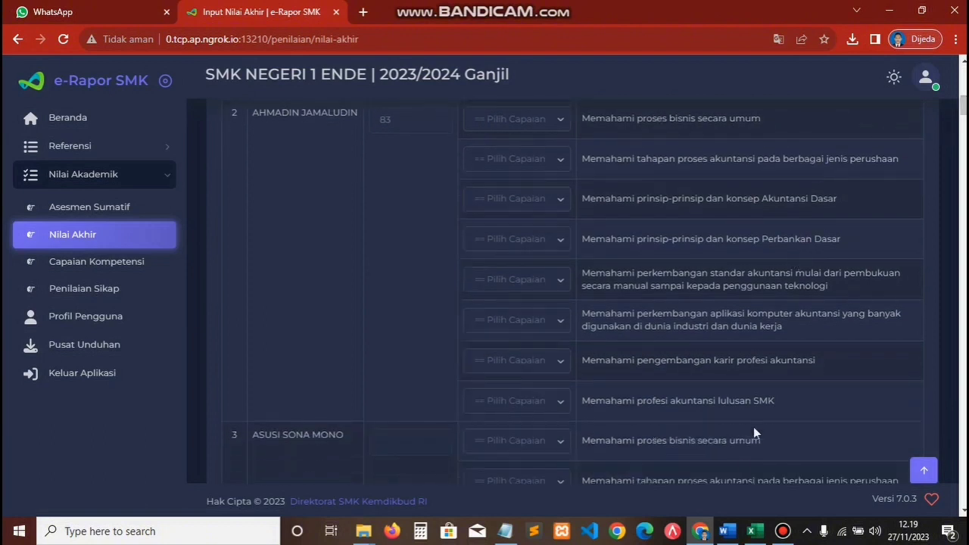
Step: Switch to the Excel workbook and check the TP scores and Ket. entries in the formative assessment of Elemen 1
{"action": "left_click", "coordinate": [755, 531]}
{"action": "mouse_move", "coordinate": [727, 530]}
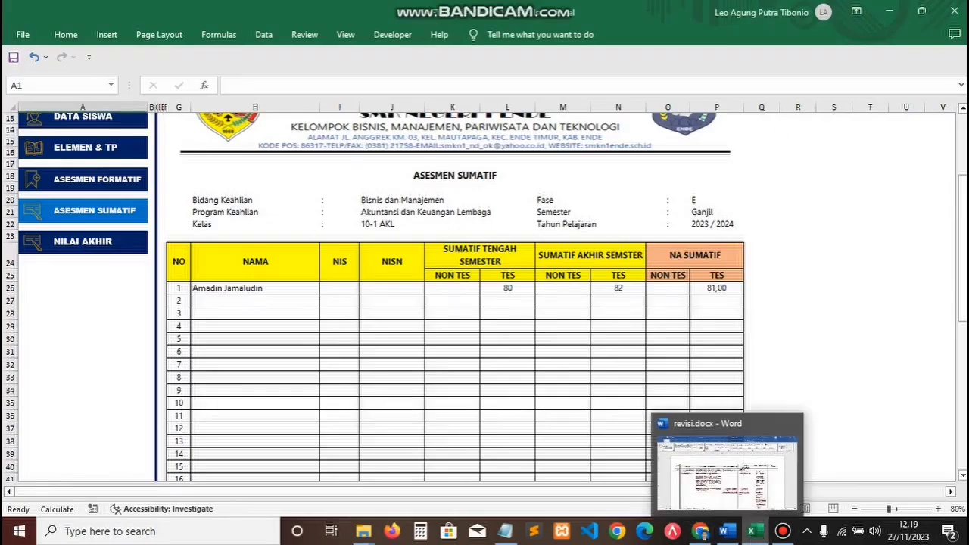
{"action": "scroll", "coordinate": [113, 250], "scroll_direction": "up", "scroll_amount": 3}
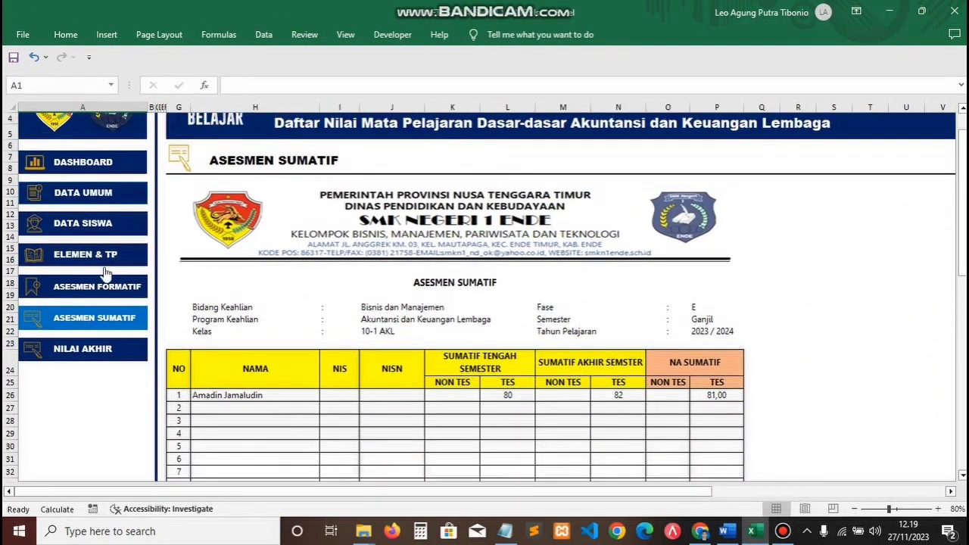
{"action": "left_click", "coordinate": [97, 287]}
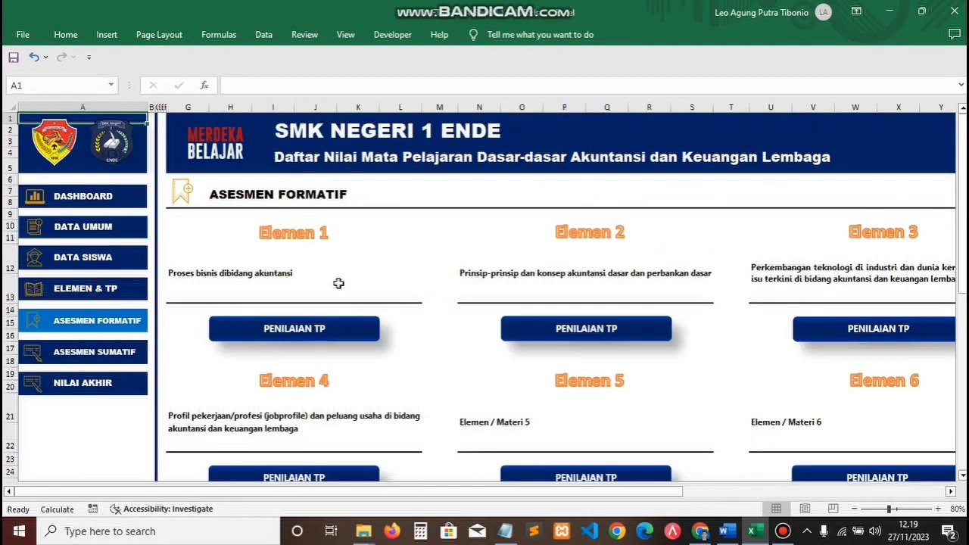
{"action": "left_click", "coordinate": [349, 331]}
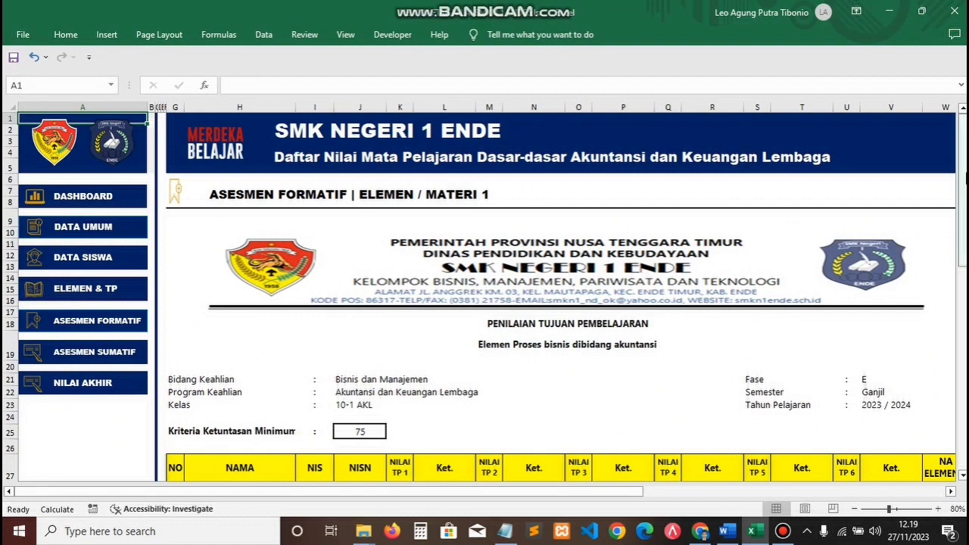
{"action": "scroll", "coordinate": [560, 302], "scroll_direction": "down", "scroll_amount": 5}
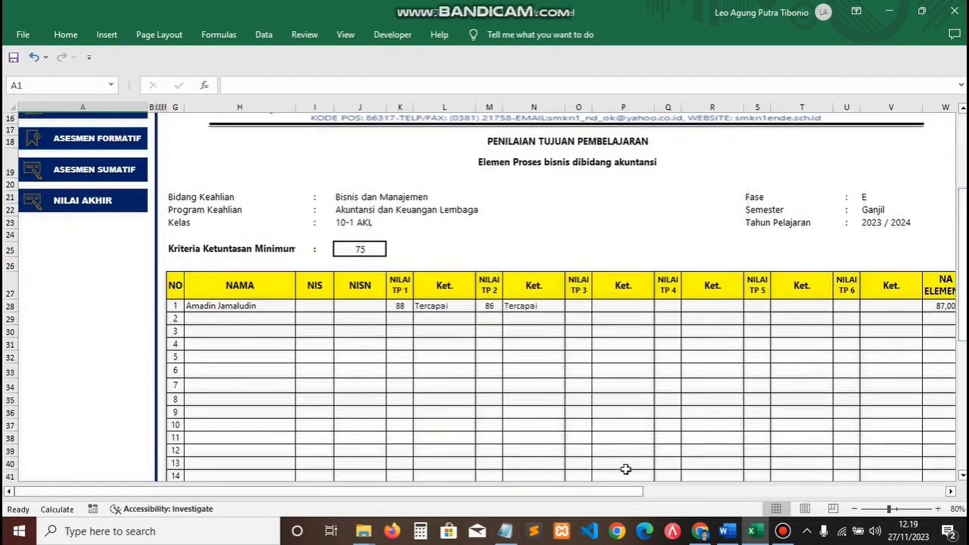
{"action": "left_click_drag", "start_coordinate": [962, 274], "coordinate": [963, 244]}
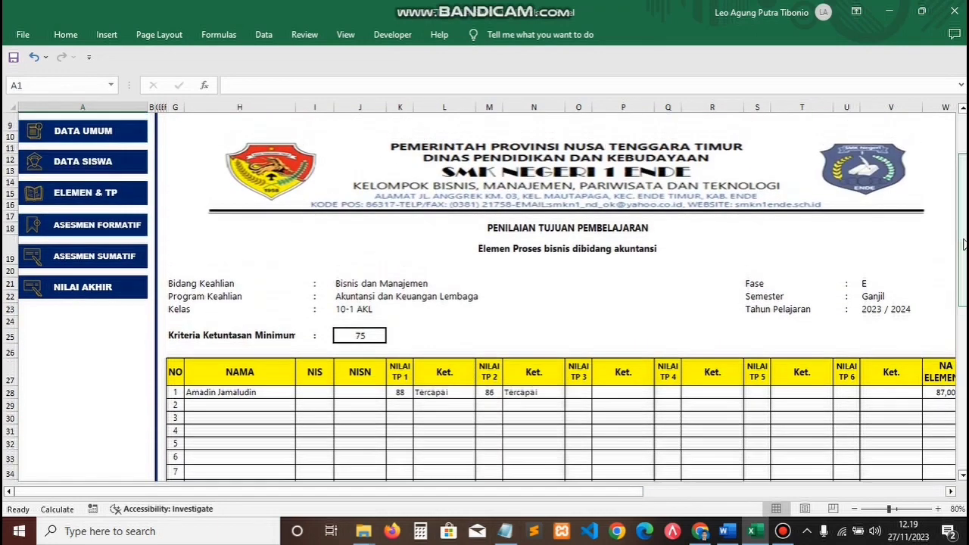
Step: Switch back to e-Rapor and set student number 2's first two learning objectives, on business and accounting processes, to Tercapai
{"action": "left_click", "coordinate": [698, 532]}
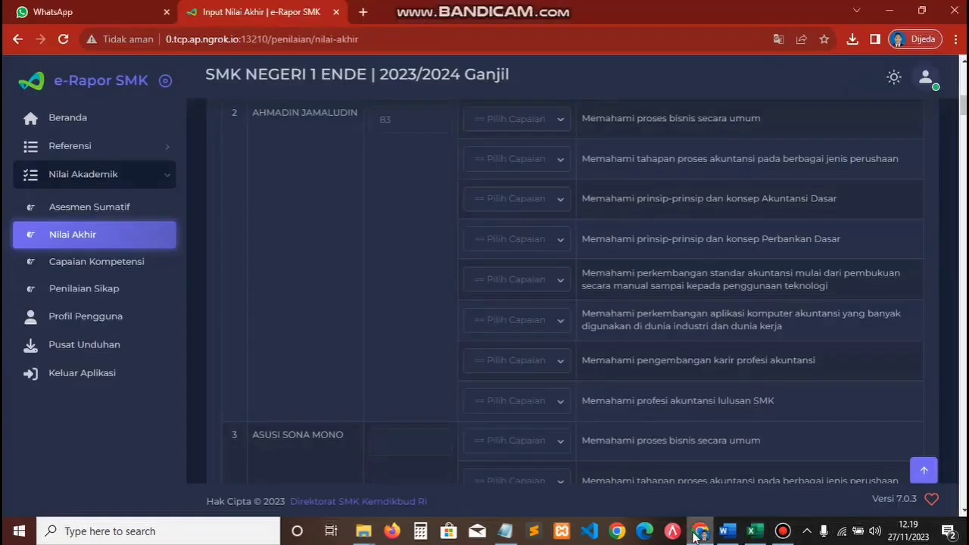
{"action": "left_click", "coordinate": [535, 126]}
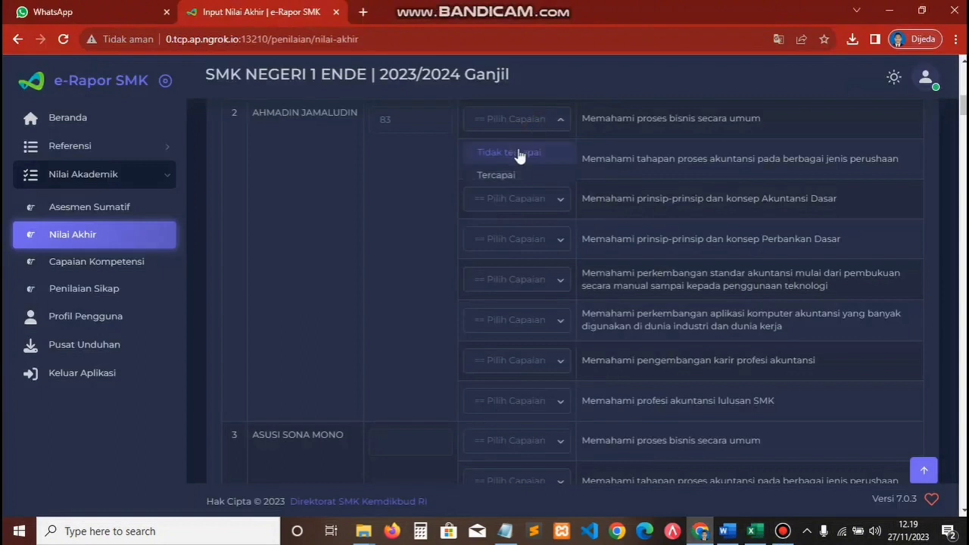
{"action": "left_click", "coordinate": [511, 176]}
{"action": "left_click", "coordinate": [564, 158]}
{"action": "left_click", "coordinate": [510, 216]}
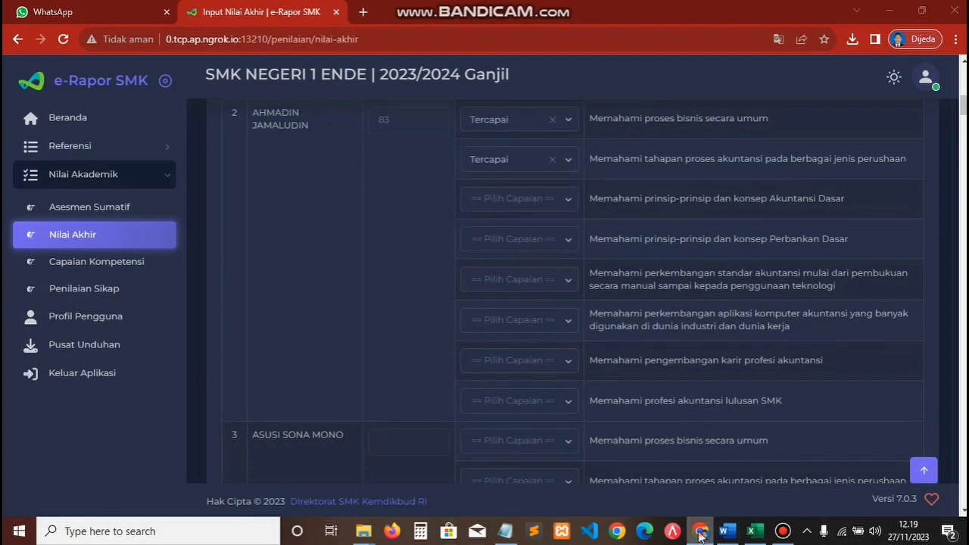
Step: Switch to the Excel workbook and check the TP scores and Ket. entries in the formative assessment of Elemen 2
{"action": "left_click", "coordinate": [754, 531]}
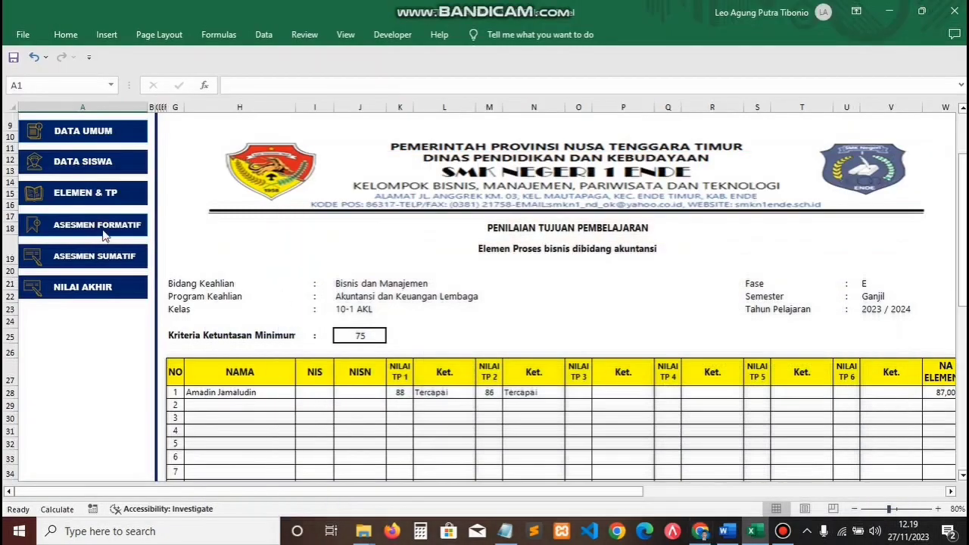
{"action": "left_click_drag", "start_coordinate": [620, 491], "coordinate": [746, 491]}
{"action": "left_click", "coordinate": [892, 177]}
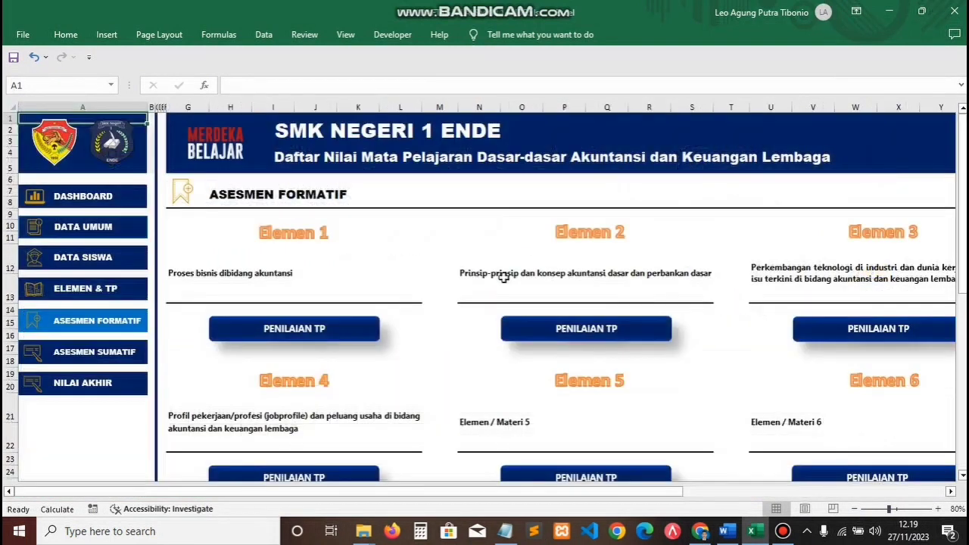
{"action": "left_click", "coordinate": [562, 329]}
{"action": "left_click_drag", "start_coordinate": [962, 151], "coordinate": [962, 223]}
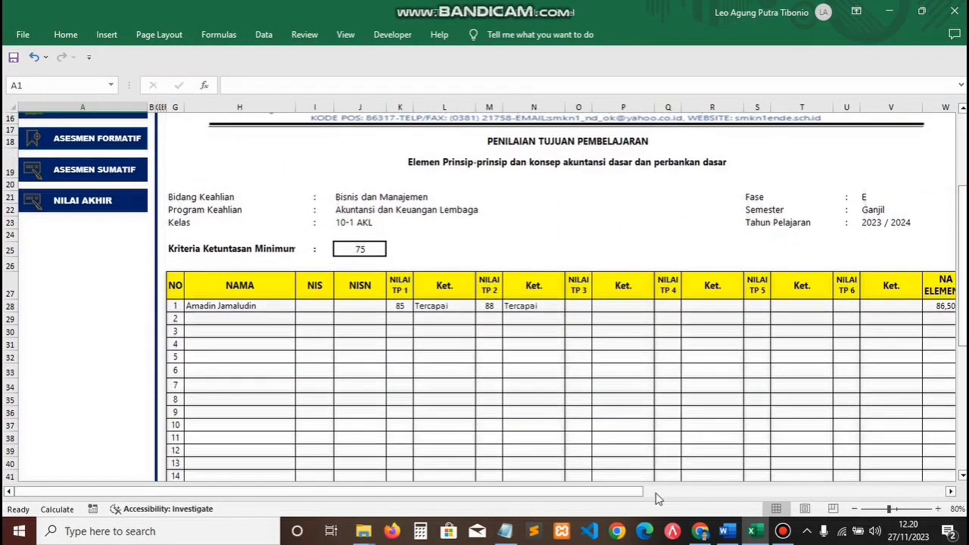
{"action": "left_click_drag", "start_coordinate": [629, 492], "coordinate": [682, 480]}
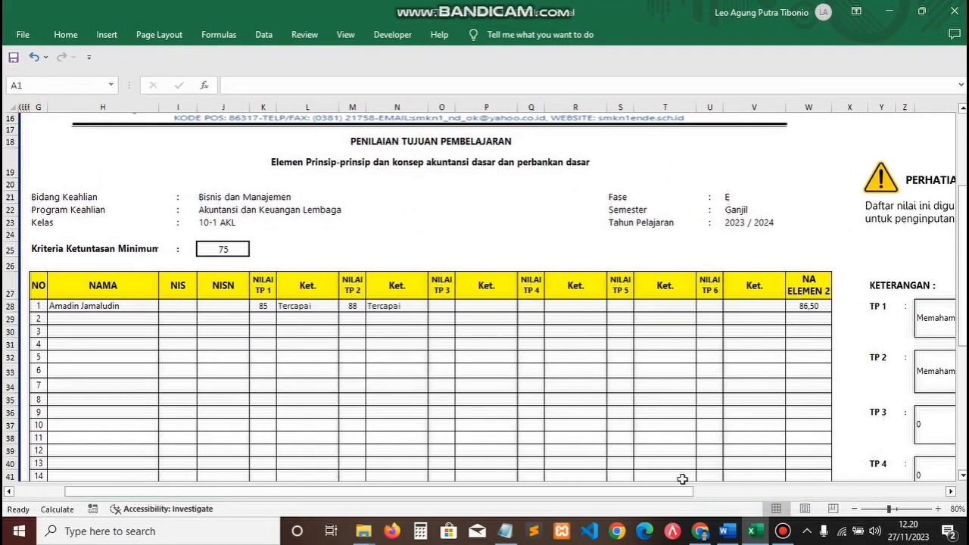
Step: In e-Rapor, set student number 2's objectives on the principles of Akuntansi Dasar and Perbankan Dasar to Tercapai
{"action": "left_click", "coordinate": [700, 531]}
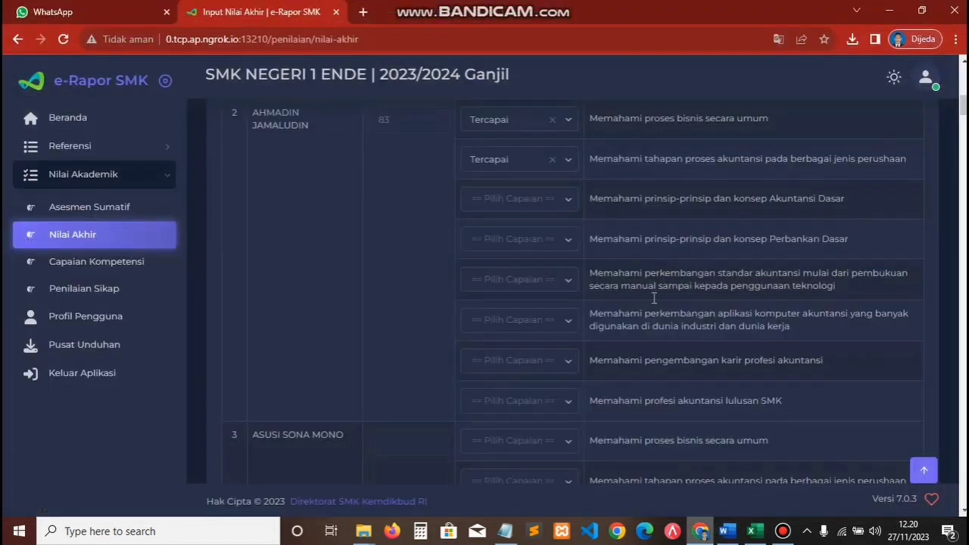
{"action": "left_click", "coordinate": [568, 203]}
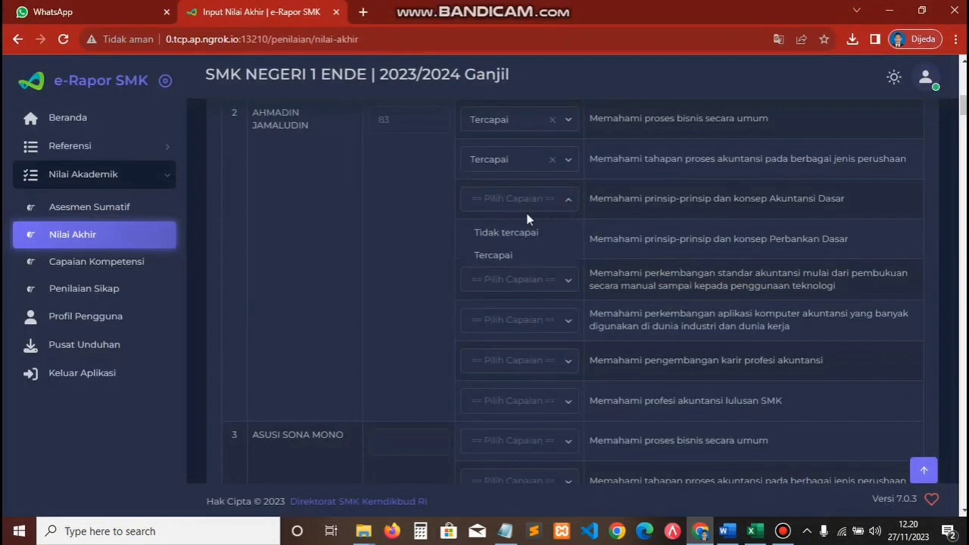
{"action": "left_click", "coordinate": [507, 255]}
{"action": "left_click", "coordinate": [566, 242]}
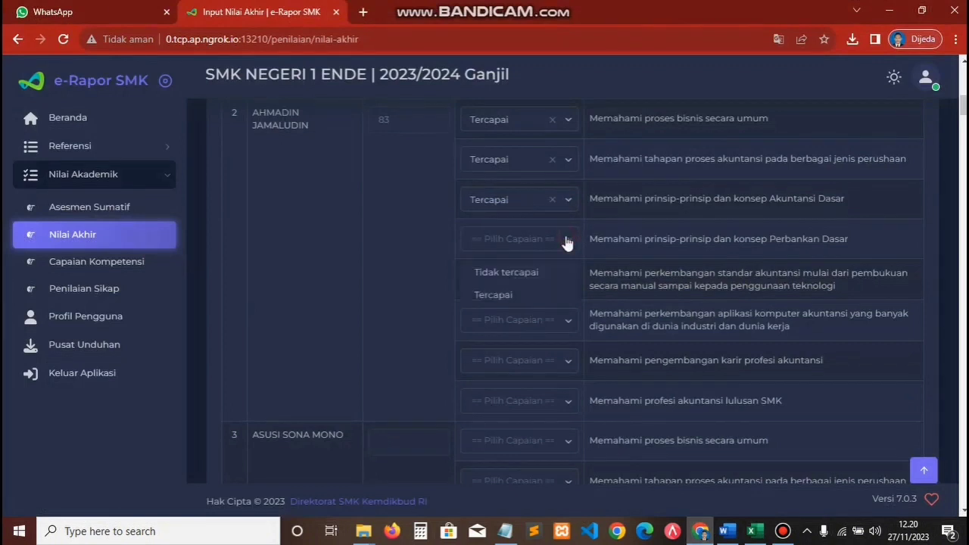
{"action": "left_click", "coordinate": [498, 295]}
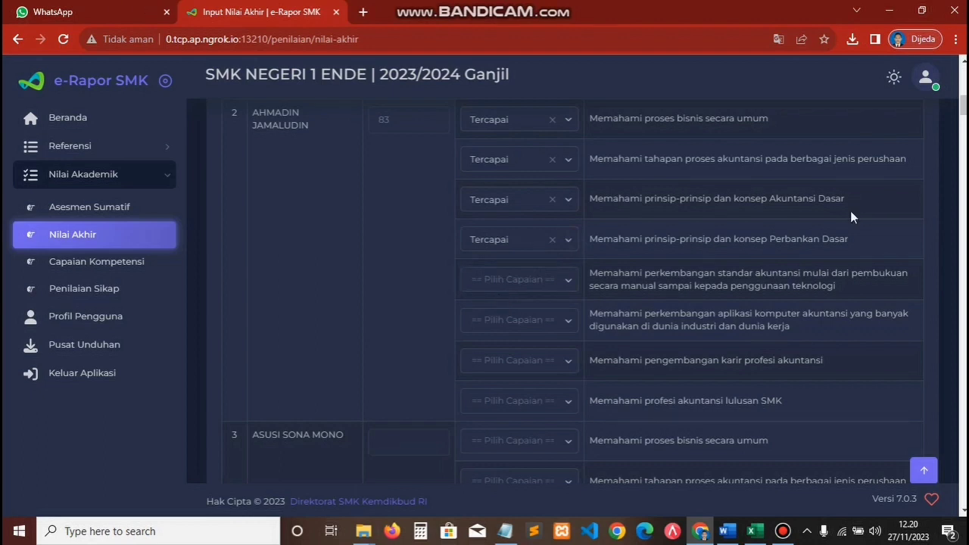
Step: Switch to the Excel workbook and check the TP scores, Ket. entries and TP descriptions in the formative assessment of Elemen 3
{"action": "left_click", "coordinate": [753, 533]}
{"action": "left_click_drag", "start_coordinate": [676, 492], "coordinate": [867, 471]}
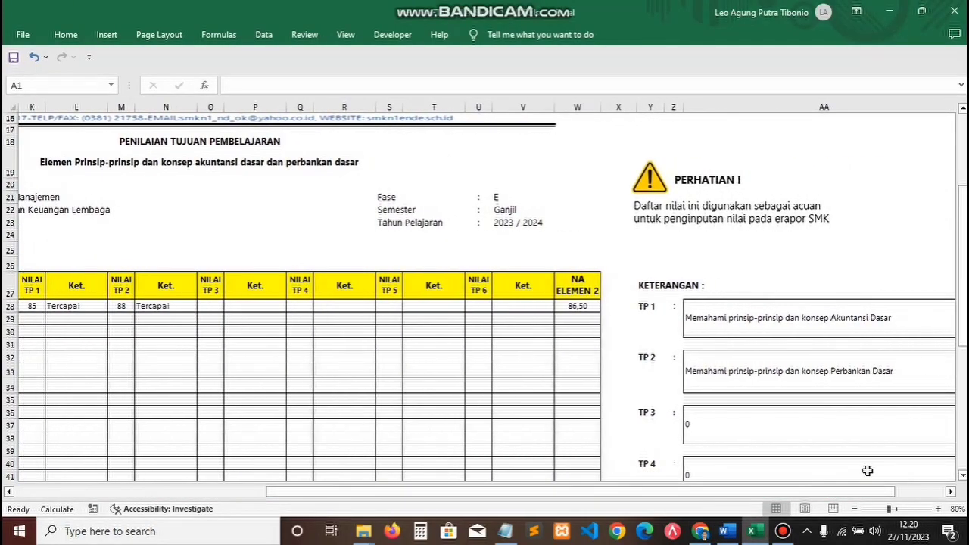
{"action": "left_click_drag", "start_coordinate": [962, 241], "coordinate": [961, 187]}
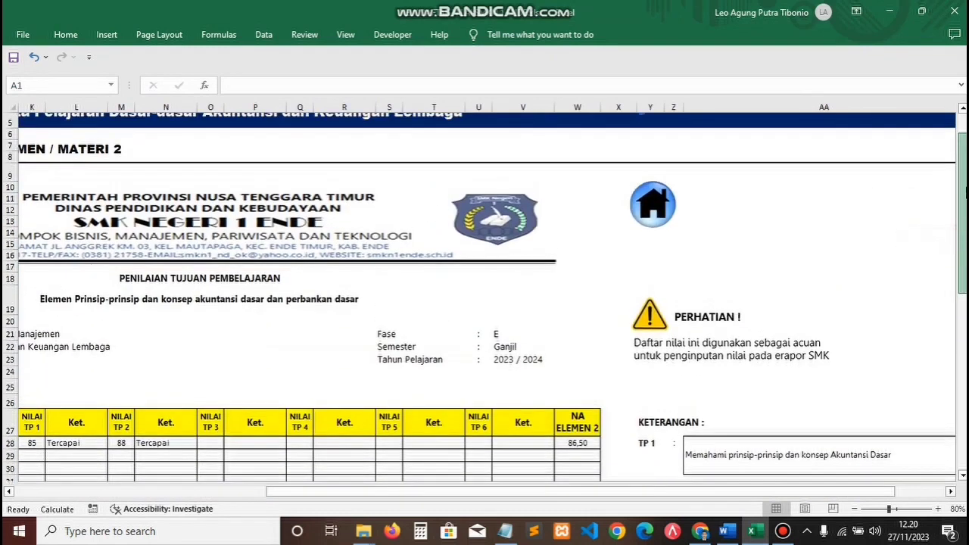
{"action": "left_click", "coordinate": [662, 211]}
{"action": "left_click", "coordinate": [850, 331]}
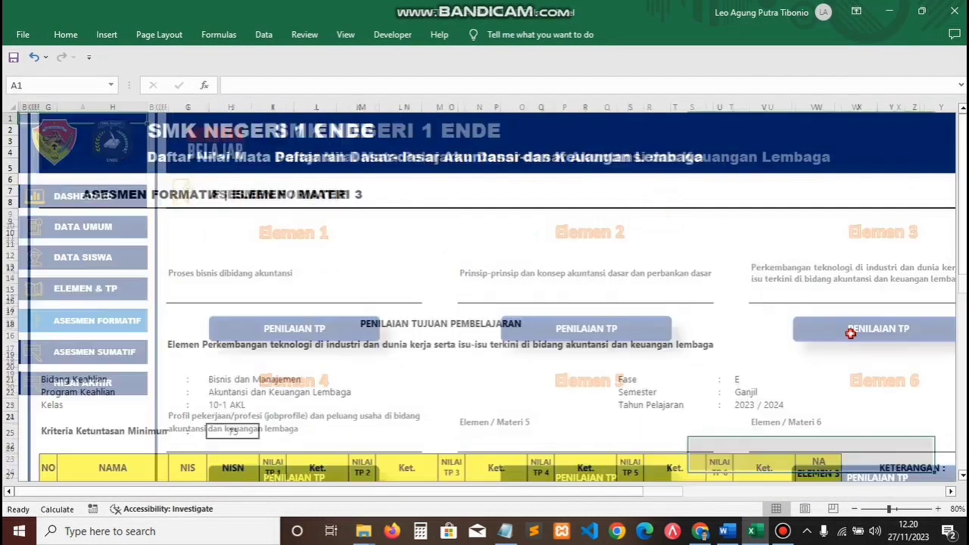
{"action": "left_click_drag", "start_coordinate": [956, 227], "coordinate": [956, 280]}
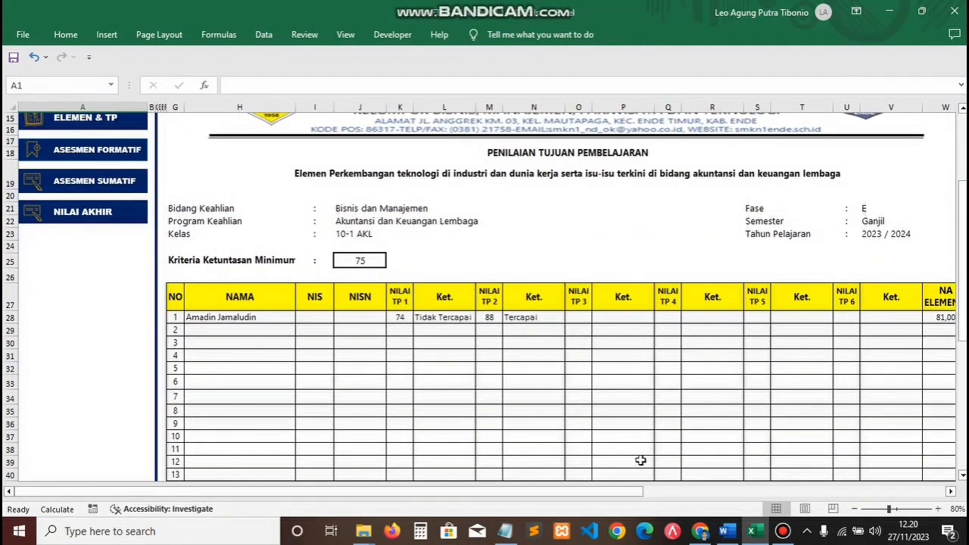
{"action": "left_click_drag", "start_coordinate": [580, 491], "coordinate": [851, 489]}
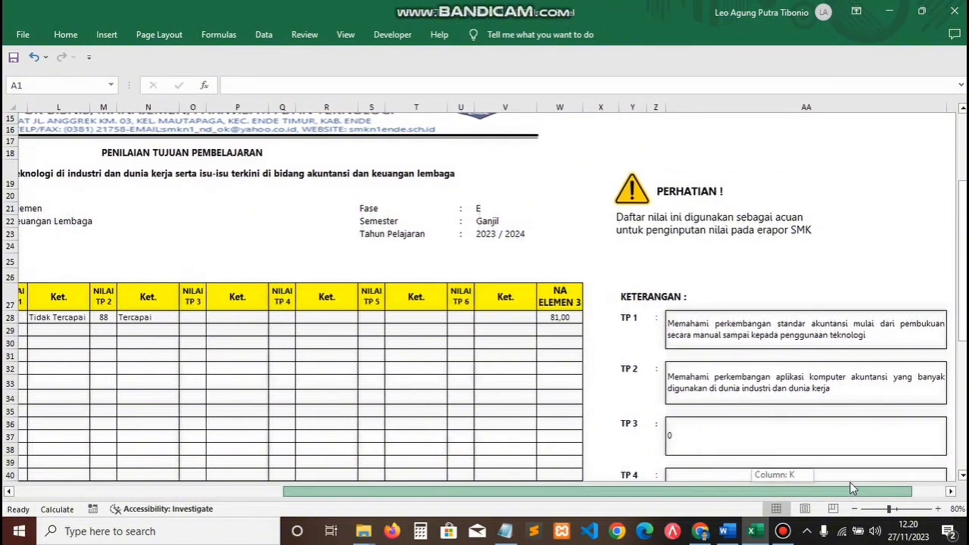
{"action": "left_click_drag", "start_coordinate": [851, 489], "coordinate": [859, 490]}
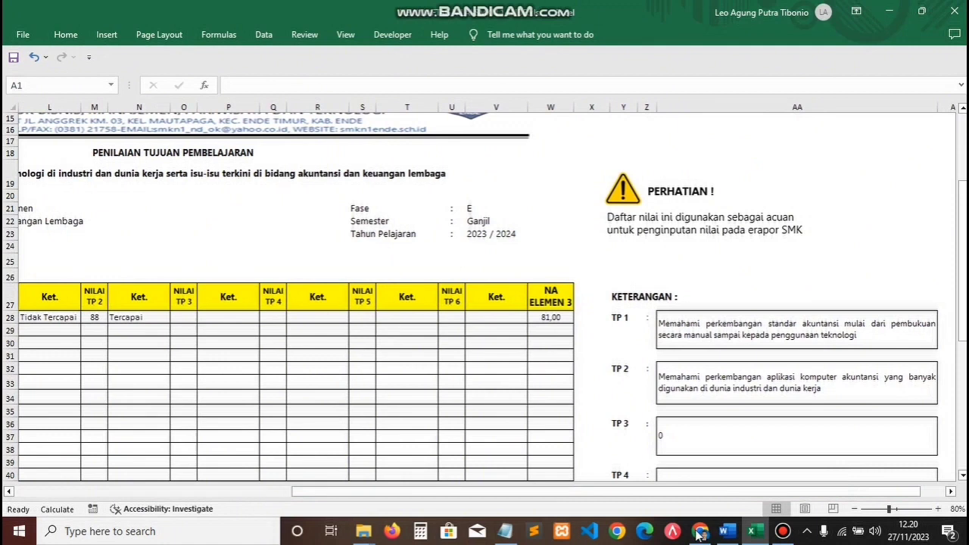
Step: In e-Rapor, set student number 2's fifth objective, on accounting standards, to Tidak tercapai and the remaining three objectives to Tercapai
{"action": "left_click", "coordinate": [700, 532]}
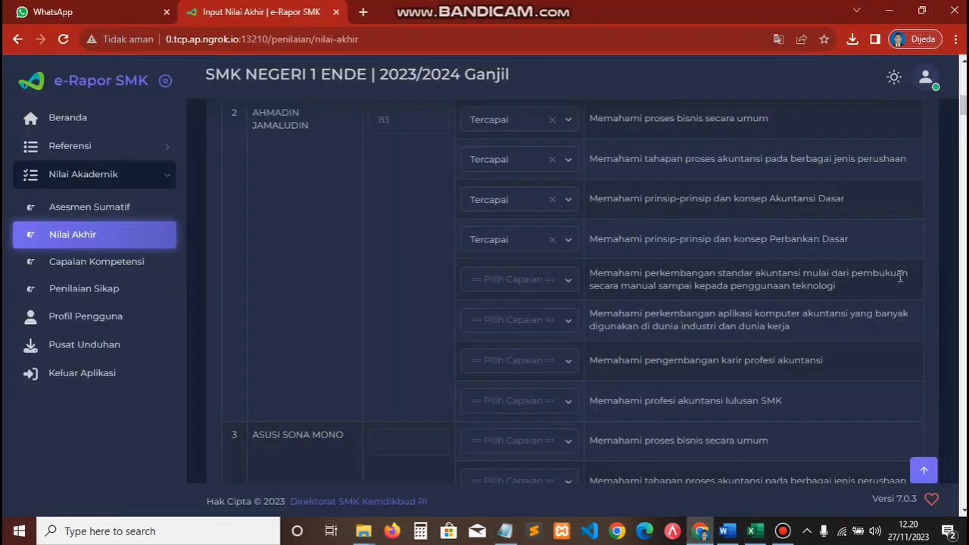
{"action": "left_click", "coordinate": [568, 281]}
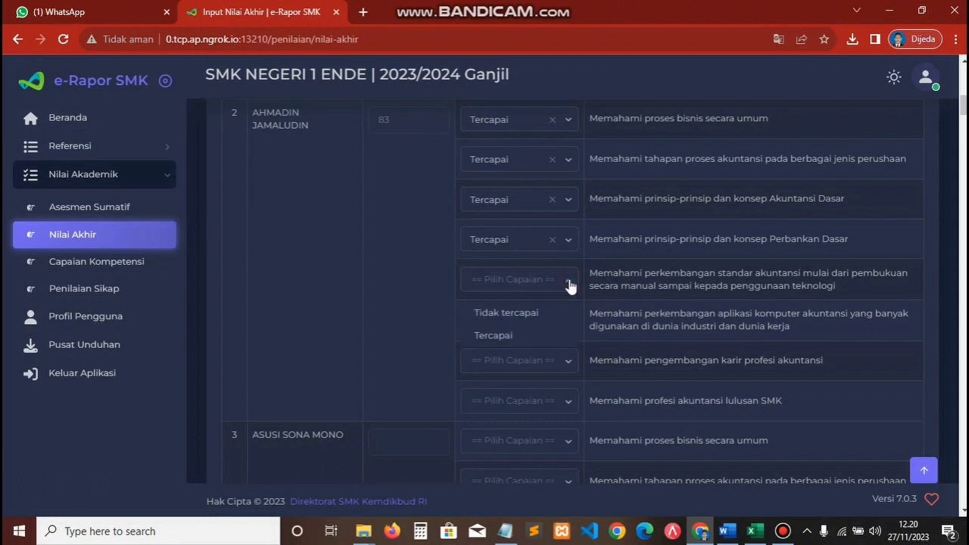
{"action": "left_click", "coordinate": [518, 317]}
{"action": "left_click", "coordinate": [568, 324]}
{"action": "left_click", "coordinate": [501, 379]}
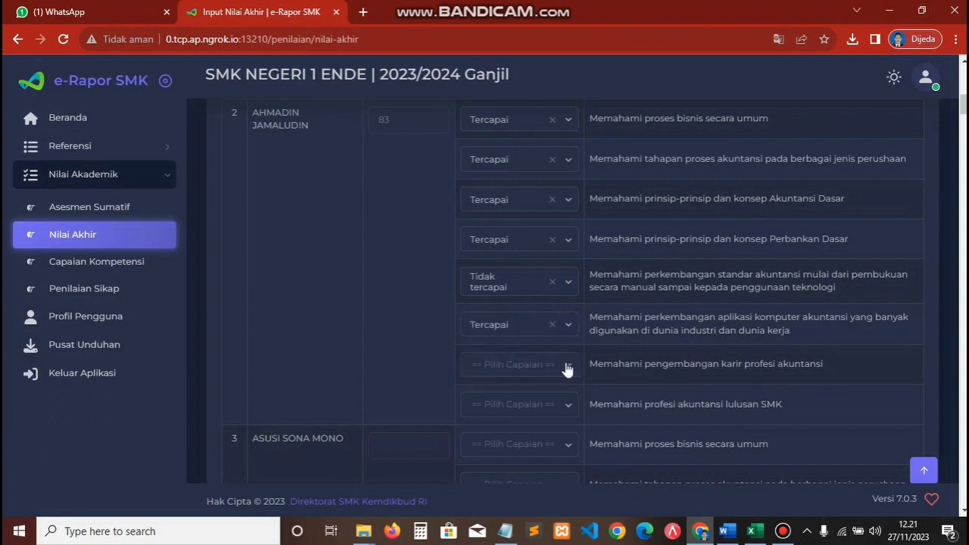
{"action": "left_click", "coordinate": [510, 424]}
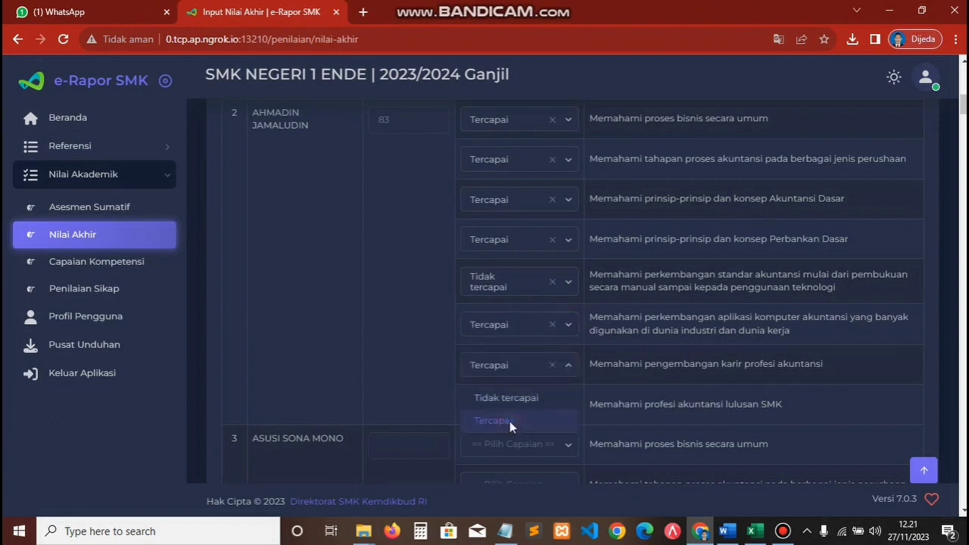
{"action": "left_click", "coordinate": [563, 410]}
{"action": "left_click", "coordinate": [504, 461]}
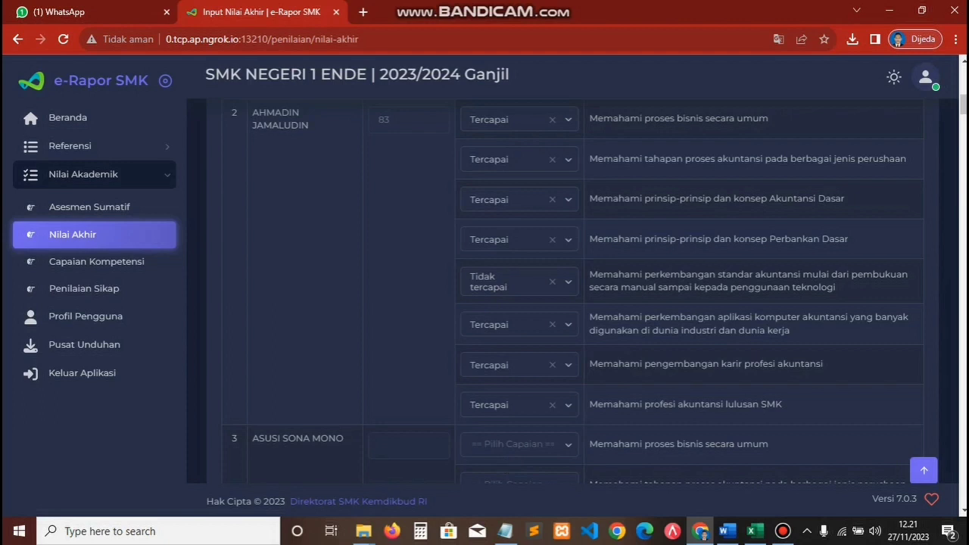
Step: Save the final scores and competency achievements, and close the confirmation message
{"action": "left_click_drag", "start_coordinate": [965, 105], "coordinate": [963, 492]}
{"action": "left_click", "coordinate": [884, 427]}
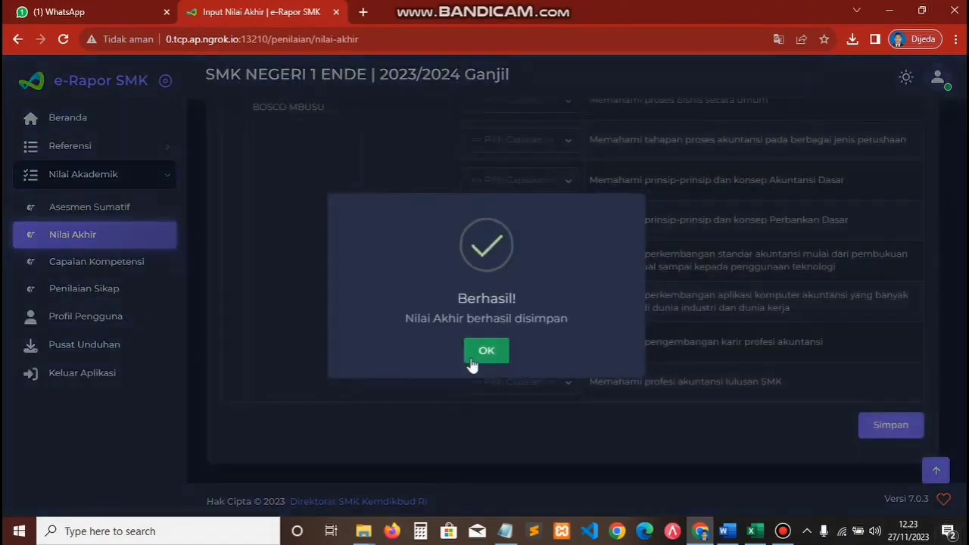
{"action": "left_click", "coordinate": [484, 352]}
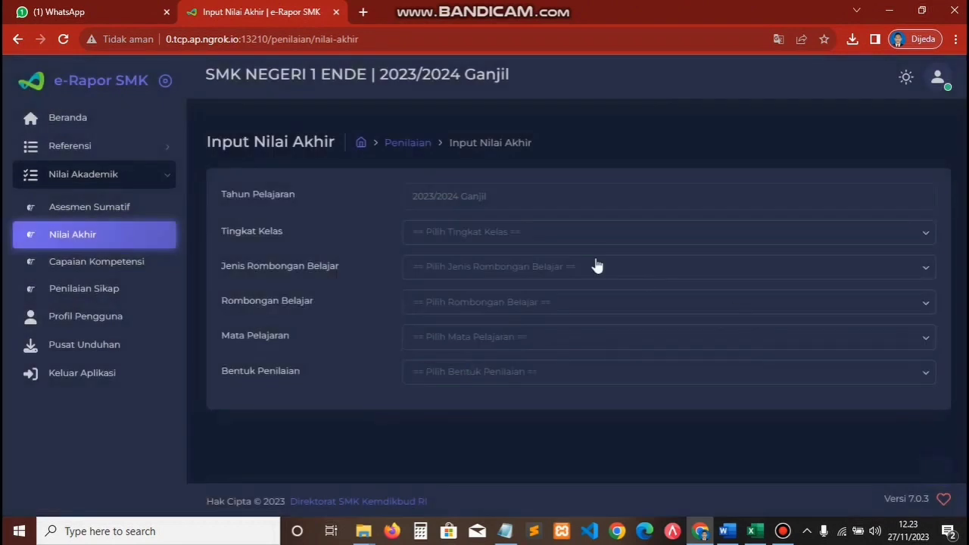
Step: Choose Kelas 10 and class group type Reguler again on the Nilai Akhir input page
{"action": "left_click", "coordinate": [540, 231]}
{"action": "left_click", "coordinate": [461, 272]}
{"action": "left_click", "coordinate": [460, 270]}
{"action": "left_click", "coordinate": [451, 301]}
Step: Choose class 10-1 AKL, subject Dasar Dasar Akuntansi dan Keuangan Lembaga and assessment form Nilai Akhir
{"action": "left_click", "coordinate": [451, 301]}
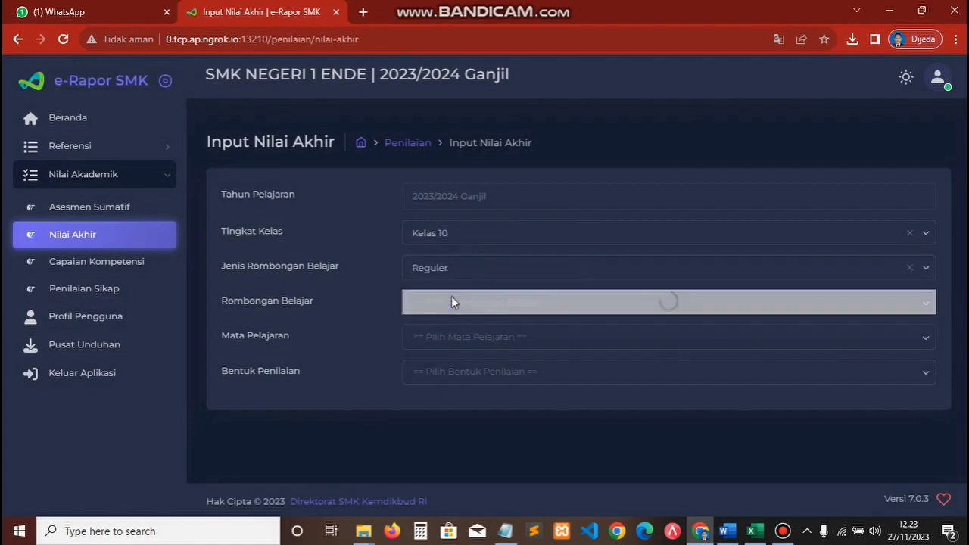
{"action": "left_click", "coordinate": [442, 359]}
{"action": "left_click", "coordinate": [495, 342]}
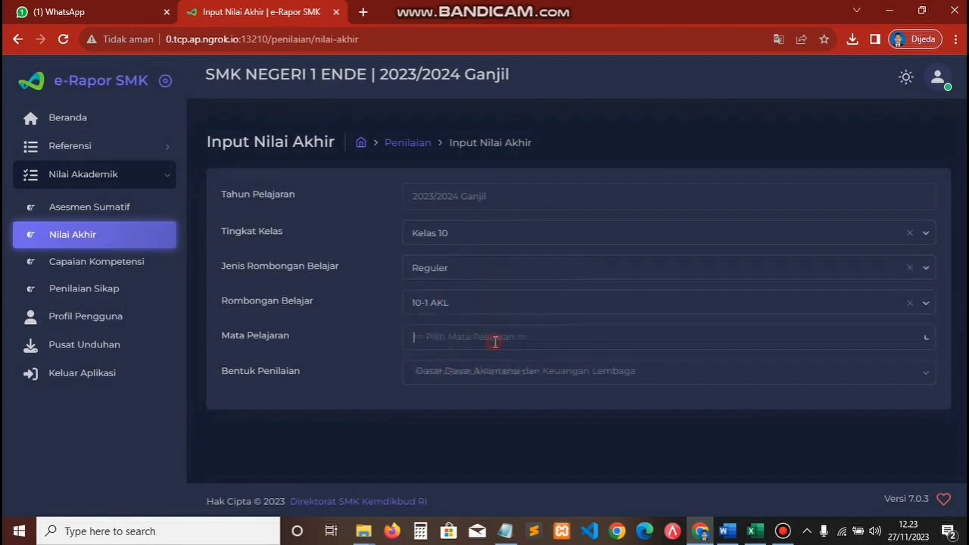
{"action": "left_click", "coordinate": [429, 380]}
{"action": "left_click", "coordinate": [452, 376]}
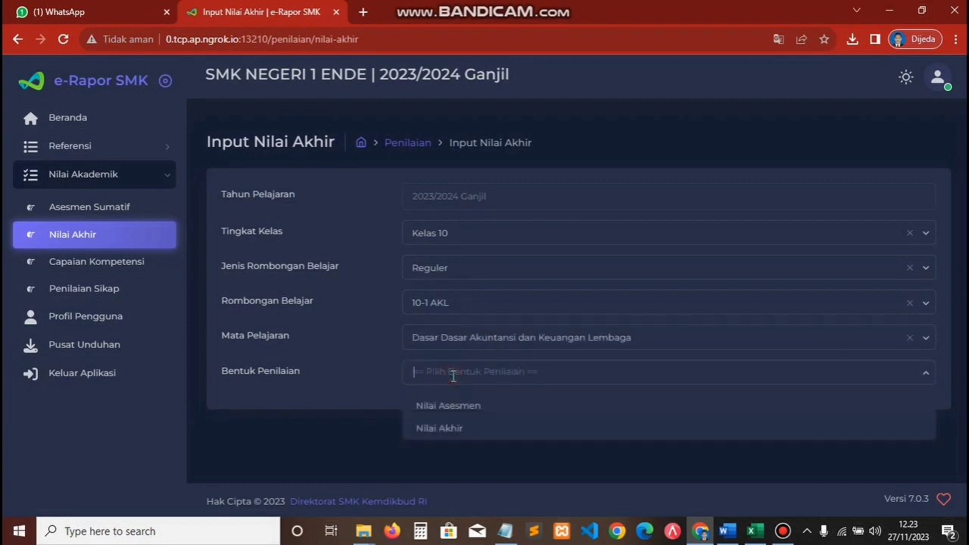
{"action": "left_click", "coordinate": [444, 430]}
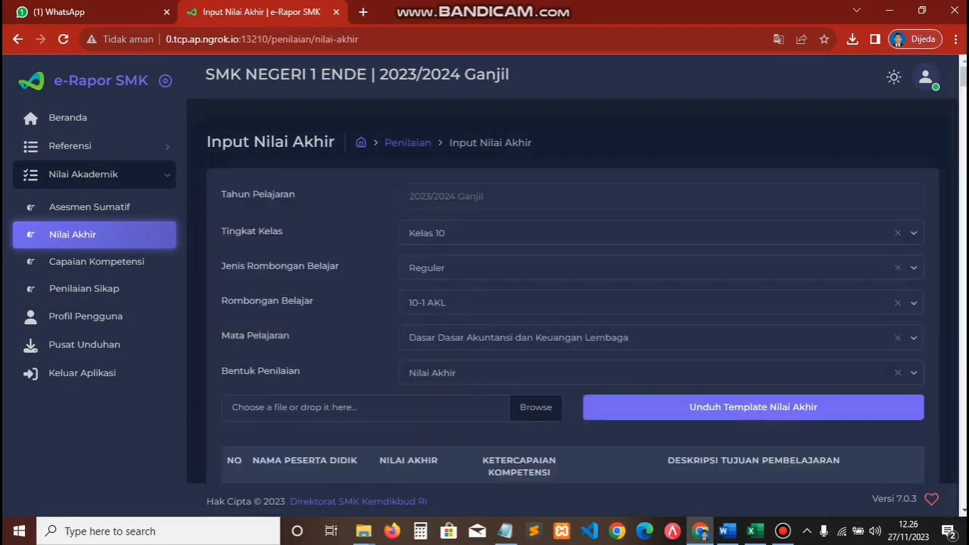
Step: Look over the Nilai Akhir input table and the available Bentuk Penilaian options
{"action": "scroll", "coordinate": [963, 96], "scroll_direction": "down", "scroll_amount": 3}
{"action": "mouse_move", "coordinate": [964, 96]}
{"action": "left_mouse_down"}
{"action": "mouse_move", "coordinate": [964, 125]}
{"action": "mouse_move", "coordinate": [962, 90]}
{"action": "left_mouse_up"}
{"action": "left_click", "coordinate": [716, 217]}
{"action": "mouse_move", "coordinate": [963, 83]}
{"action": "left_mouse_down"}
{"action": "mouse_move", "coordinate": [963, 113]}
{"action": "mouse_move", "coordinate": [962, 76]}
{"action": "left_mouse_up"}
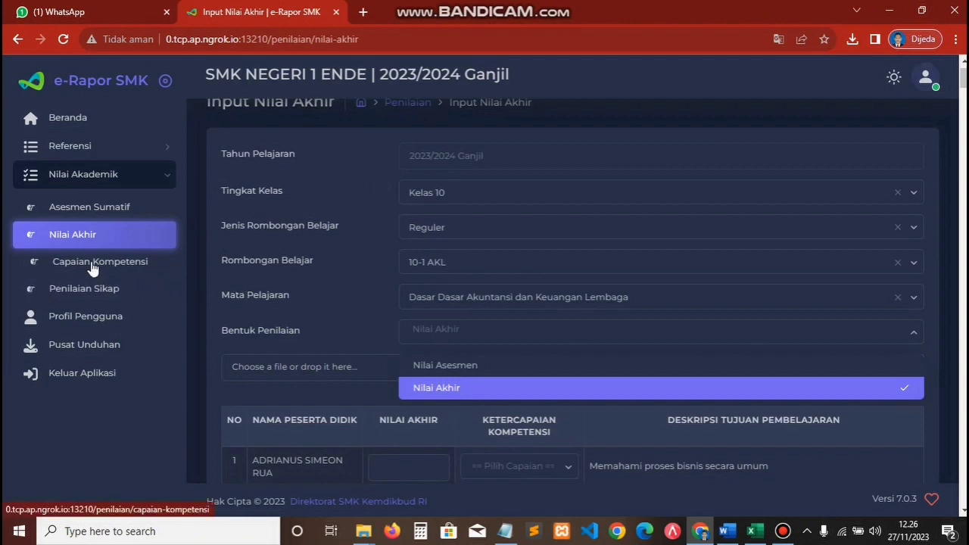
{"action": "left_click", "coordinate": [273, 400]}
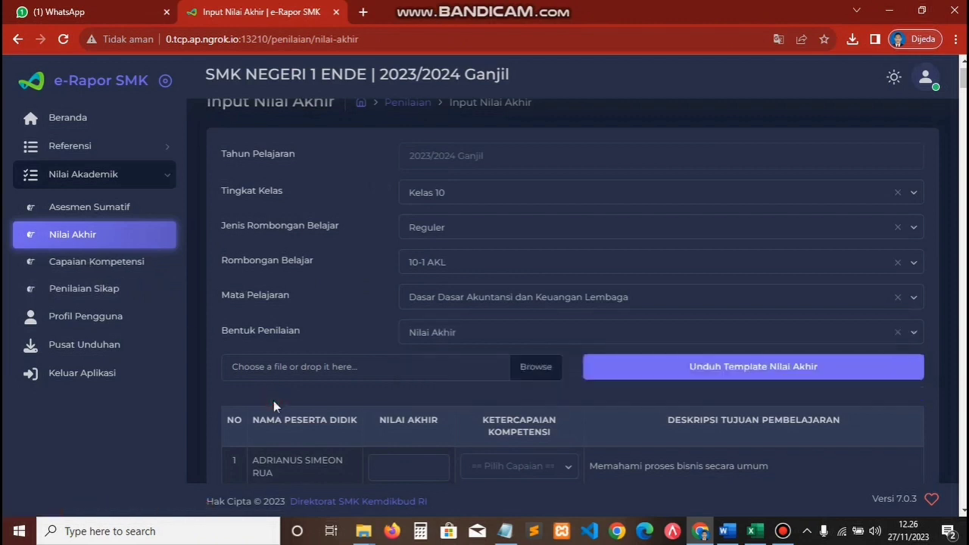
Step: Open the Capaian Kompetensi page and choose Kelas 10 with class group type Reguler
{"action": "left_click", "coordinate": [107, 265]}
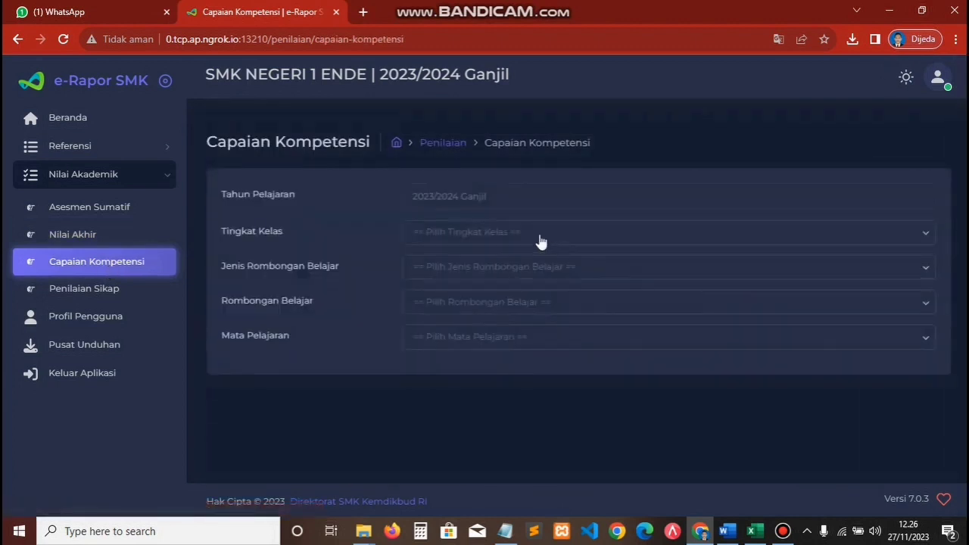
{"action": "left_click", "coordinate": [540, 238]}
{"action": "left_click", "coordinate": [449, 268]}
{"action": "left_click", "coordinate": [448, 277]}
{"action": "left_click", "coordinate": [447, 304]}
Step: Choose class 10-1 AKL and subject Dasar Dasar Akuntansi dan Keuangan Lembaga, and view the students' competency achievement descriptions
{"action": "left_click", "coordinate": [448, 303]}
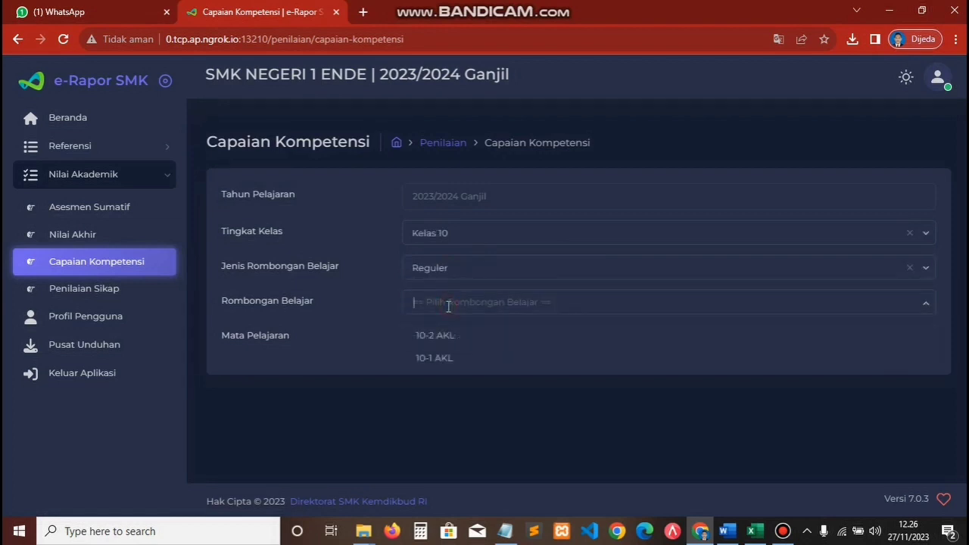
{"action": "left_click", "coordinate": [438, 357]}
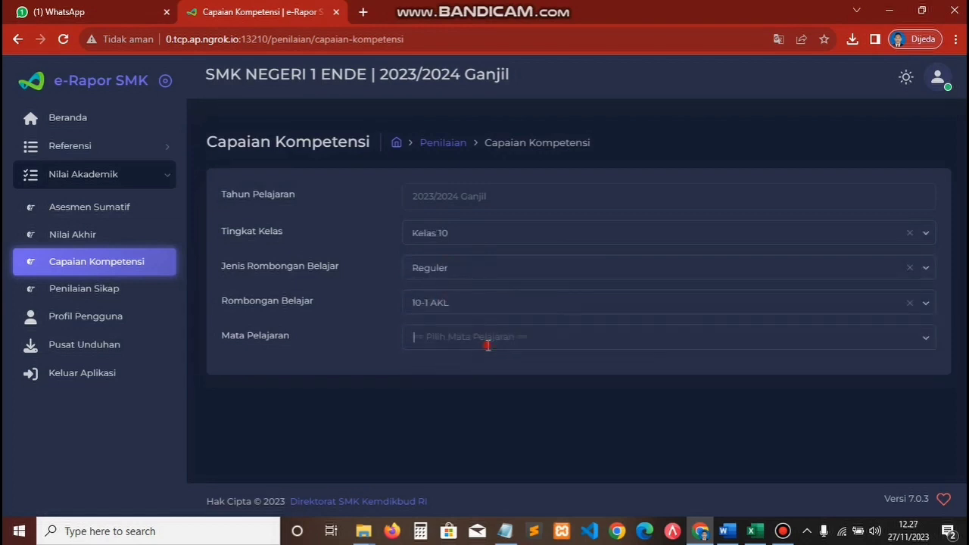
{"action": "left_click", "coordinate": [486, 342]}
{"action": "left_click", "coordinate": [455, 379]}
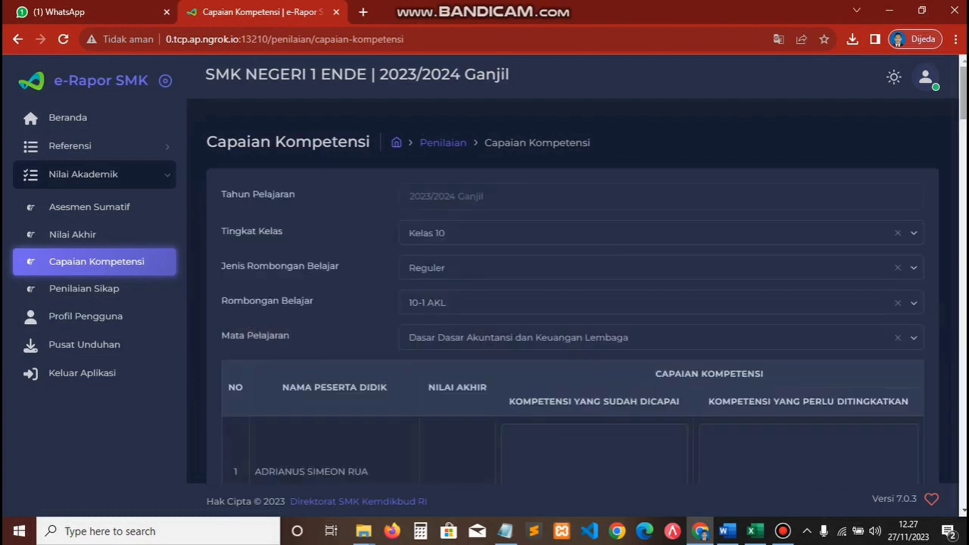
{"action": "scroll", "coordinate": [575, 287], "scroll_direction": "down", "scroll_amount": 4}
{"action": "scroll", "coordinate": [576, 287], "scroll_direction": "up", "scroll_amount": 1}
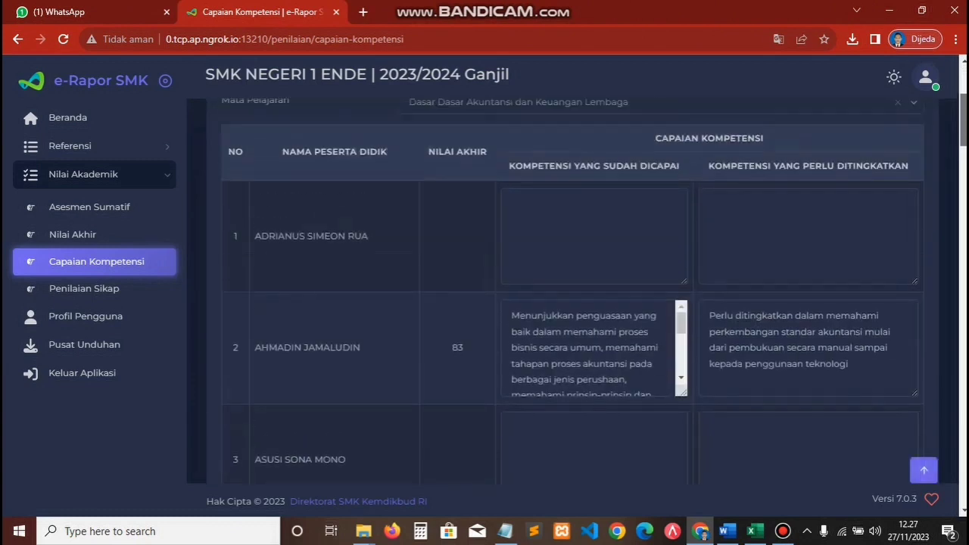
Step: Save the students' competency achievement descriptions, and open the Nilai Akhir input page
{"action": "scroll", "coordinate": [572, 288], "scroll_direction": "up", "scroll_amount": 1}
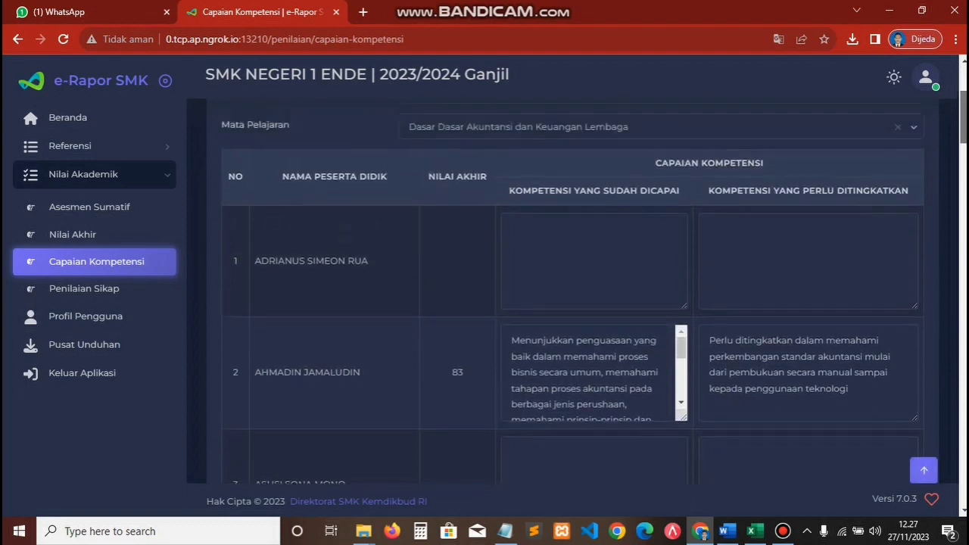
{"action": "scroll", "coordinate": [572, 287], "scroll_direction": "down", "scroll_amount": 1}
{"action": "scroll", "coordinate": [763, 292], "scroll_direction": "down", "scroll_amount": 1}
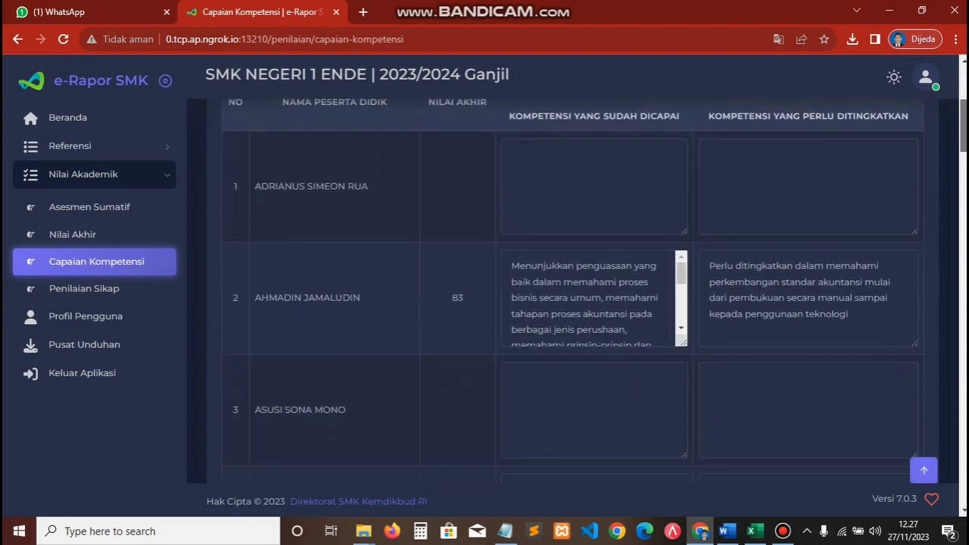
{"action": "left_click", "coordinate": [763, 288]}
{"action": "mouse_move", "coordinate": [682, 261]}
{"action": "left_mouse_down"}
{"action": "mouse_move", "coordinate": [683, 318]}
{"action": "mouse_move", "coordinate": [683, 252]}
{"action": "left_mouse_up"}
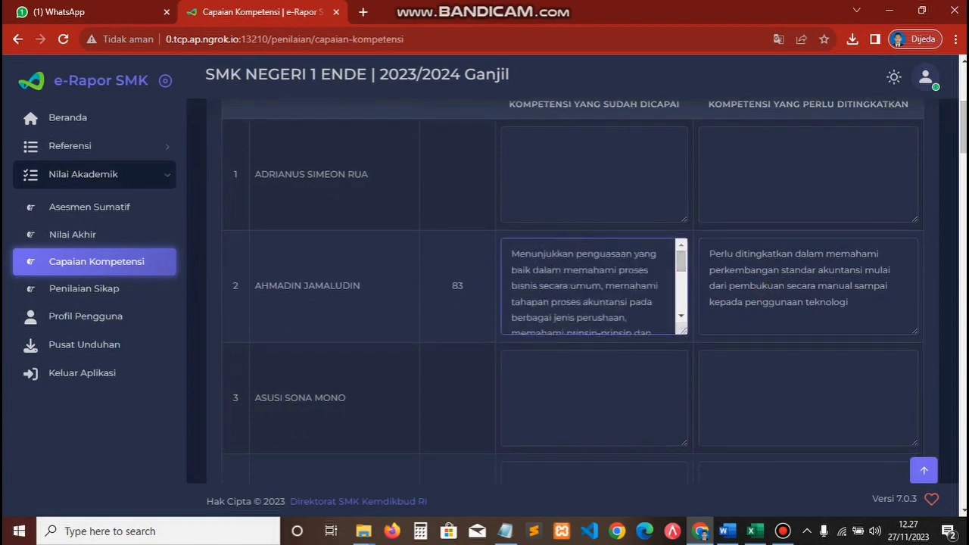
{"action": "left_click_drag", "start_coordinate": [964, 142], "coordinate": [943, 473]}
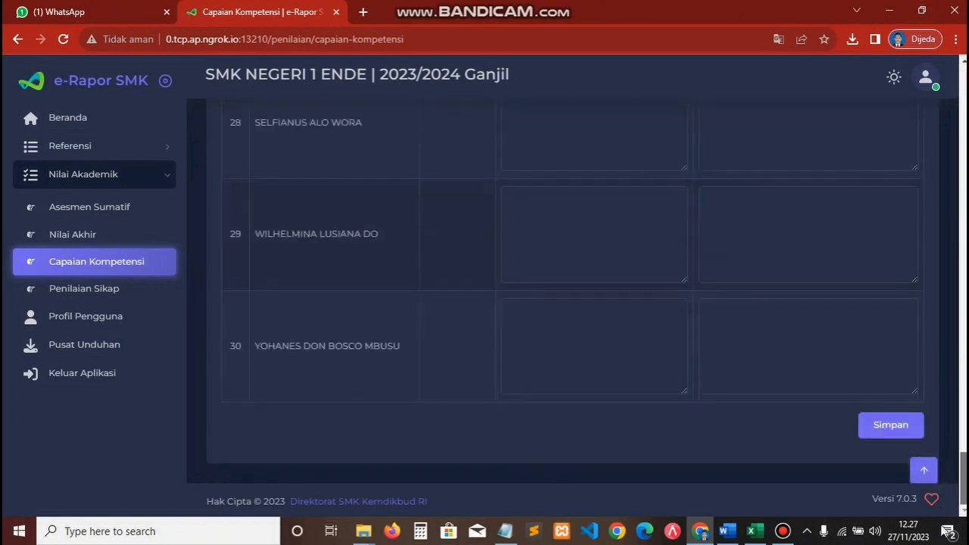
{"action": "left_click", "coordinate": [878, 427]}
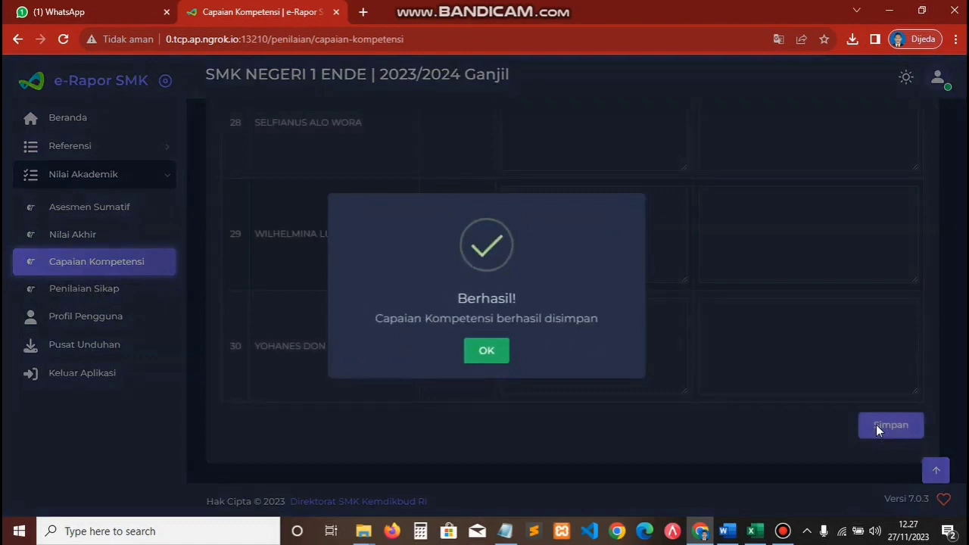
{"action": "left_click", "coordinate": [472, 353]}
{"action": "left_click", "coordinate": [99, 234]}
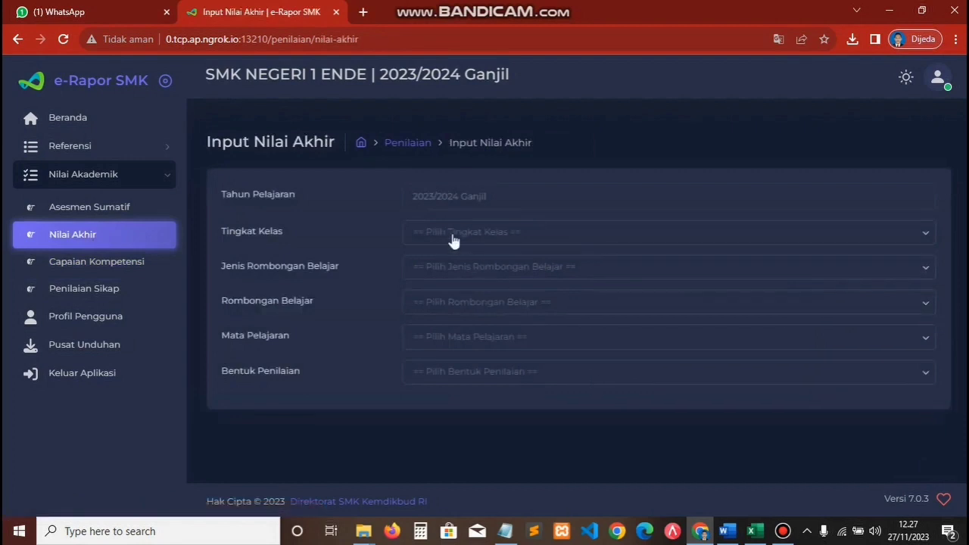
{"action": "left_click", "coordinate": [454, 237]}
{"action": "left_click", "coordinate": [457, 282]}
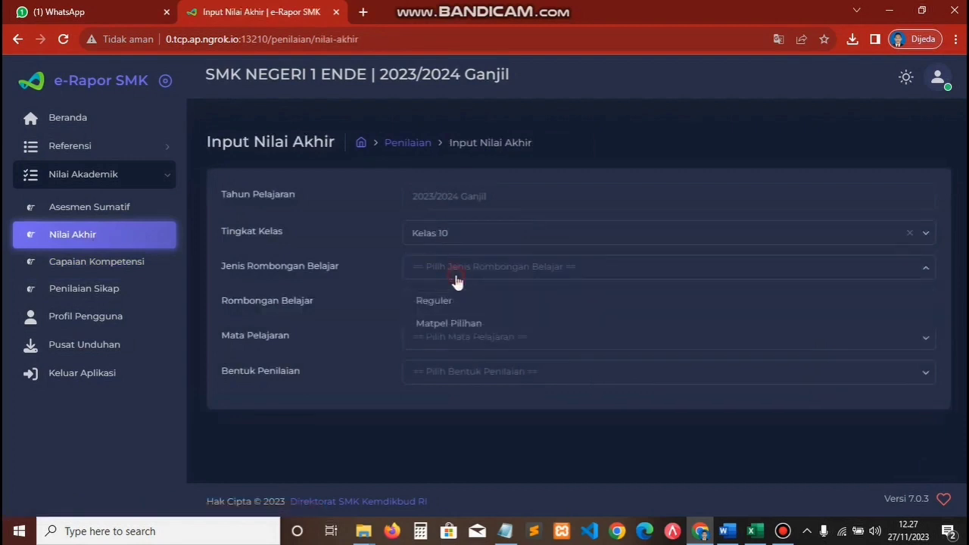
{"action": "left_click", "coordinate": [454, 301]}
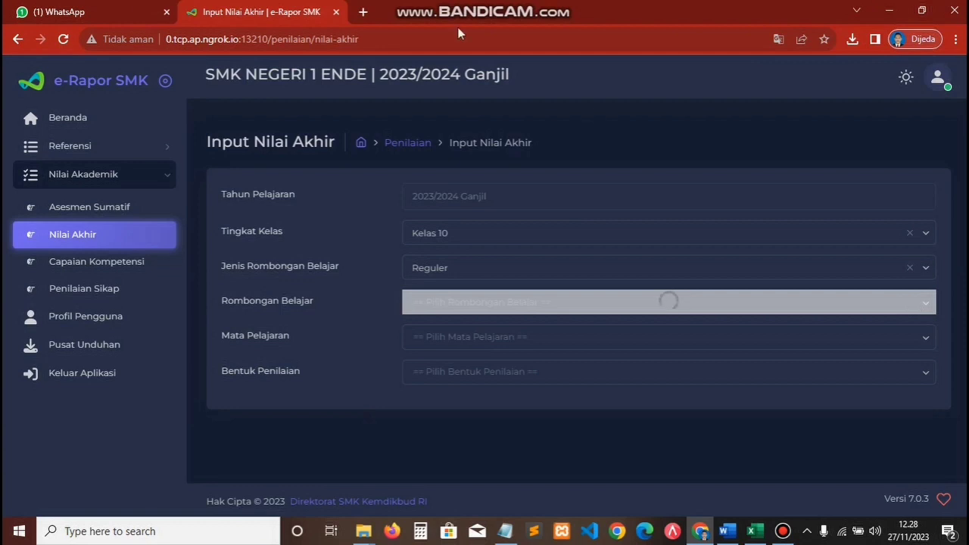
{"action": "left_click", "coordinate": [65, 39]}
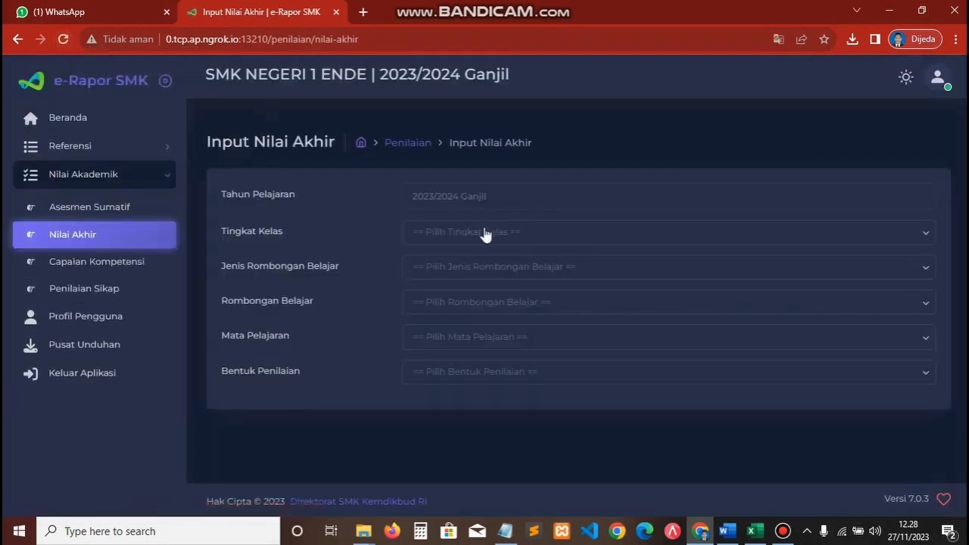
Step: Choose Kelas 10, class group type Reguler and class 10-1 AKL for the final score input
{"action": "left_click", "coordinate": [486, 235]}
{"action": "left_click", "coordinate": [443, 277]}
{"action": "left_click", "coordinate": [469, 281]}
{"action": "left_click", "coordinate": [455, 303]}
{"action": "left_click", "coordinate": [455, 302]}
{"action": "left_click", "coordinate": [443, 357]}
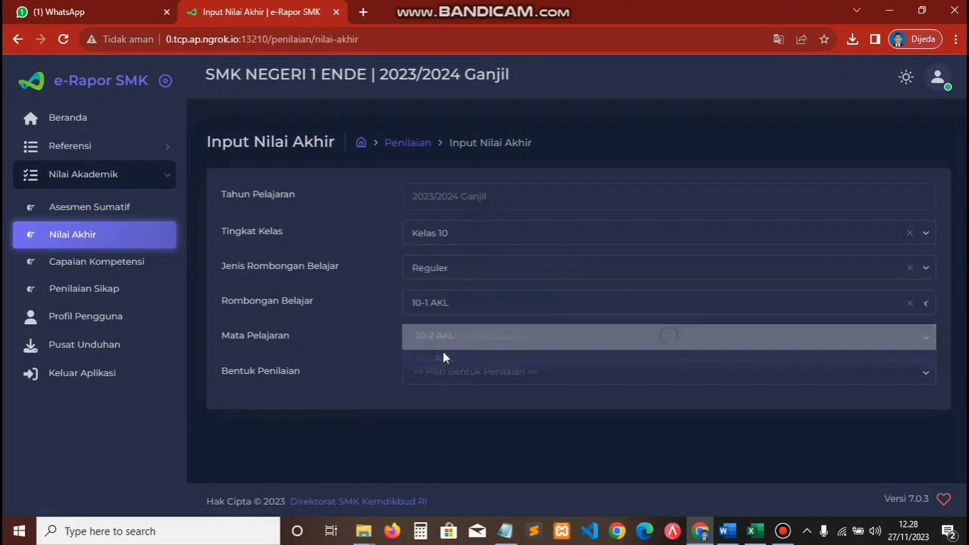
Step: Select the subject Dasar Dasar Akuntansi dan Keuangan Lembaga and the assessment form Nilai Akhir
{"action": "left_click", "coordinate": [459, 338]}
{"action": "left_click", "coordinate": [454, 374]}
{"action": "left_click", "coordinate": [455, 372]}
{"action": "left_click", "coordinate": [439, 429]}
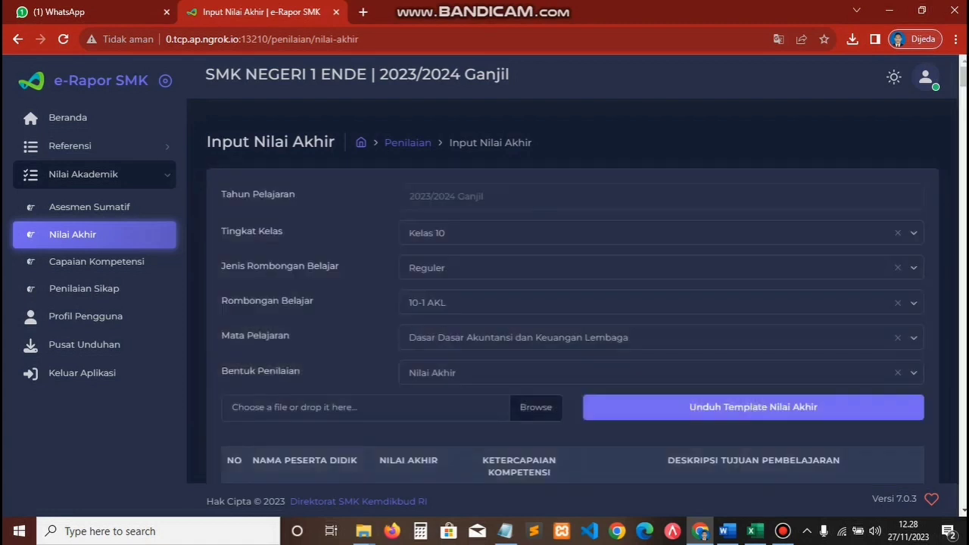
Step: Save the final scores of class 10-1 AKL
{"action": "left_click_drag", "start_coordinate": [963, 75], "coordinate": [963, 507]}
{"action": "left_click", "coordinate": [886, 428]}
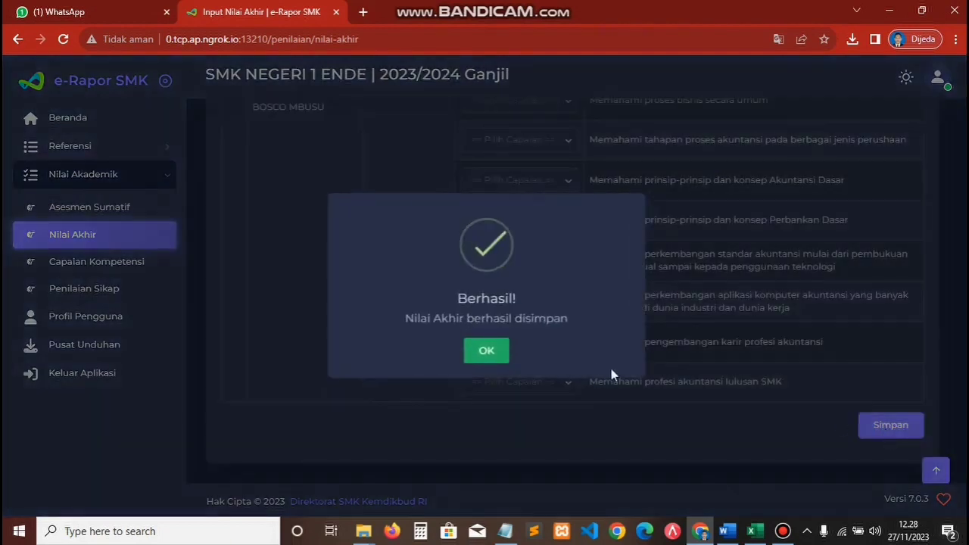
{"action": "left_click", "coordinate": [477, 351]}
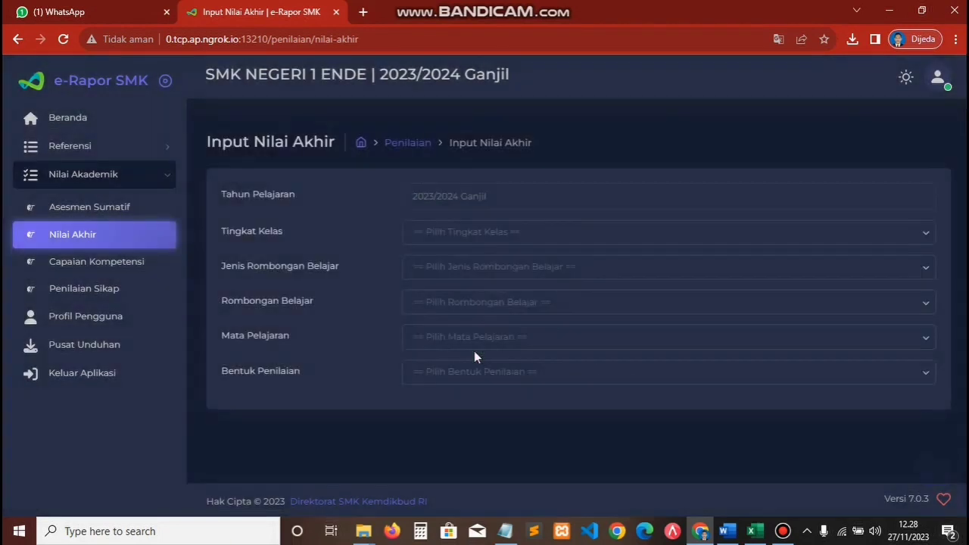
Step: Open the Capaian Kompetensi page and choose Kelas 10, class group type Reguler and class 10-1 AKL
{"action": "left_click", "coordinate": [96, 271]}
{"action": "left_click", "coordinate": [513, 234]}
{"action": "left_click", "coordinate": [463, 274]}
{"action": "left_click", "coordinate": [461, 269]}
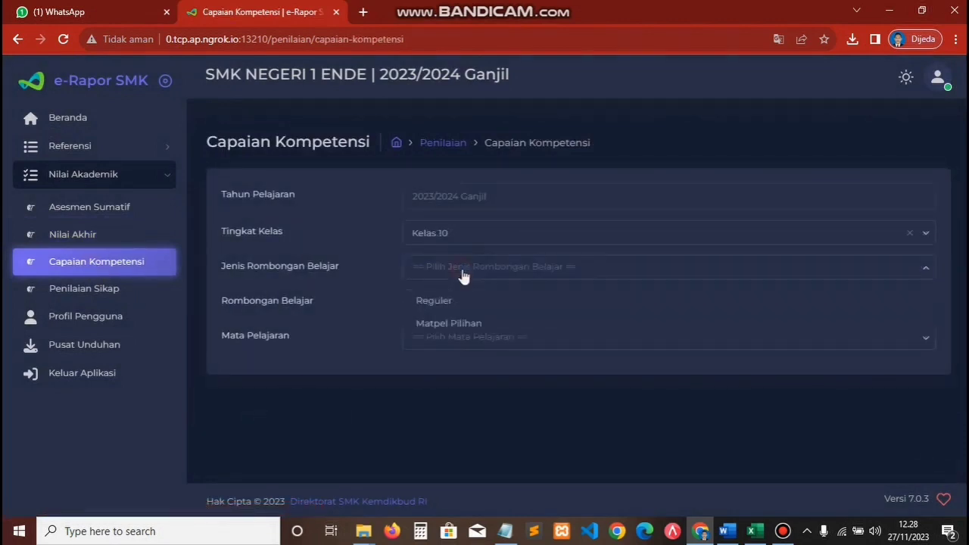
{"action": "left_click", "coordinate": [445, 304]}
{"action": "left_click", "coordinate": [444, 303]}
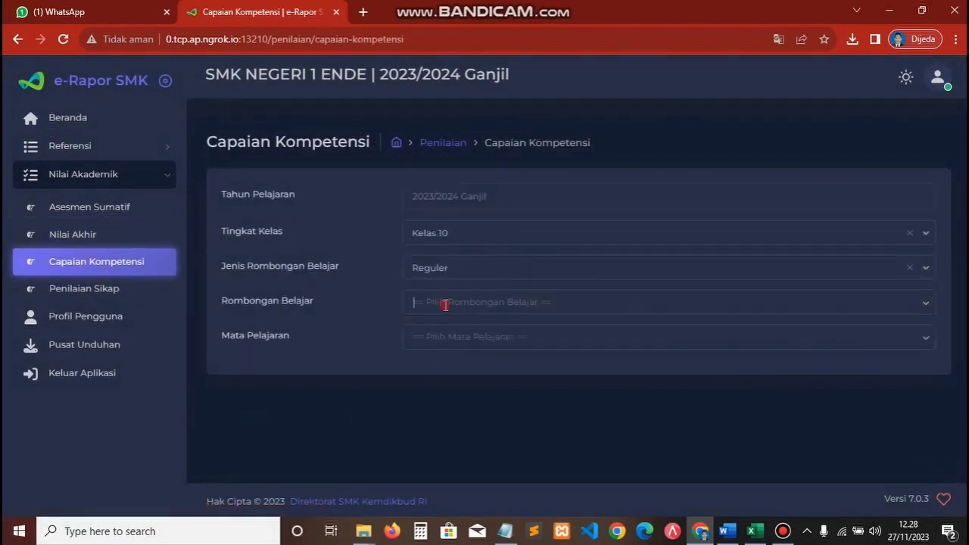
{"action": "left_click", "coordinate": [444, 360]}
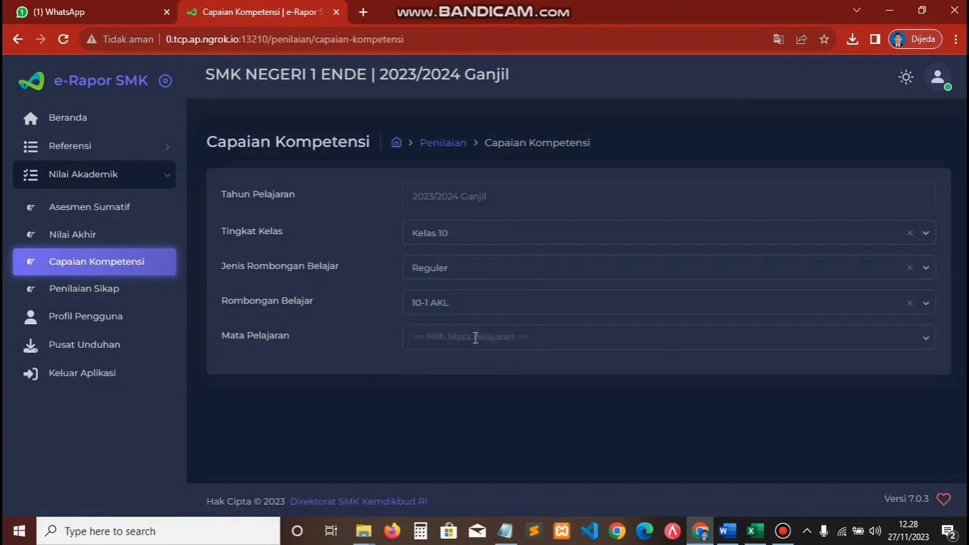
Step: Choose the subject Dasar Dasar Akuntansi dan Keuangan Lembaga and look through the competency descriptions to the end of the student list
{"action": "left_click", "coordinate": [474, 337]}
{"action": "left_click", "coordinate": [456, 371]}
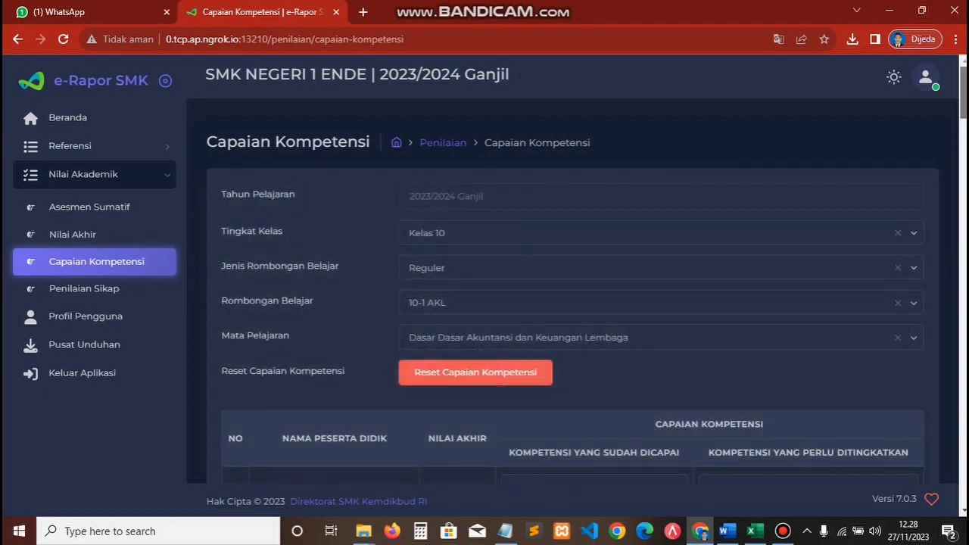
{"action": "scroll", "coordinate": [575, 303], "scroll_direction": "down", "scroll_amount": 3}
{"action": "scroll", "coordinate": [565, 173], "scroll_direction": "up", "scroll_amount": 1}
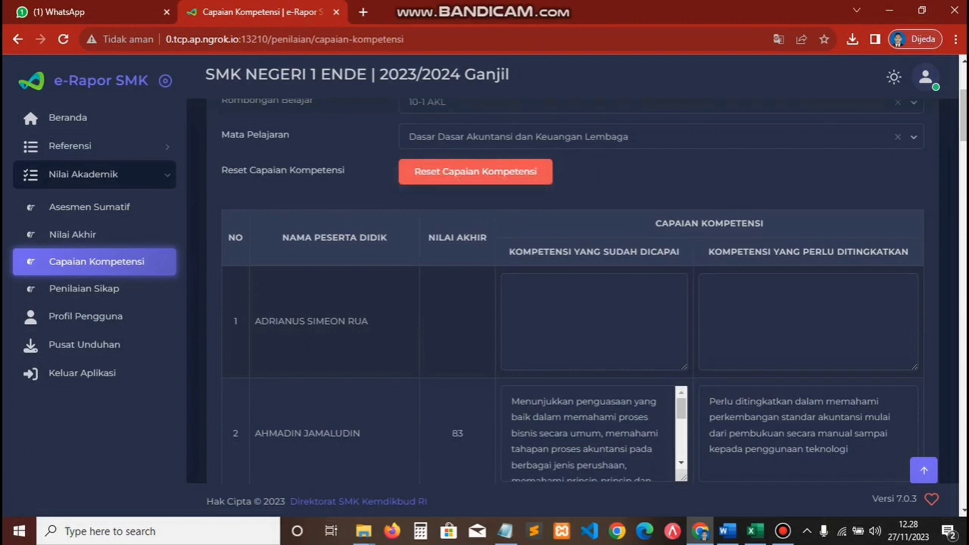
{"action": "left_click_drag", "start_coordinate": [963, 118], "coordinate": [941, 482]}
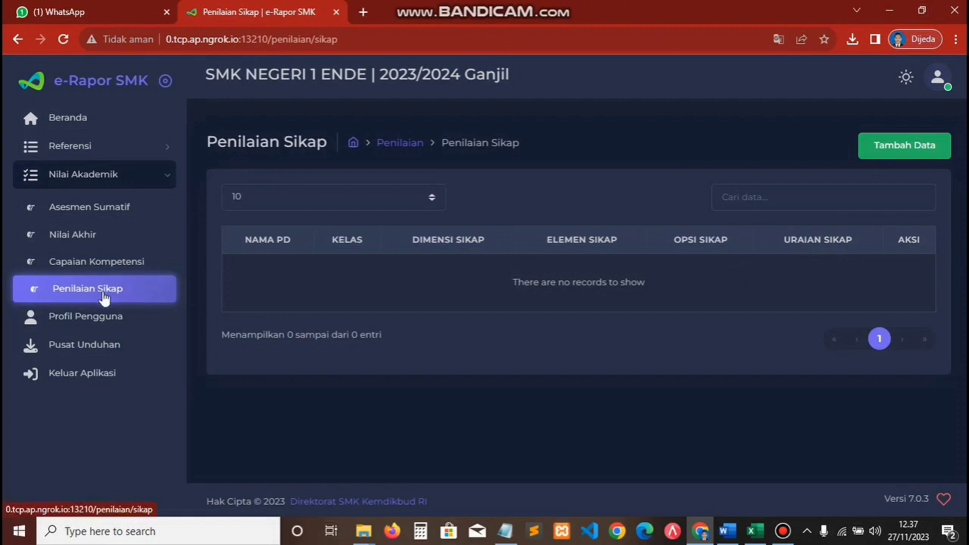
Step: Open the Profil Pengguna page and look over its profile information, photo upload and password sections
{"action": "left_click", "coordinate": [93, 322]}
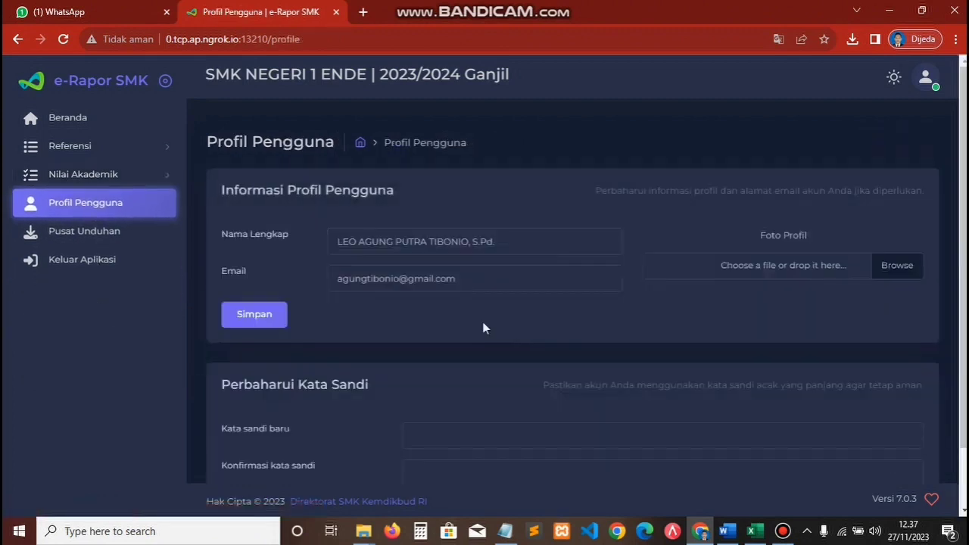
{"action": "scroll", "coordinate": [572, 303], "scroll_direction": "down", "scroll_amount": 1}
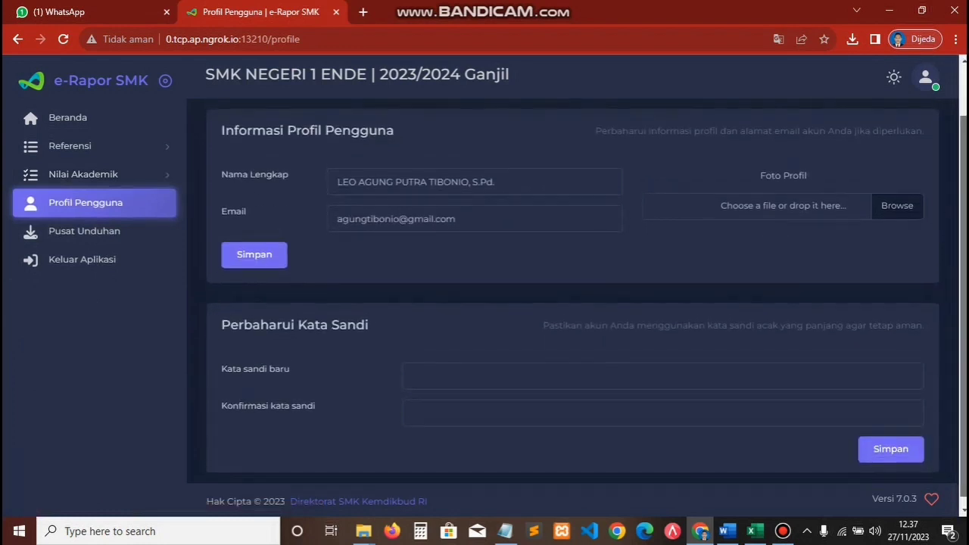
{"action": "scroll", "coordinate": [946, 280], "scroll_direction": "up", "scroll_amount": 1}
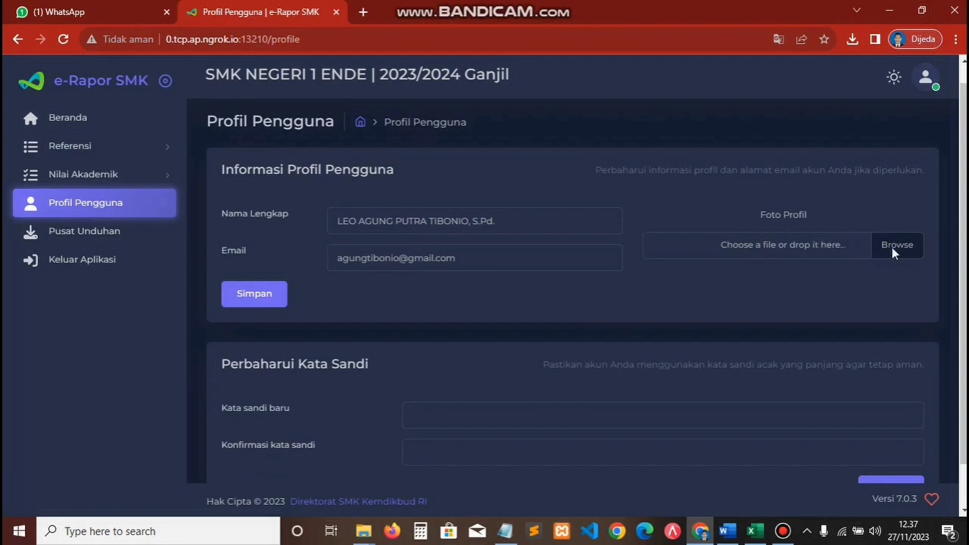
{"action": "scroll", "coordinate": [586, 294], "scroll_direction": "down", "scroll_amount": 1}
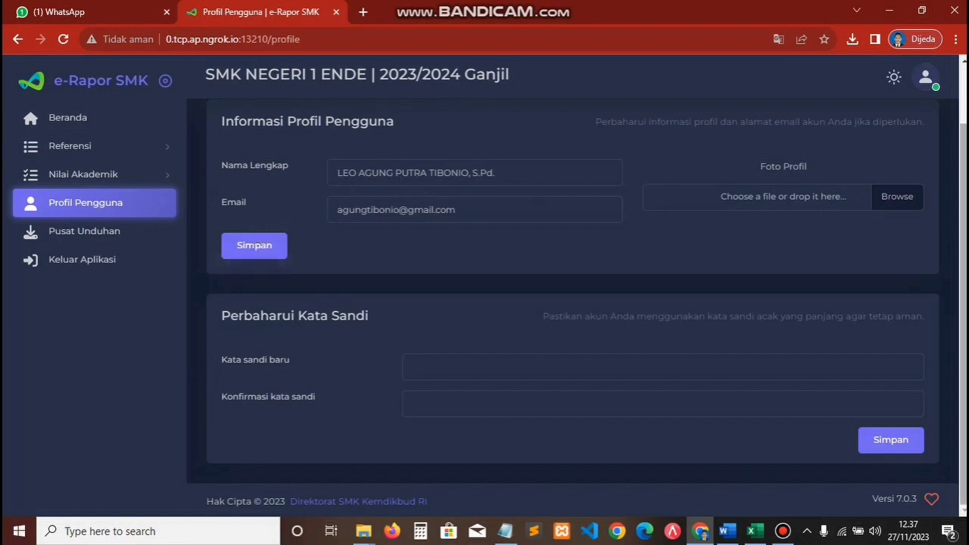
{"action": "scroll", "coordinate": [408, 240], "scroll_direction": "up", "scroll_amount": 1}
Step: Examine the full name, email, new password and password confirmation fields of the user profile
{"action": "left_click", "coordinate": [409, 239]}
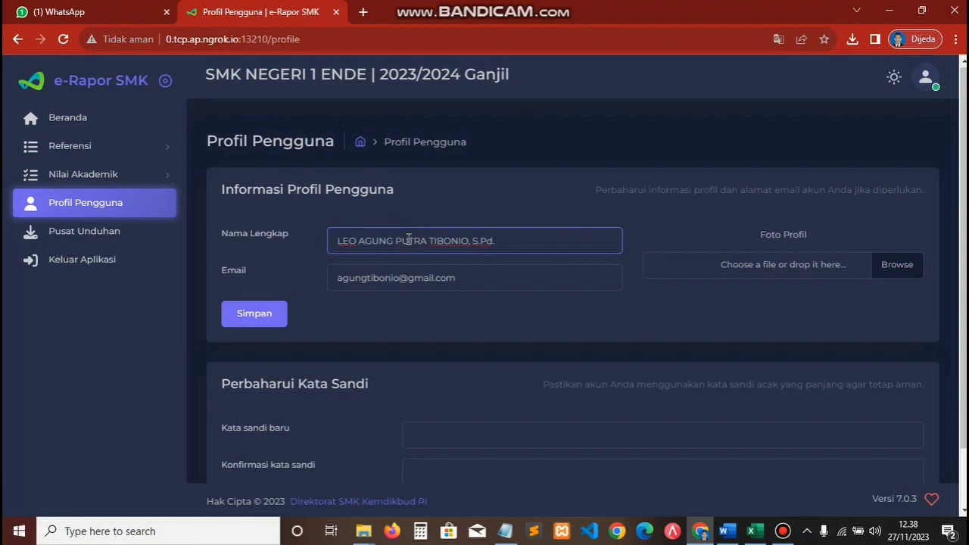
{"action": "left_click", "coordinate": [371, 274]}
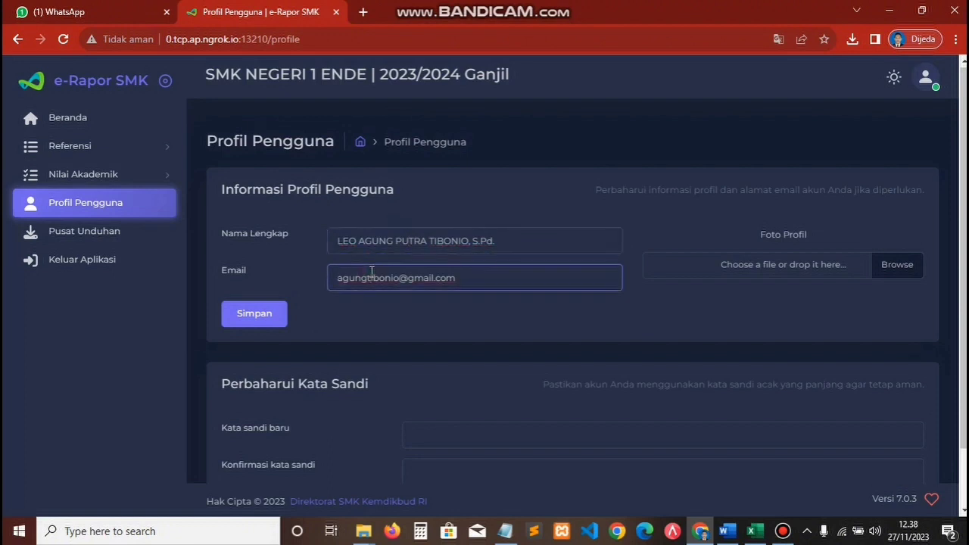
{"action": "left_click", "coordinate": [476, 278]}
{"action": "scroll", "coordinate": [295, 233], "scroll_direction": "down", "scroll_amount": 1}
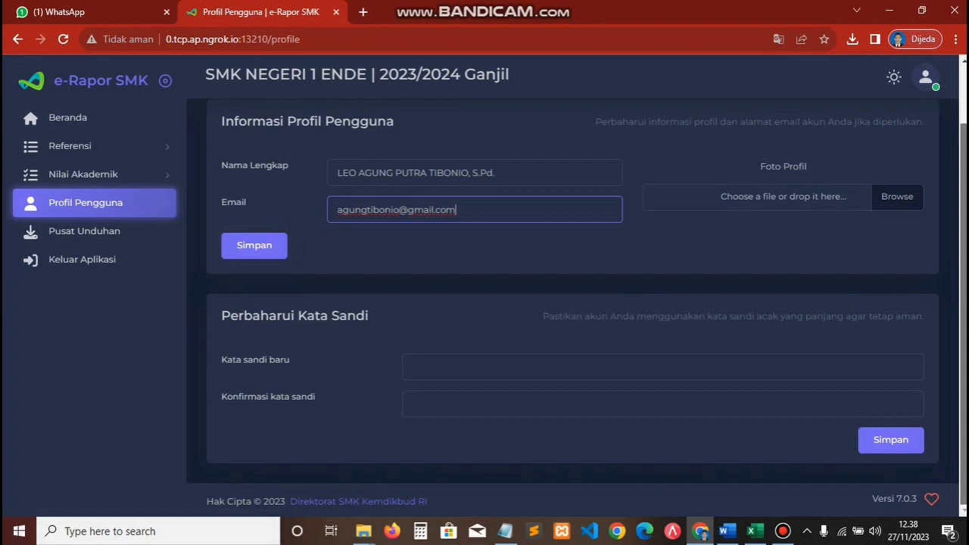
{"action": "left_click", "coordinate": [533, 365]}
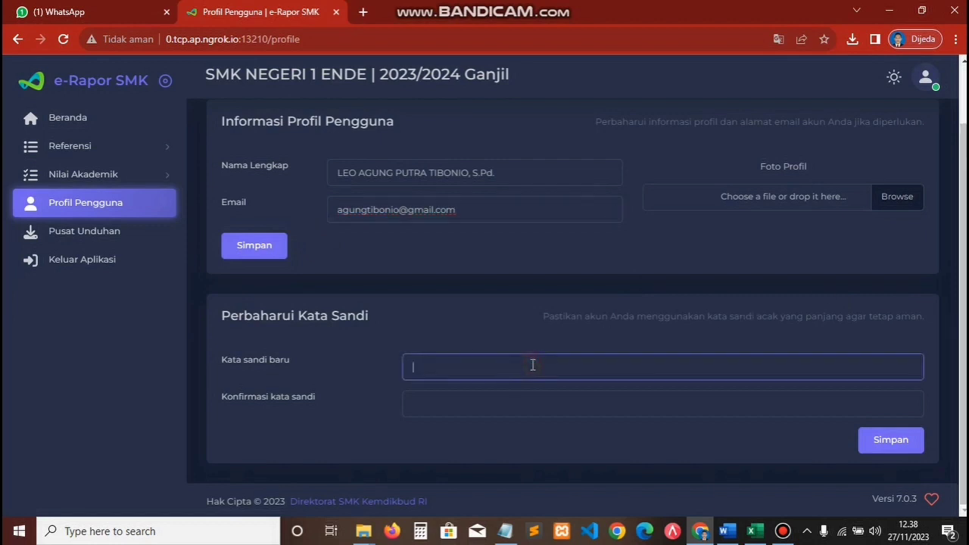
{"action": "left_click", "coordinate": [437, 399]}
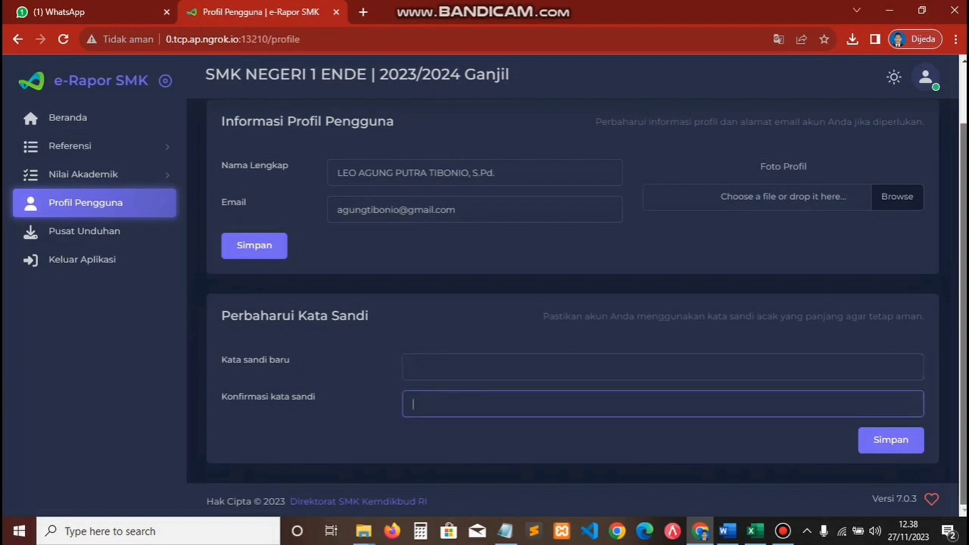
{"action": "scroll", "coordinate": [573, 287], "scroll_direction": "up", "scroll_amount": 2}
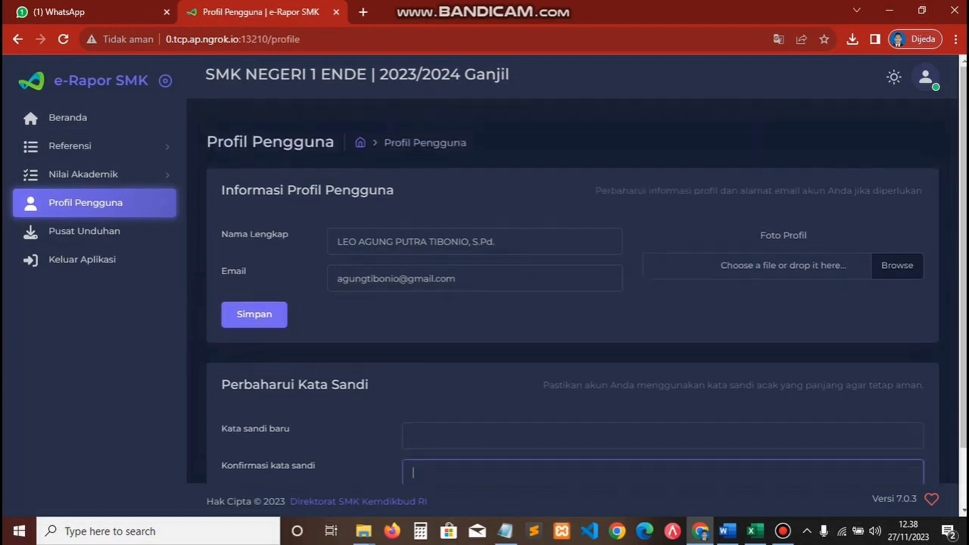
{"action": "left_click", "coordinate": [626, 176]}
{"action": "scroll", "coordinate": [900, 177], "scroll_direction": "down", "scroll_amount": 2}
{"action": "scroll", "coordinate": [900, 178], "scroll_direction": "up", "scroll_amount": 2}
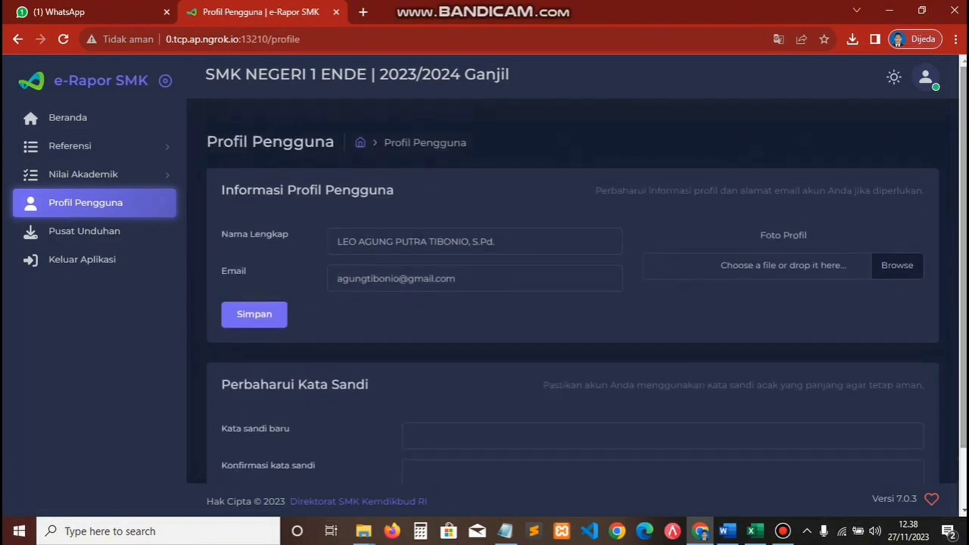